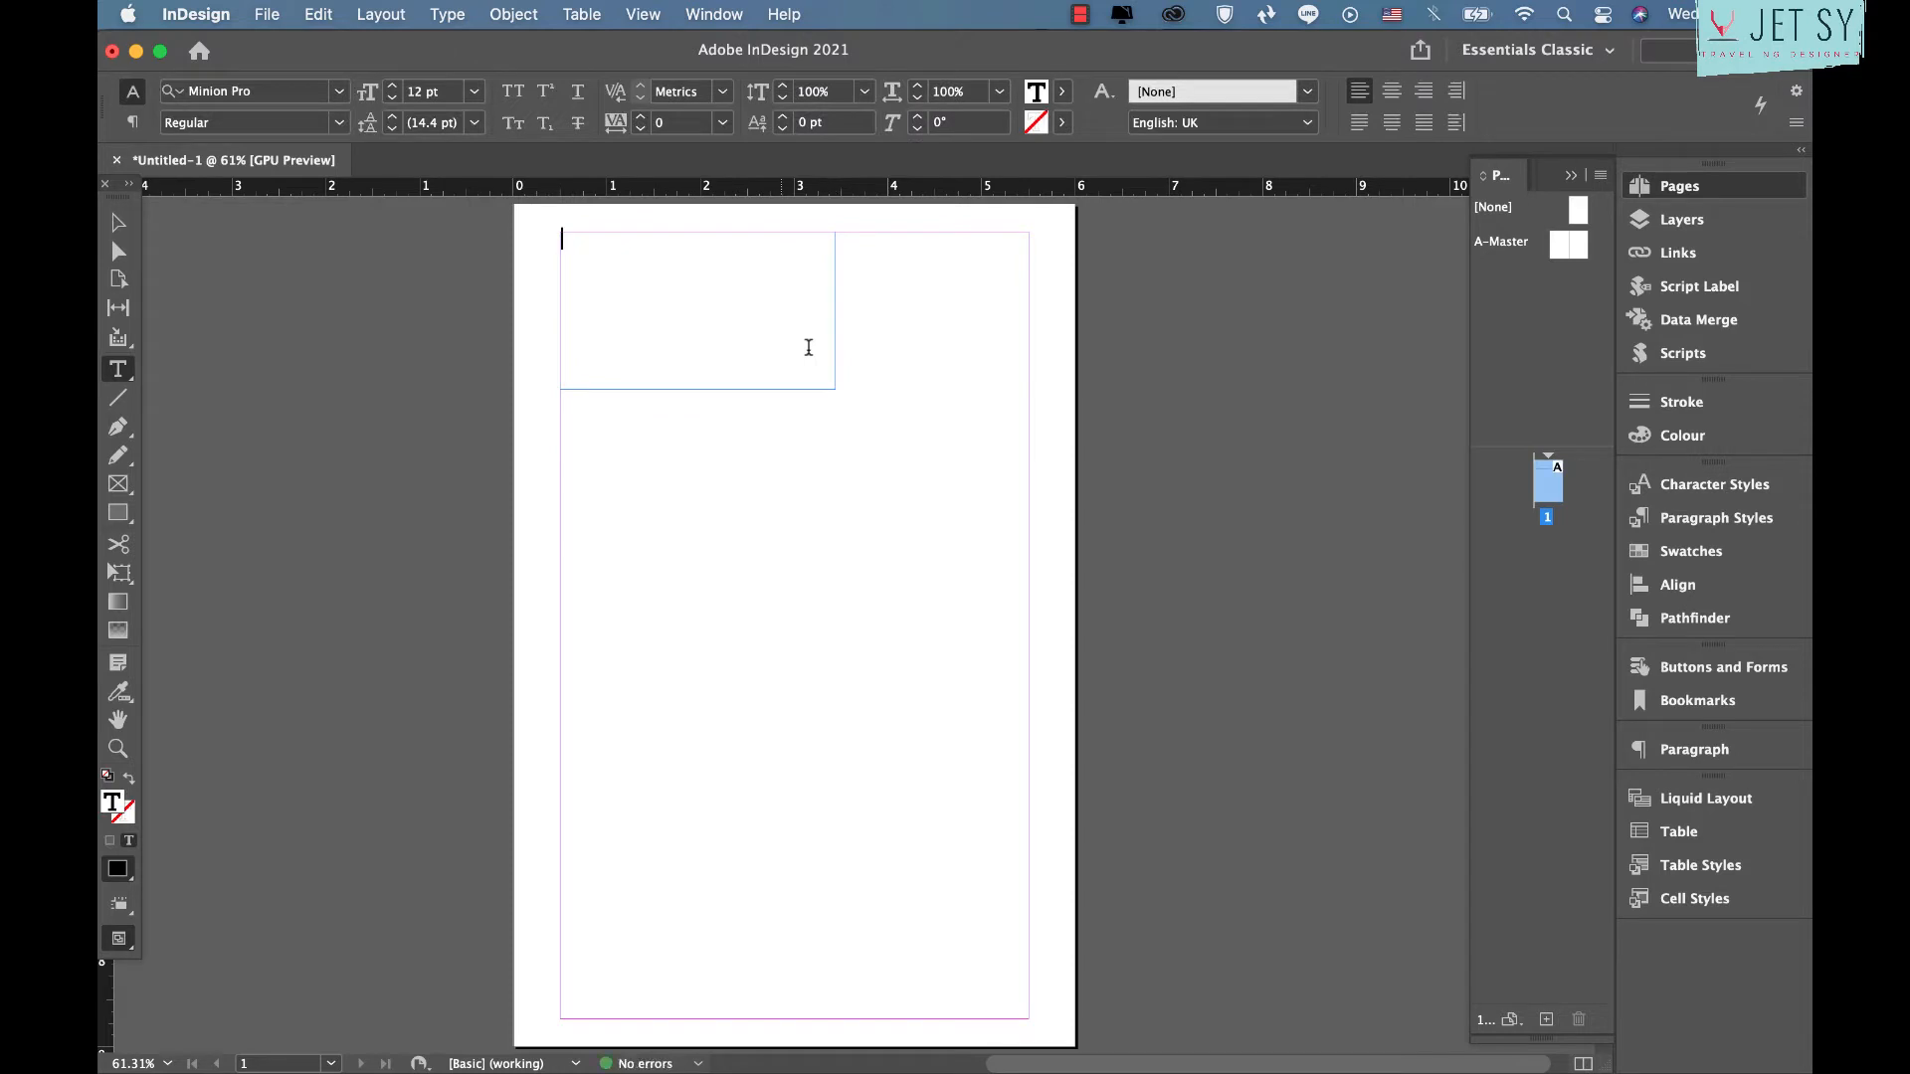
# Enter the title "July" in the text frame and format it in 72 pt Marrisa
pyautogui.write('July')
pyautogui.click(474, 91)
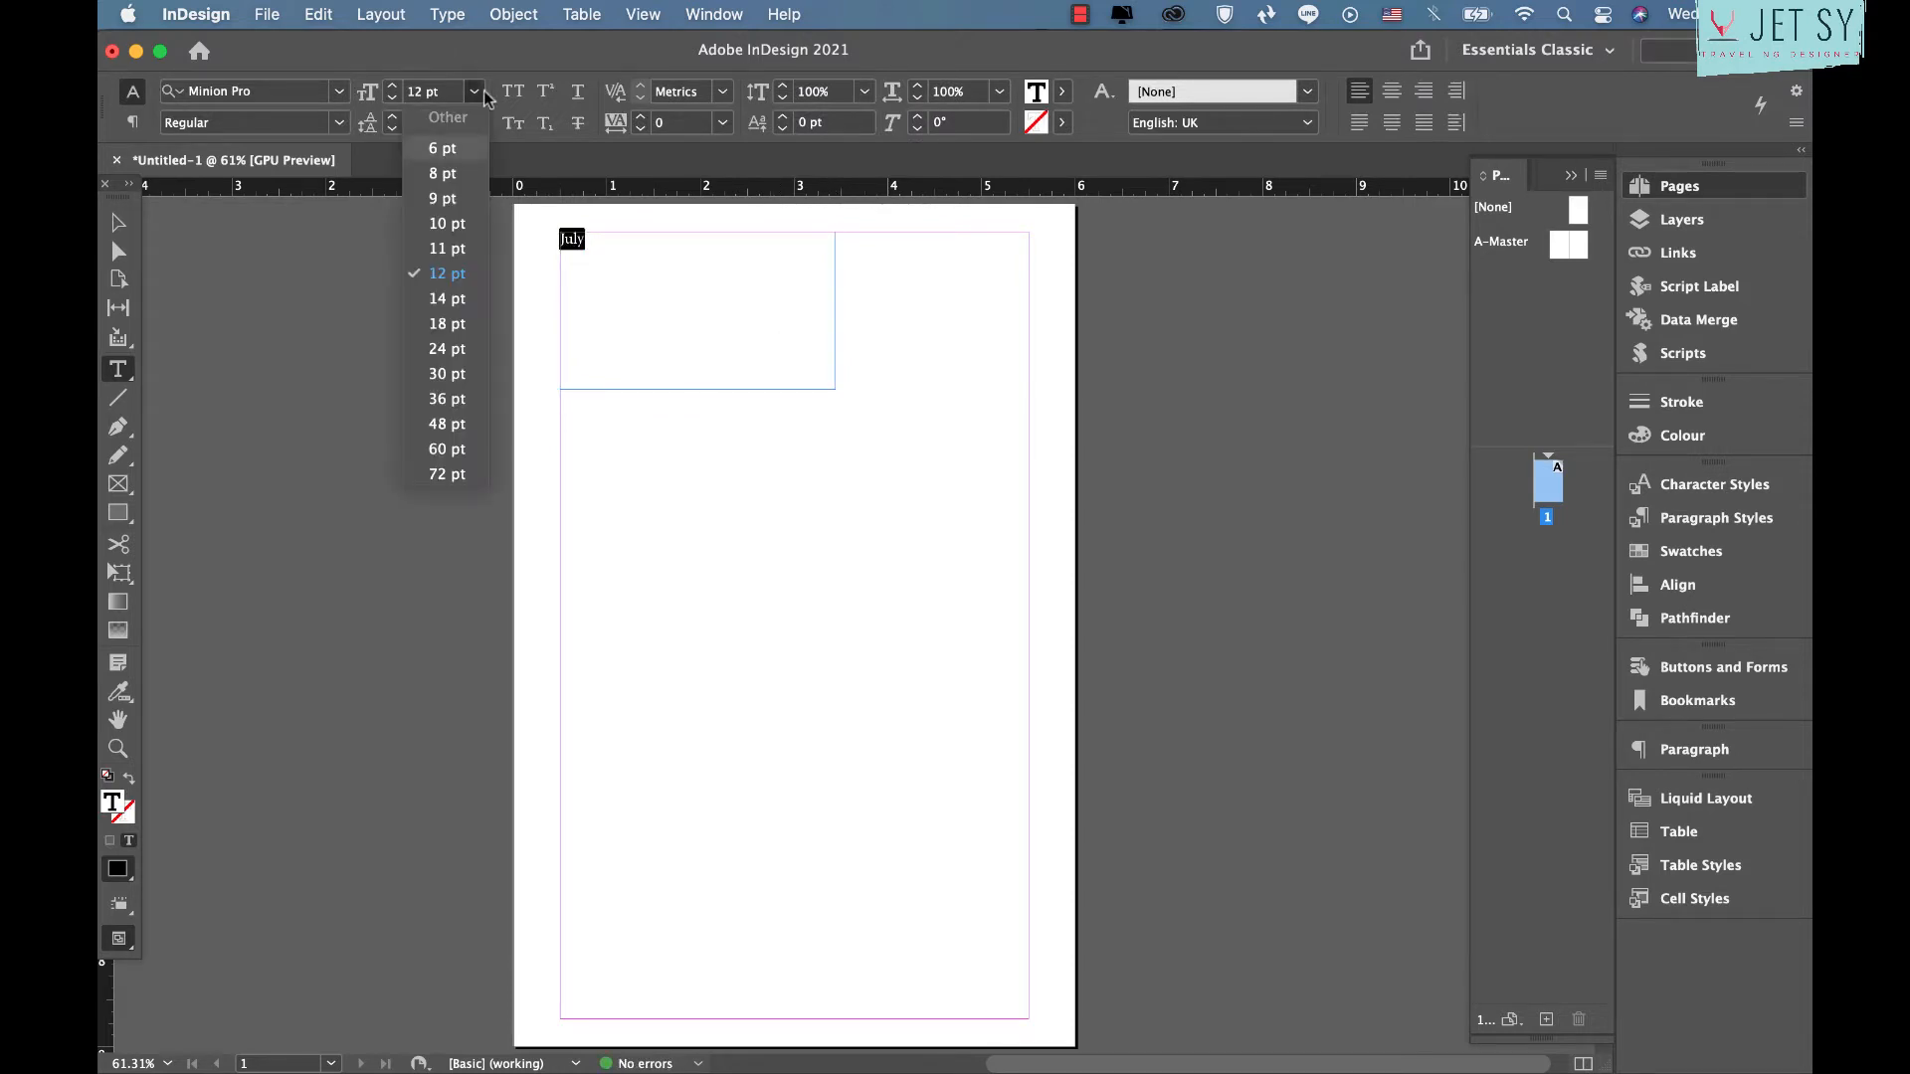
pyautogui.click(453, 469)
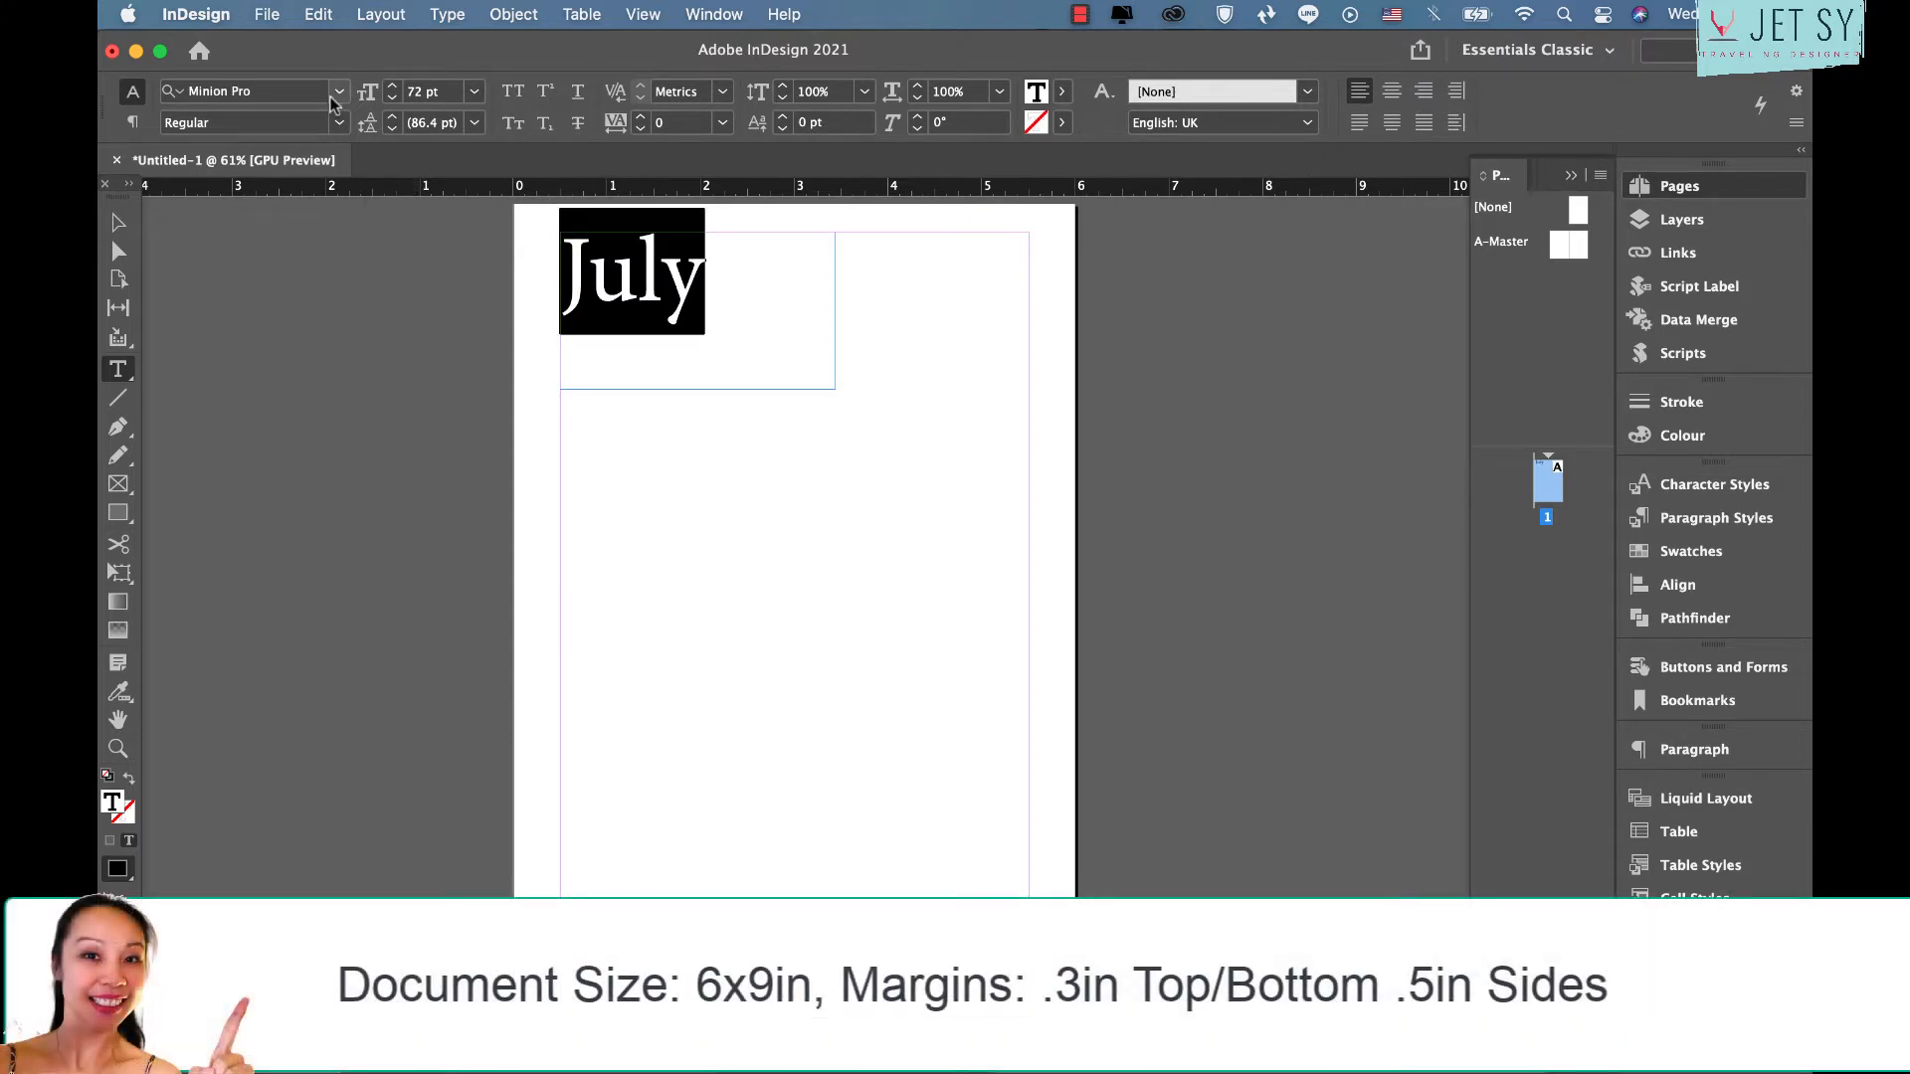
pyautogui.click(336, 97)
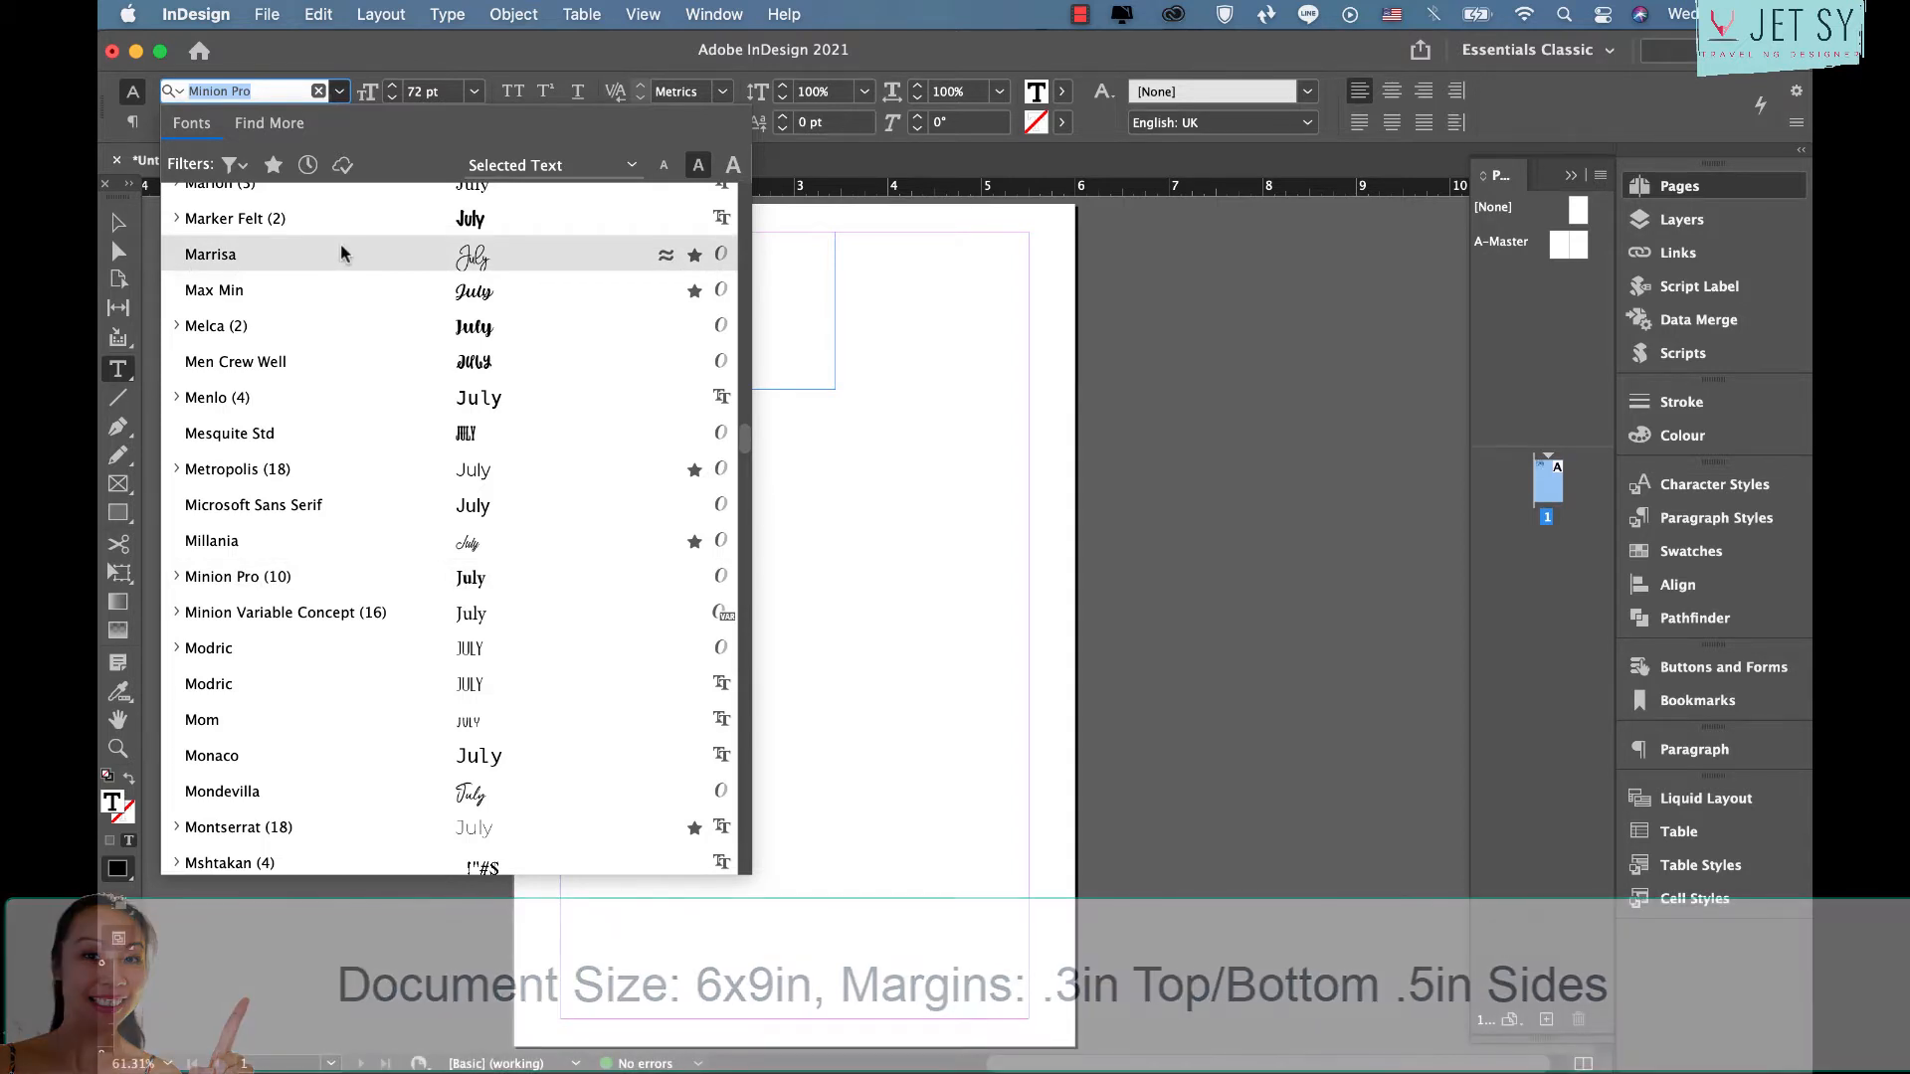
pyautogui.click(341, 254)
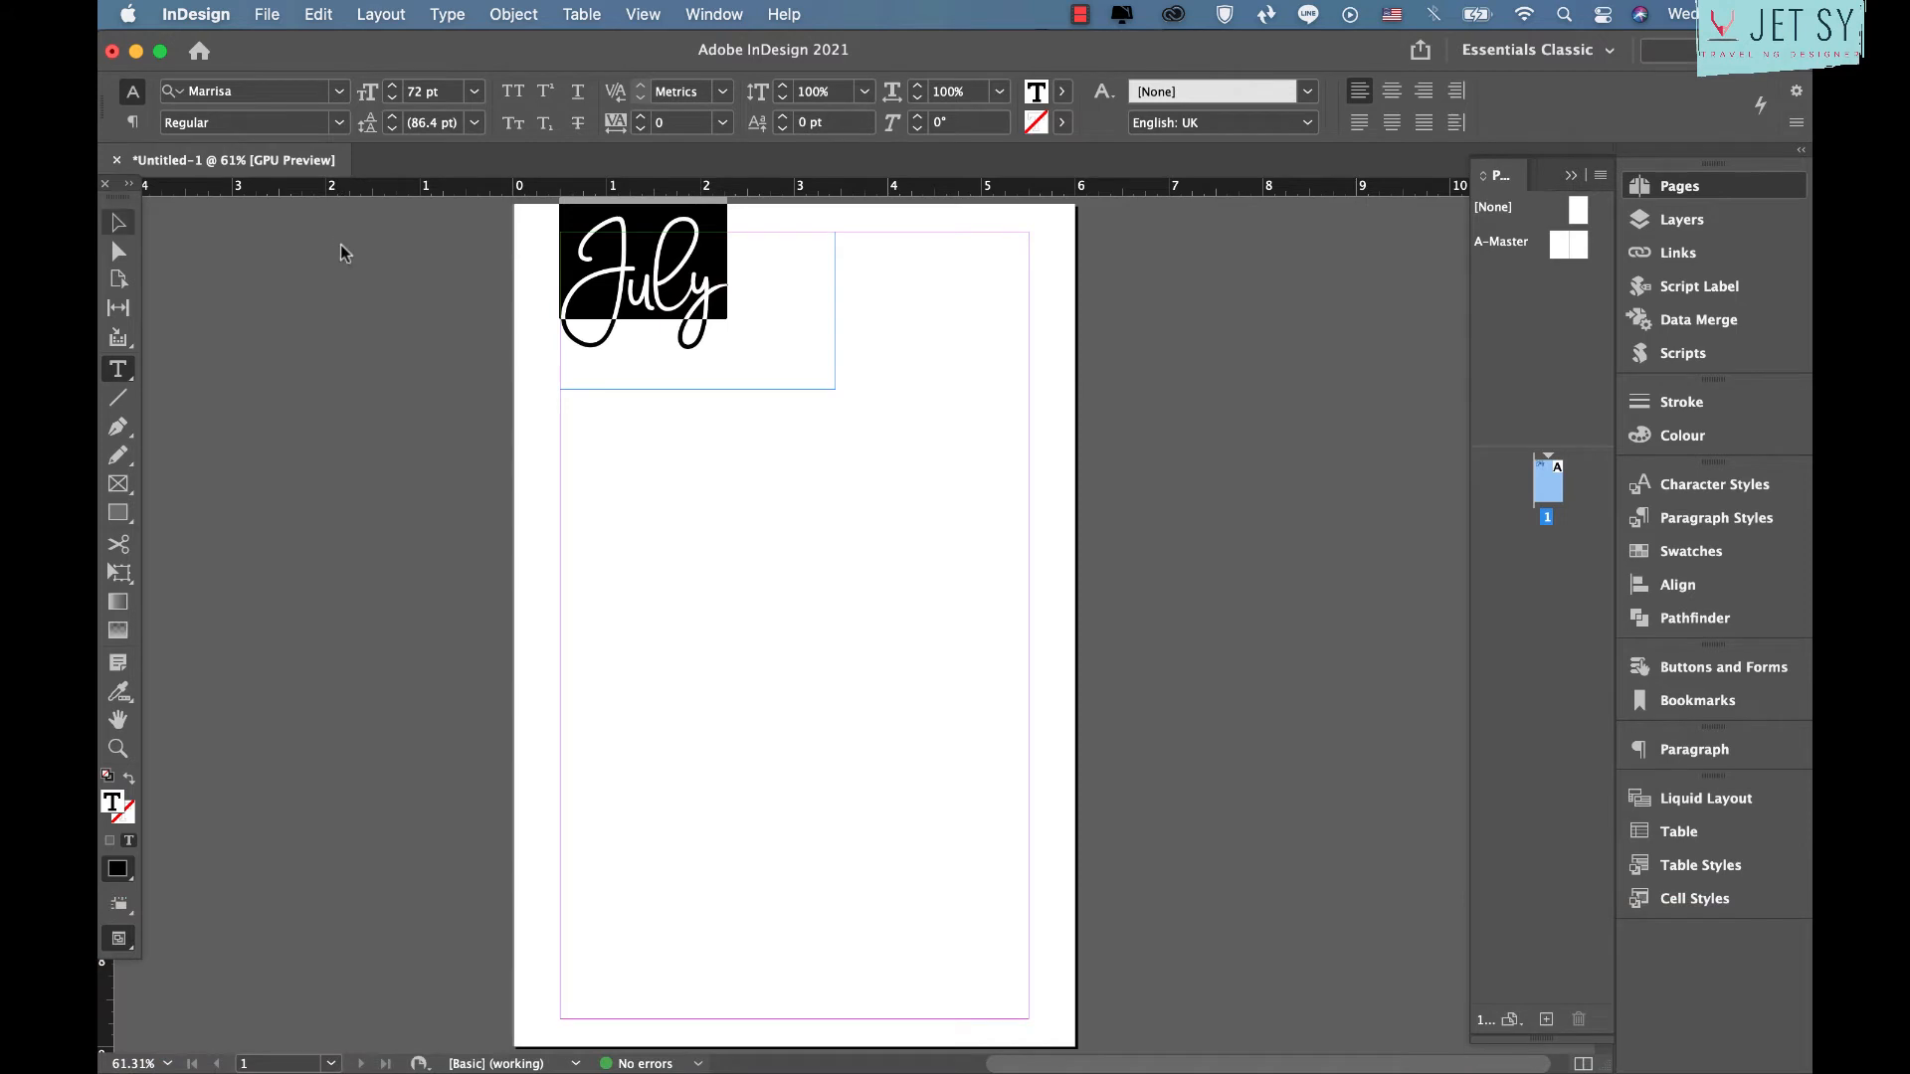
pyautogui.press('Escape')
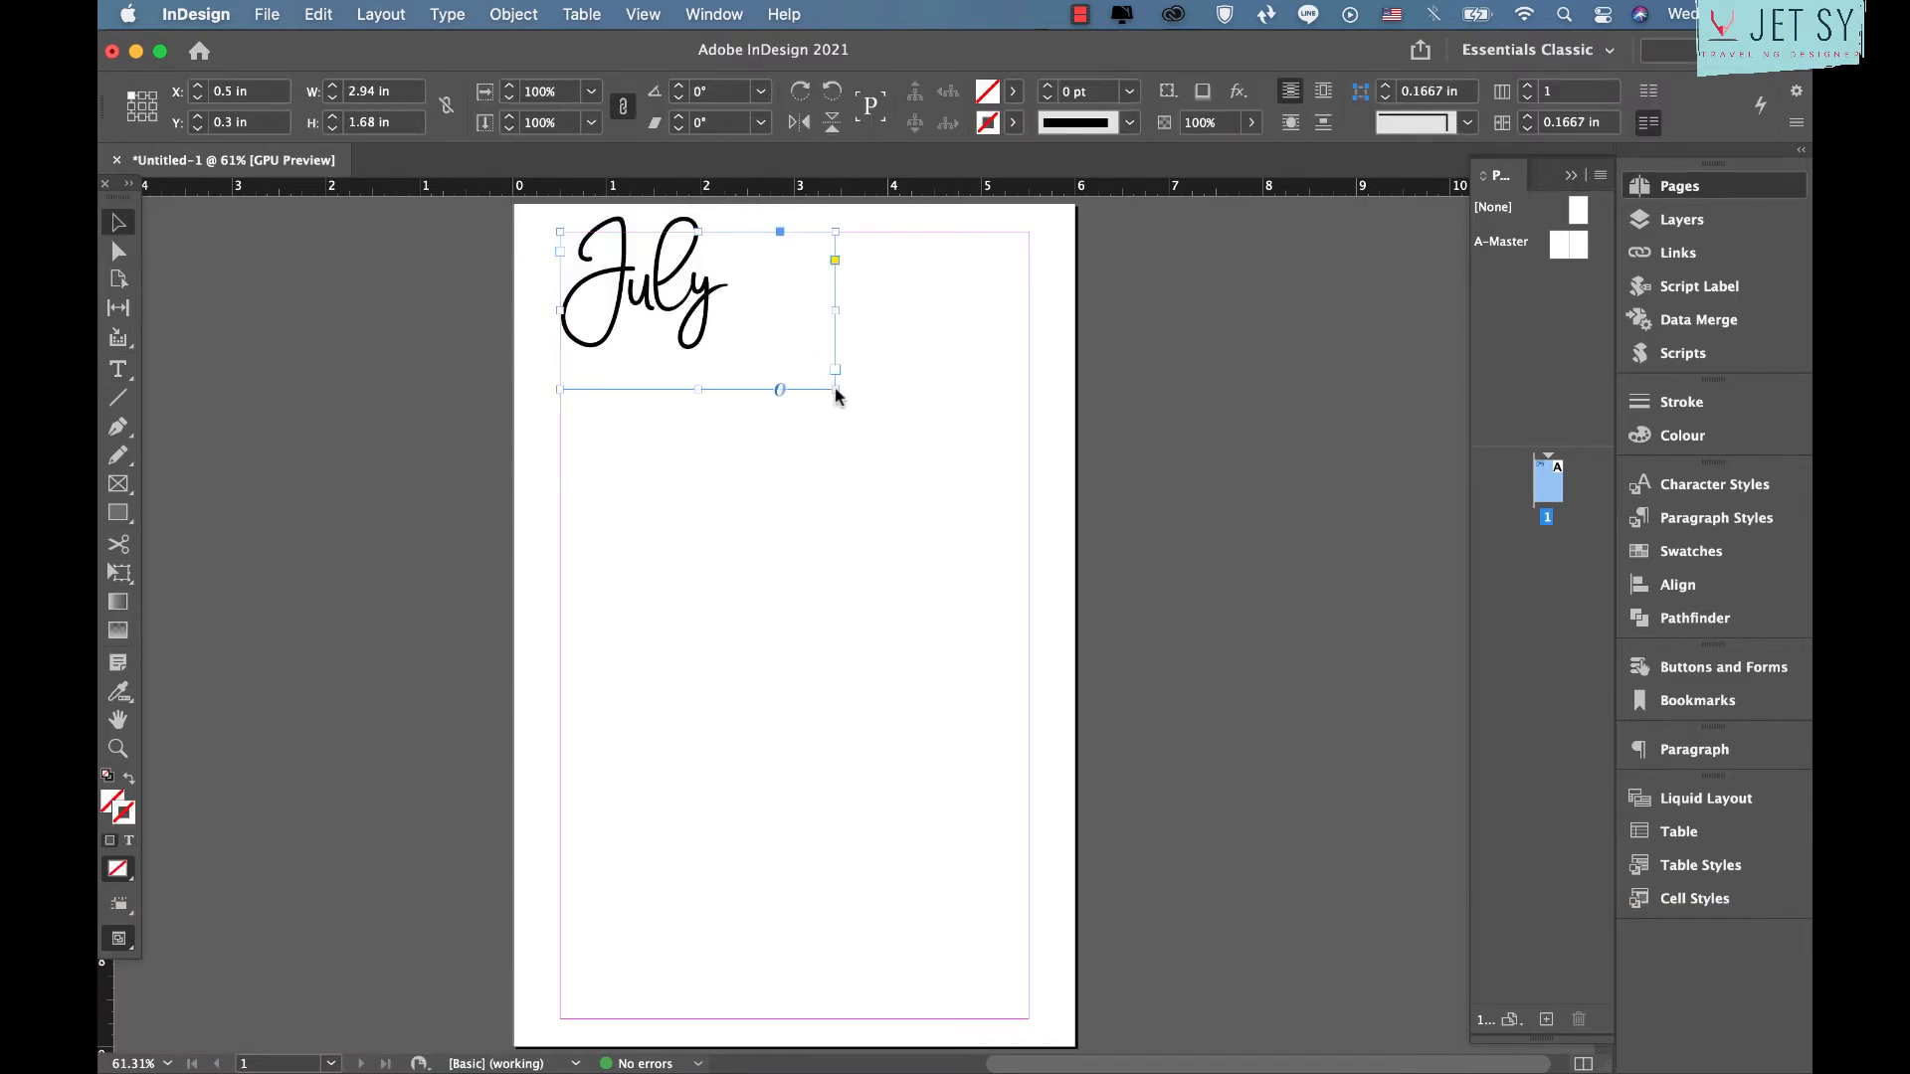
# Switch on Overprint Preview and move the July title down so its lettering sits inside the top margin
pyautogui.click(680, 13)
pyautogui.click(703, 69)
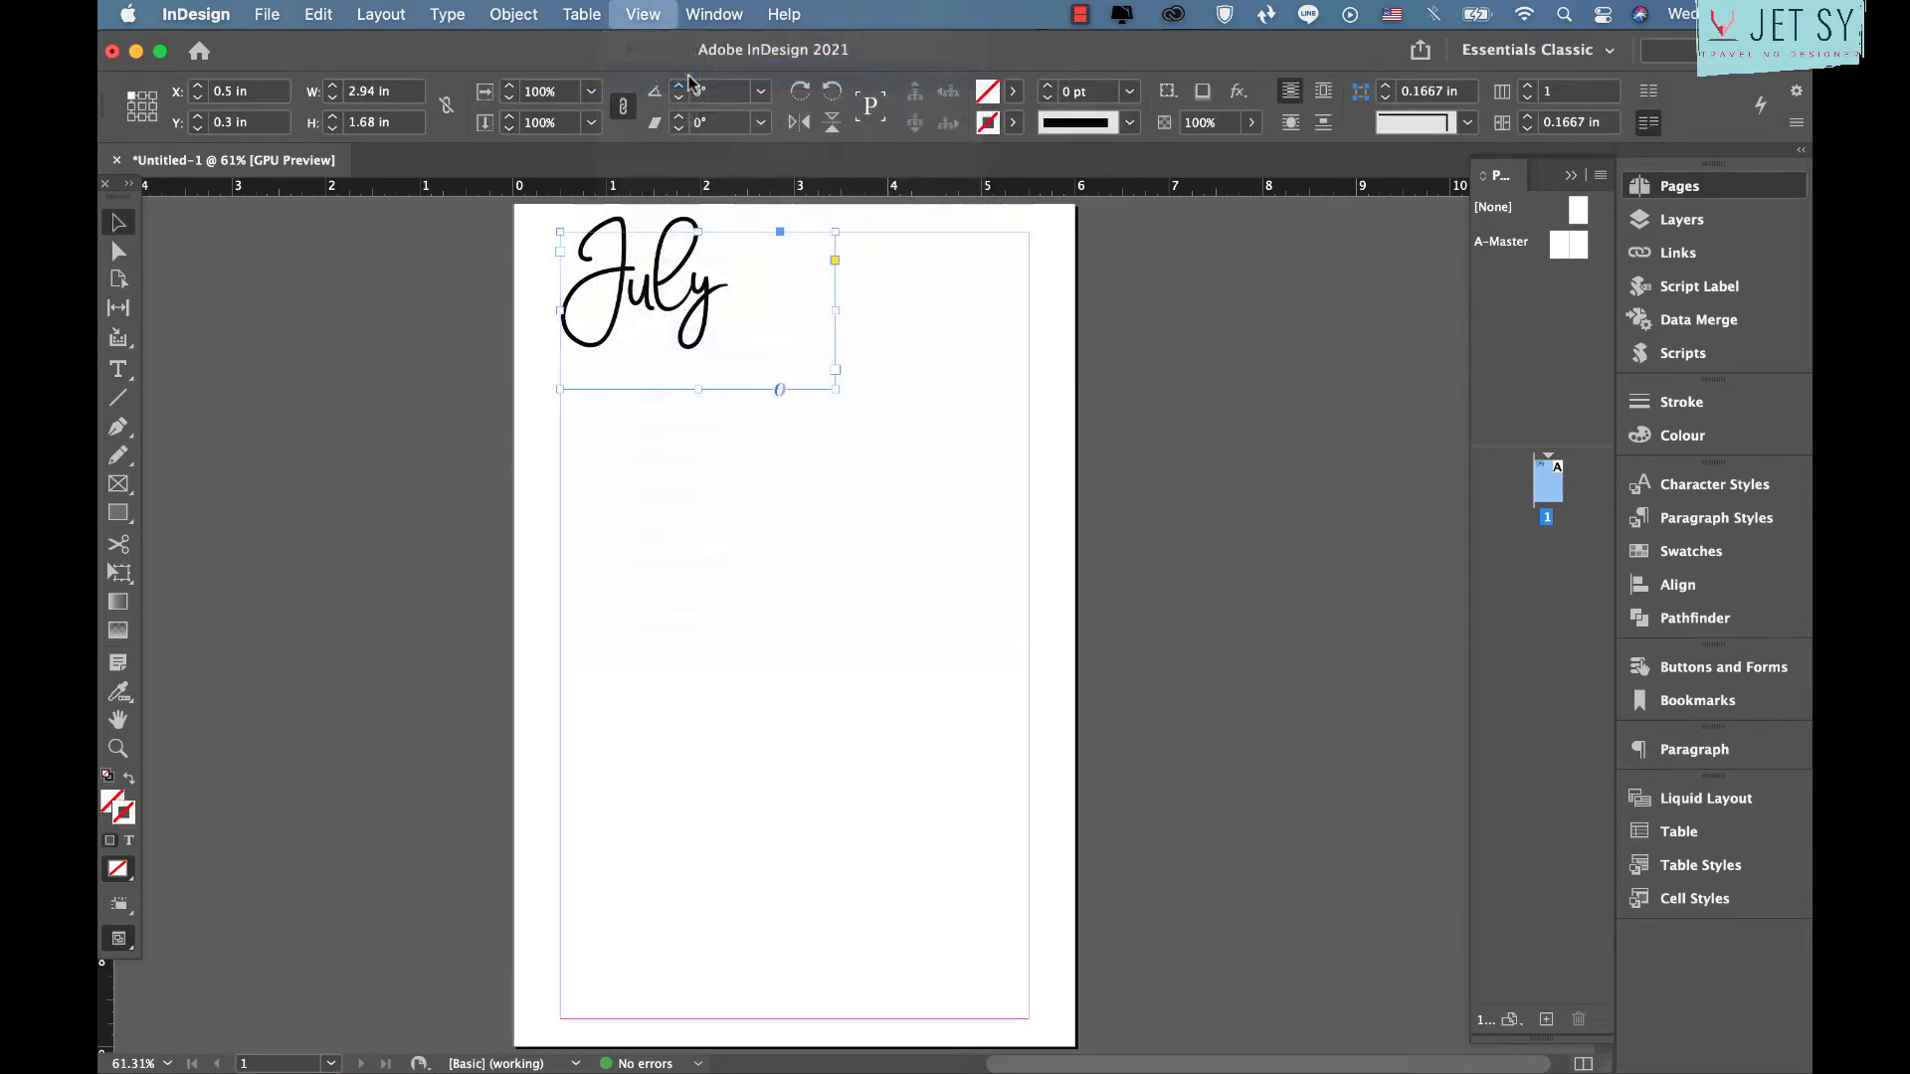
pyautogui.click(286, 294)
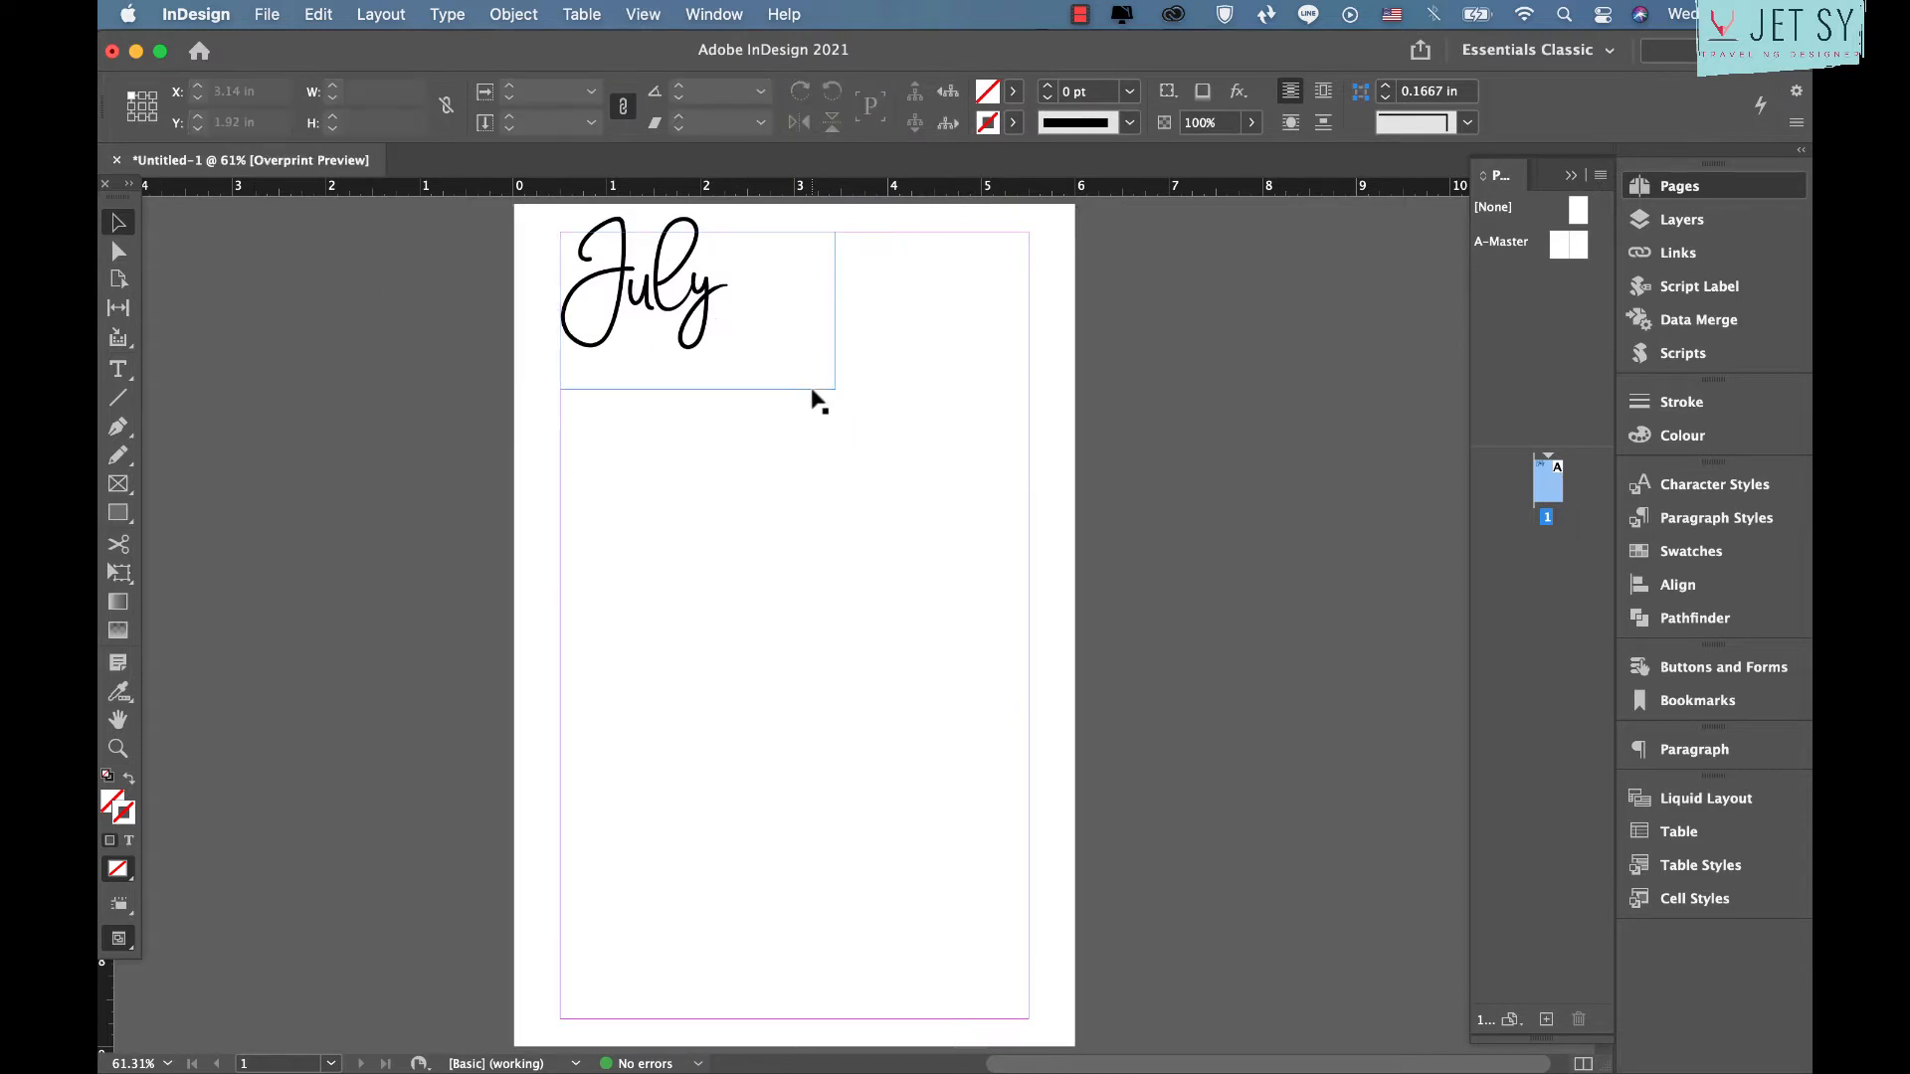
pyautogui.moveTo(731, 331); pyautogui.dragTo(699, 317)
pyautogui.click(841, 590)
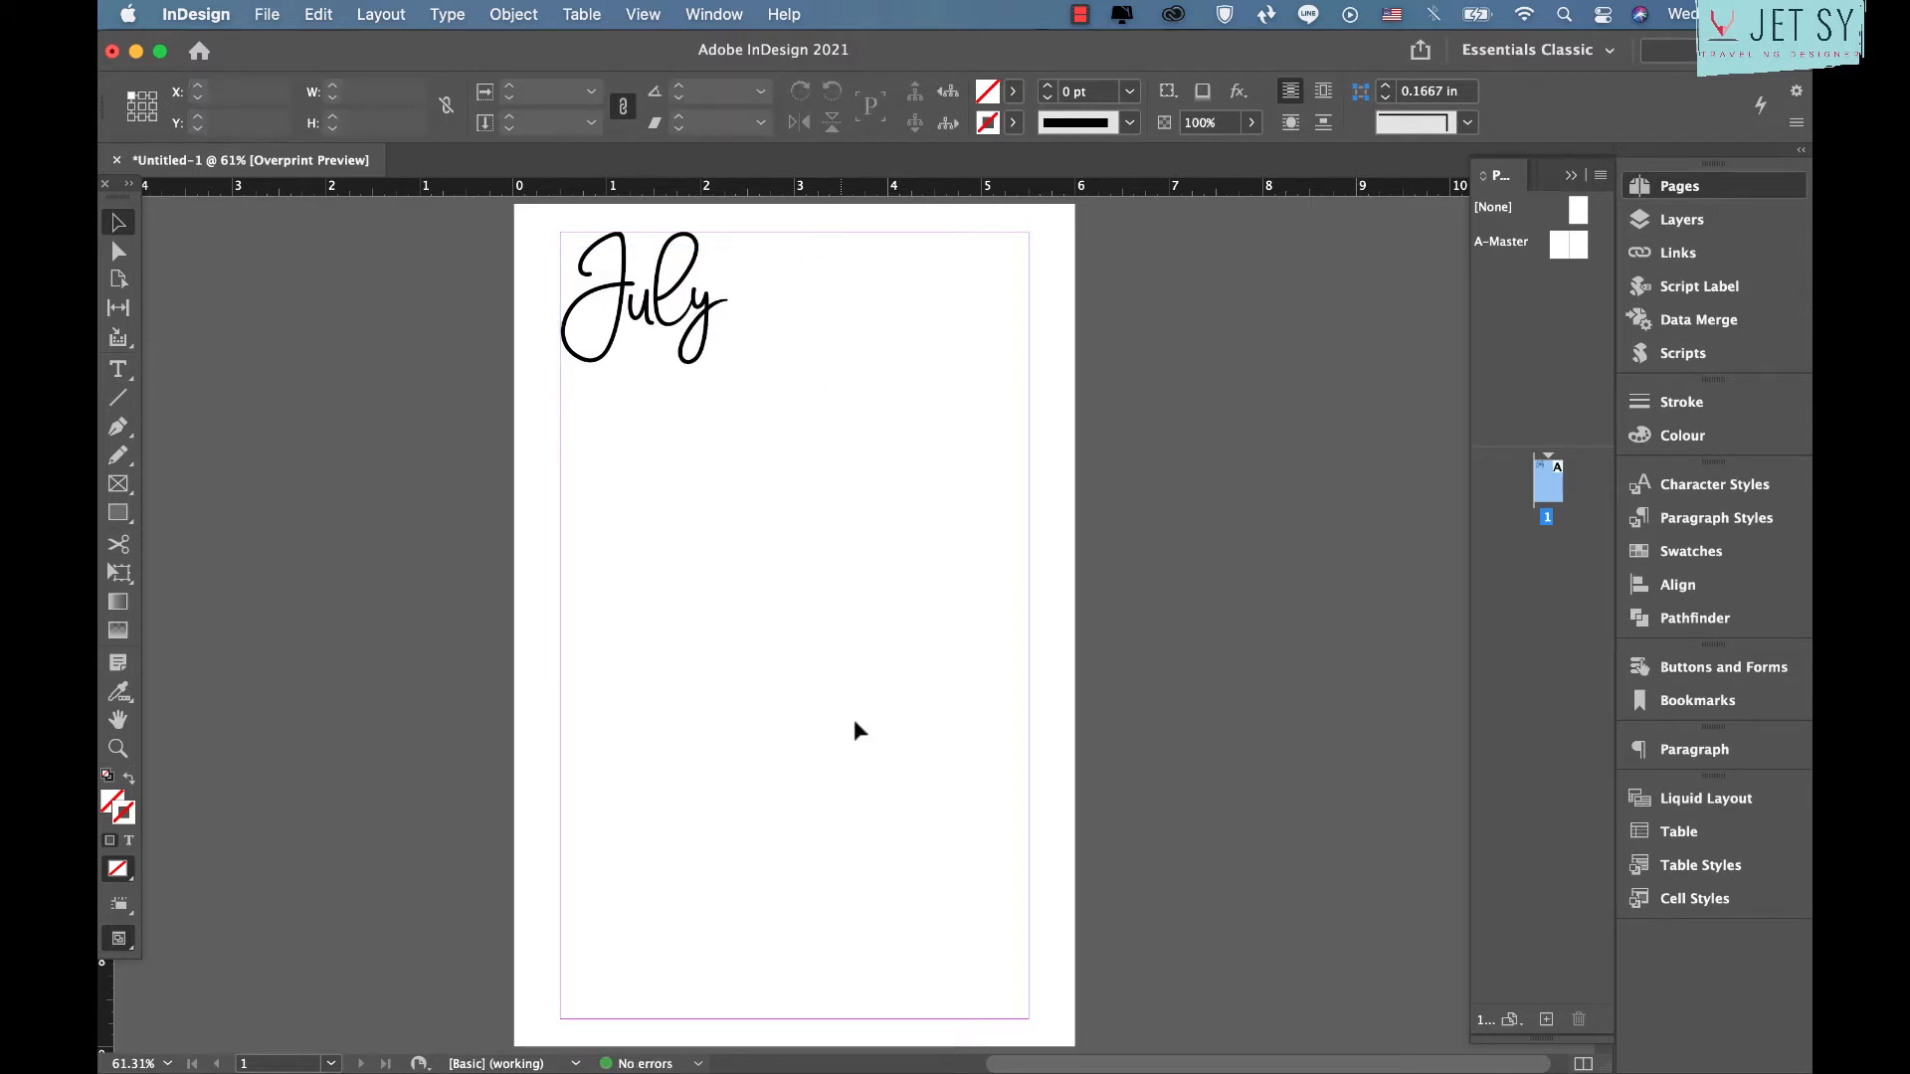
# Draw a rectangle frame about 3 by 2.3 in in the page's upper-right margin corner and place 3.png in it
pyautogui.click(119, 485)
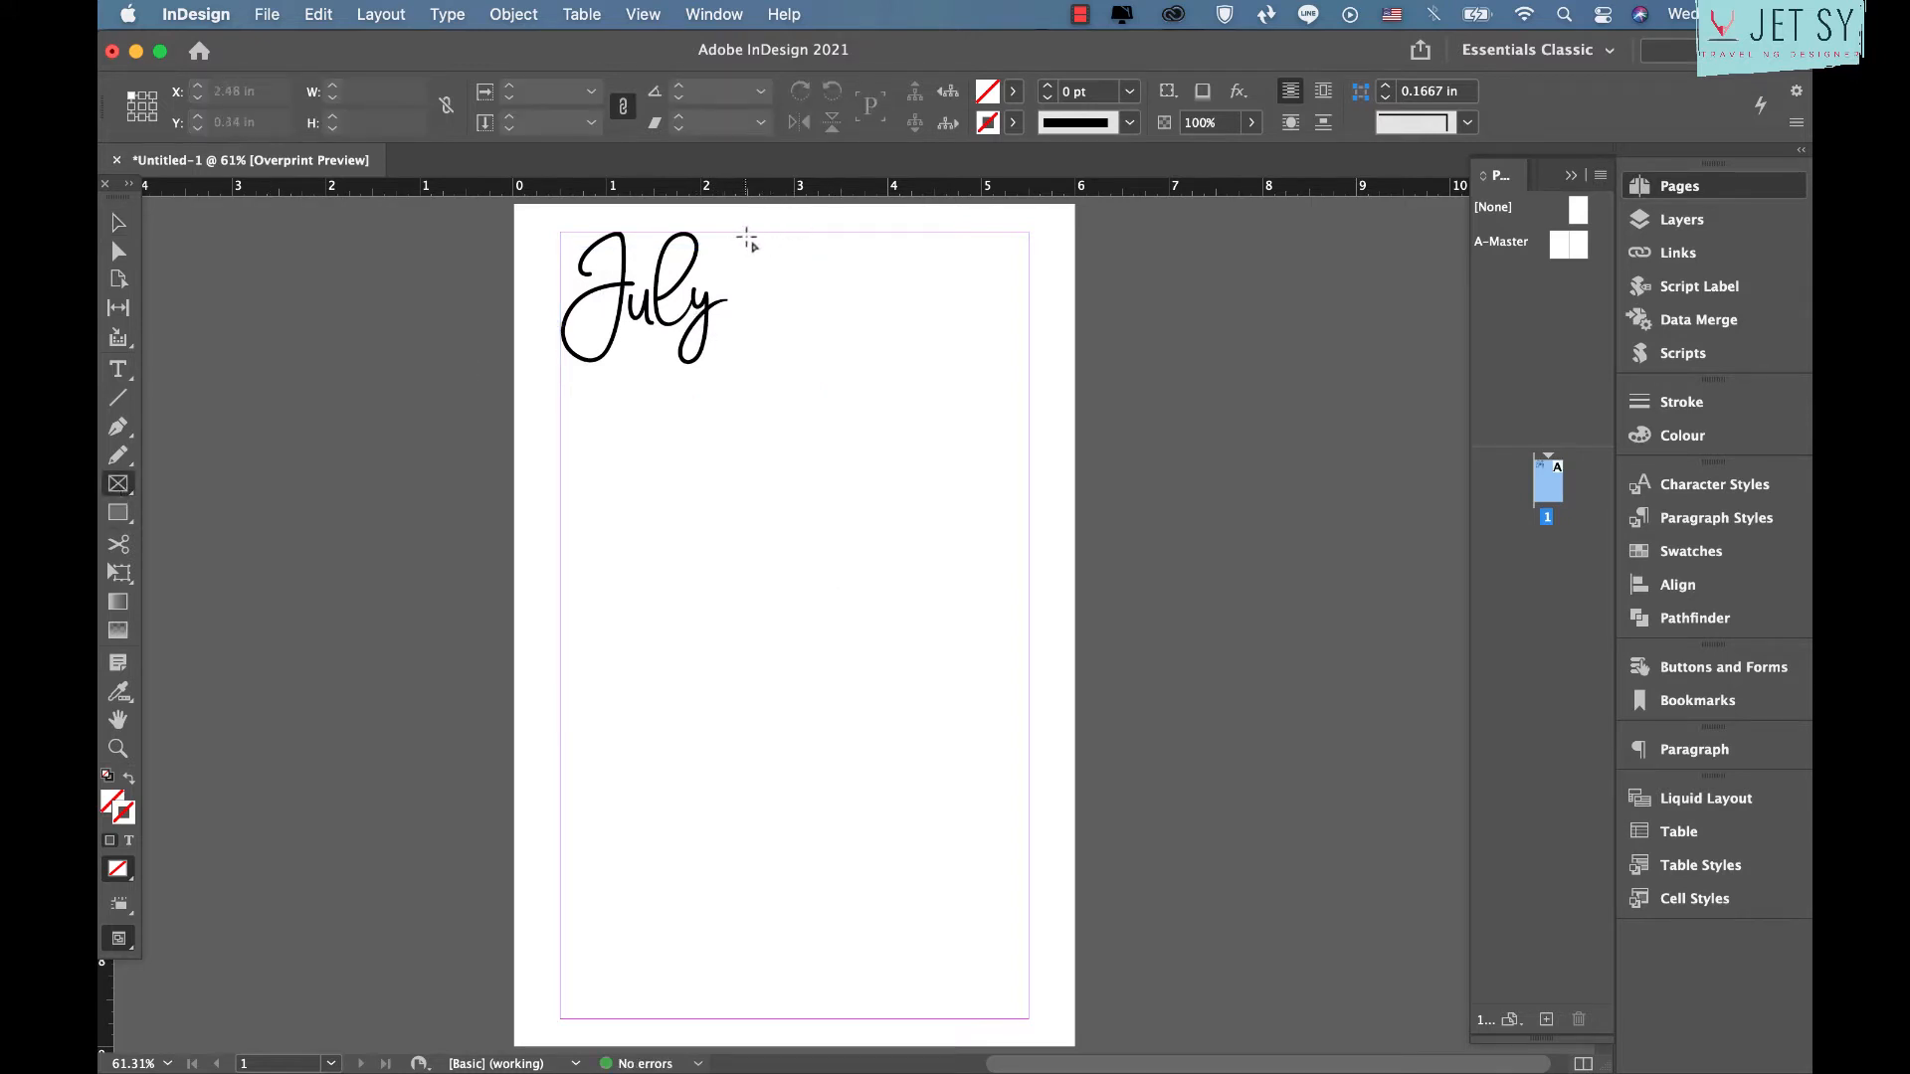
pyautogui.moveTo(747, 236); pyautogui.dragTo(1032, 449)
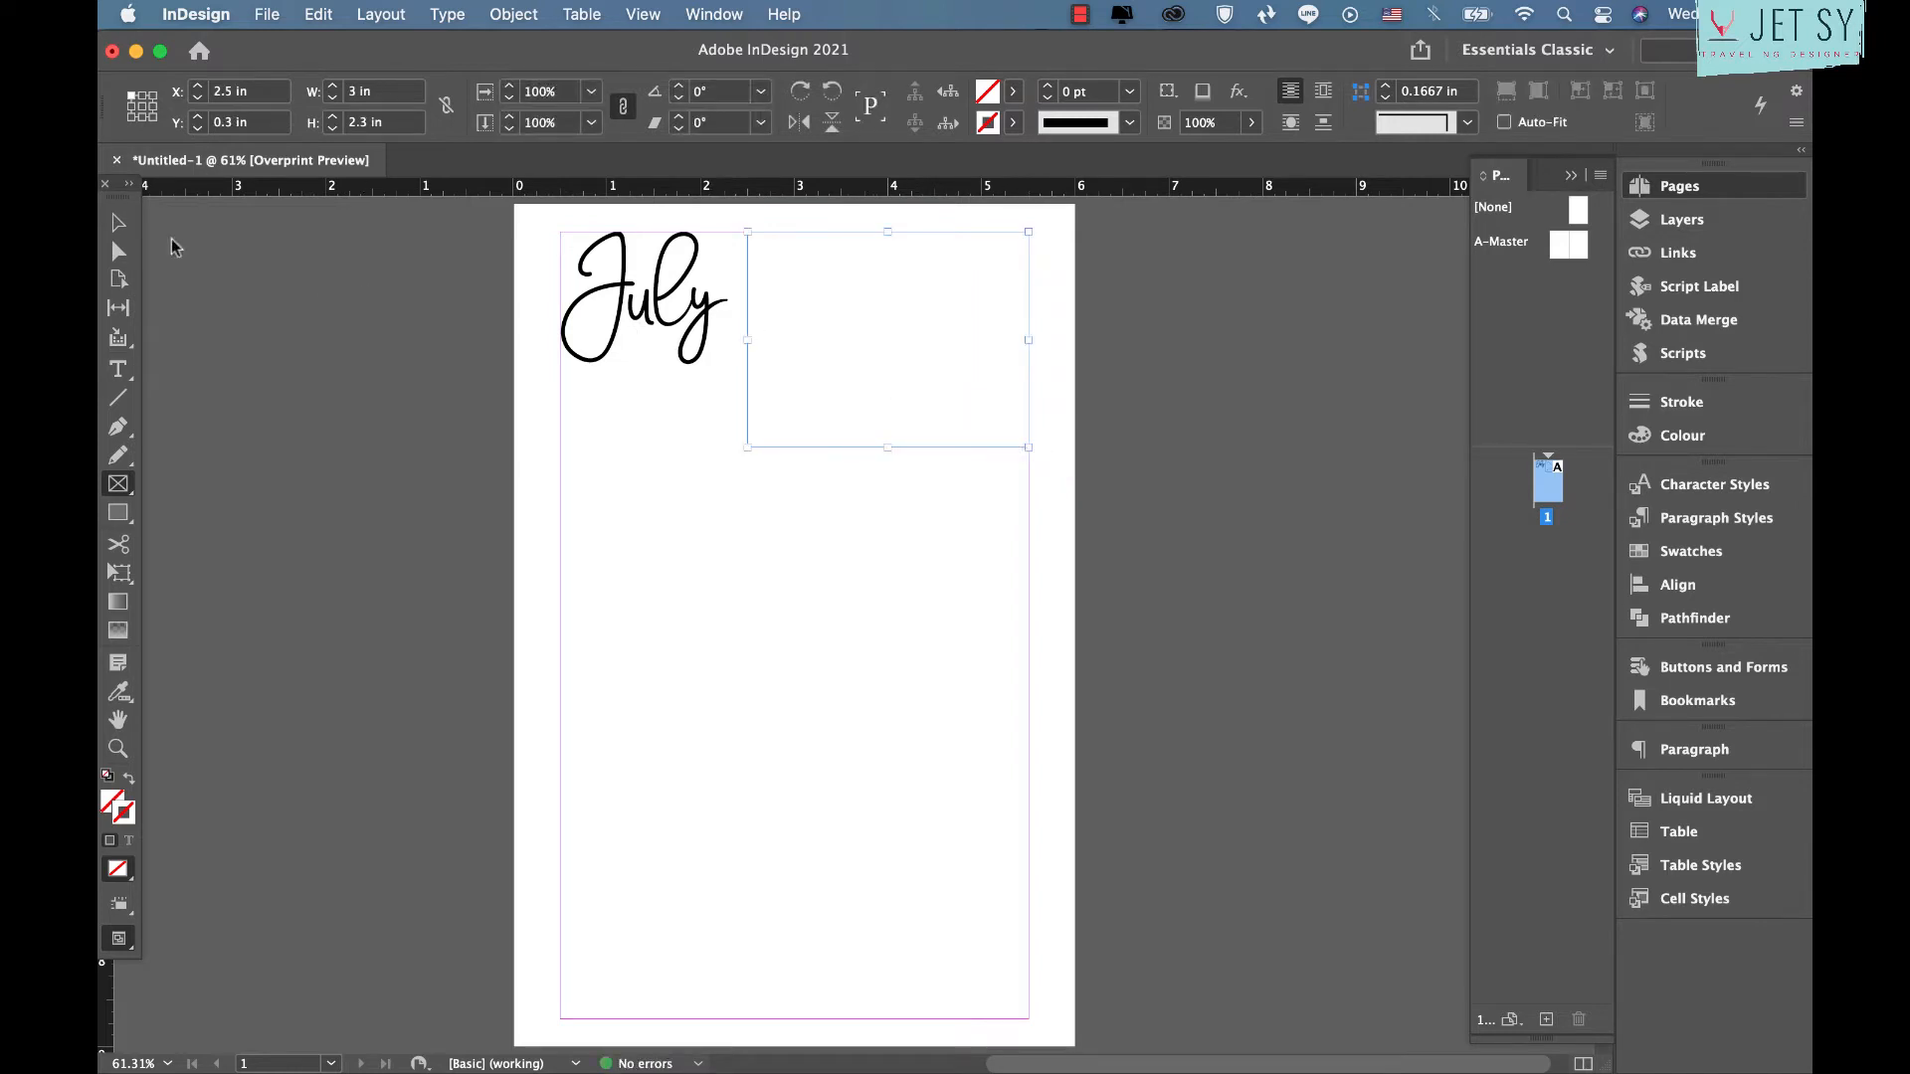
pyautogui.click(174, 1036)
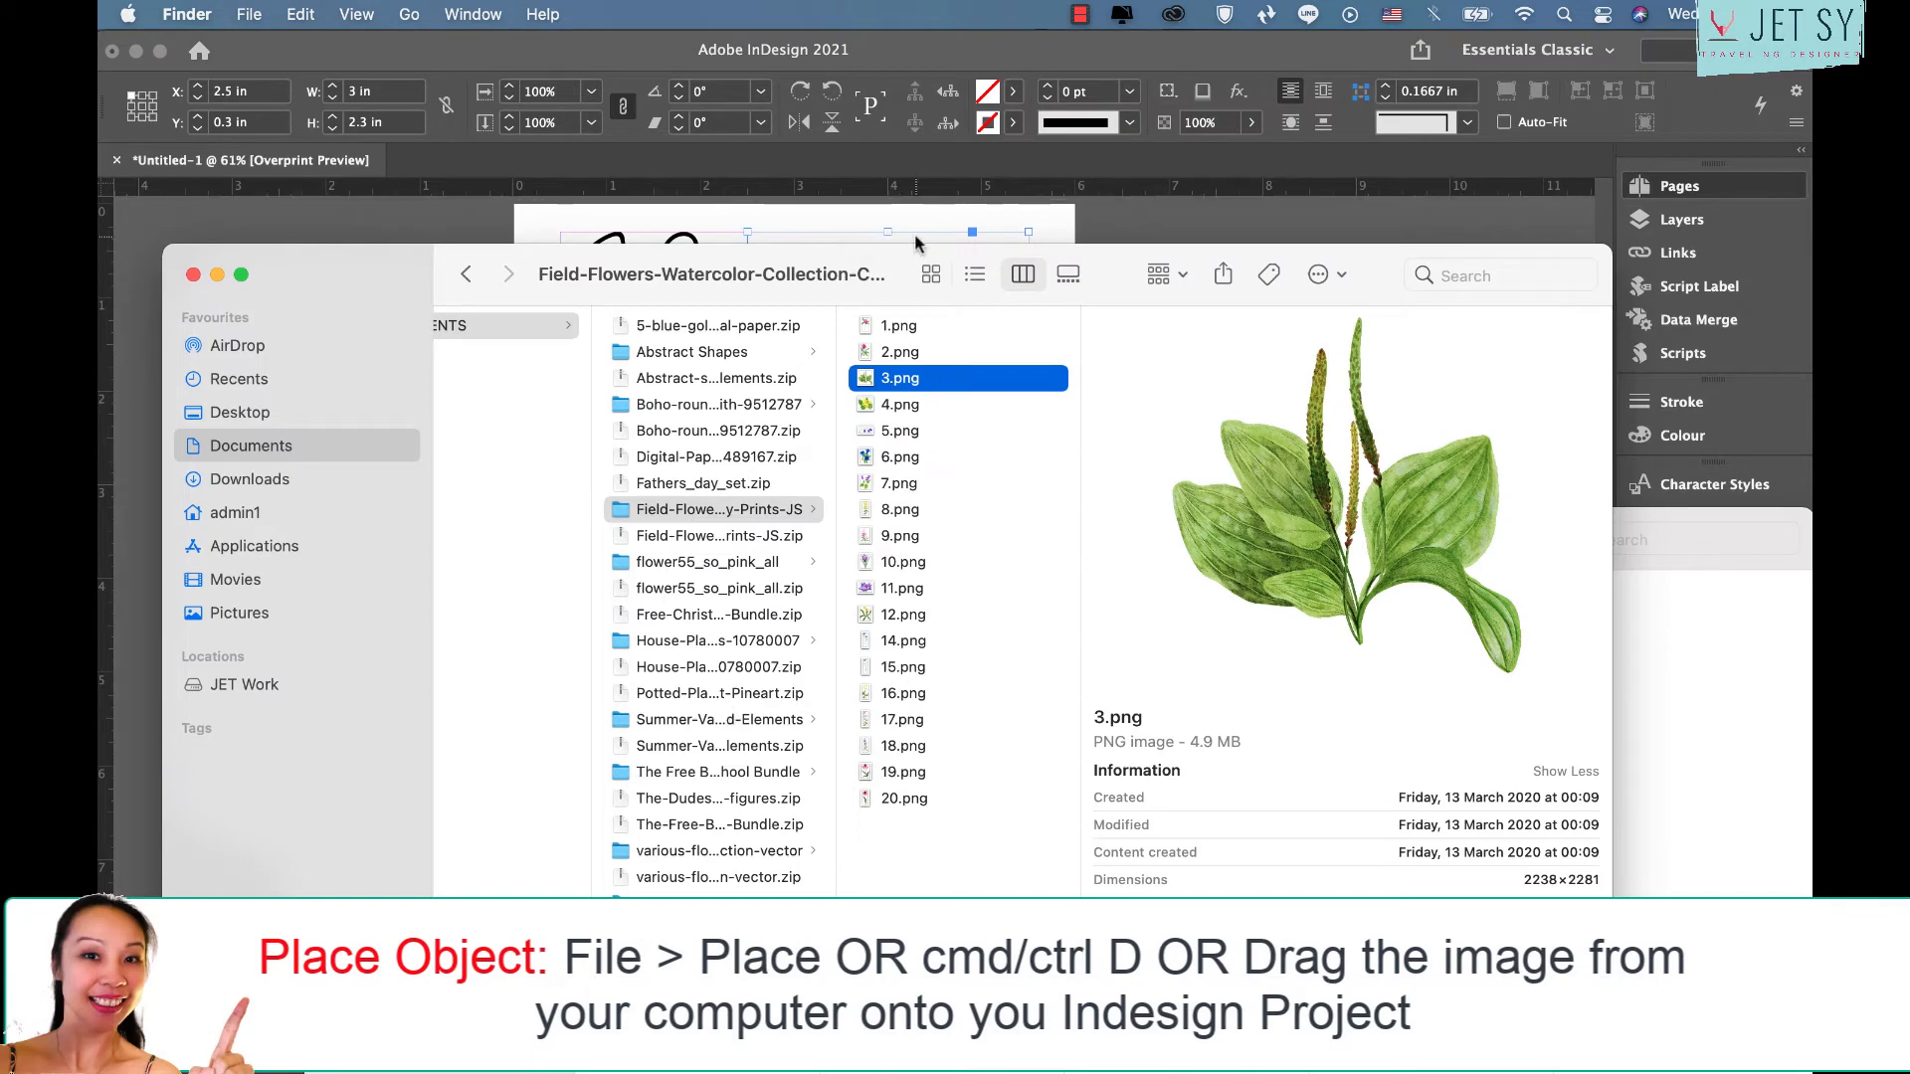
pyautogui.moveTo(915, 233); pyautogui.dragTo(915, 233)
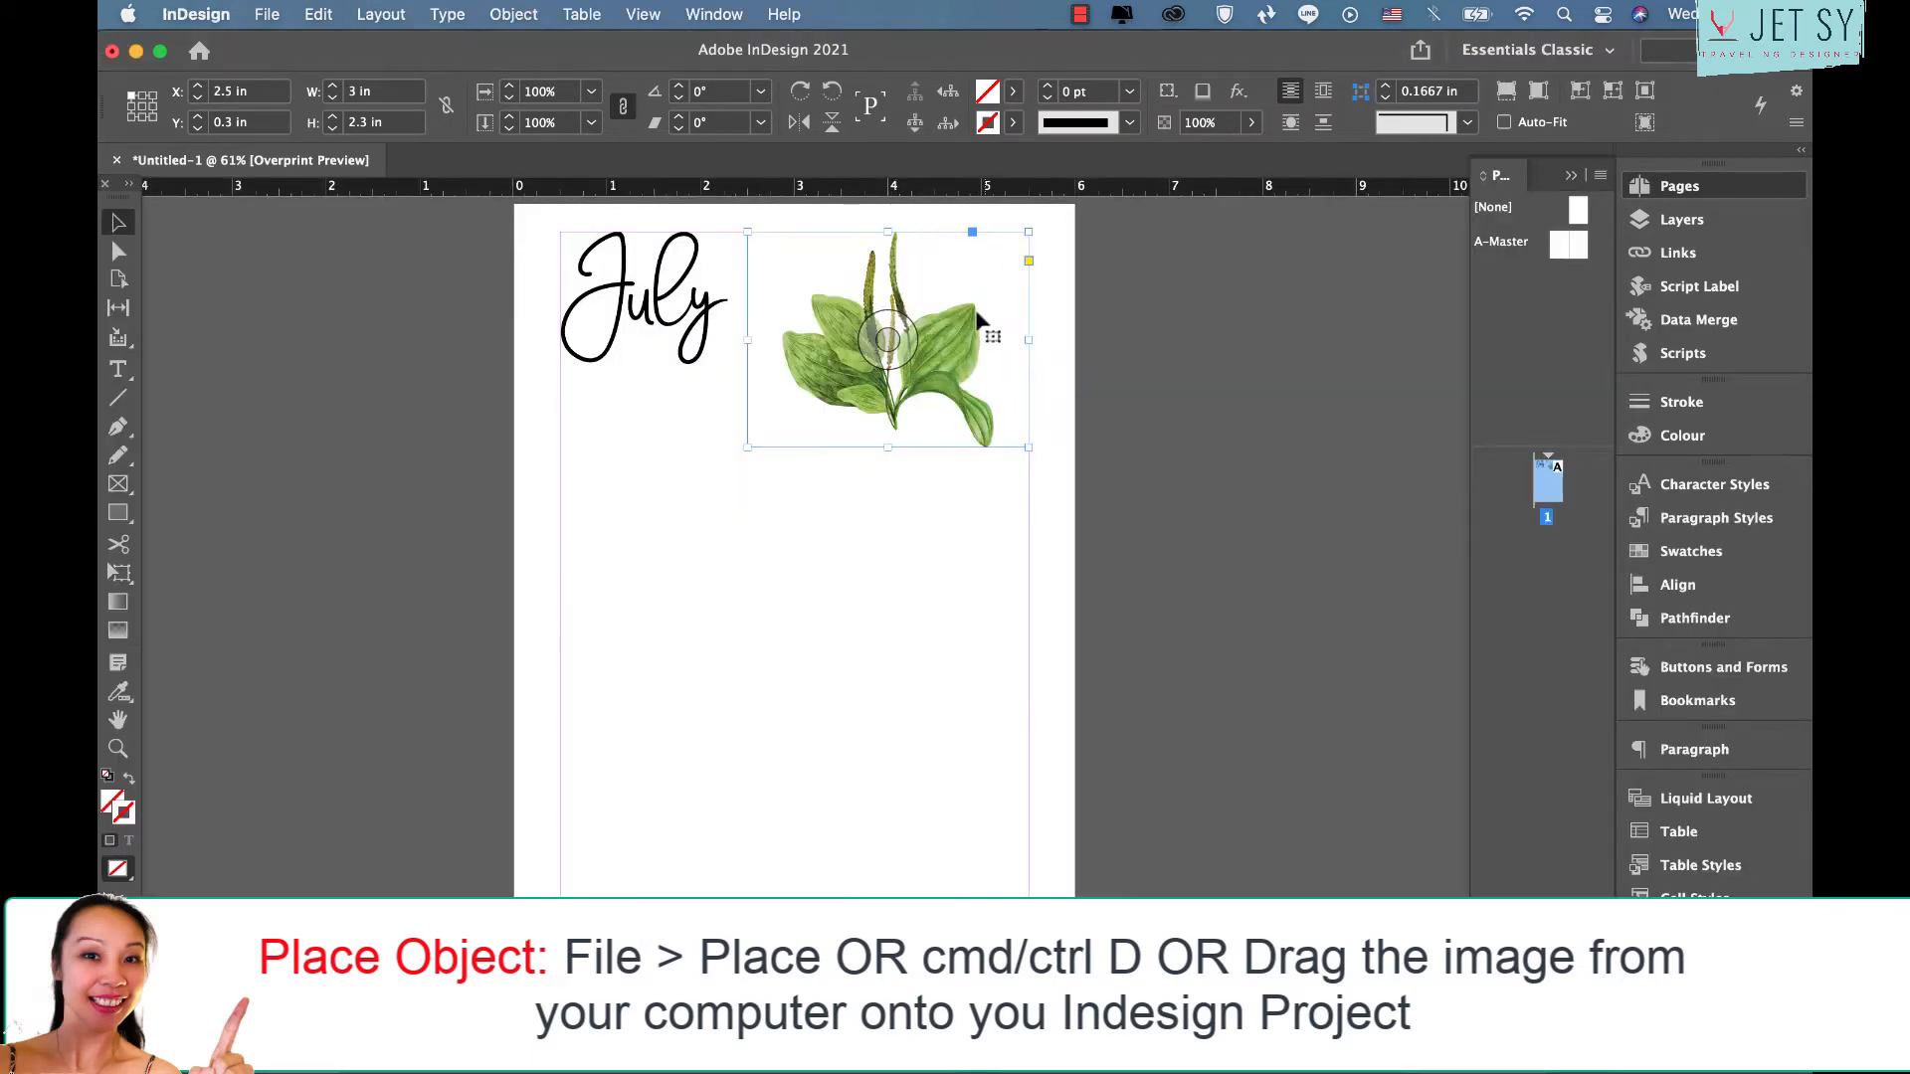
pyautogui.click(808, 472)
# Fit the July title's frame to its text and move it down and right, closer to the plant image
pyautogui.click(697, 291)
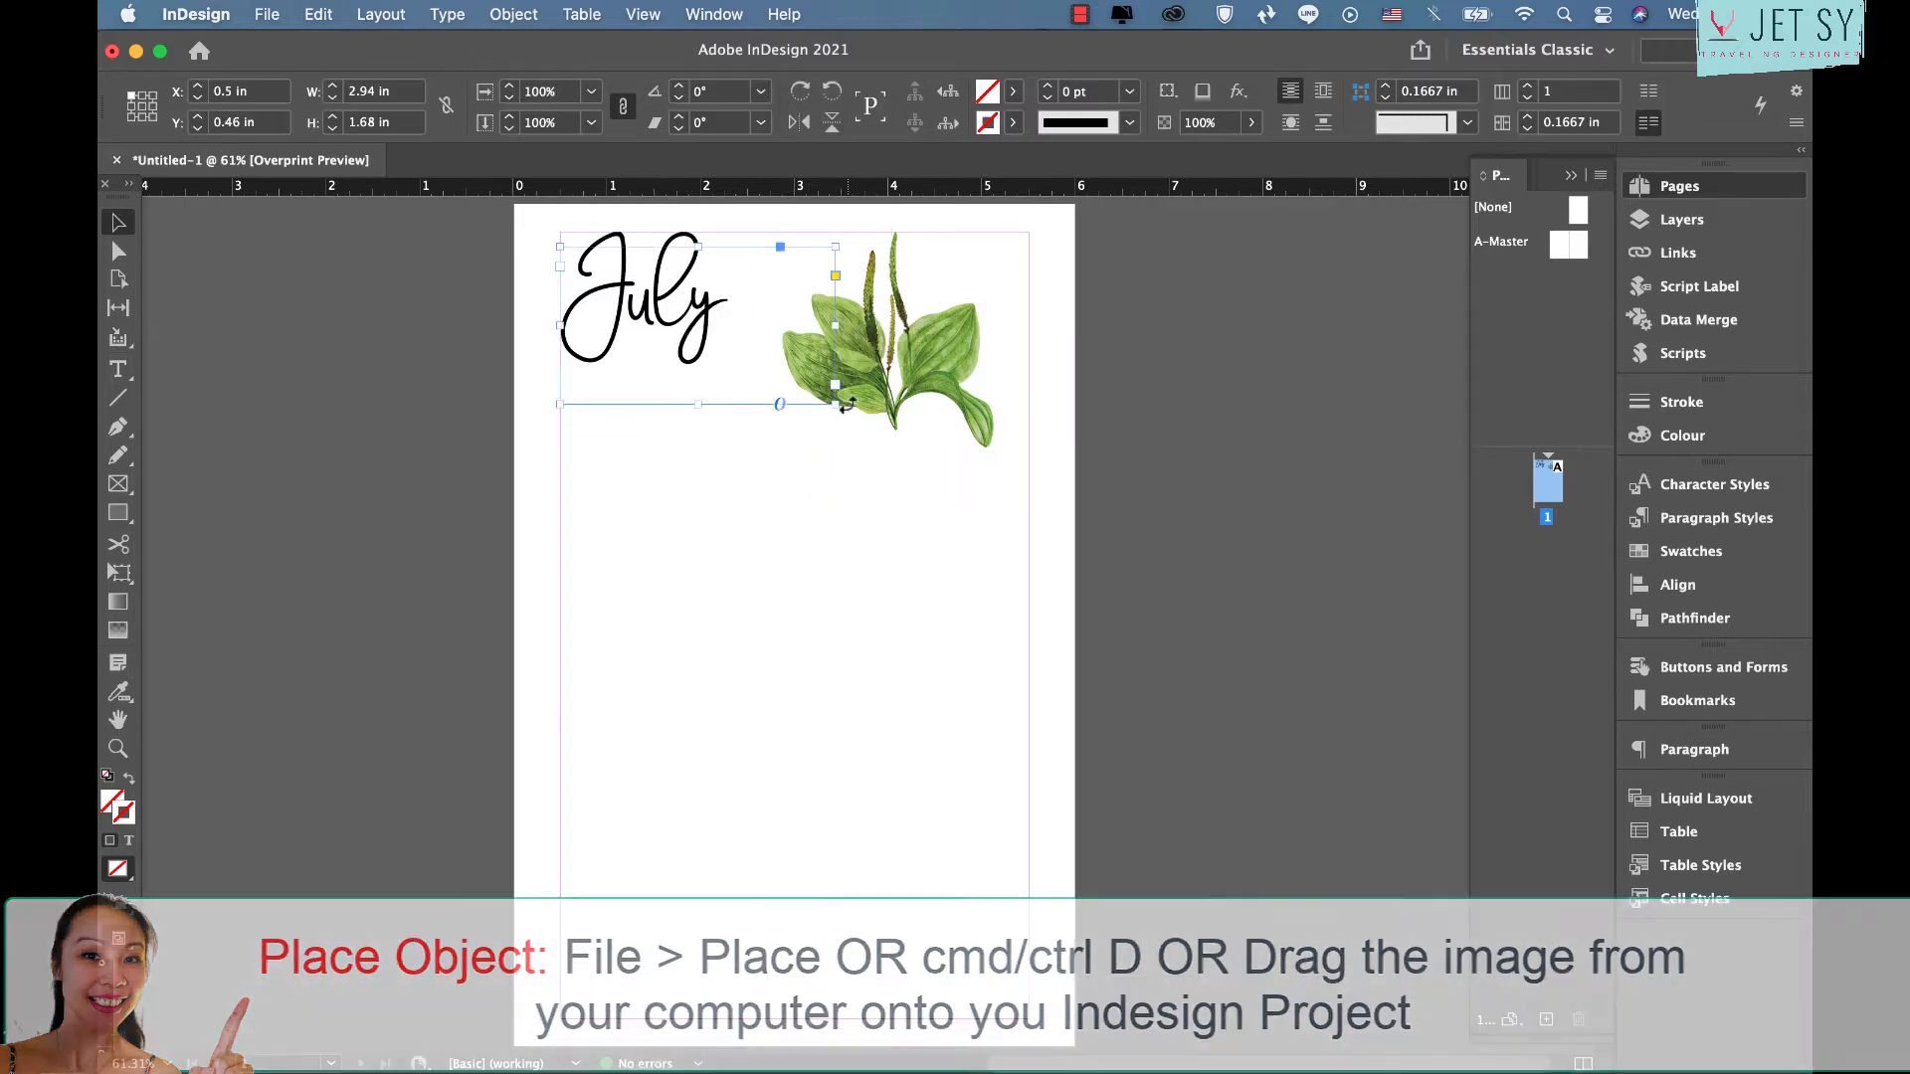
pyautogui.doubleClick(835, 404)
pyautogui.moveTo(668, 310); pyautogui.dragTo(699, 336)
pyautogui.click(241, 294)
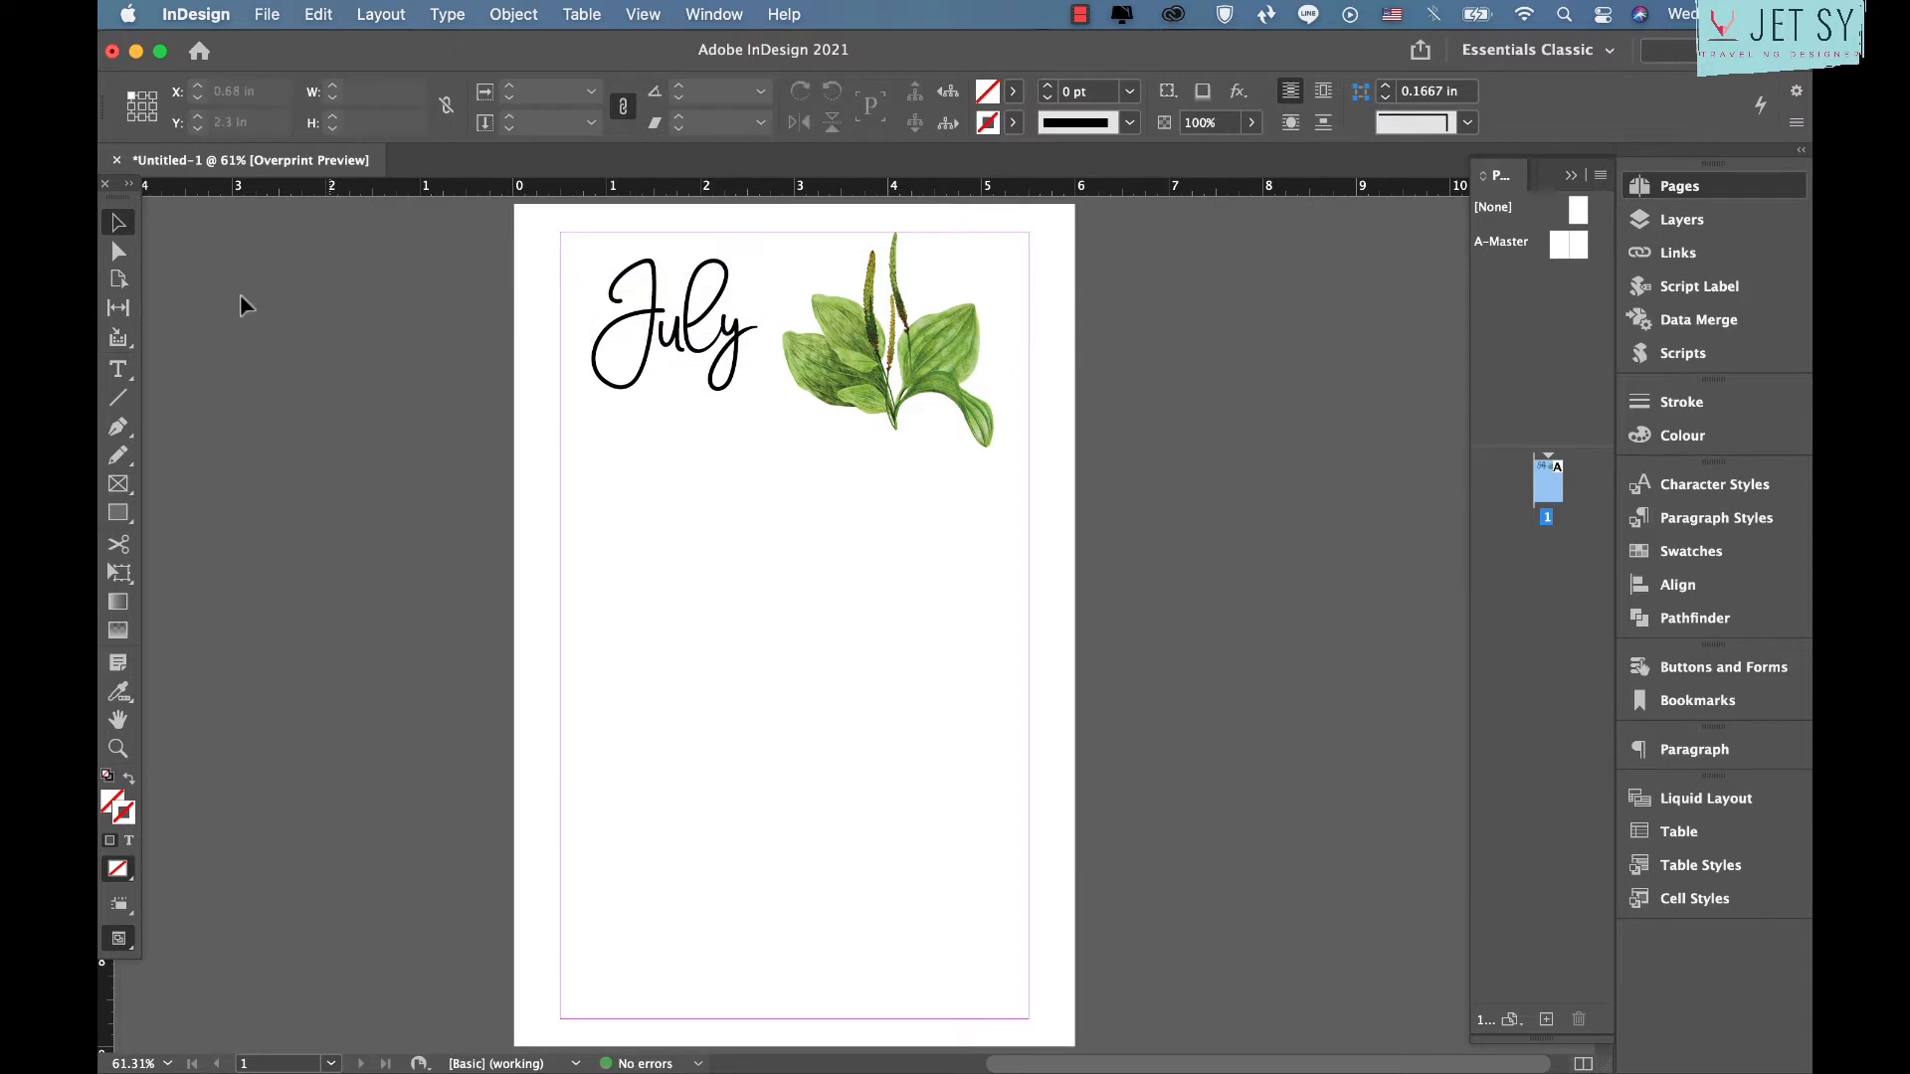
# Add a small text frame below July containing "2021" and set its font to Quicksand Bold
pyautogui.click(121, 373)
pyautogui.moveTo(602, 397); pyautogui.dragTo(748, 427)
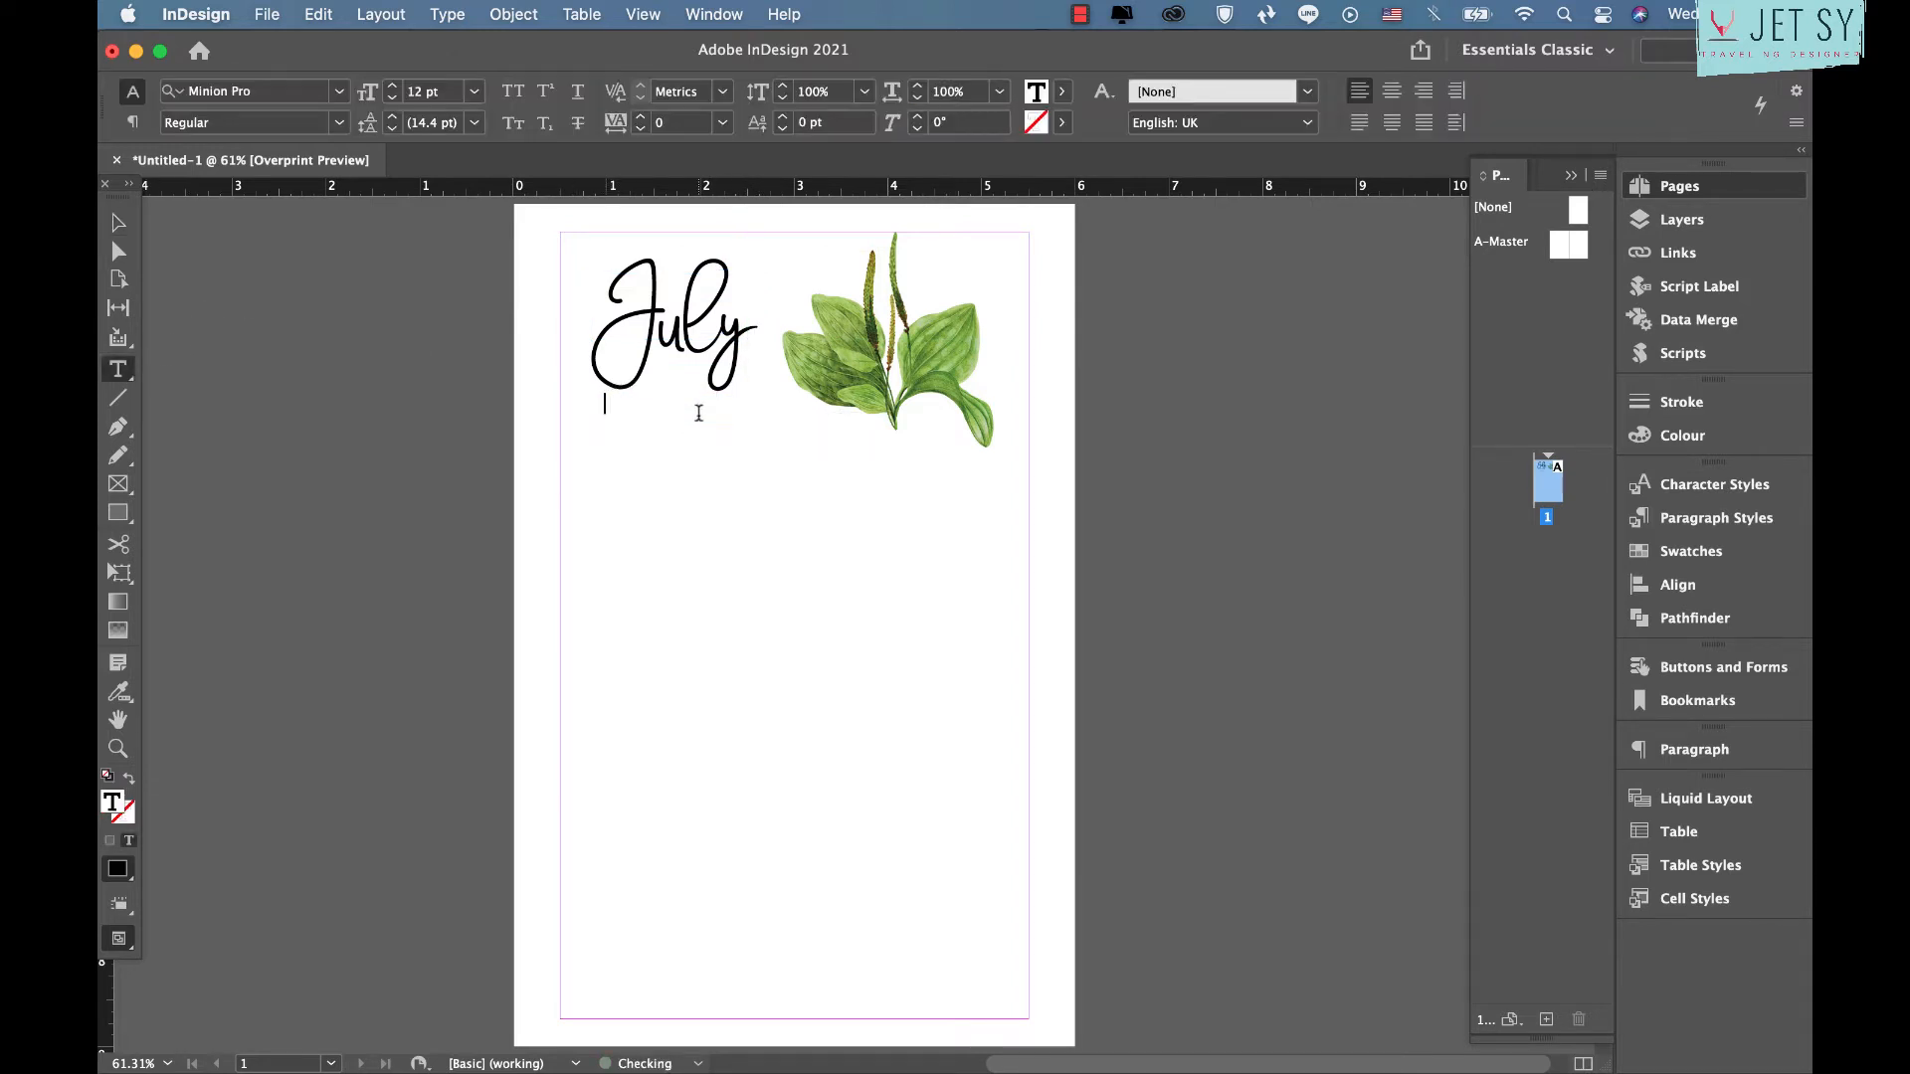
pyautogui.write('2021')
pyautogui.press('super+a')
pyautogui.click(294, 92)
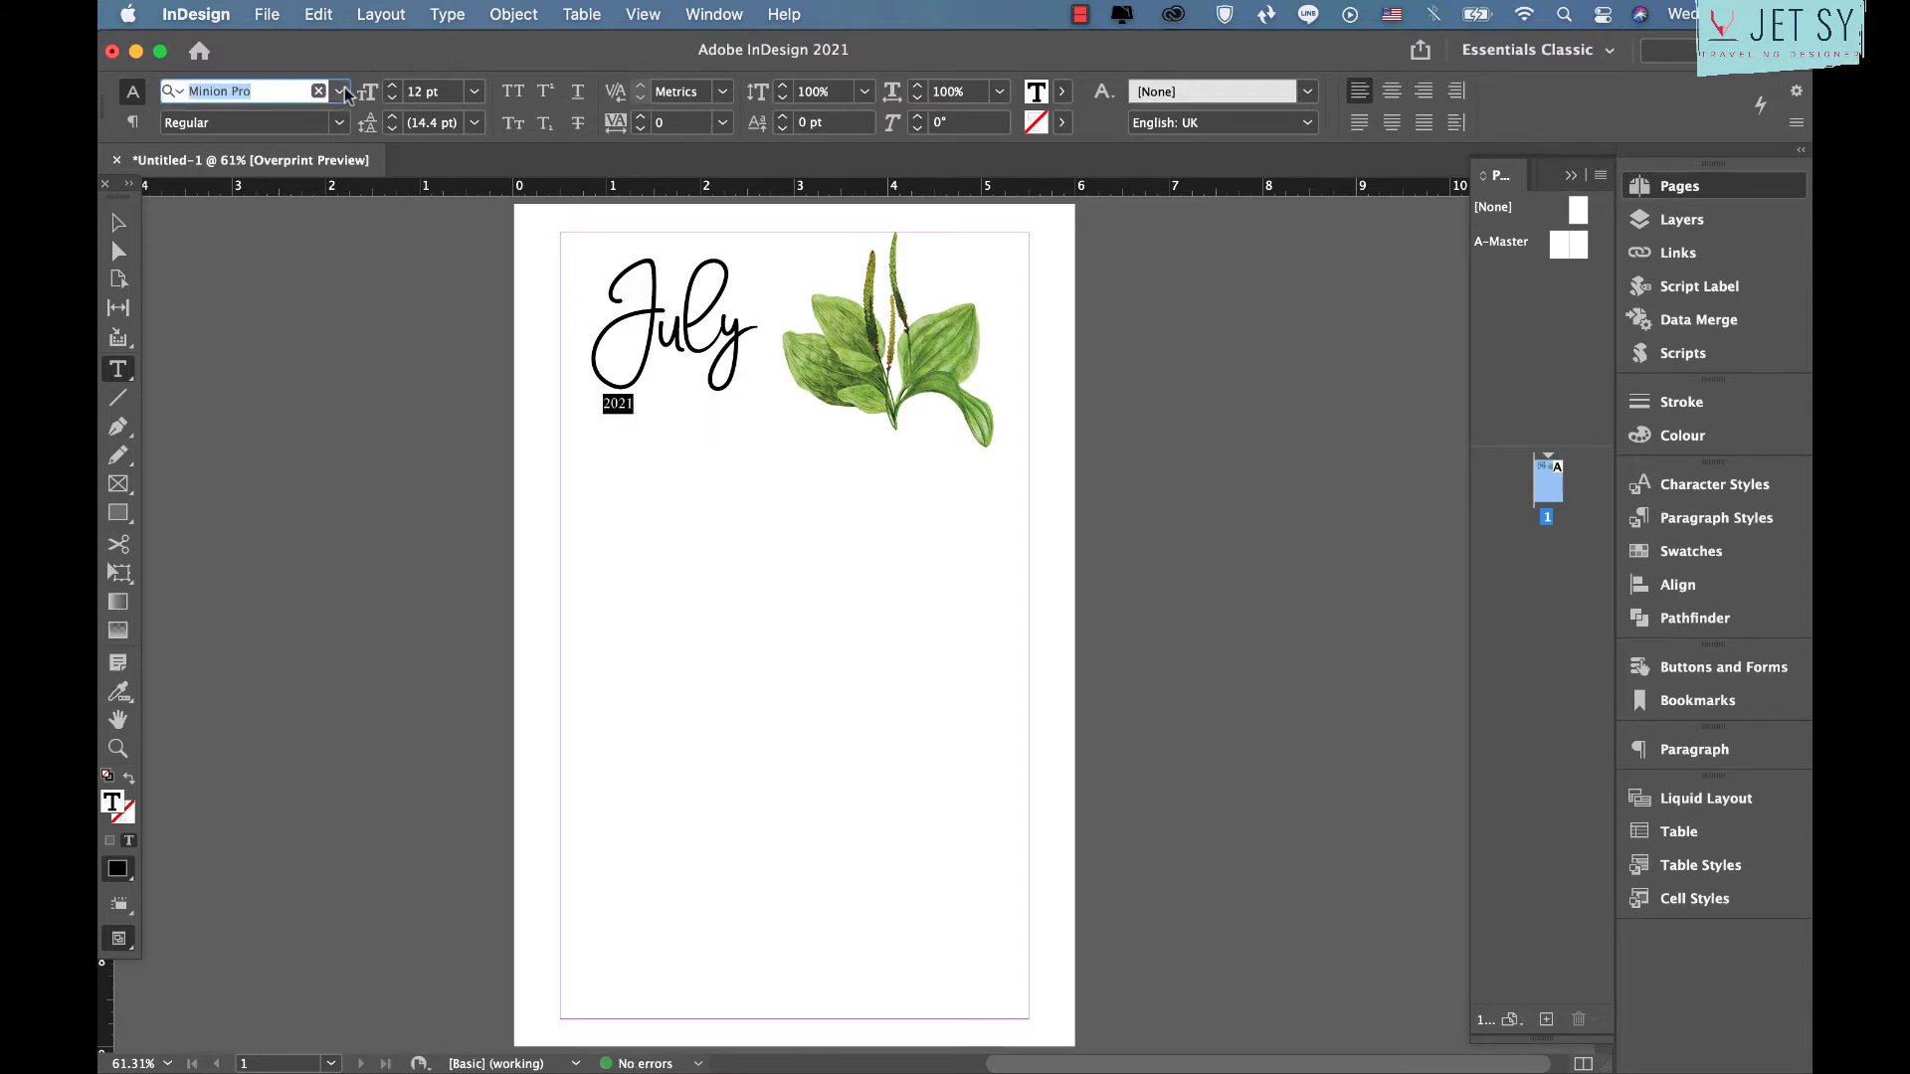
pyautogui.write('q')
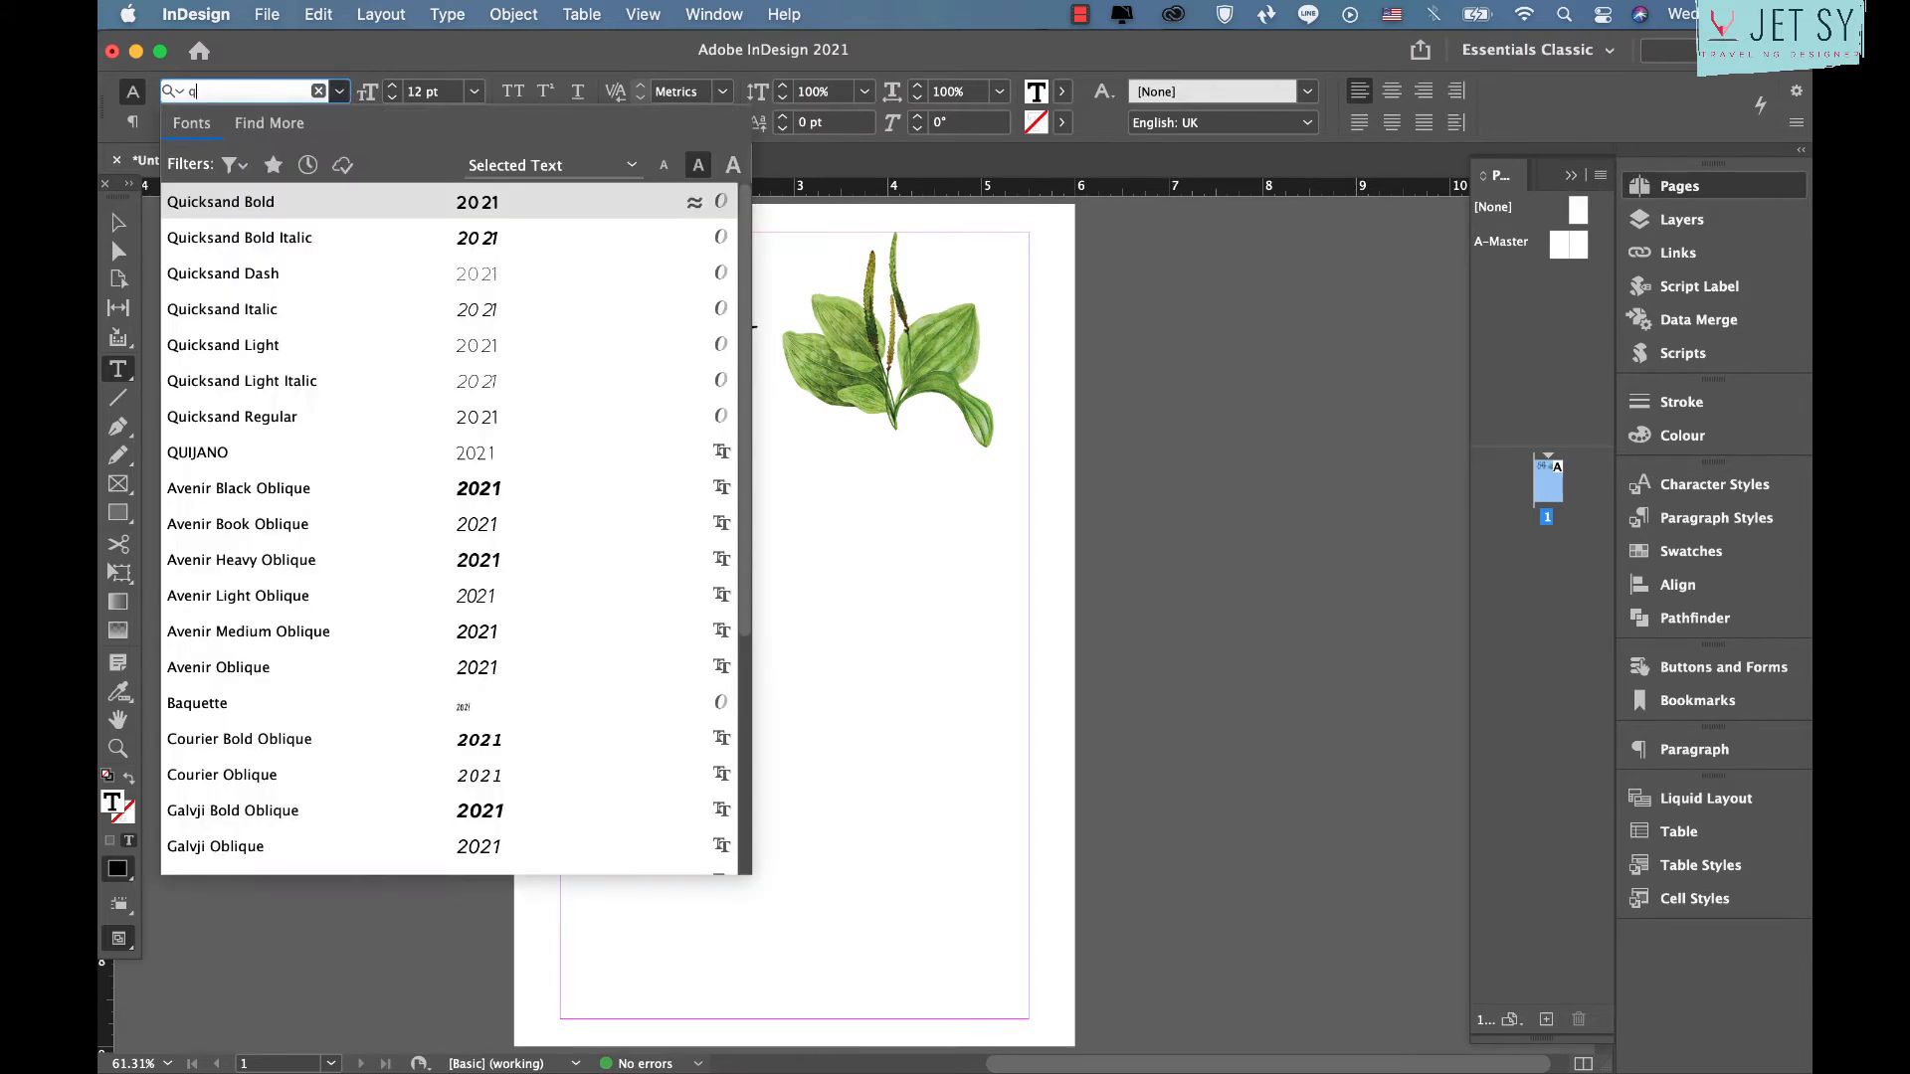
pyautogui.write('uick')
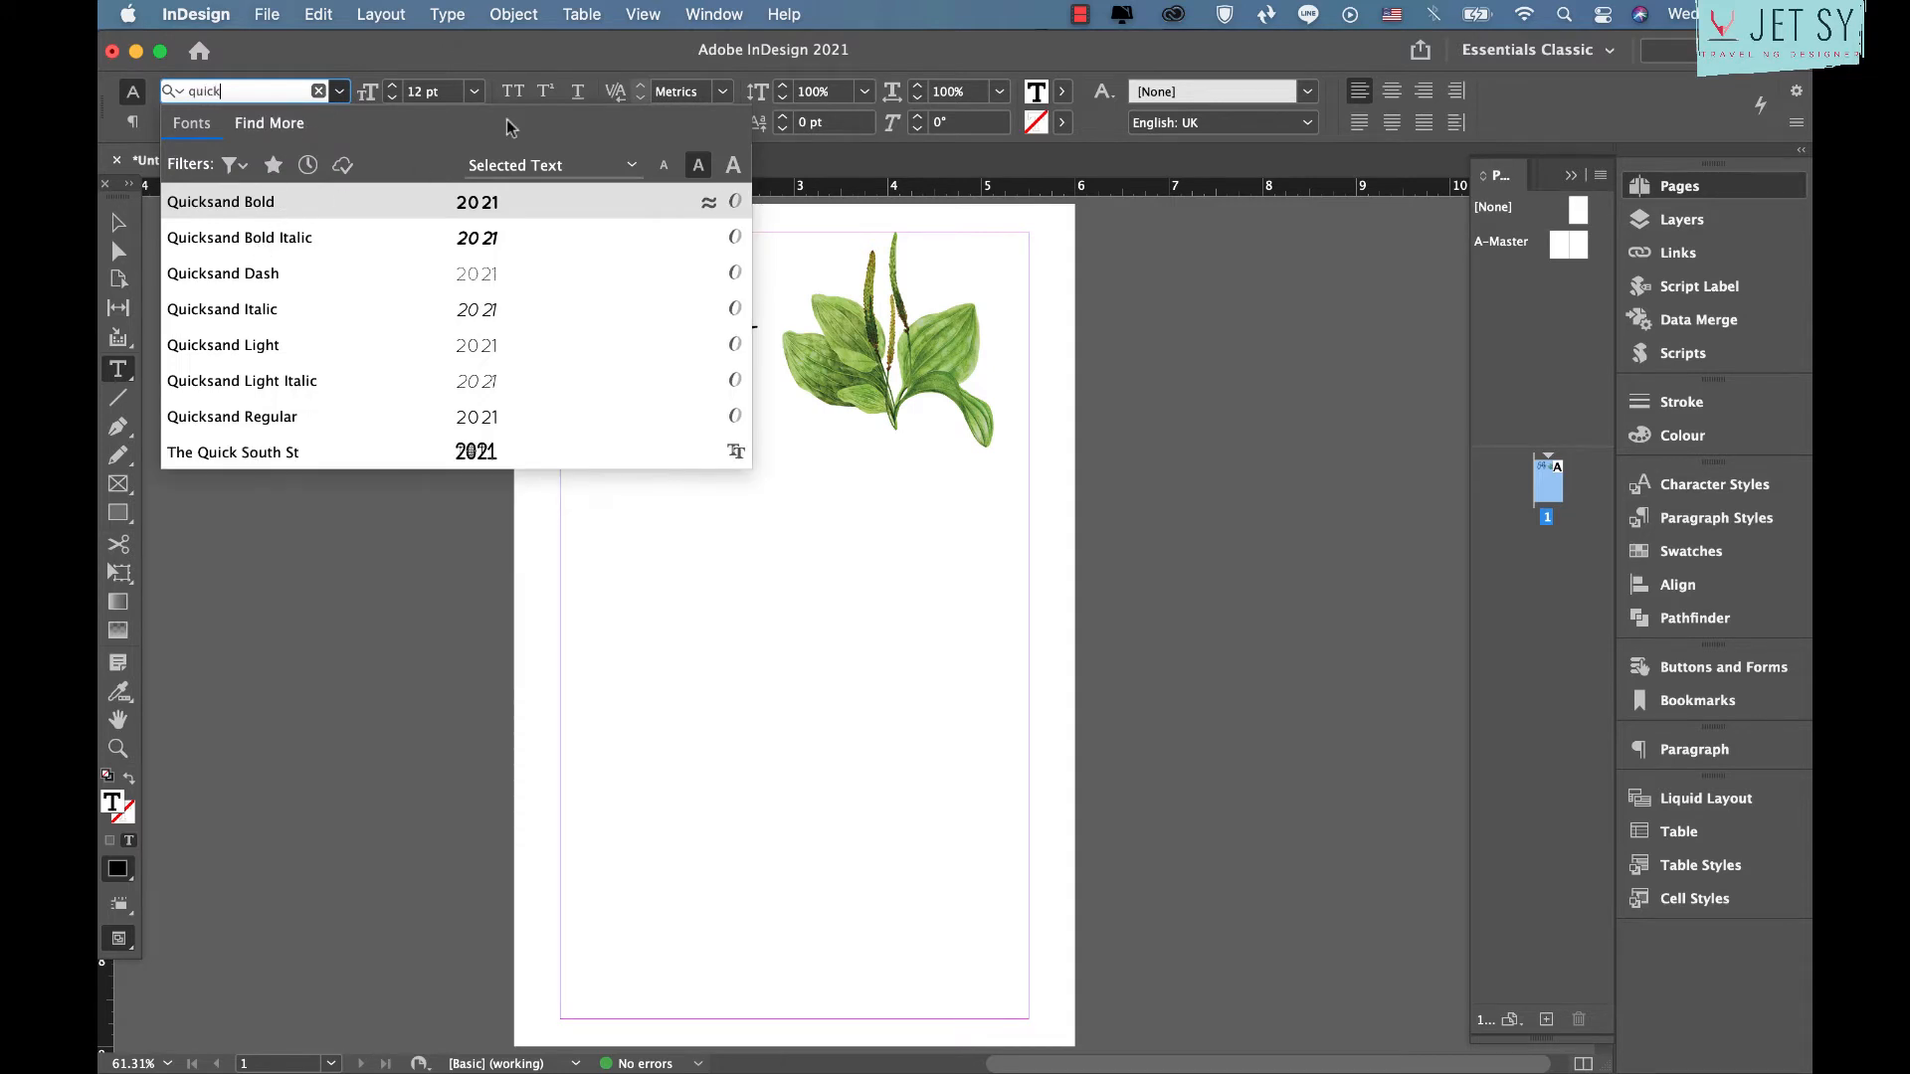
pyautogui.press('Return')
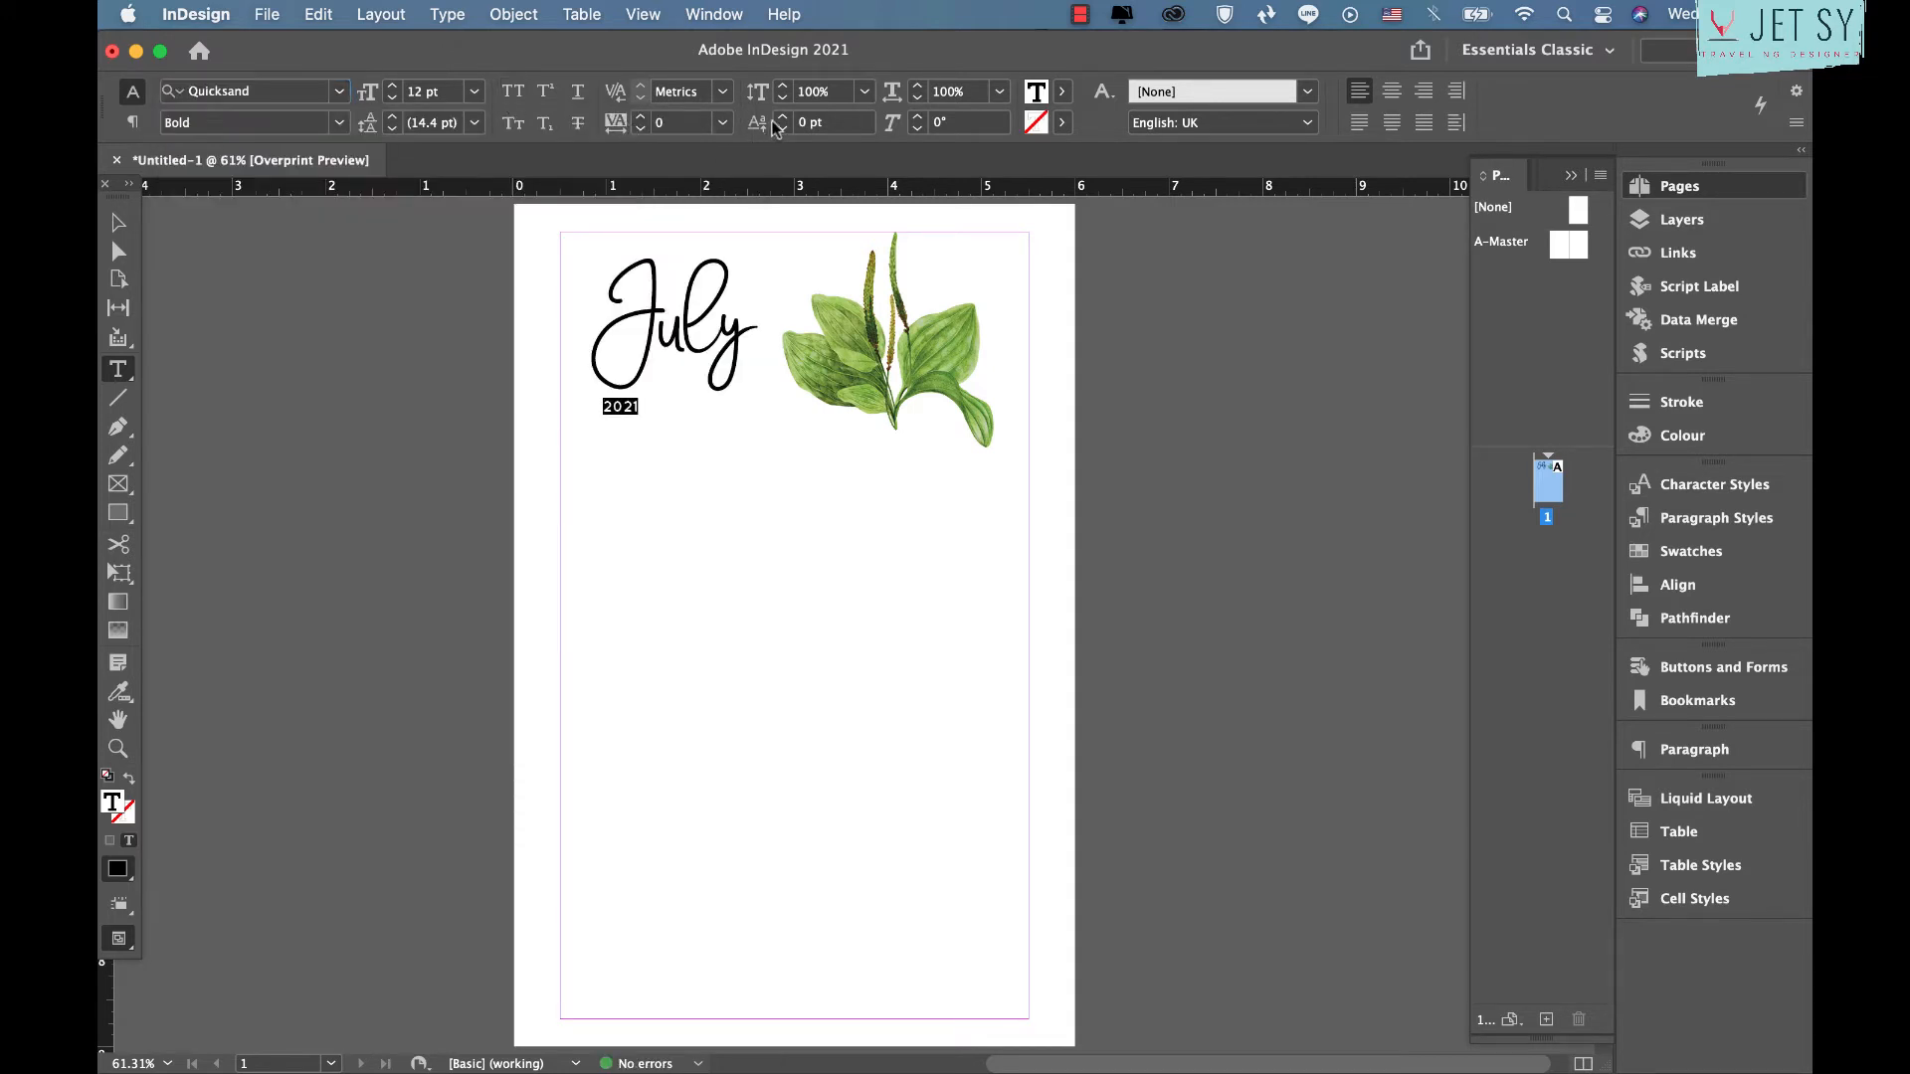
# Set the 2021 text's tracking to 100 and its font size to 17 pt
pyautogui.click(662, 122)
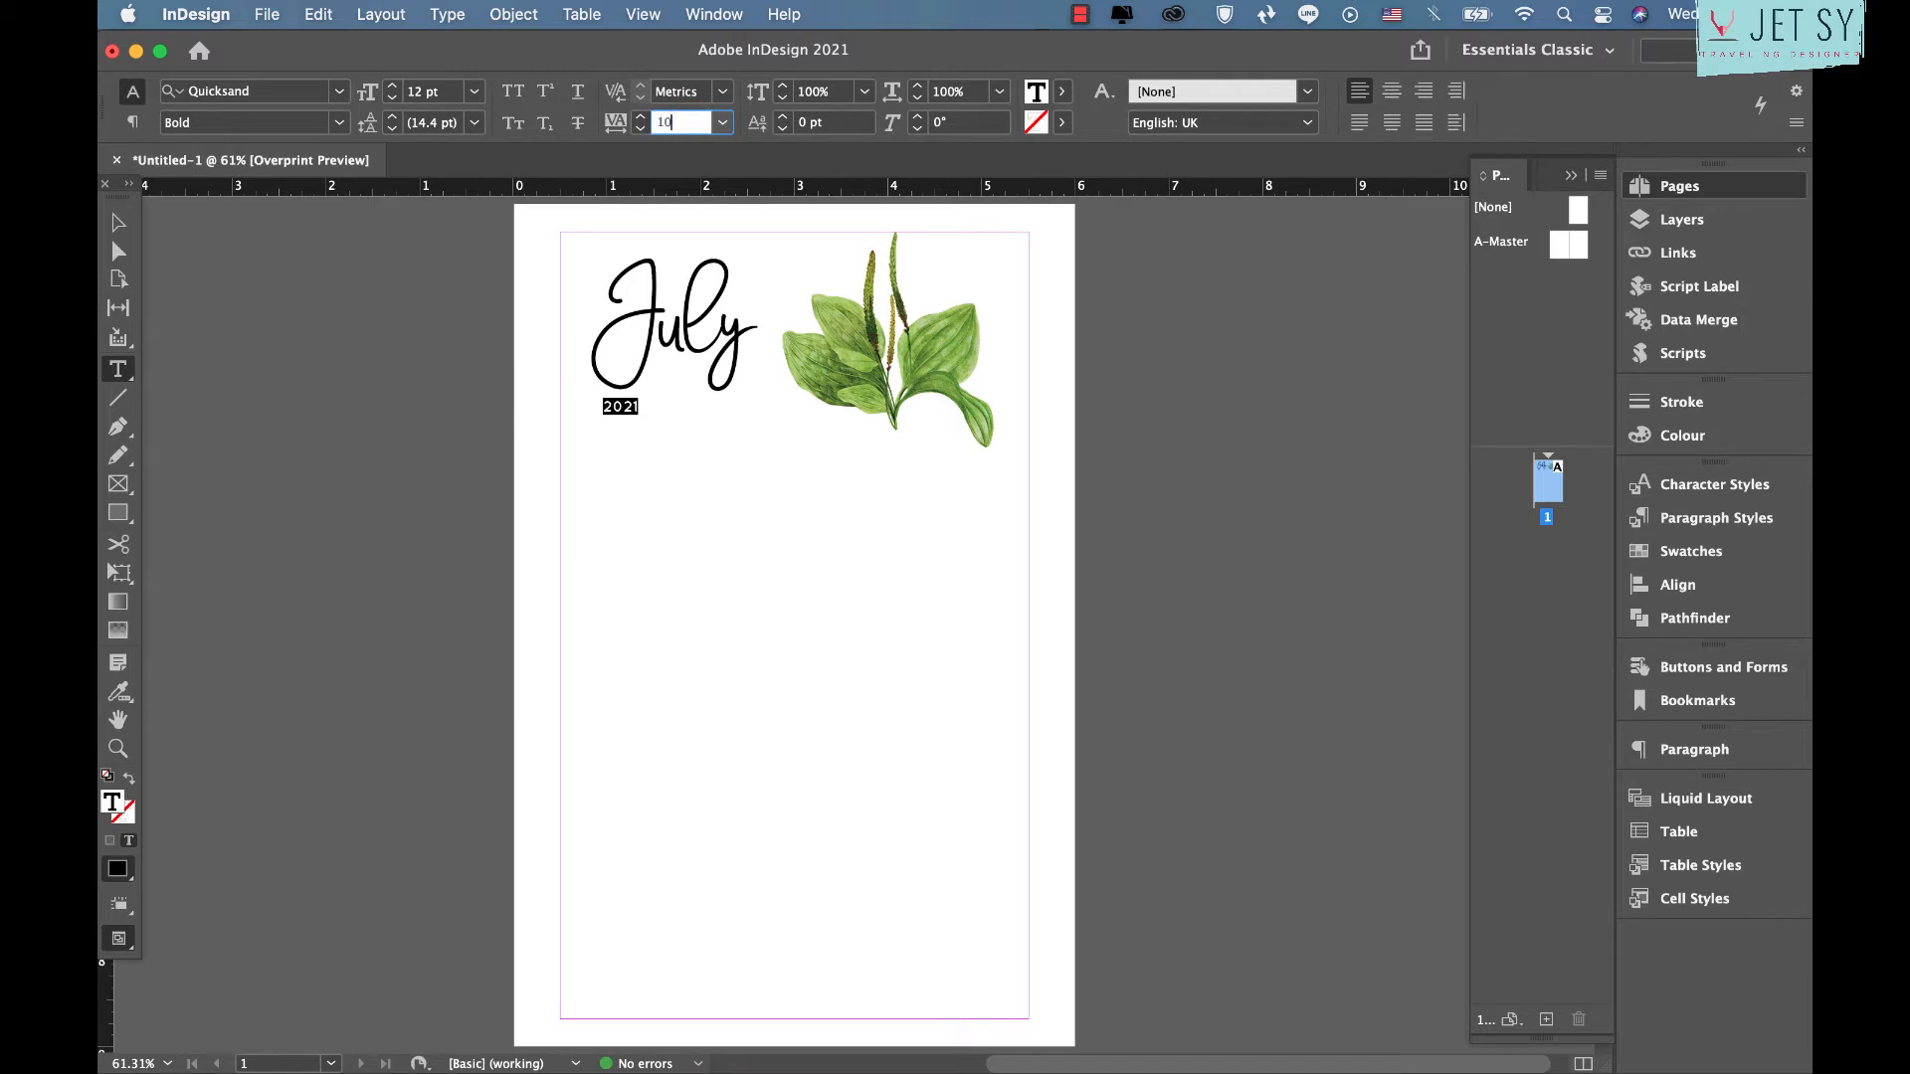
pyautogui.press('Return')
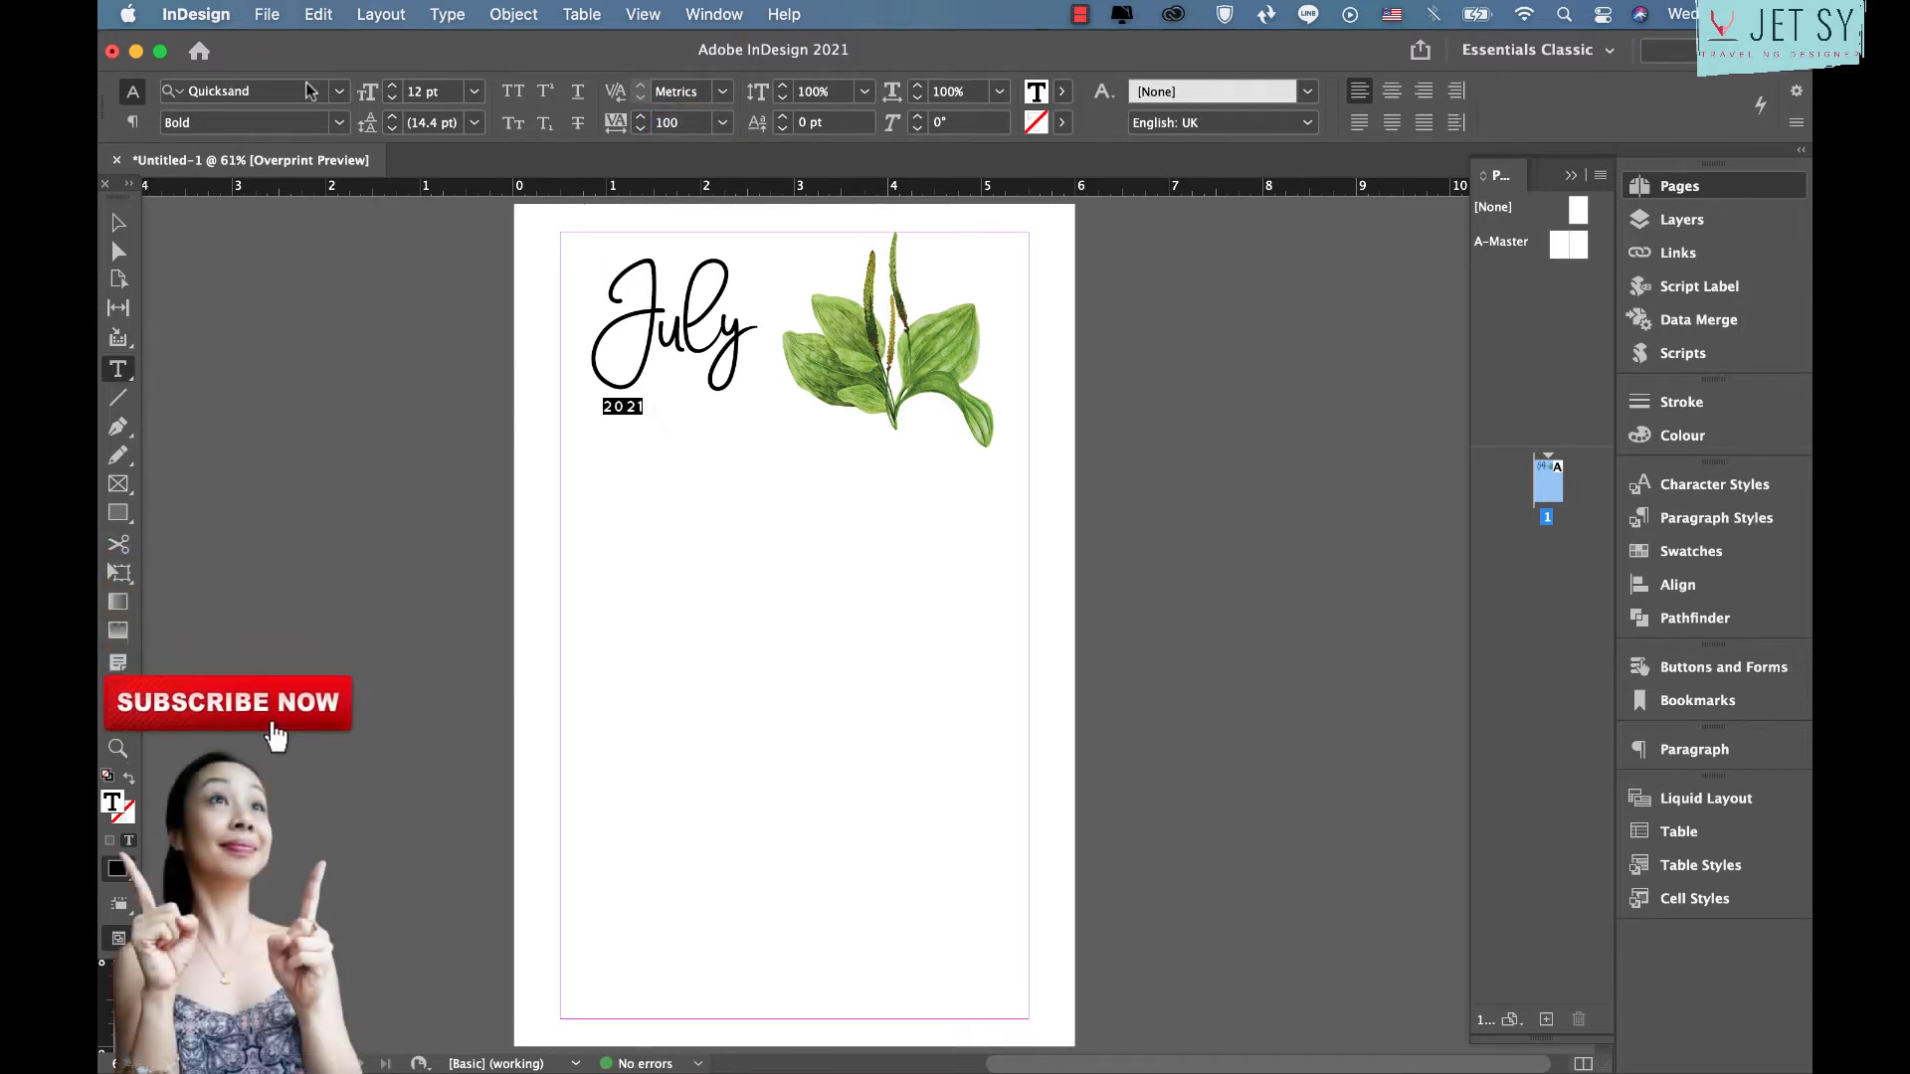
pyautogui.click(392, 86)
pyautogui.click(392, 85)
pyautogui.click(392, 86)
pyautogui.click(392, 86)
pyautogui.click(392, 86)
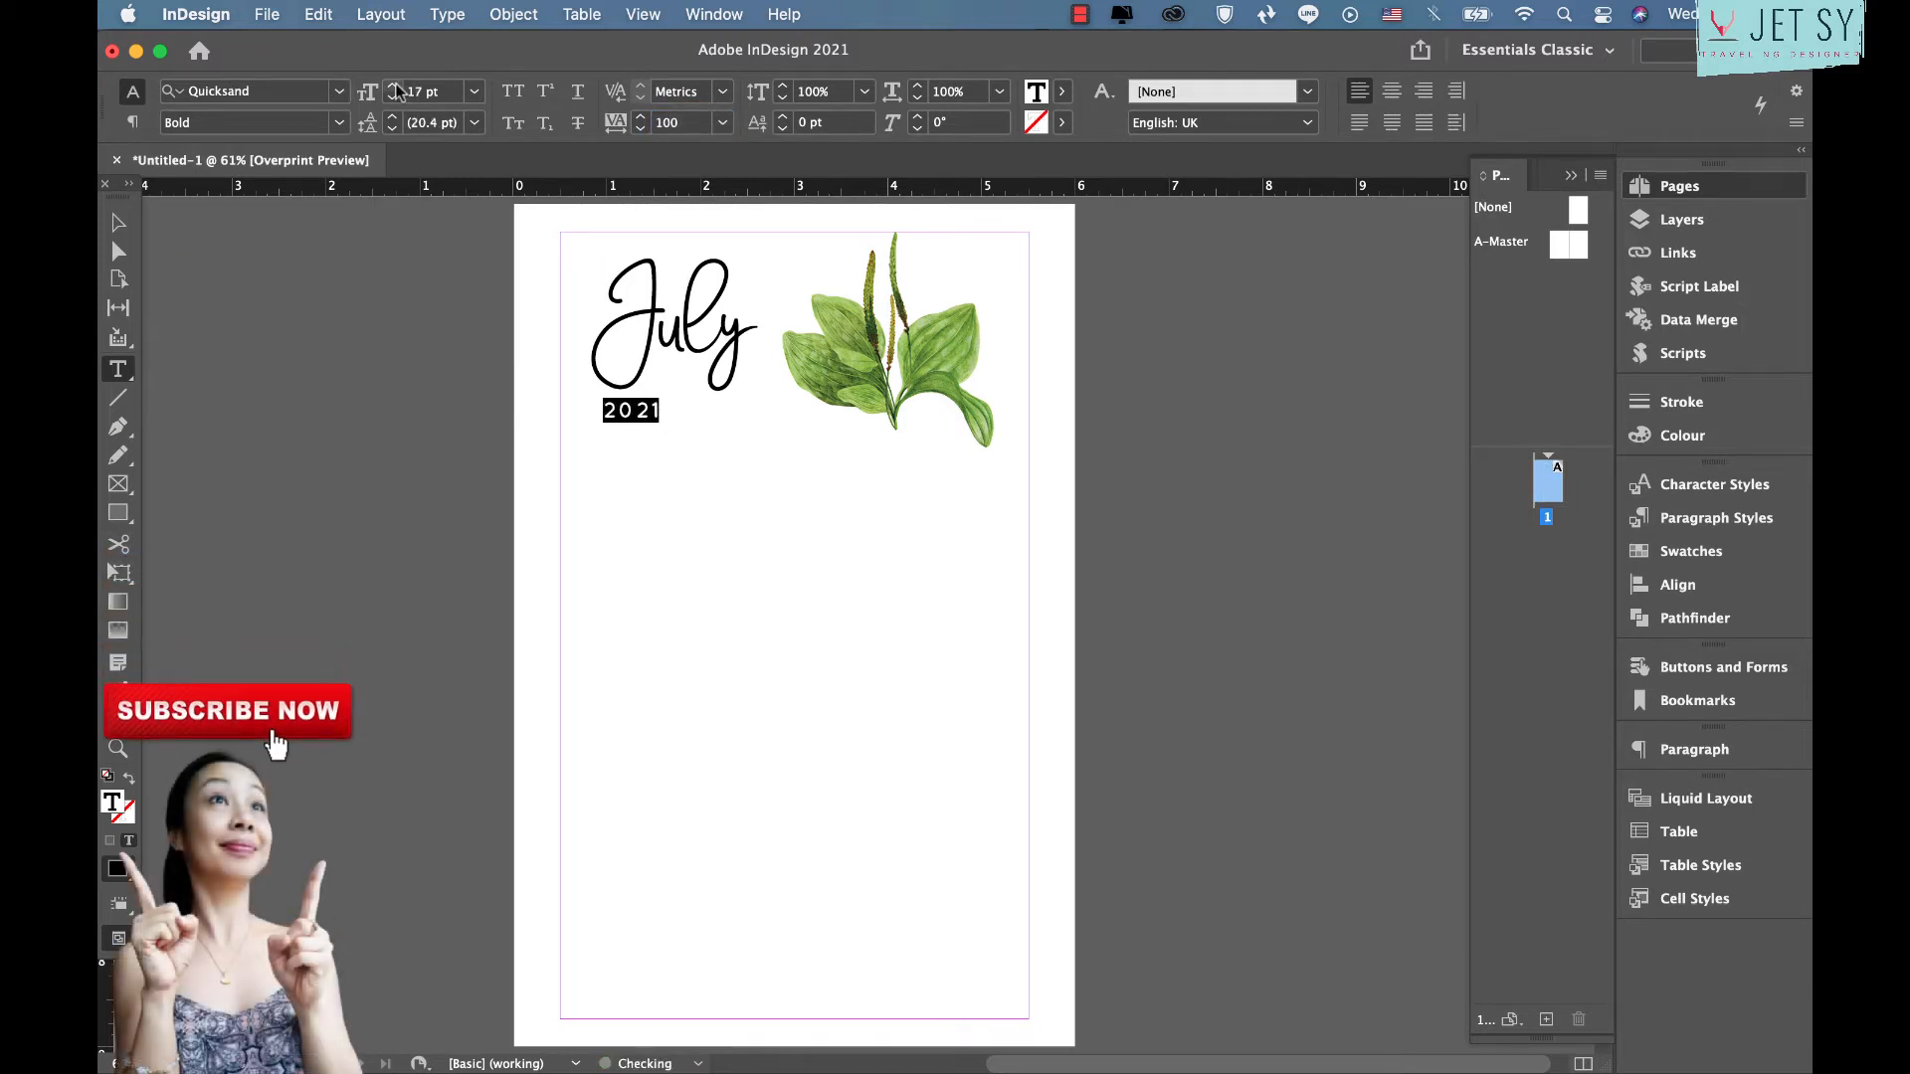
pyautogui.press('Escape')
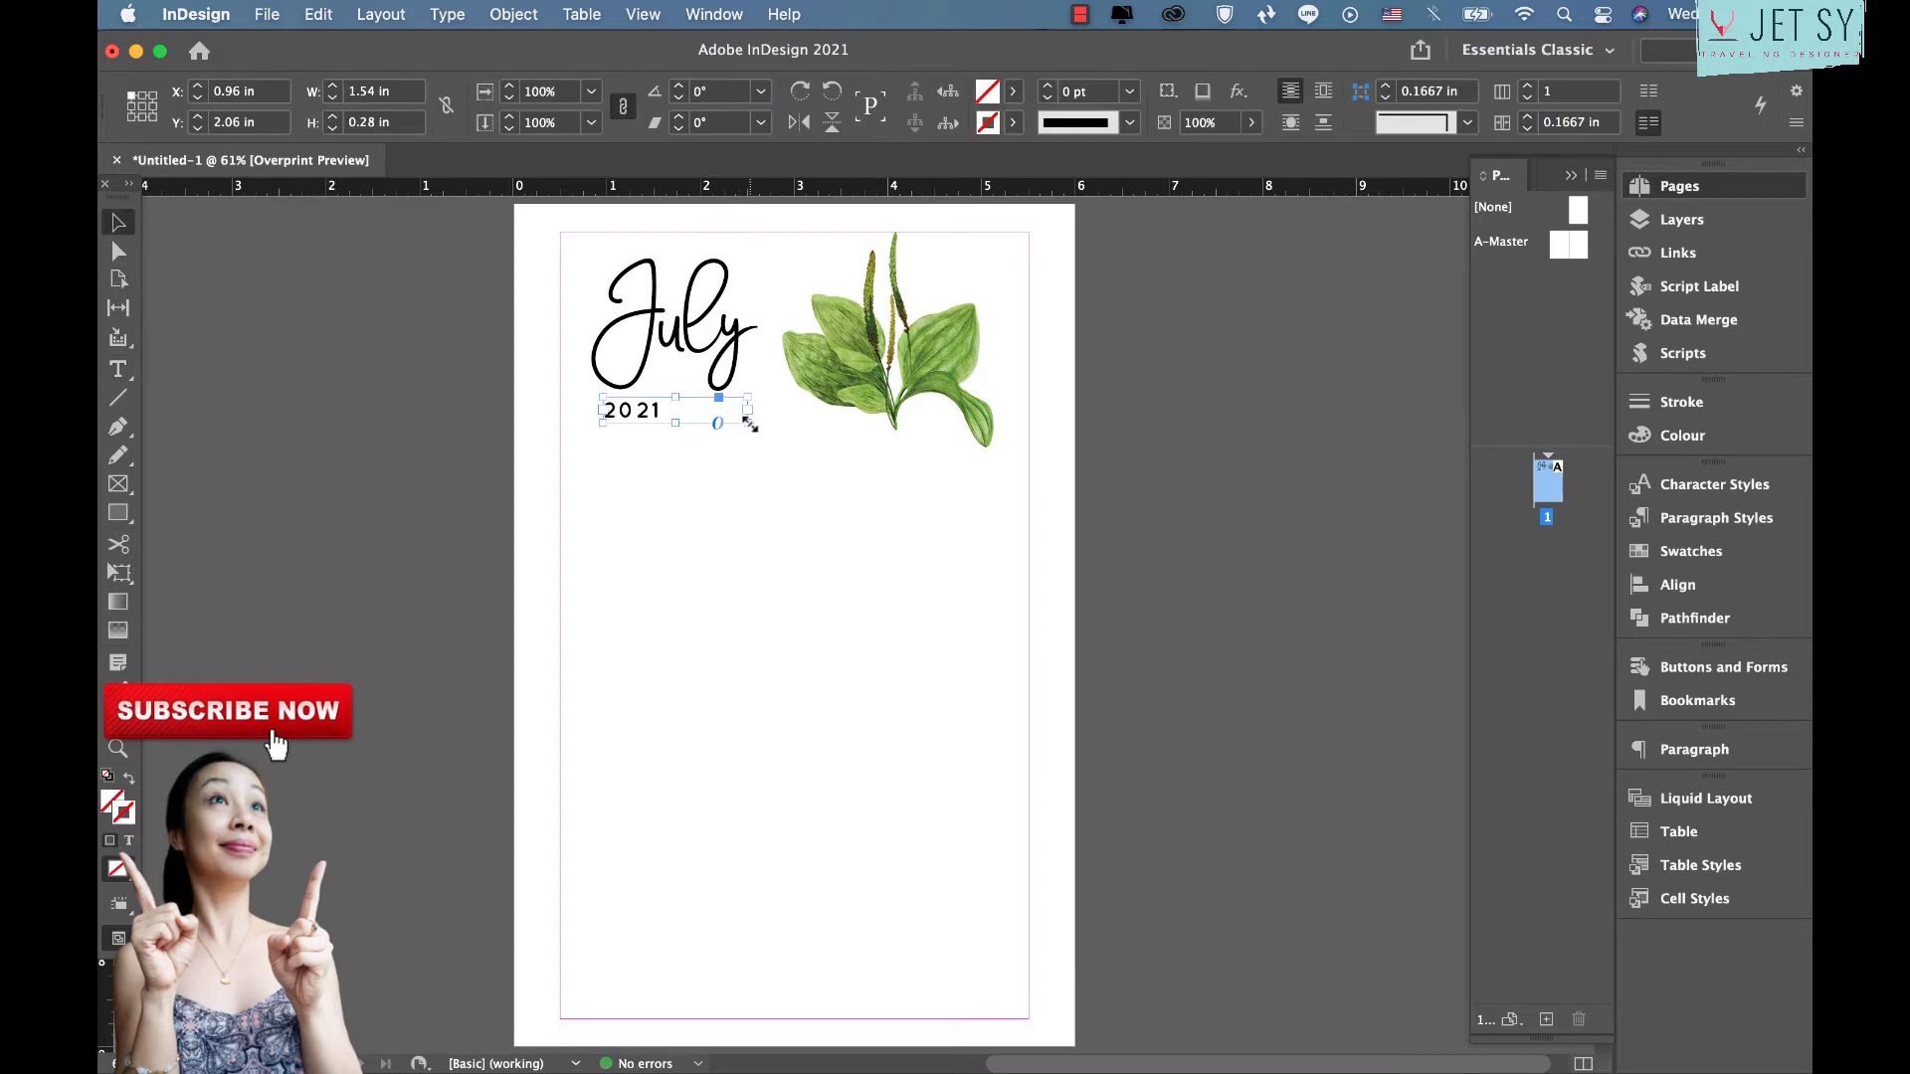
# Fit the 2021 frame to its text, tuck it under July between the letter tails, and shift both texts slightly down
pyautogui.doubleClick(748, 423)
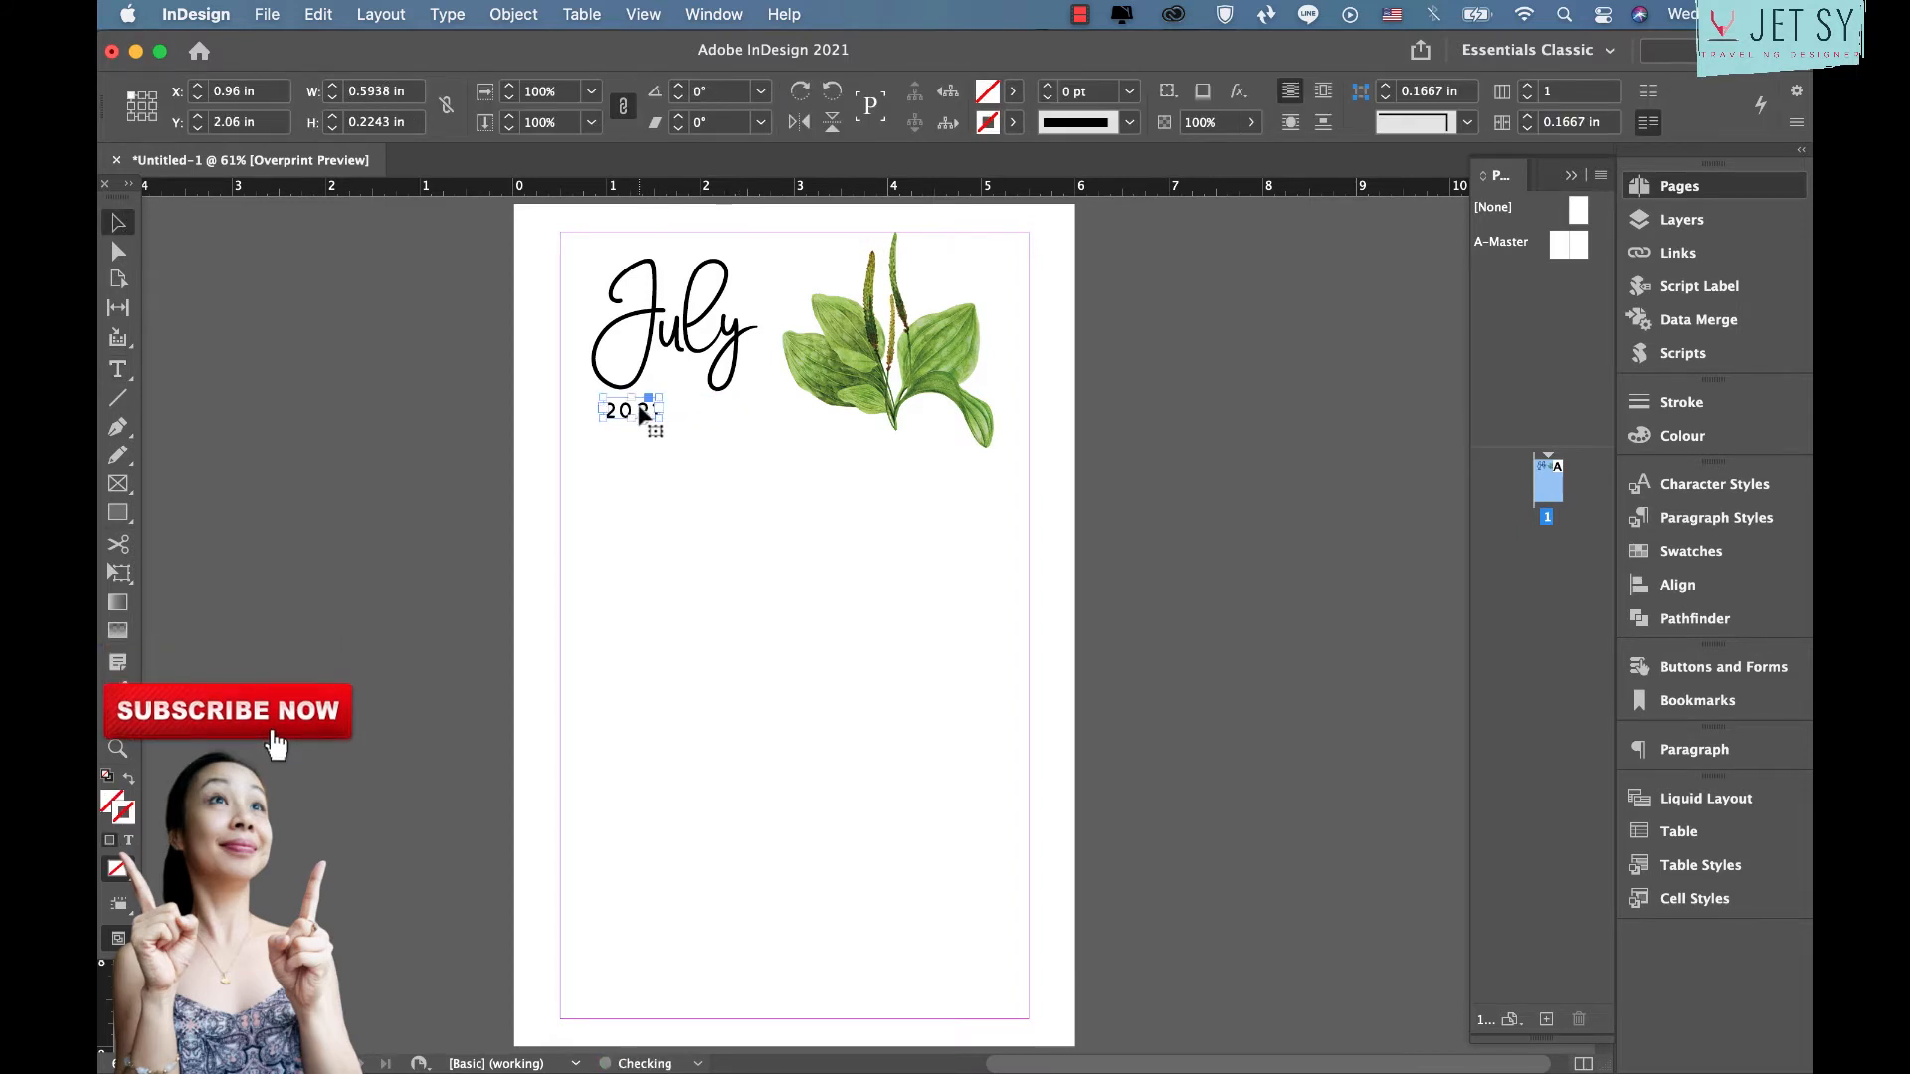
pyautogui.moveTo(642, 413); pyautogui.dragTo(684, 391)
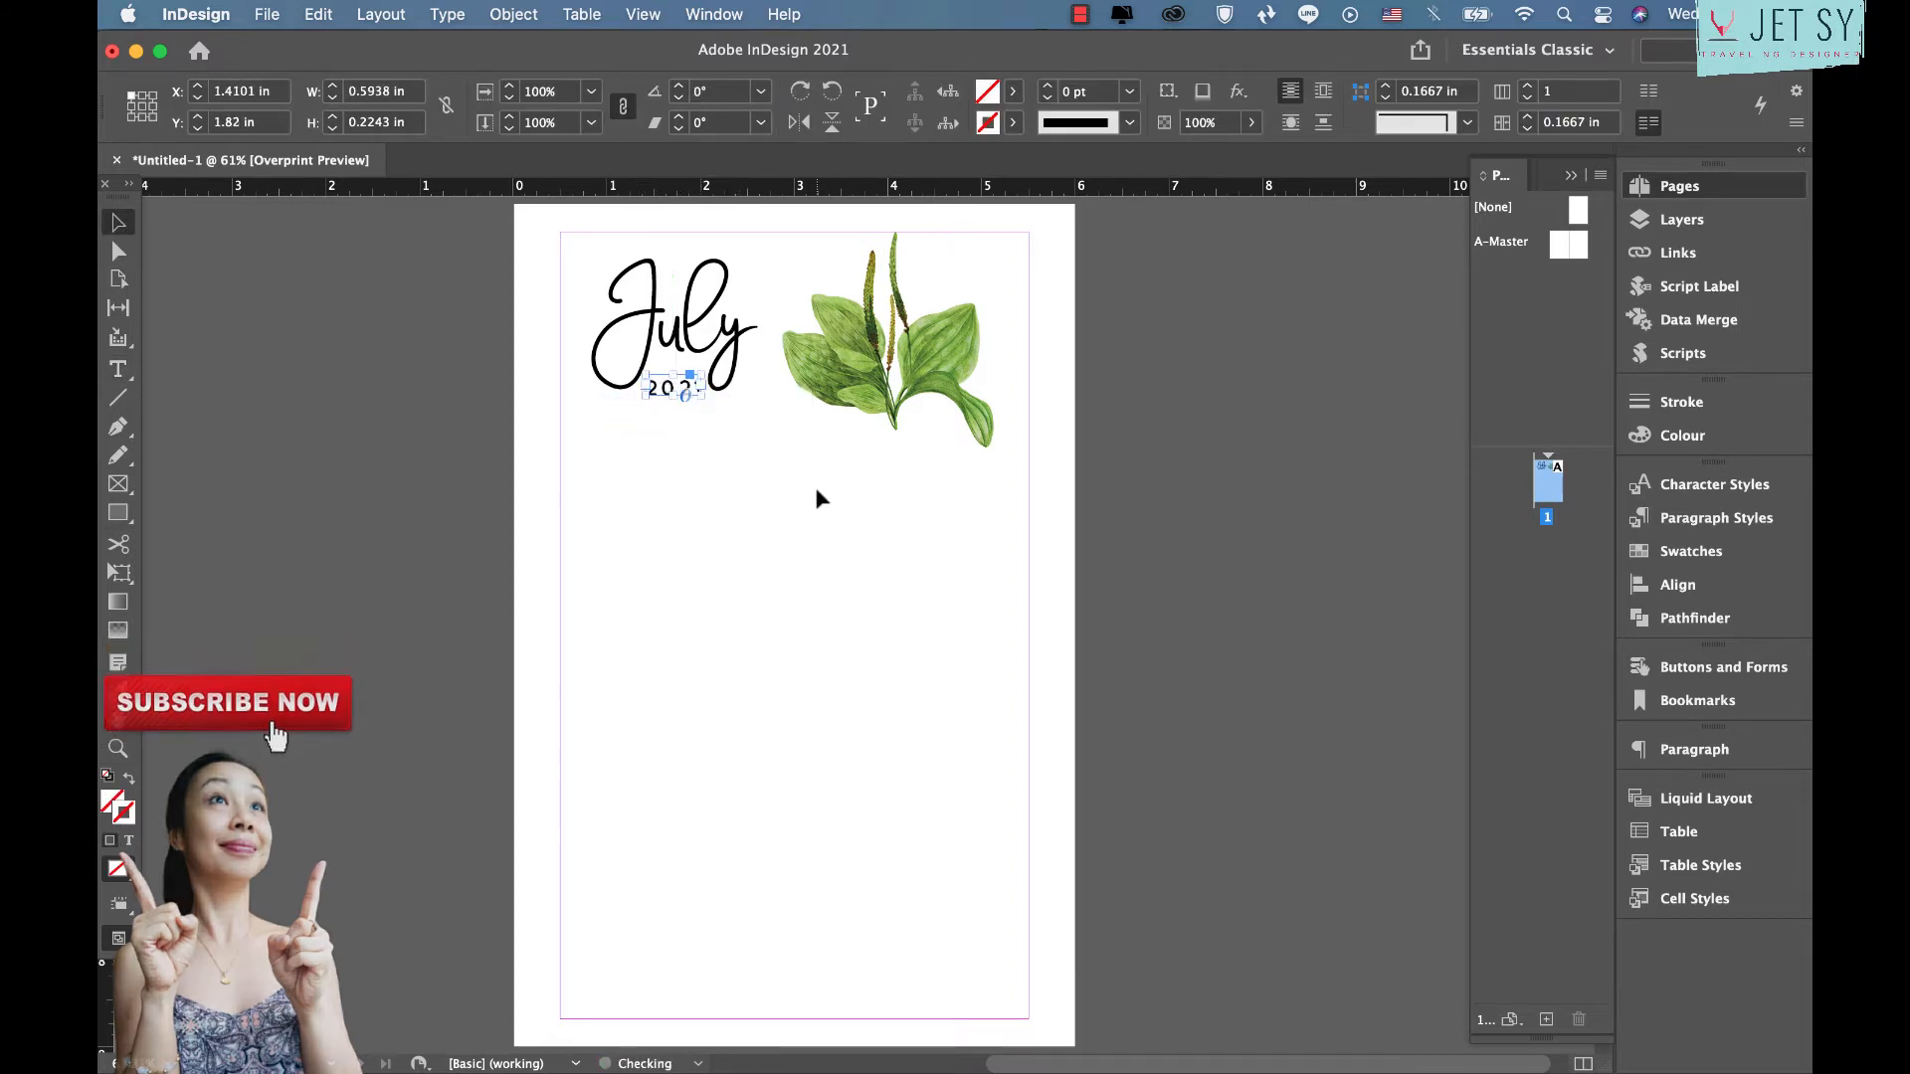
pyautogui.moveTo(748, 444); pyautogui.dragTo(718, 359)
pyautogui.click(861, 449)
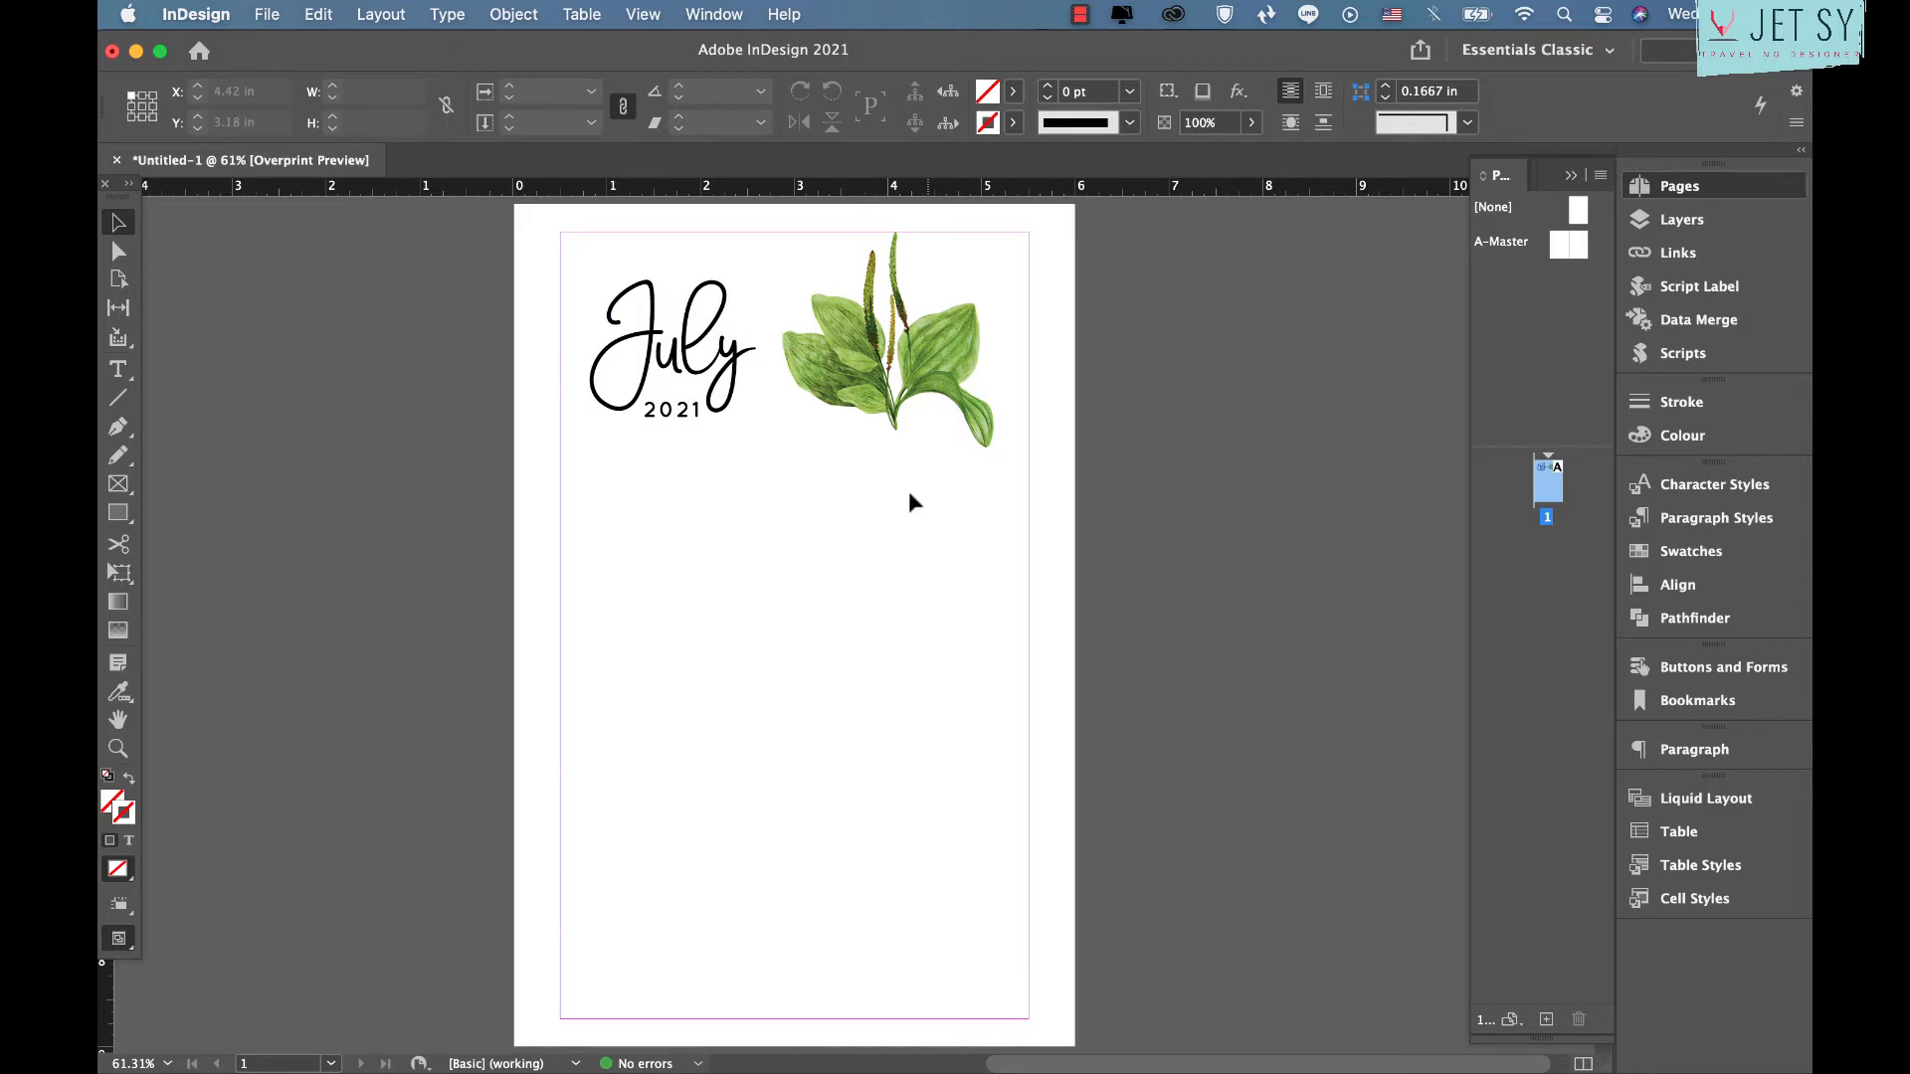
# Draw a large text frame below the title and plant image, spanning the page from side margin to side margin
pyautogui.scroll(-2, 915, 495)
pyautogui.press('t')
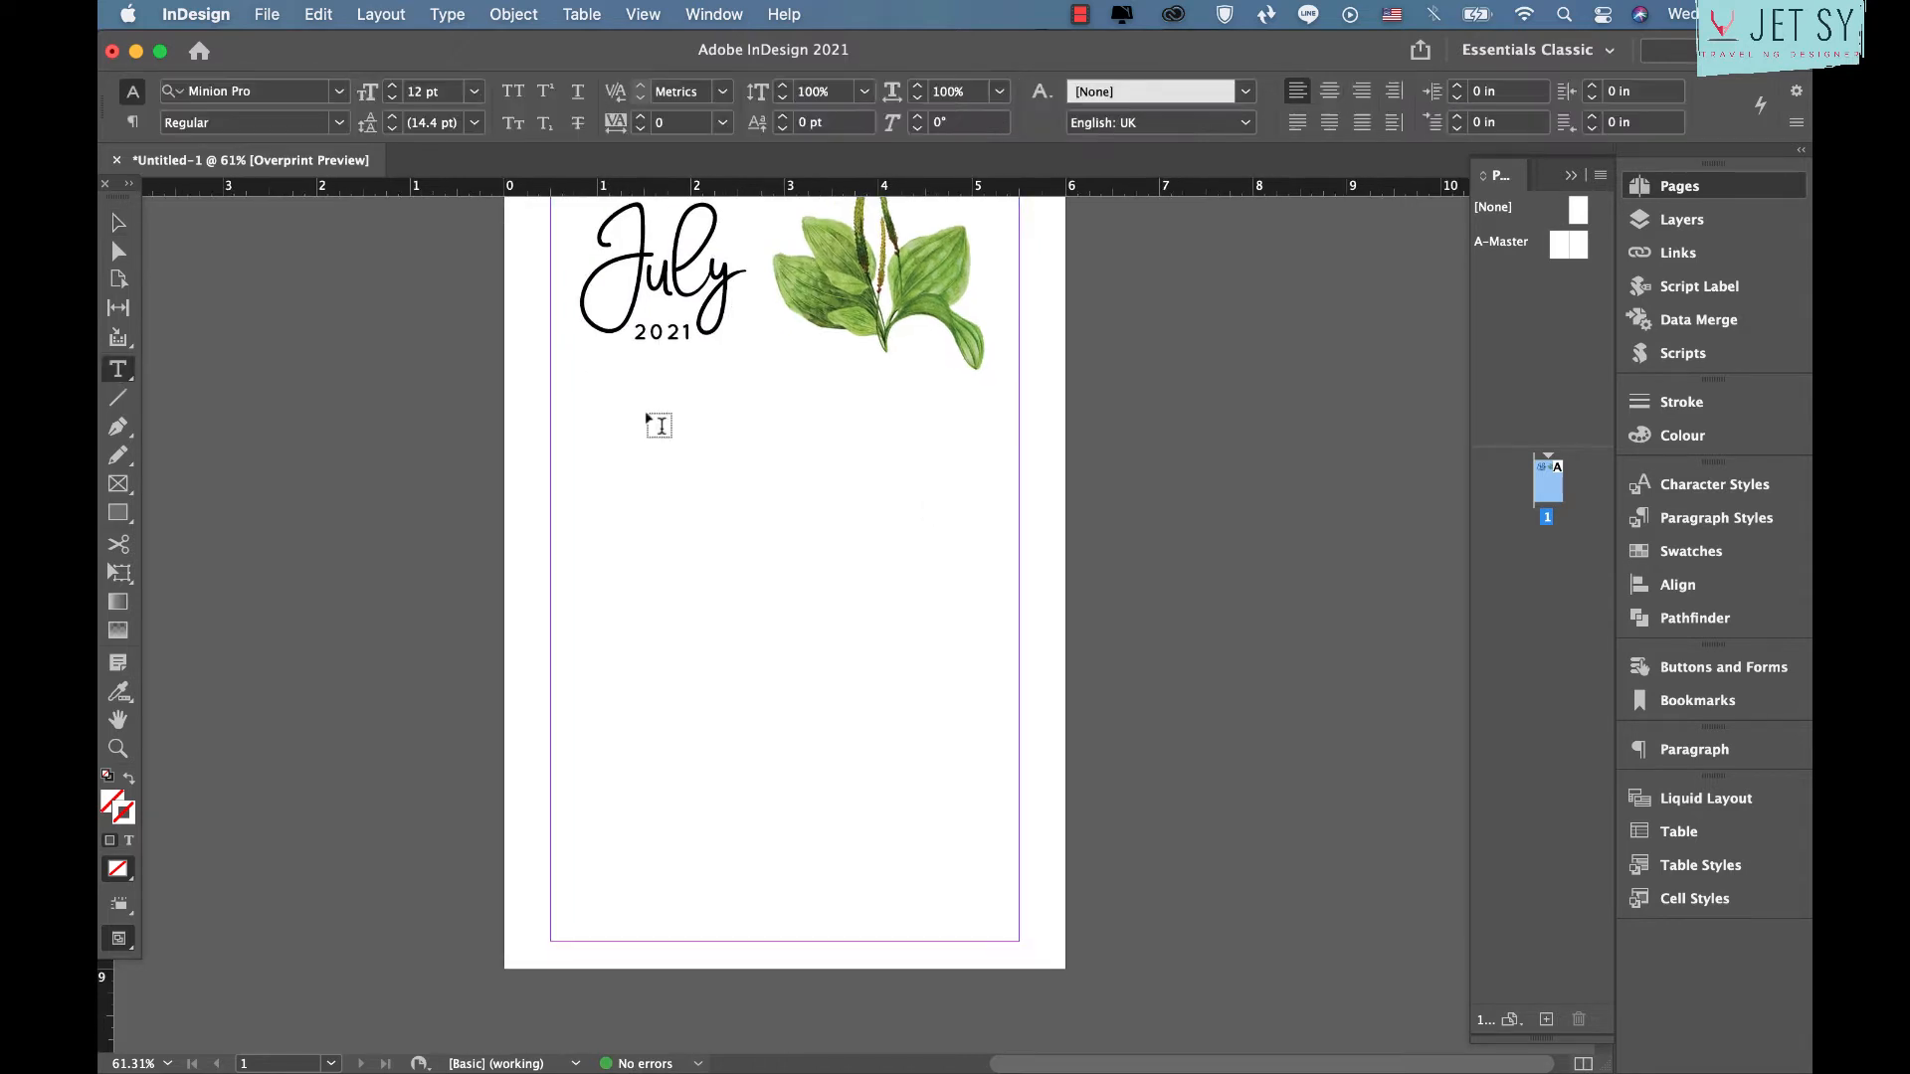
pyautogui.moveTo(551, 376); pyautogui.dragTo(1017, 772)
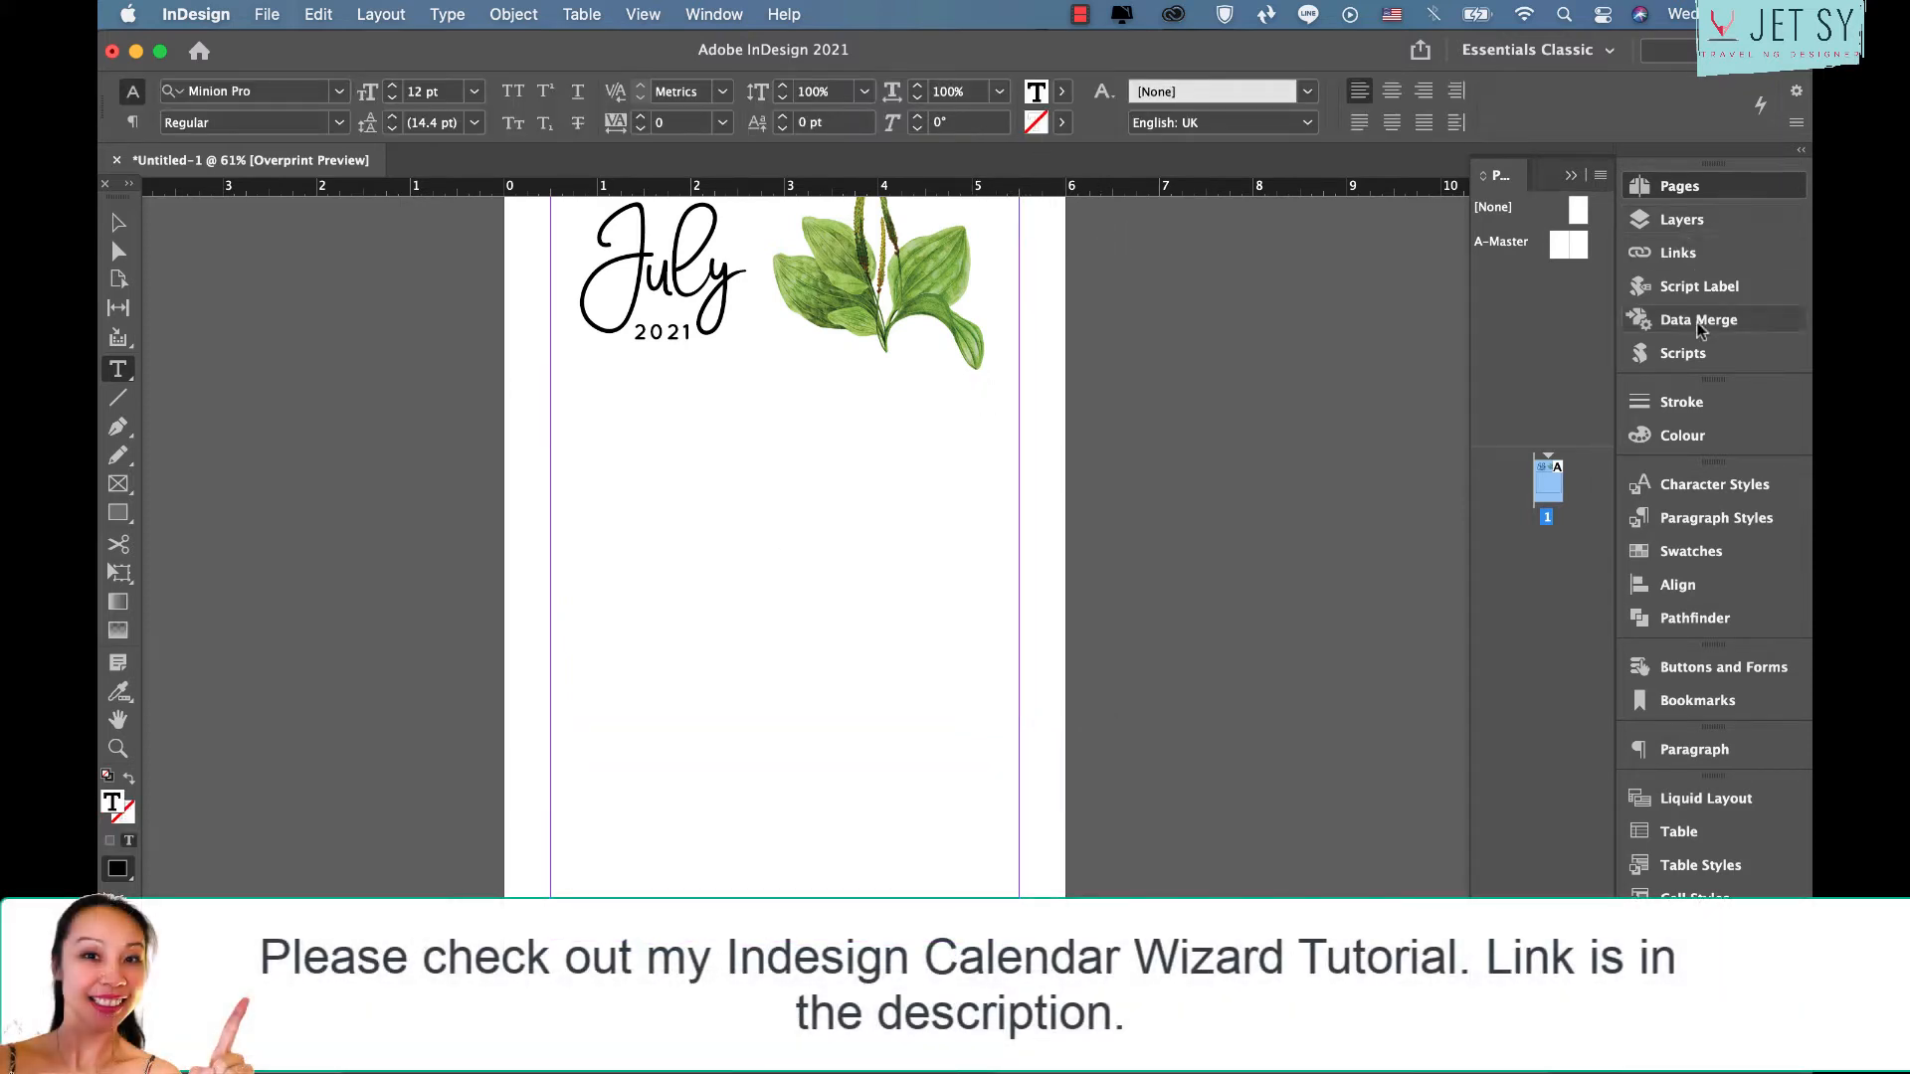
# Run the calendarWizard.js script from the calendarWizard folder of the application scripts
pyautogui.click(1683, 353)
pyautogui.click(1345, 205)
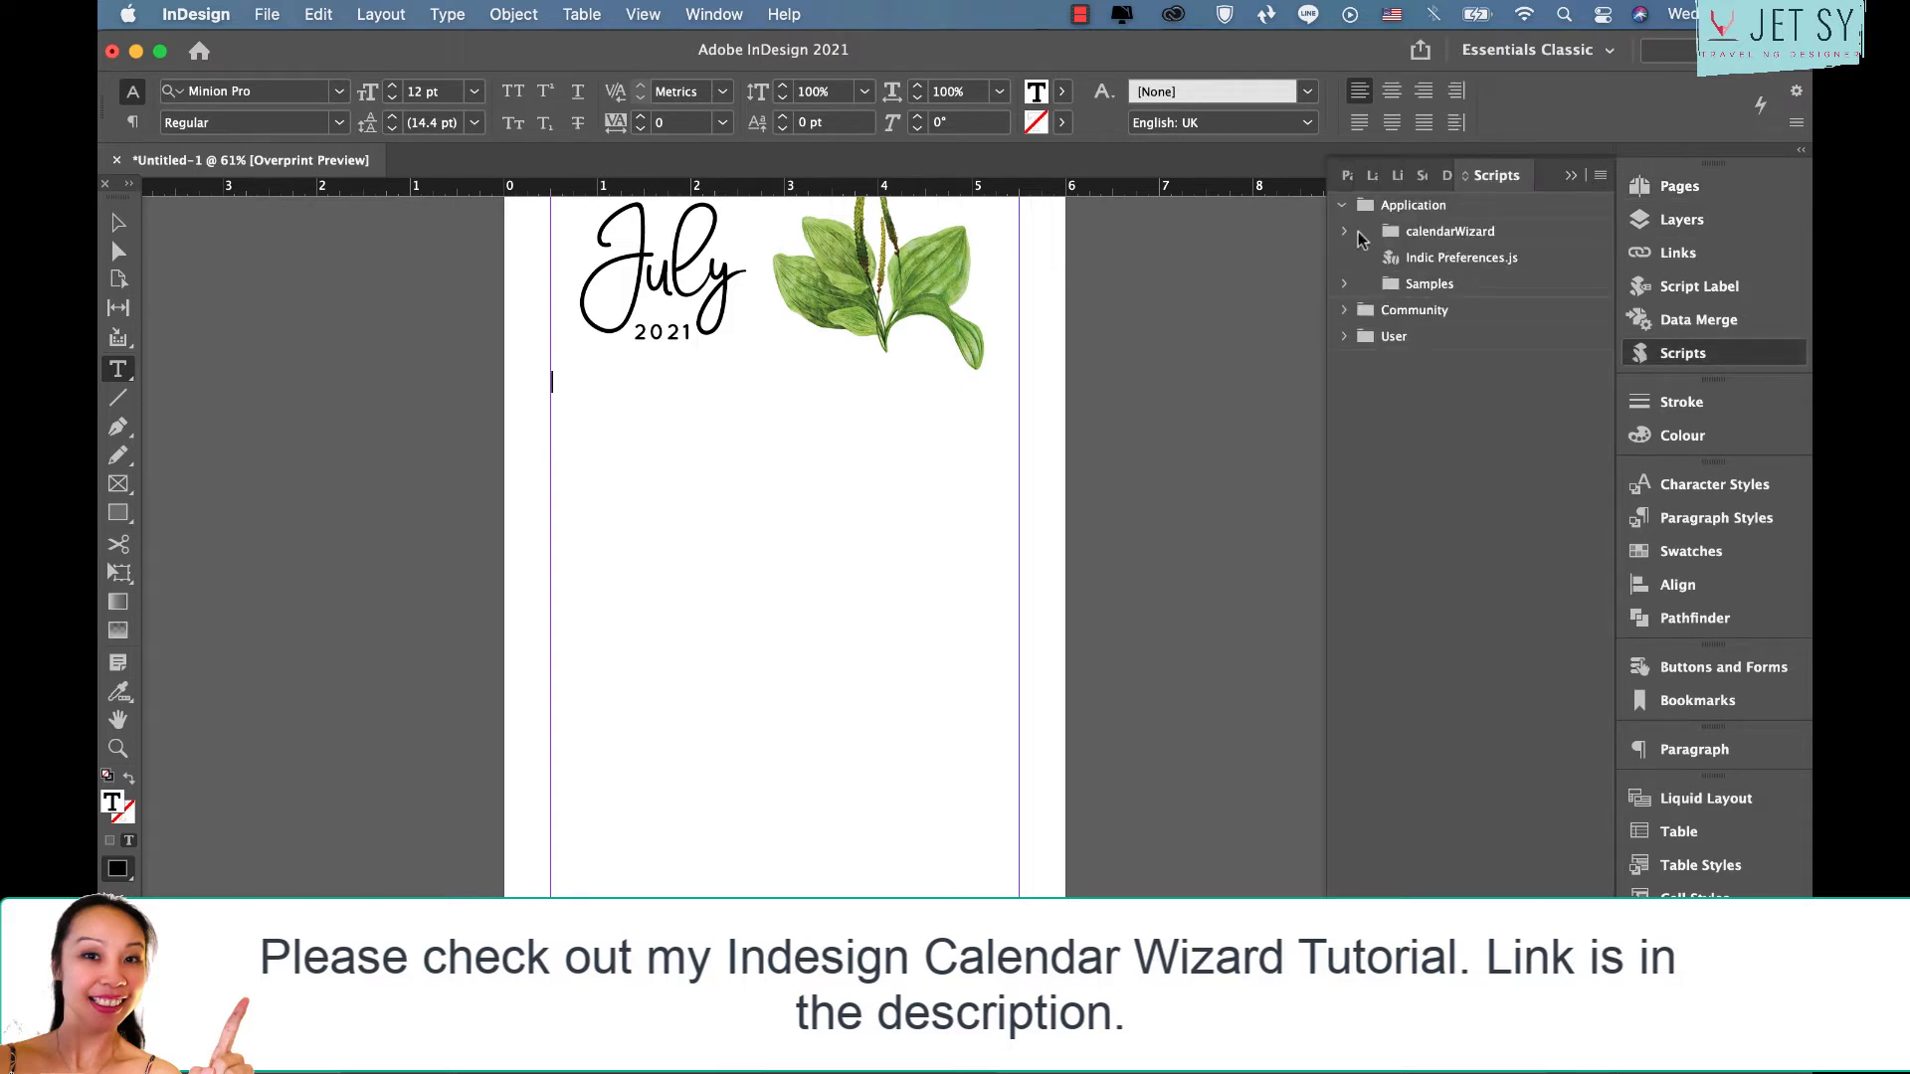
pyautogui.click(1355, 233)
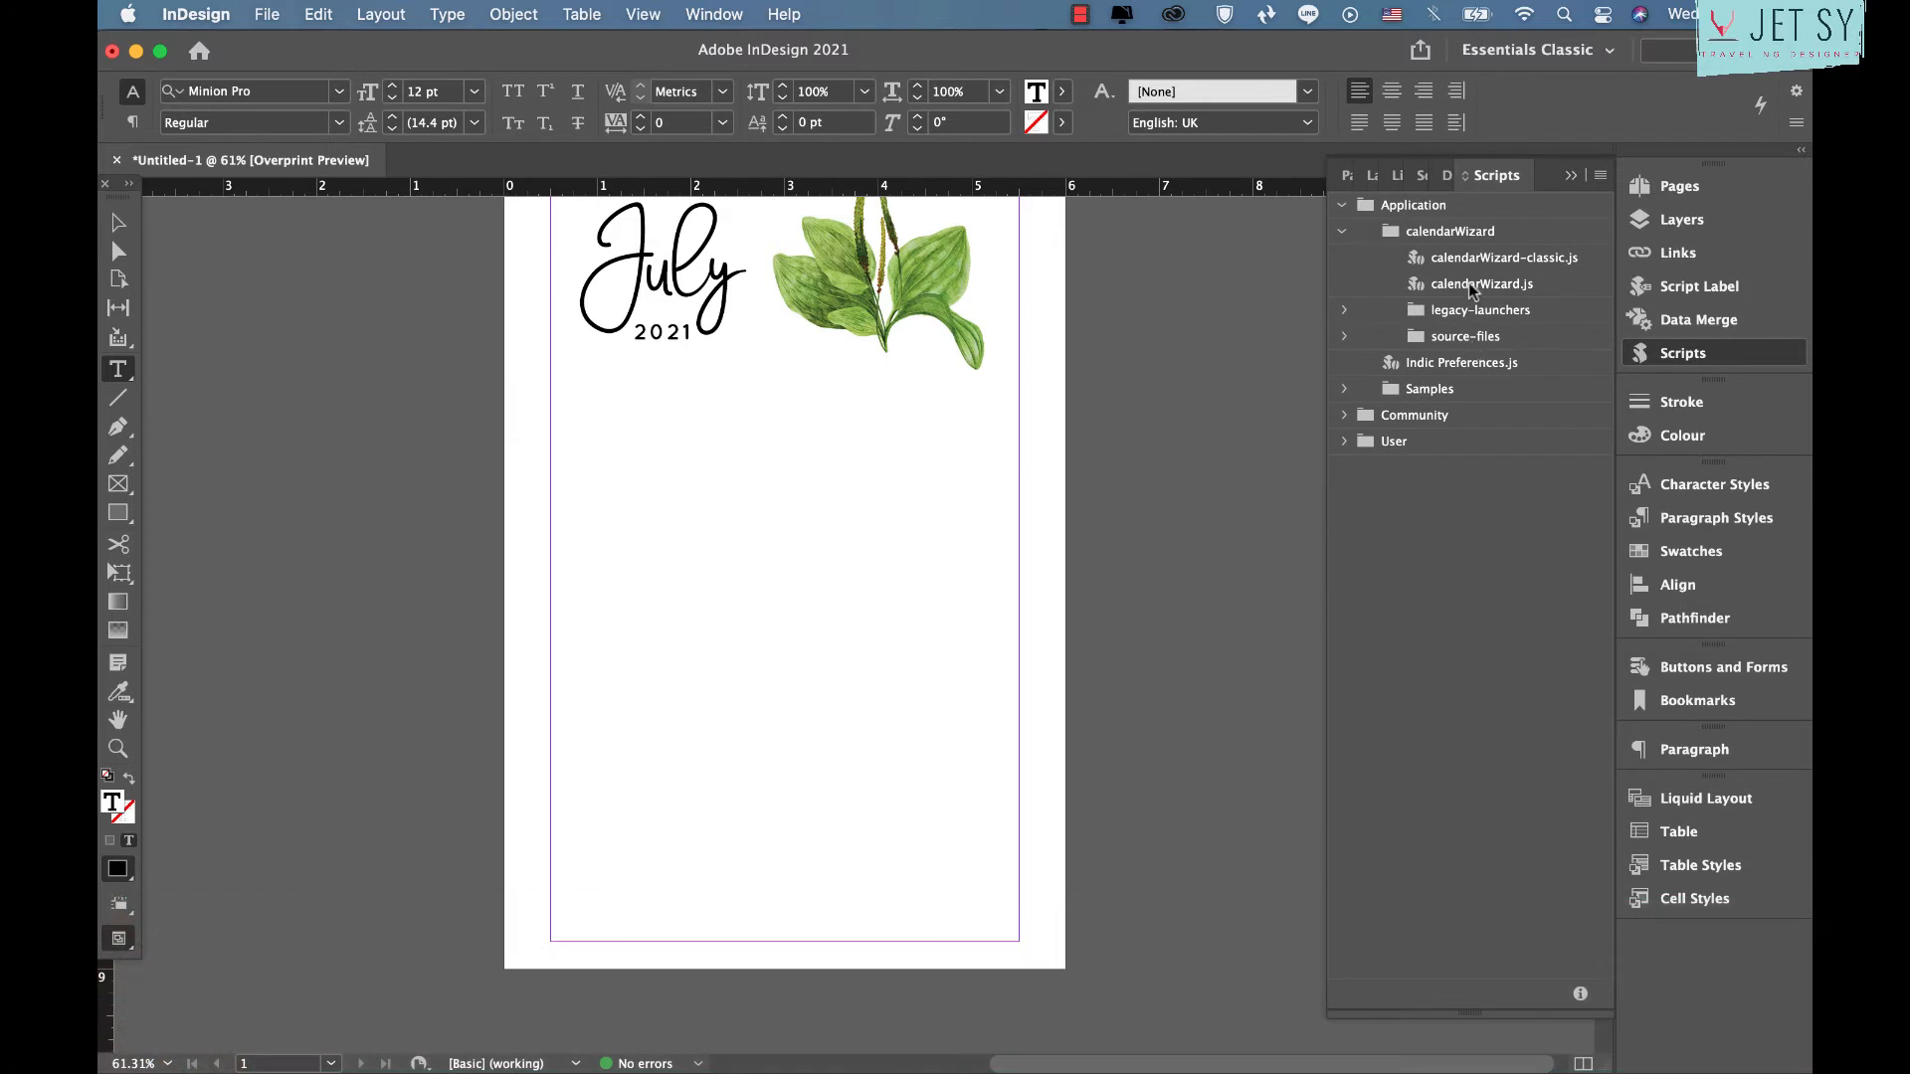
pyautogui.doubleClick(1471, 285)
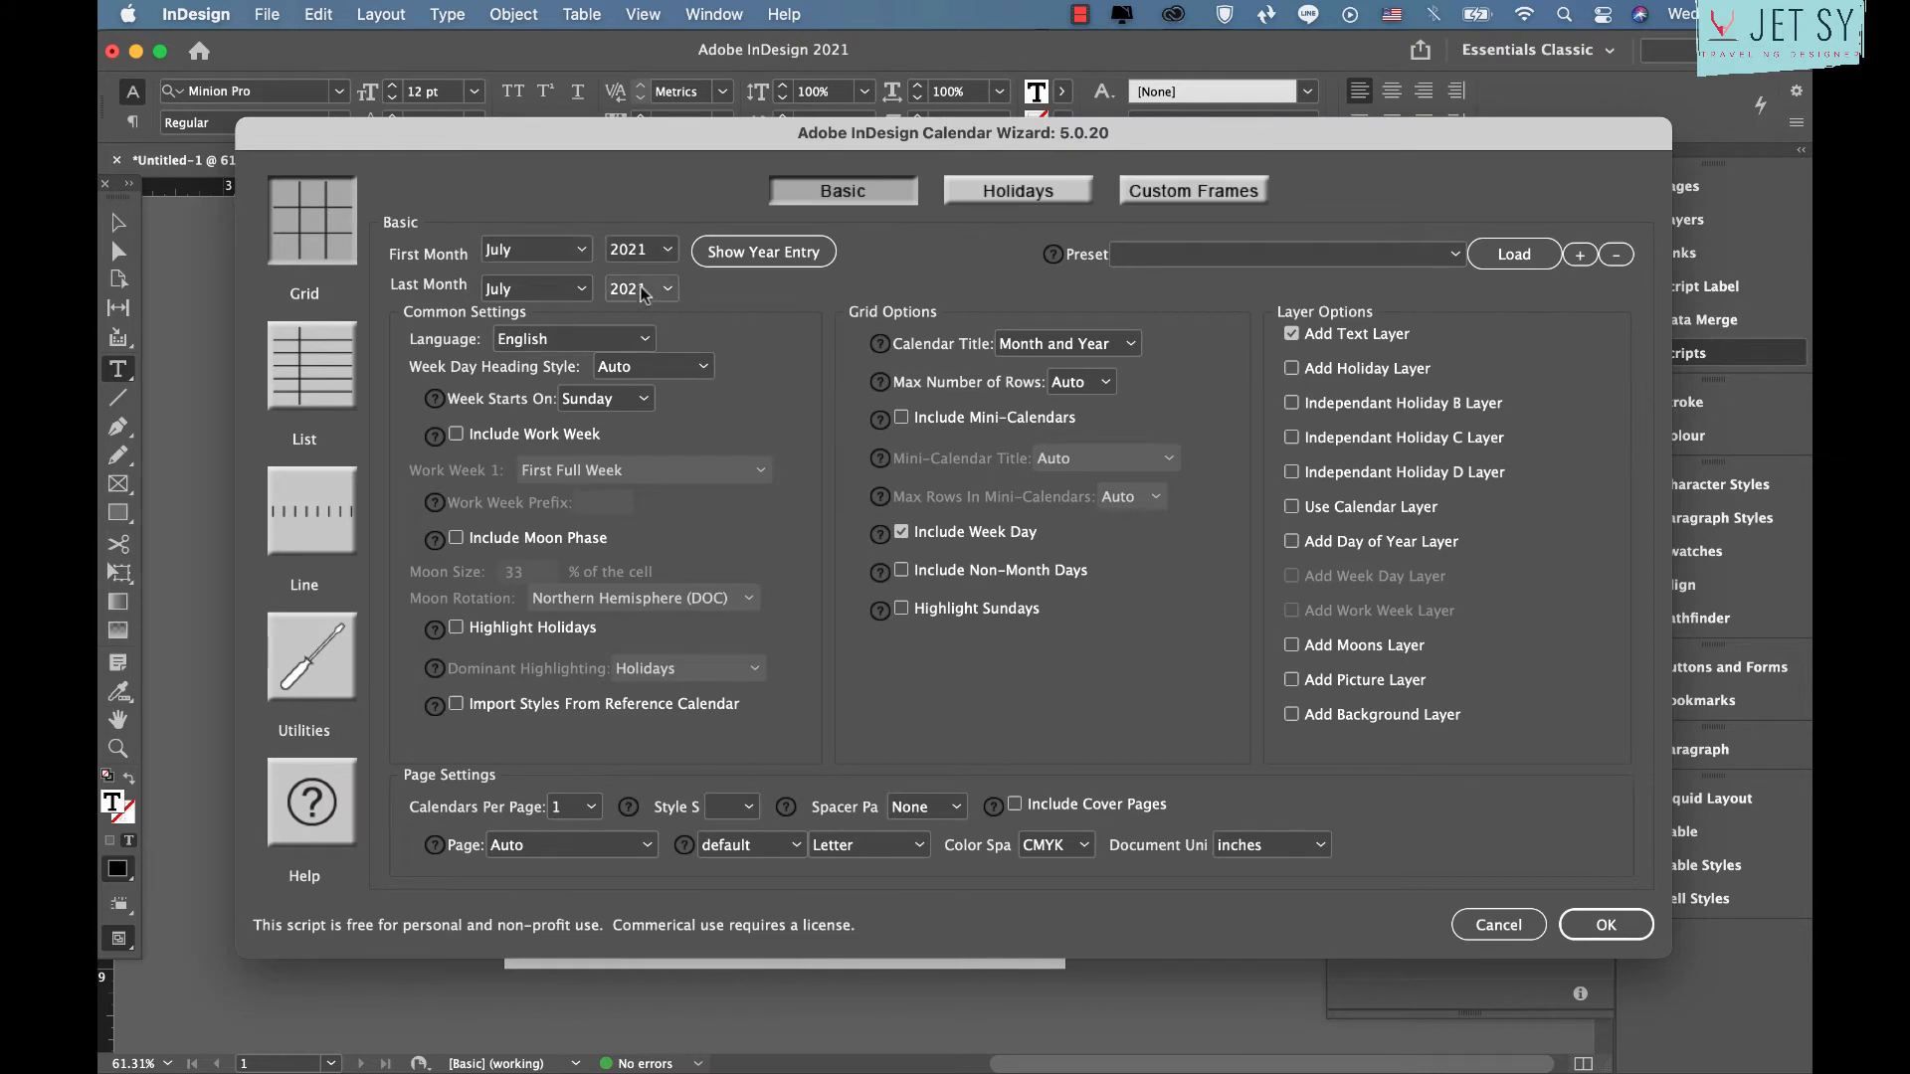
# Set the calendar's week day heading style to Short: S and the week to start on Monday
pyautogui.click(652, 368)
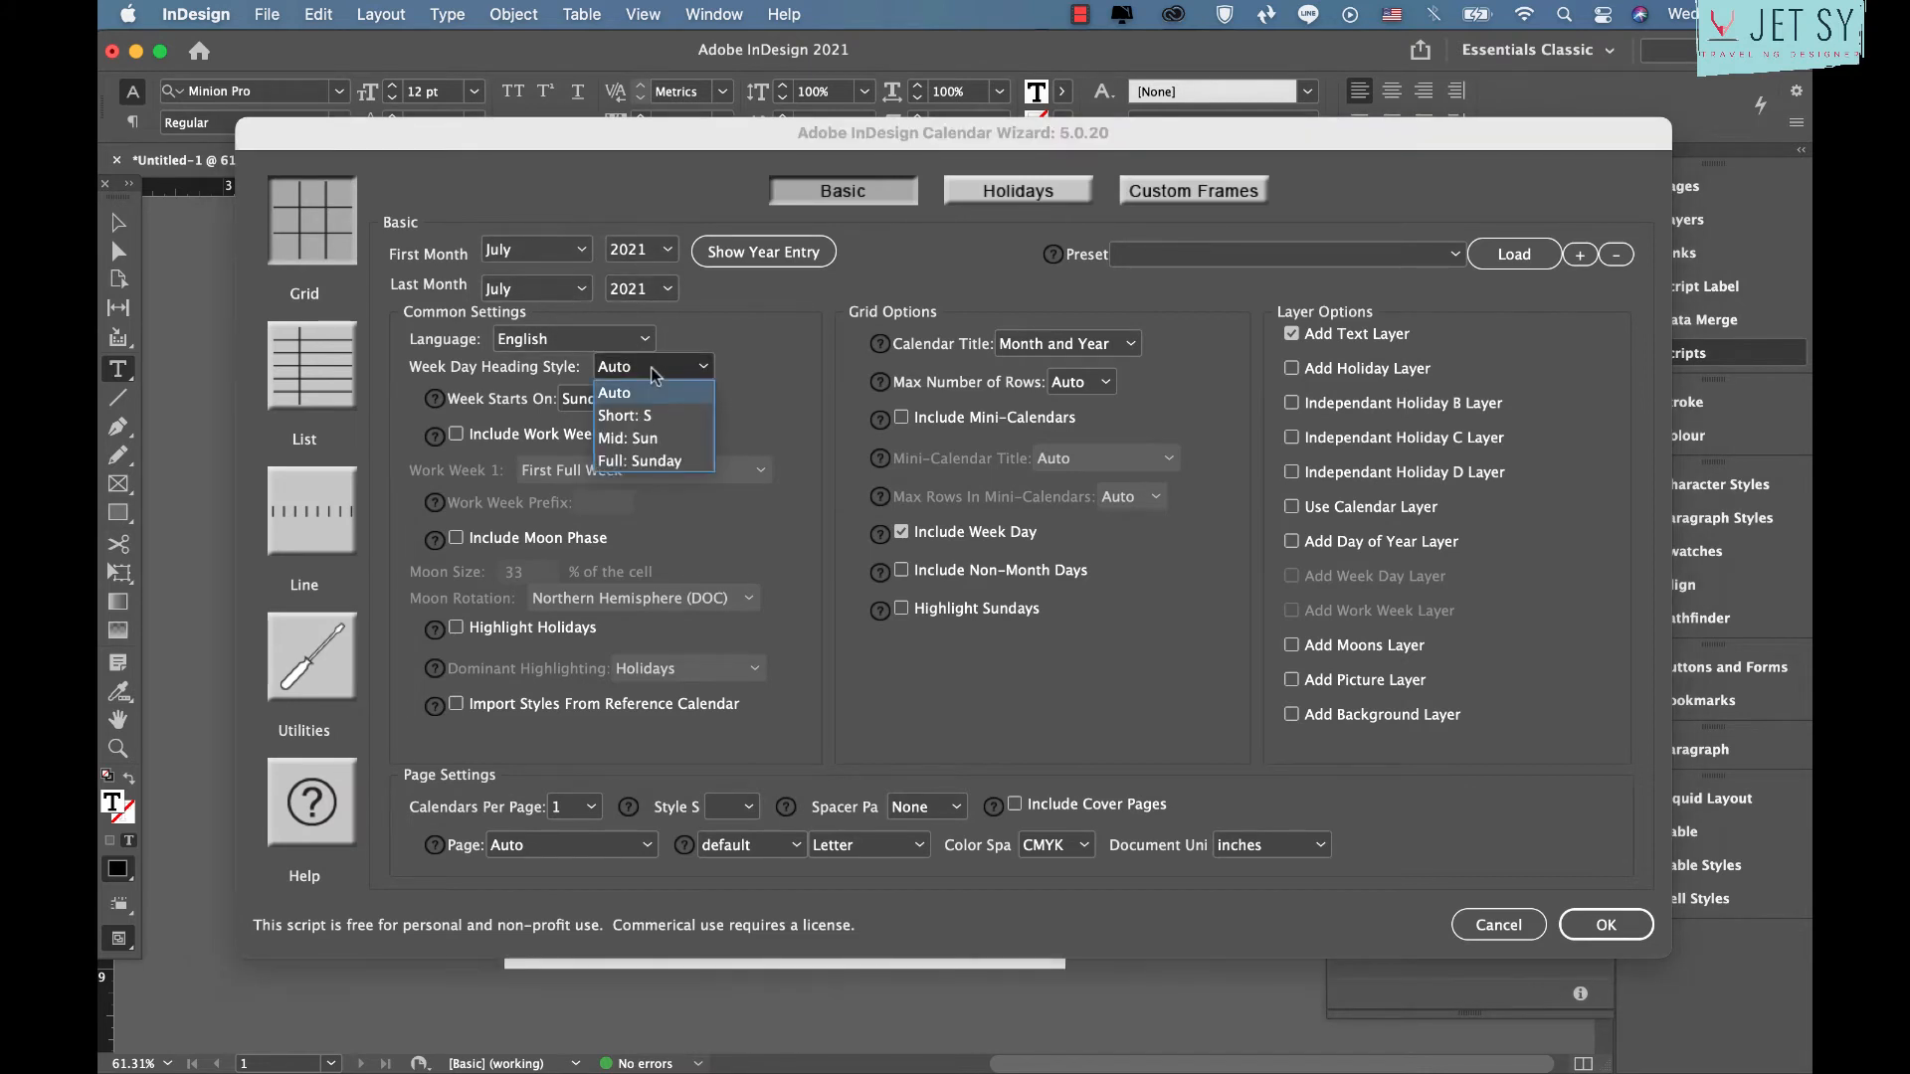
pyautogui.click(655, 420)
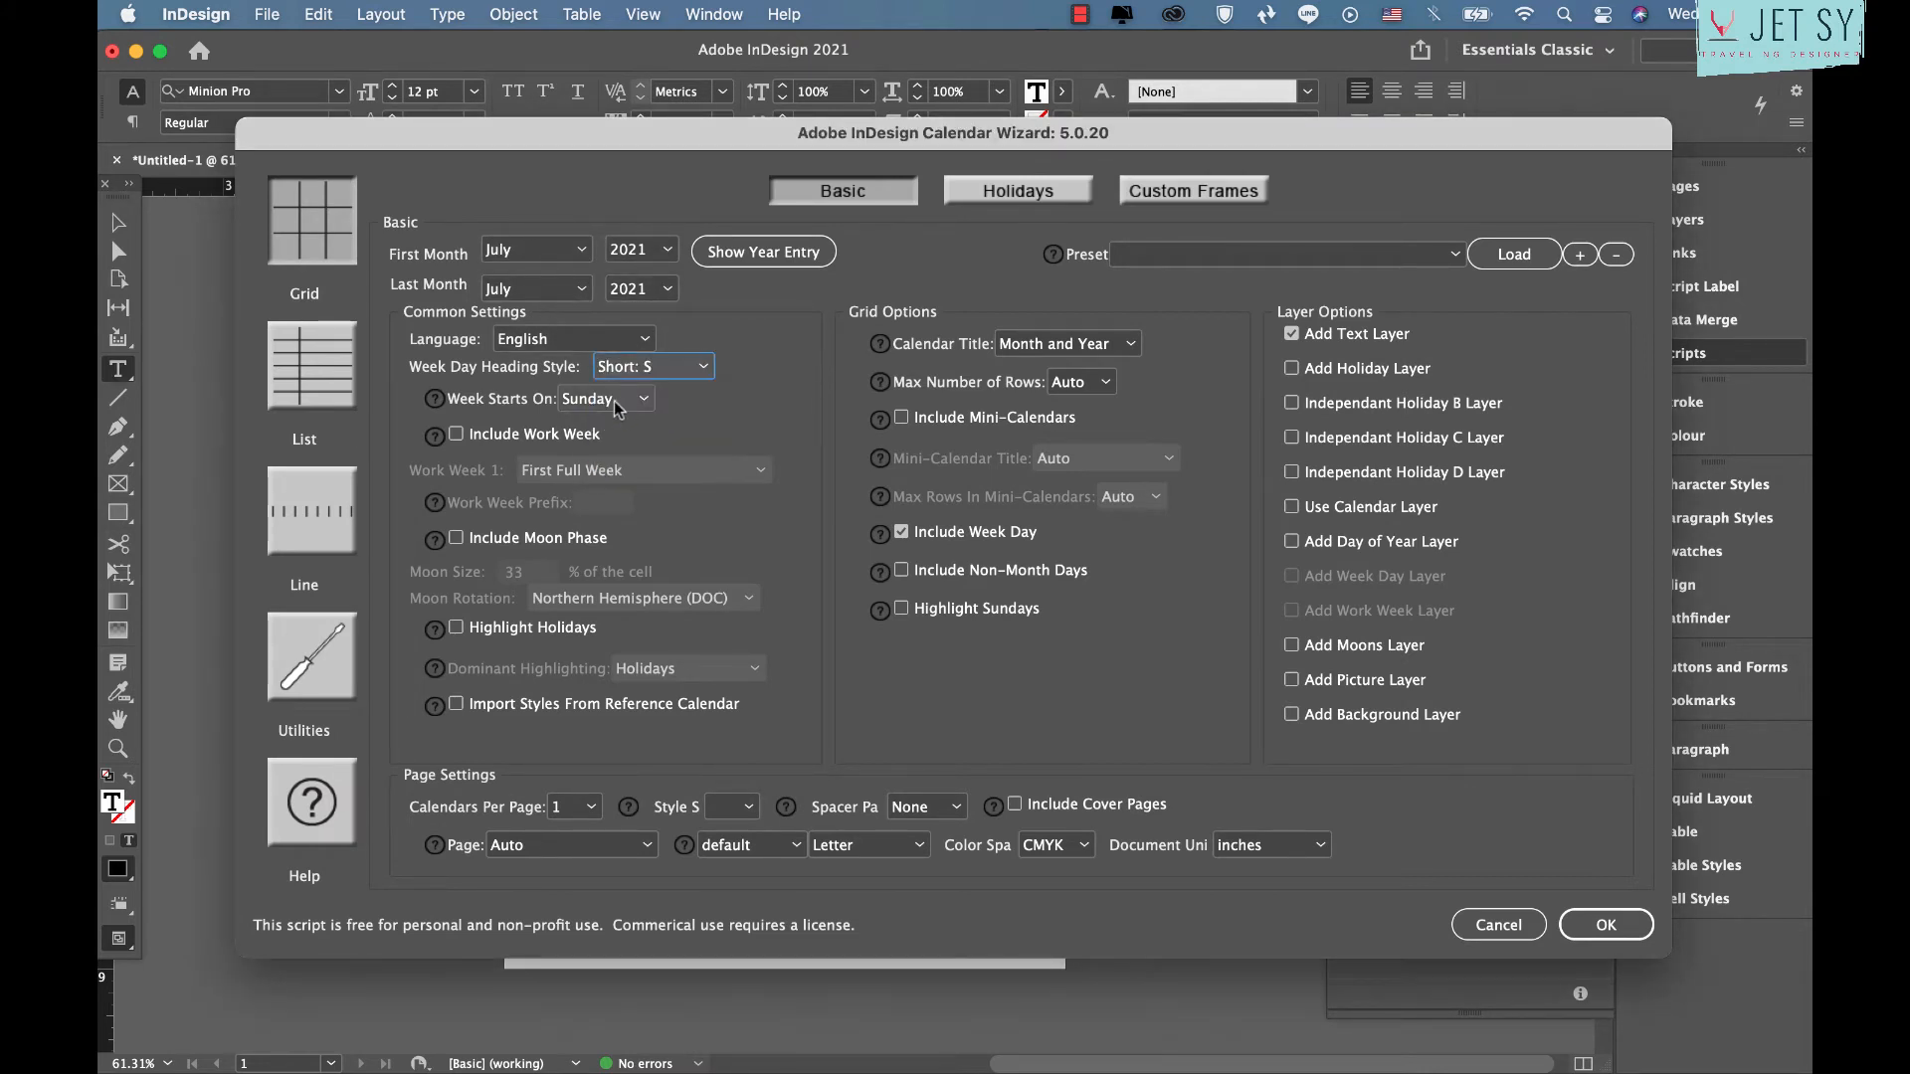
pyautogui.click(615, 403)
pyautogui.click(614, 448)
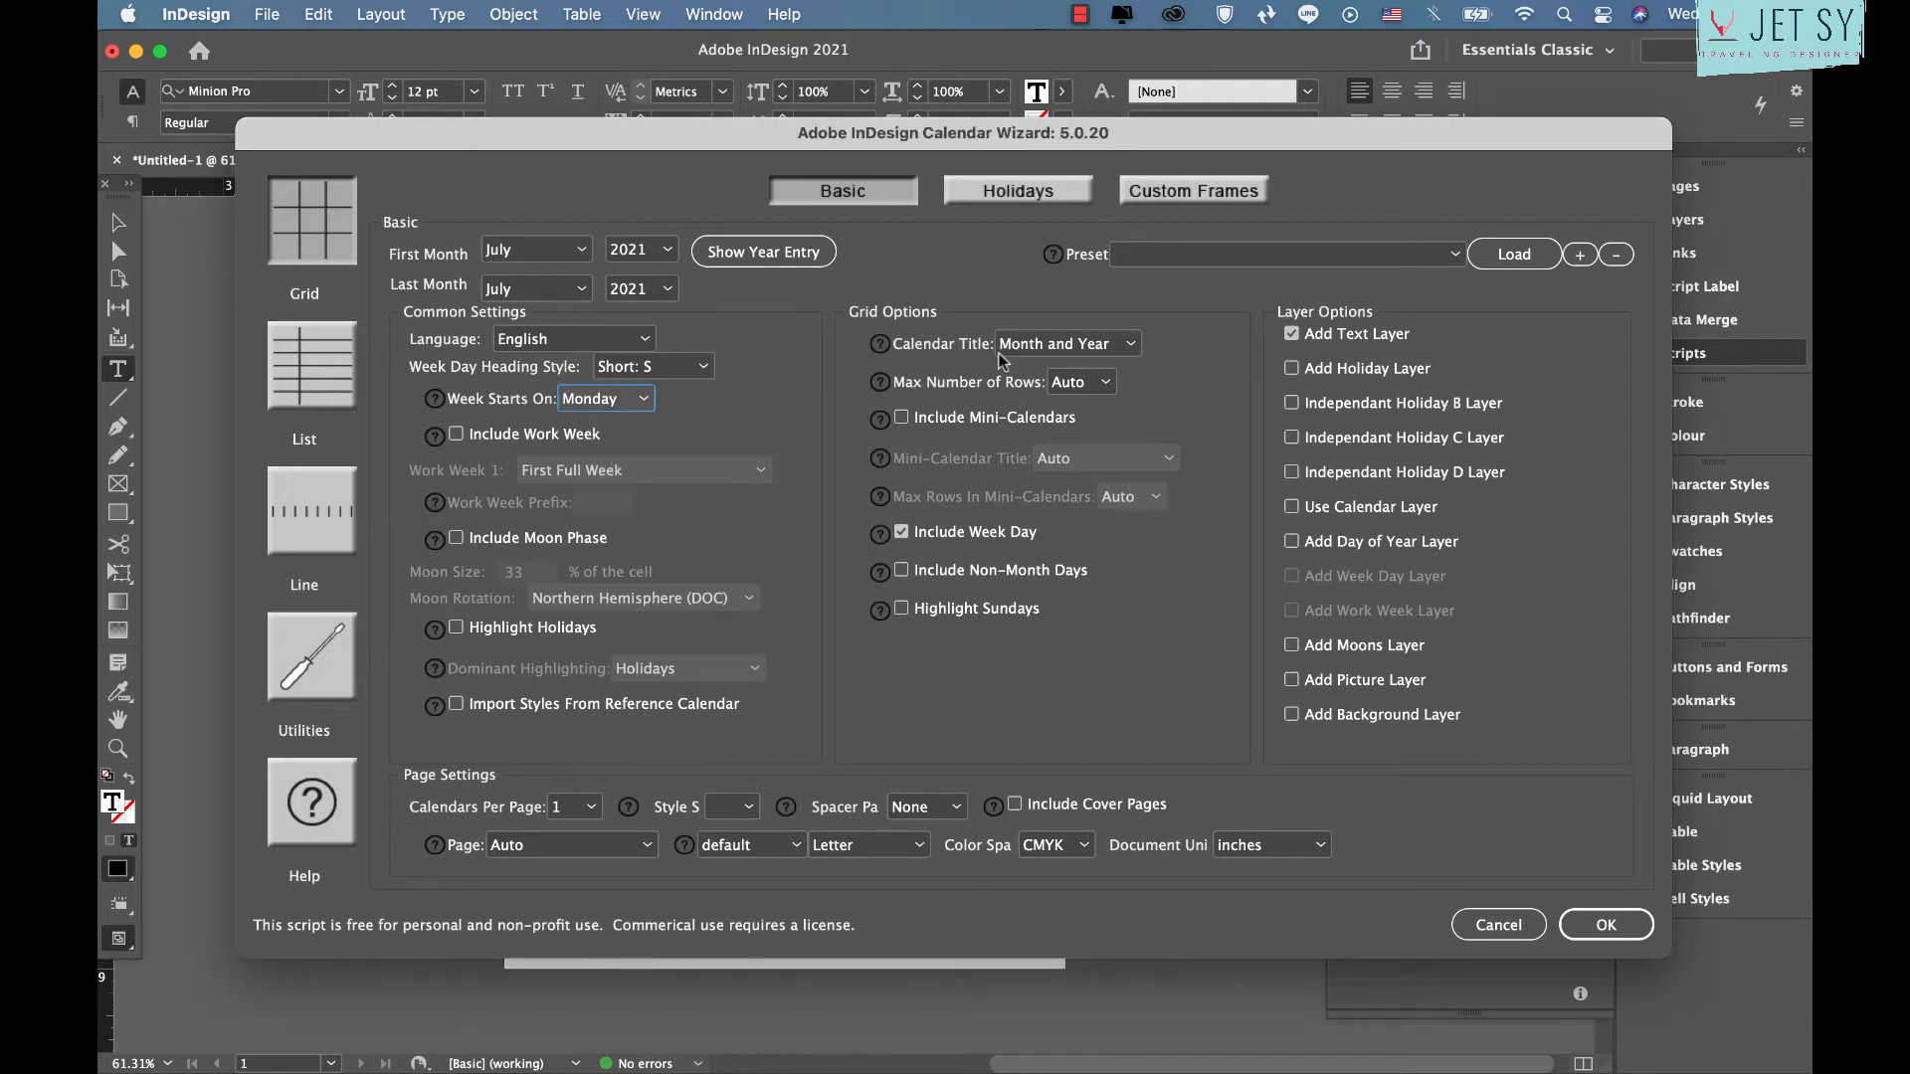
# Turn off the added text layer and set the calendar title to Exclude
pyautogui.click(1291, 333)
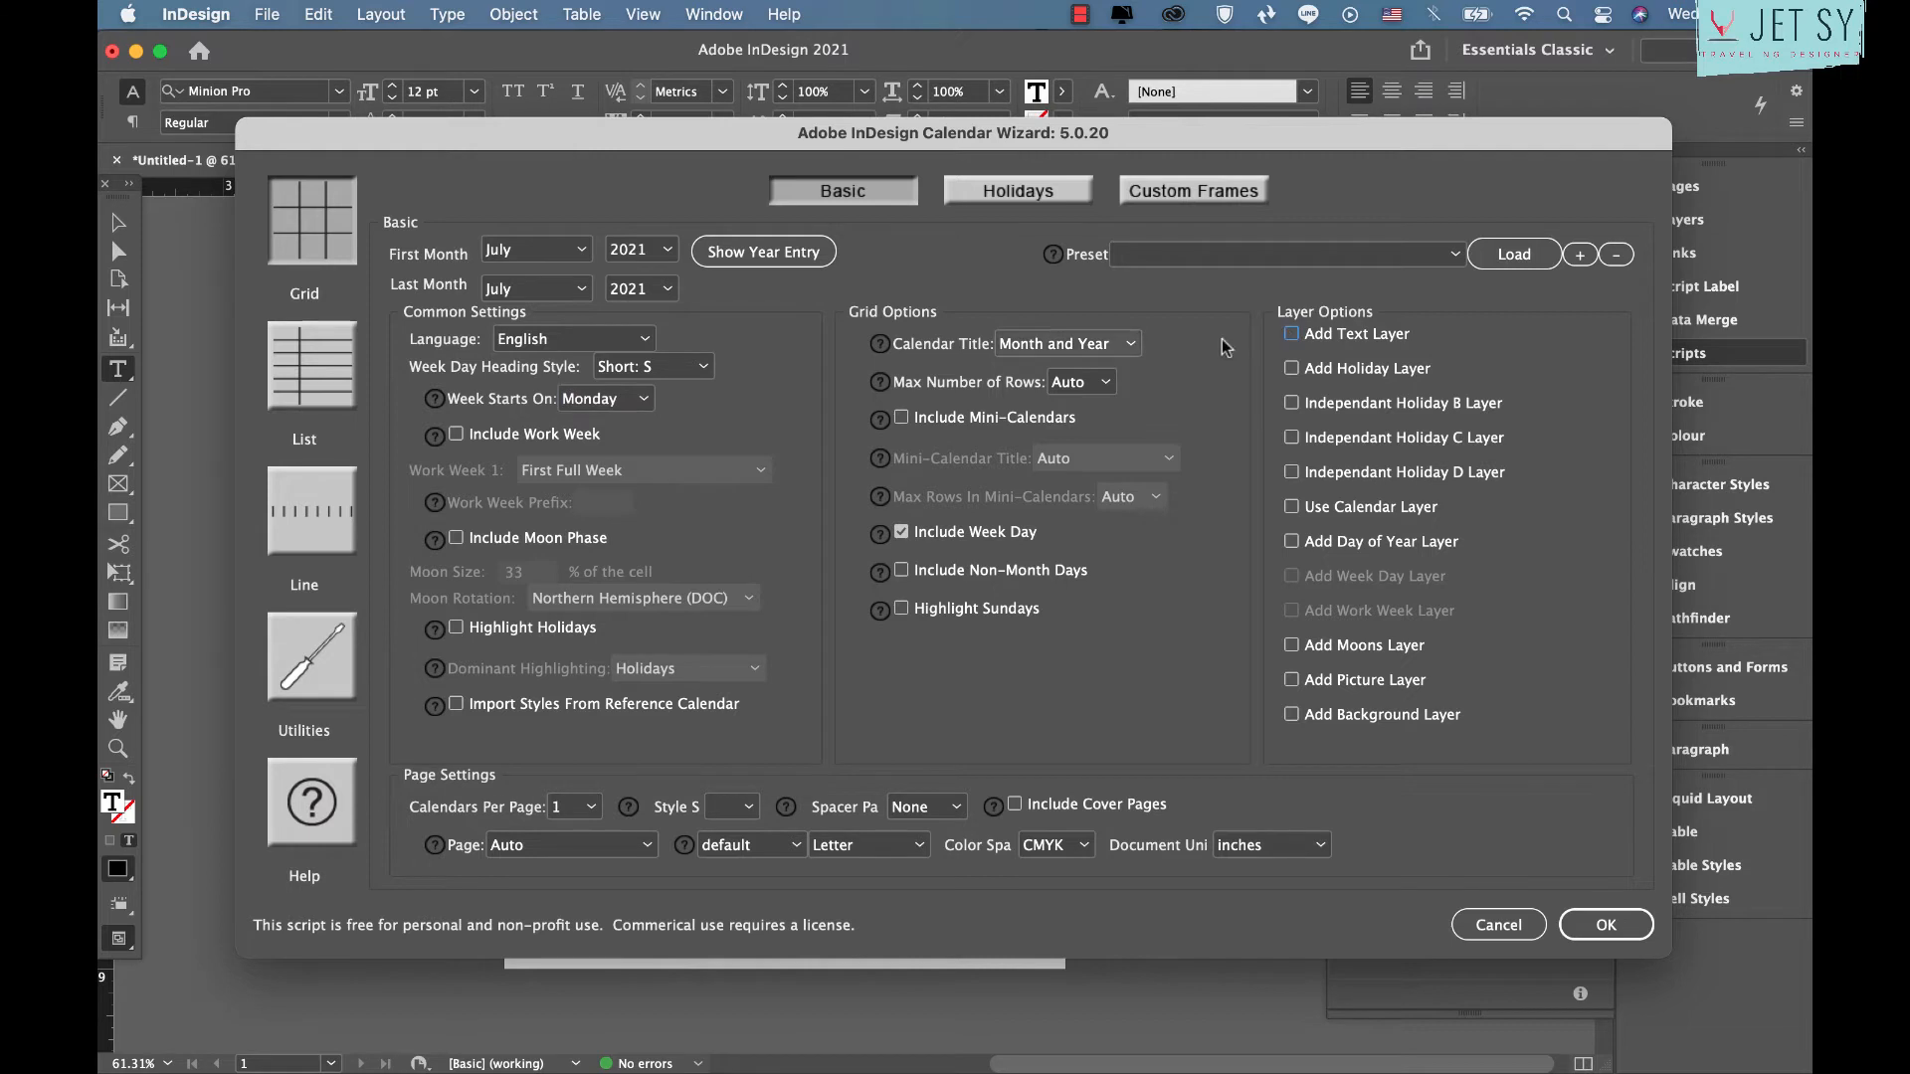
pyautogui.click(1064, 343)
pyautogui.click(1050, 378)
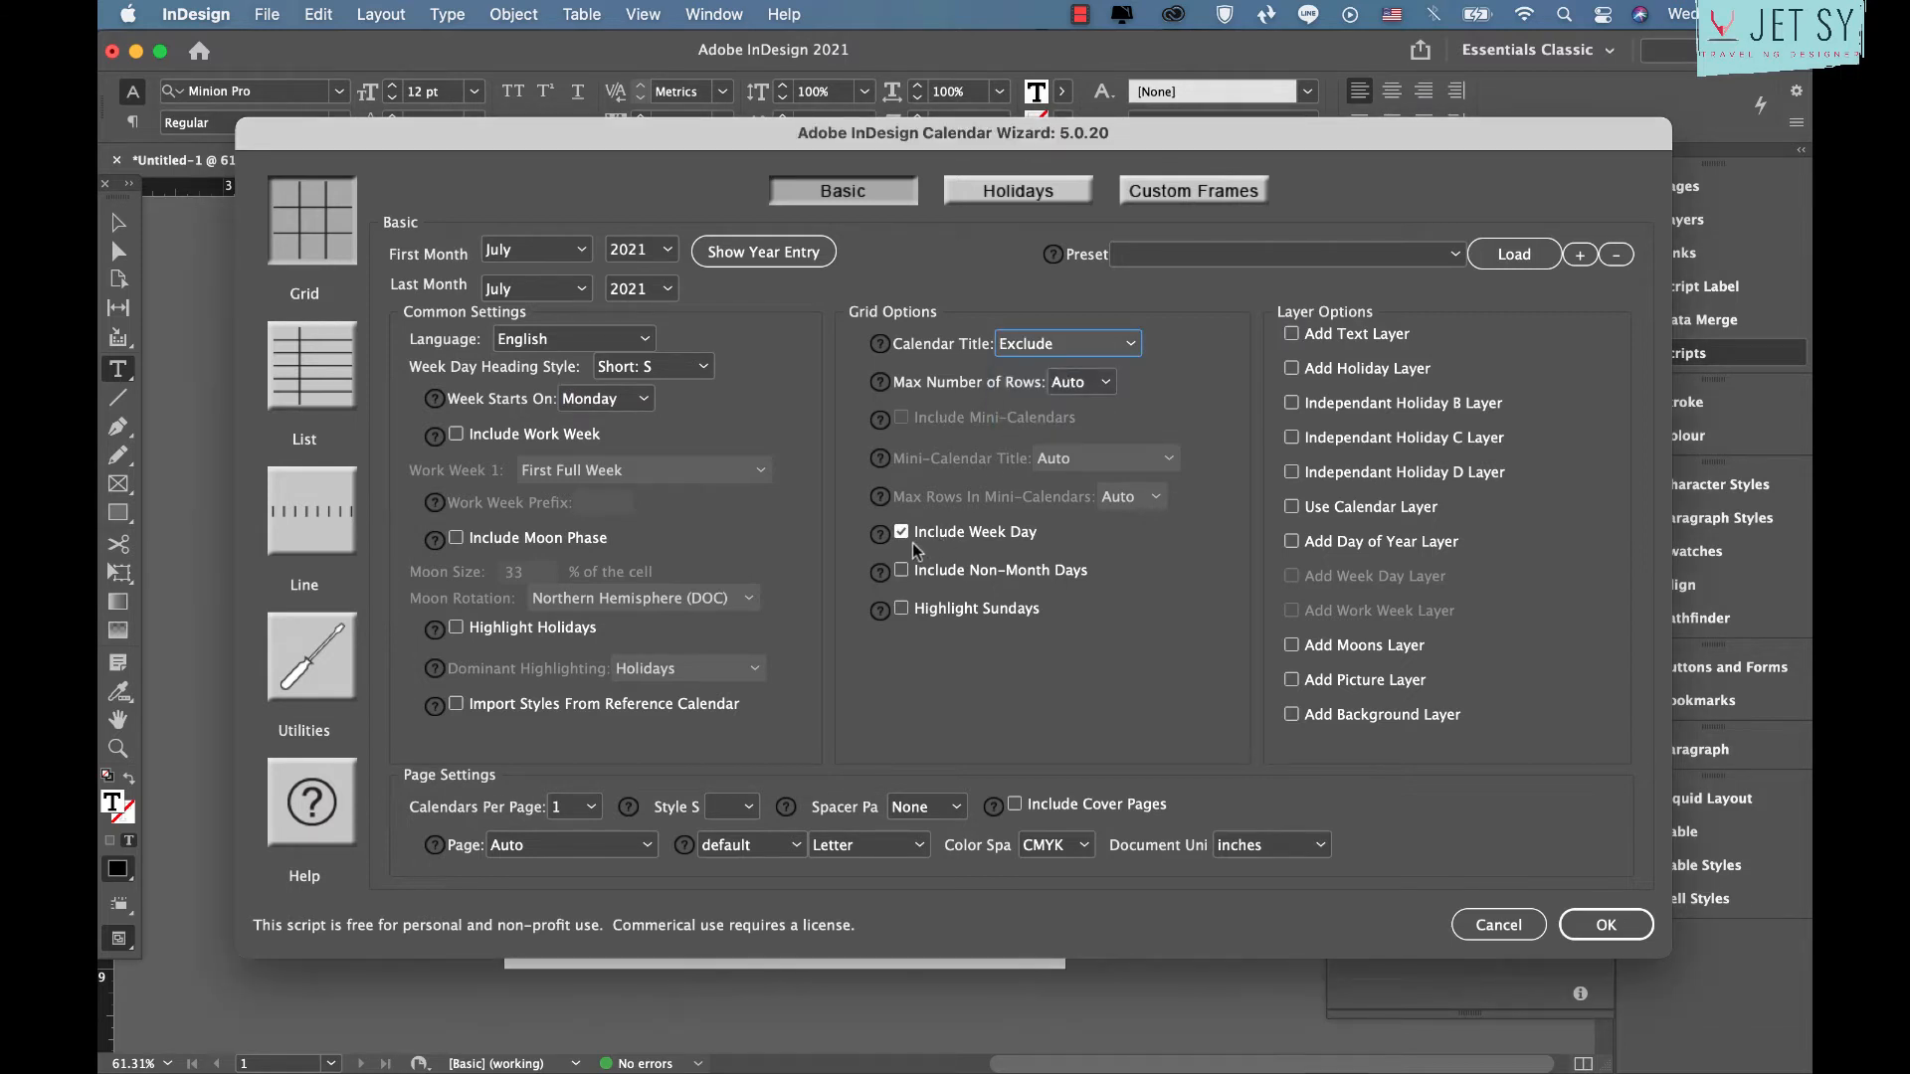
# Set the page to Current Text Frame, generate the calendar, and close the scripts list
pyautogui.click(533, 844)
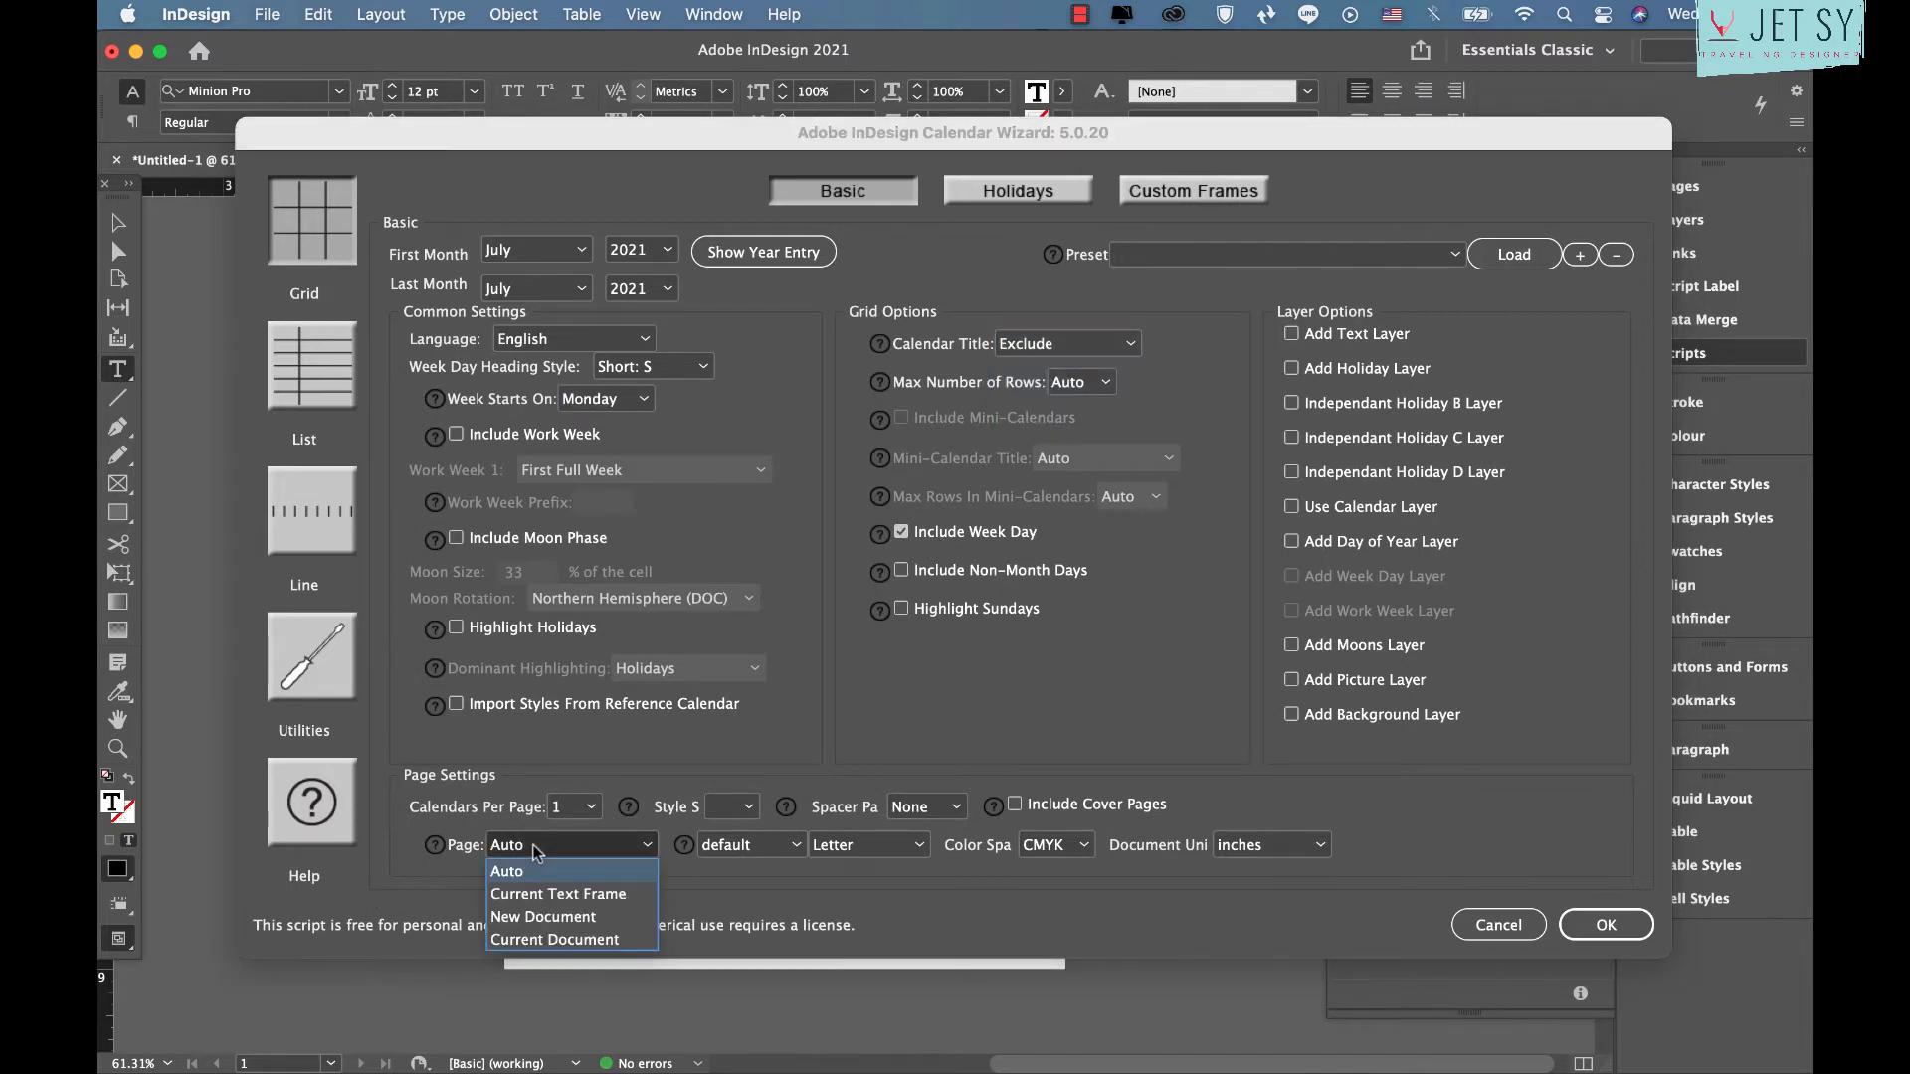
pyautogui.click(549, 892)
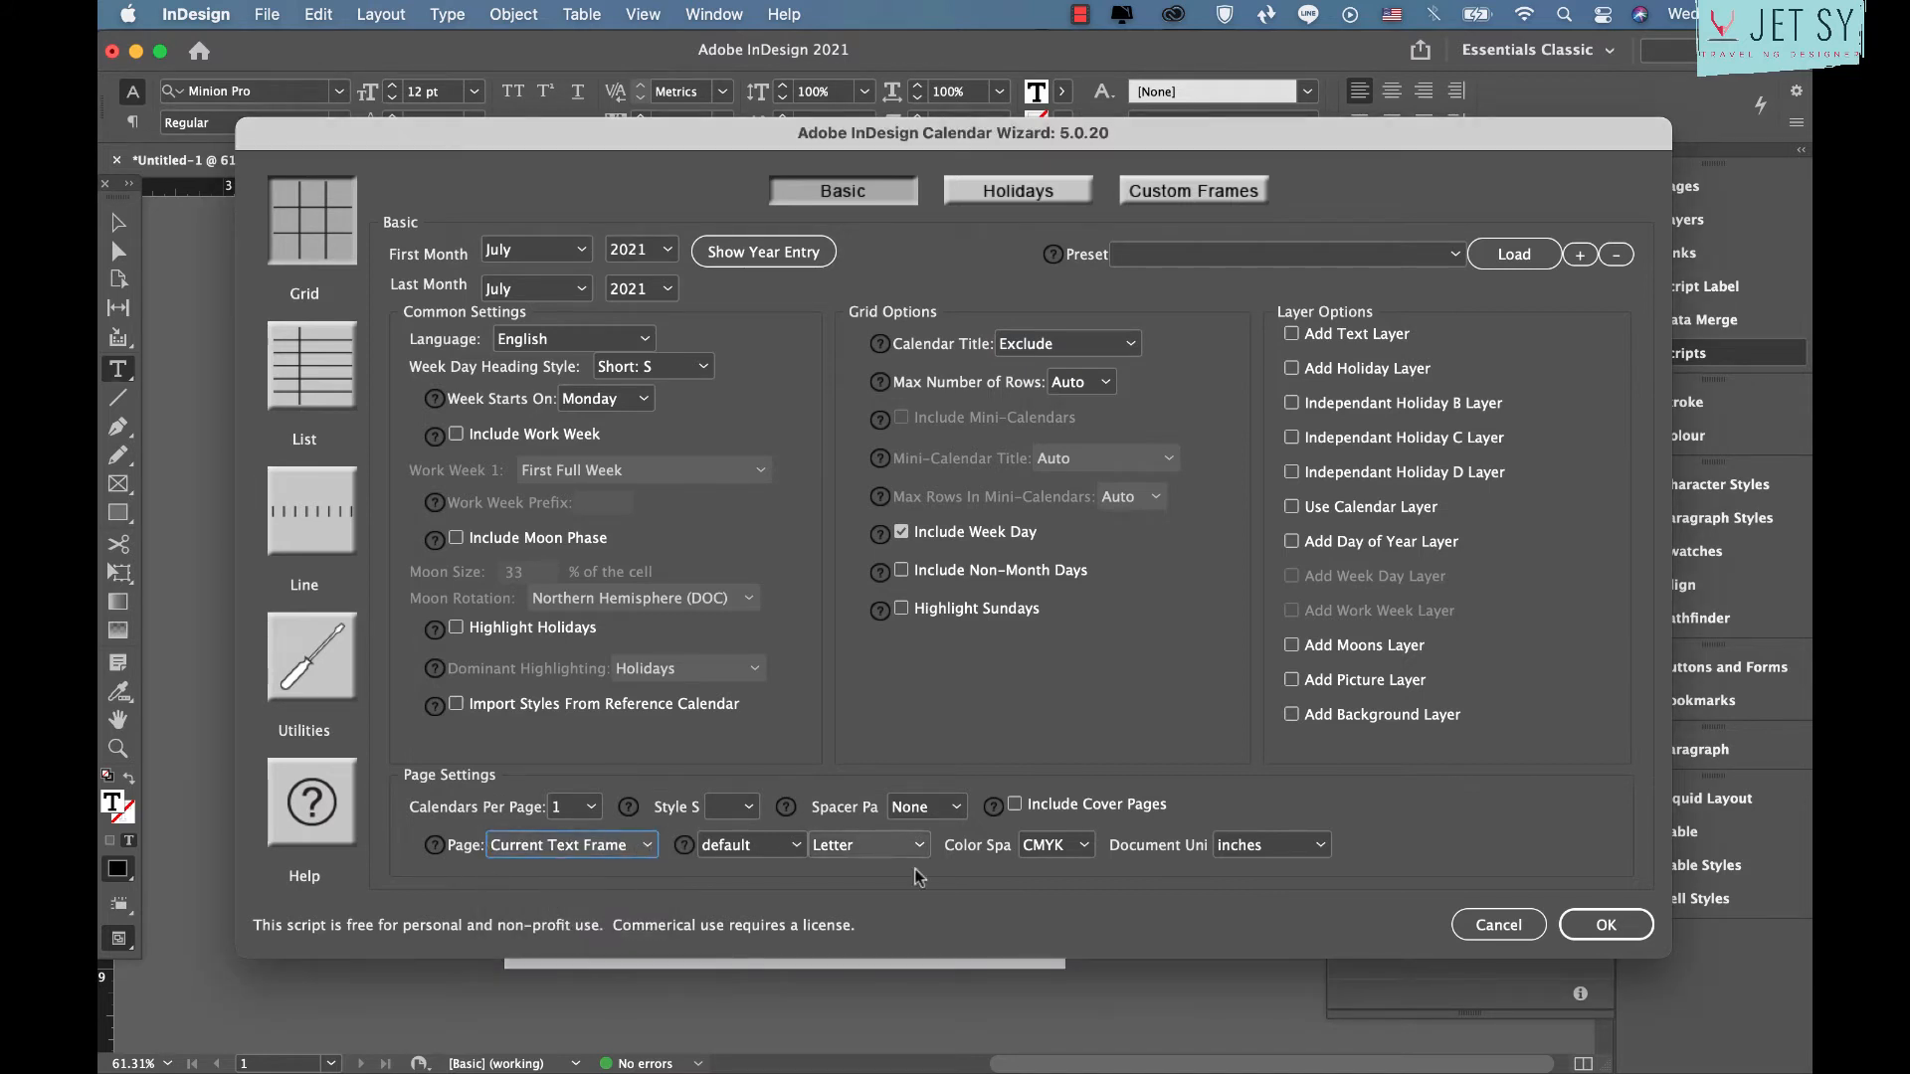
pyautogui.click(1607, 925)
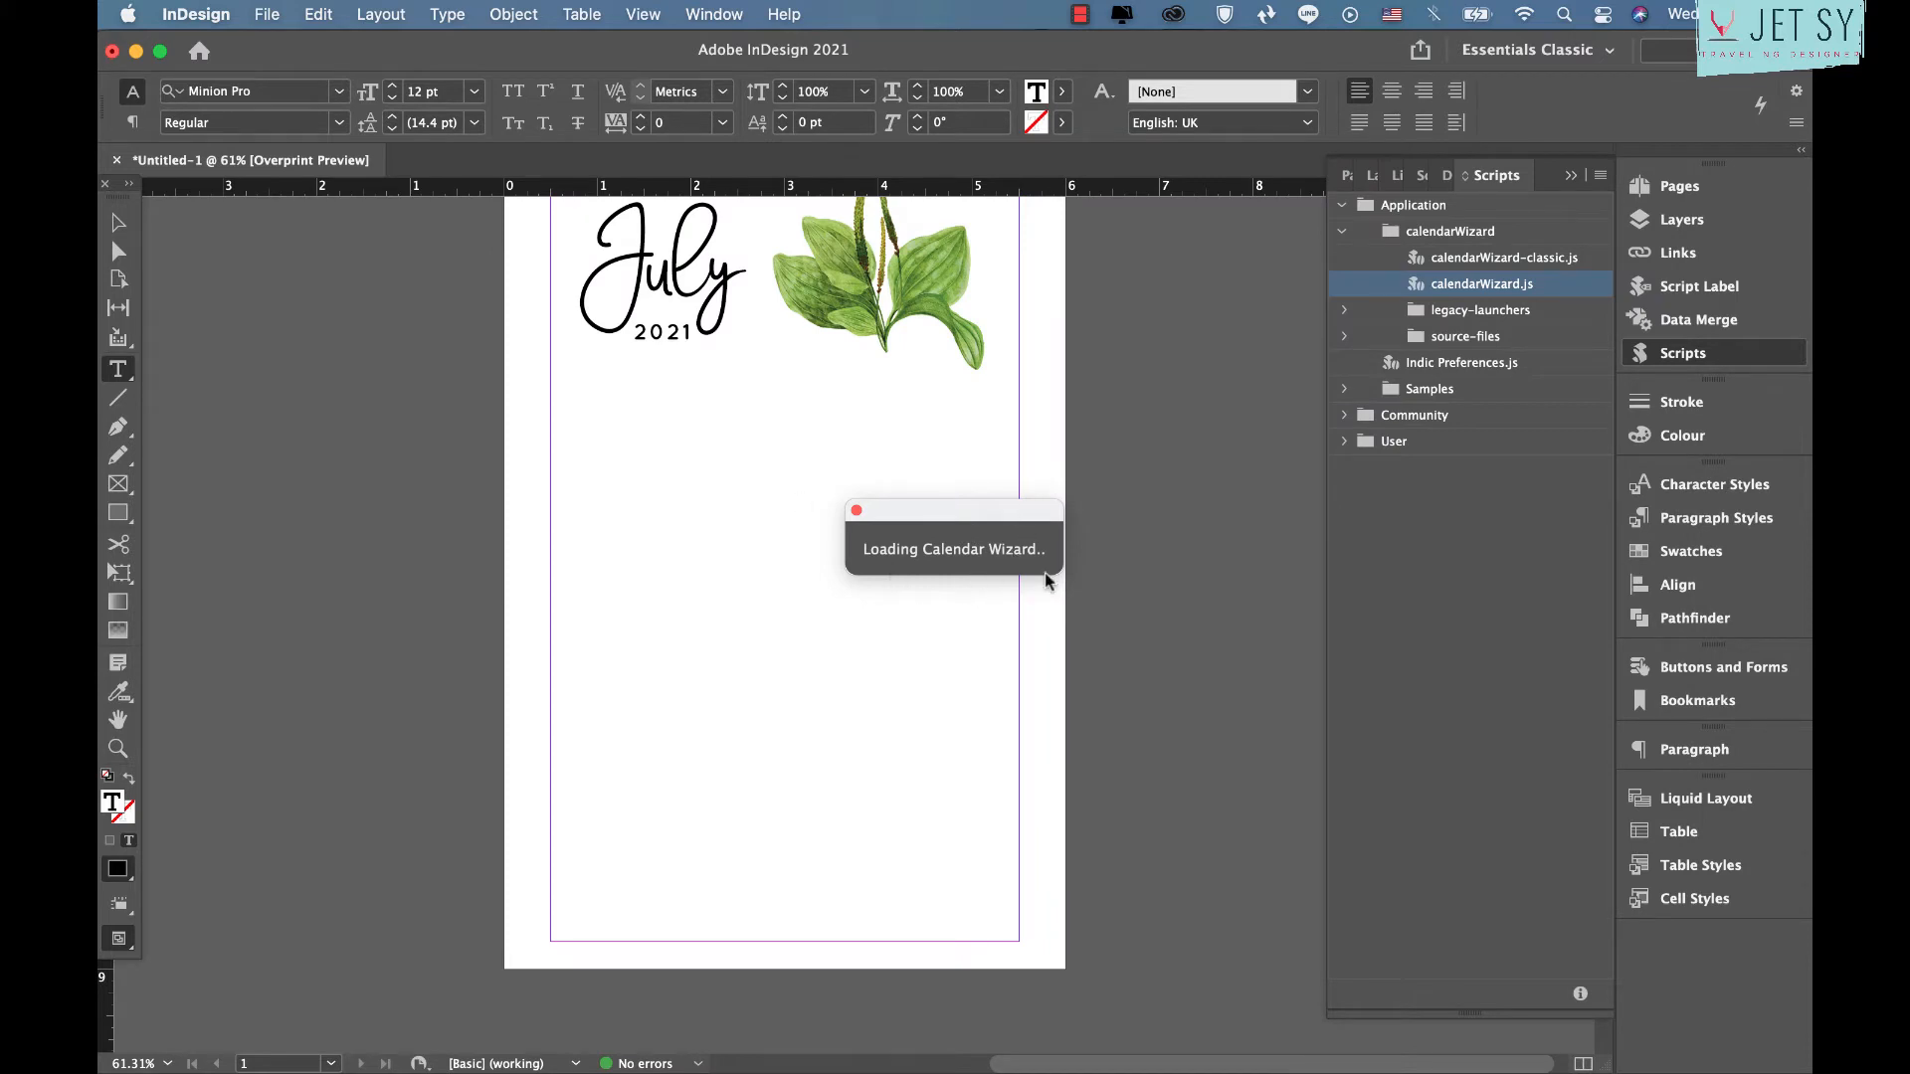
pyautogui.click(1570, 177)
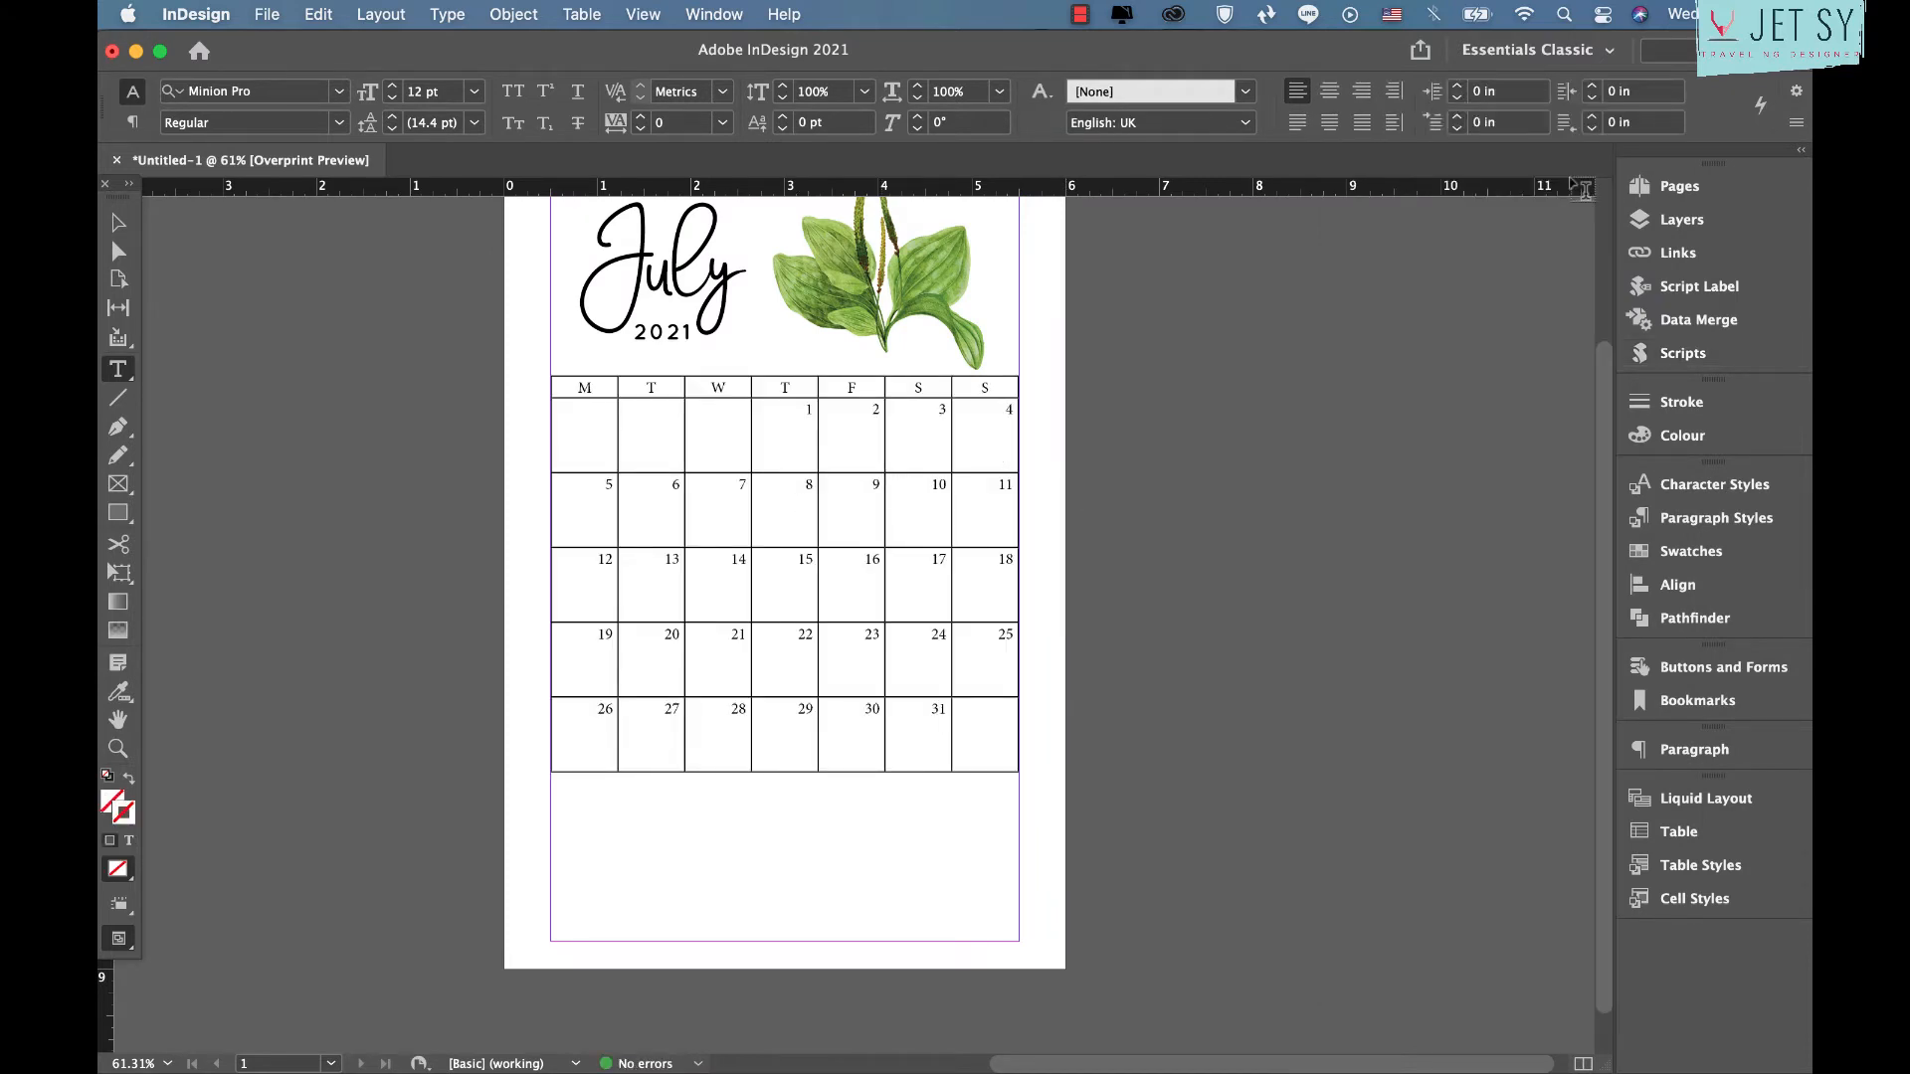
# Set the stroke weight of the entire calendar table to 0.5 pt
pyautogui.click(547, 373)
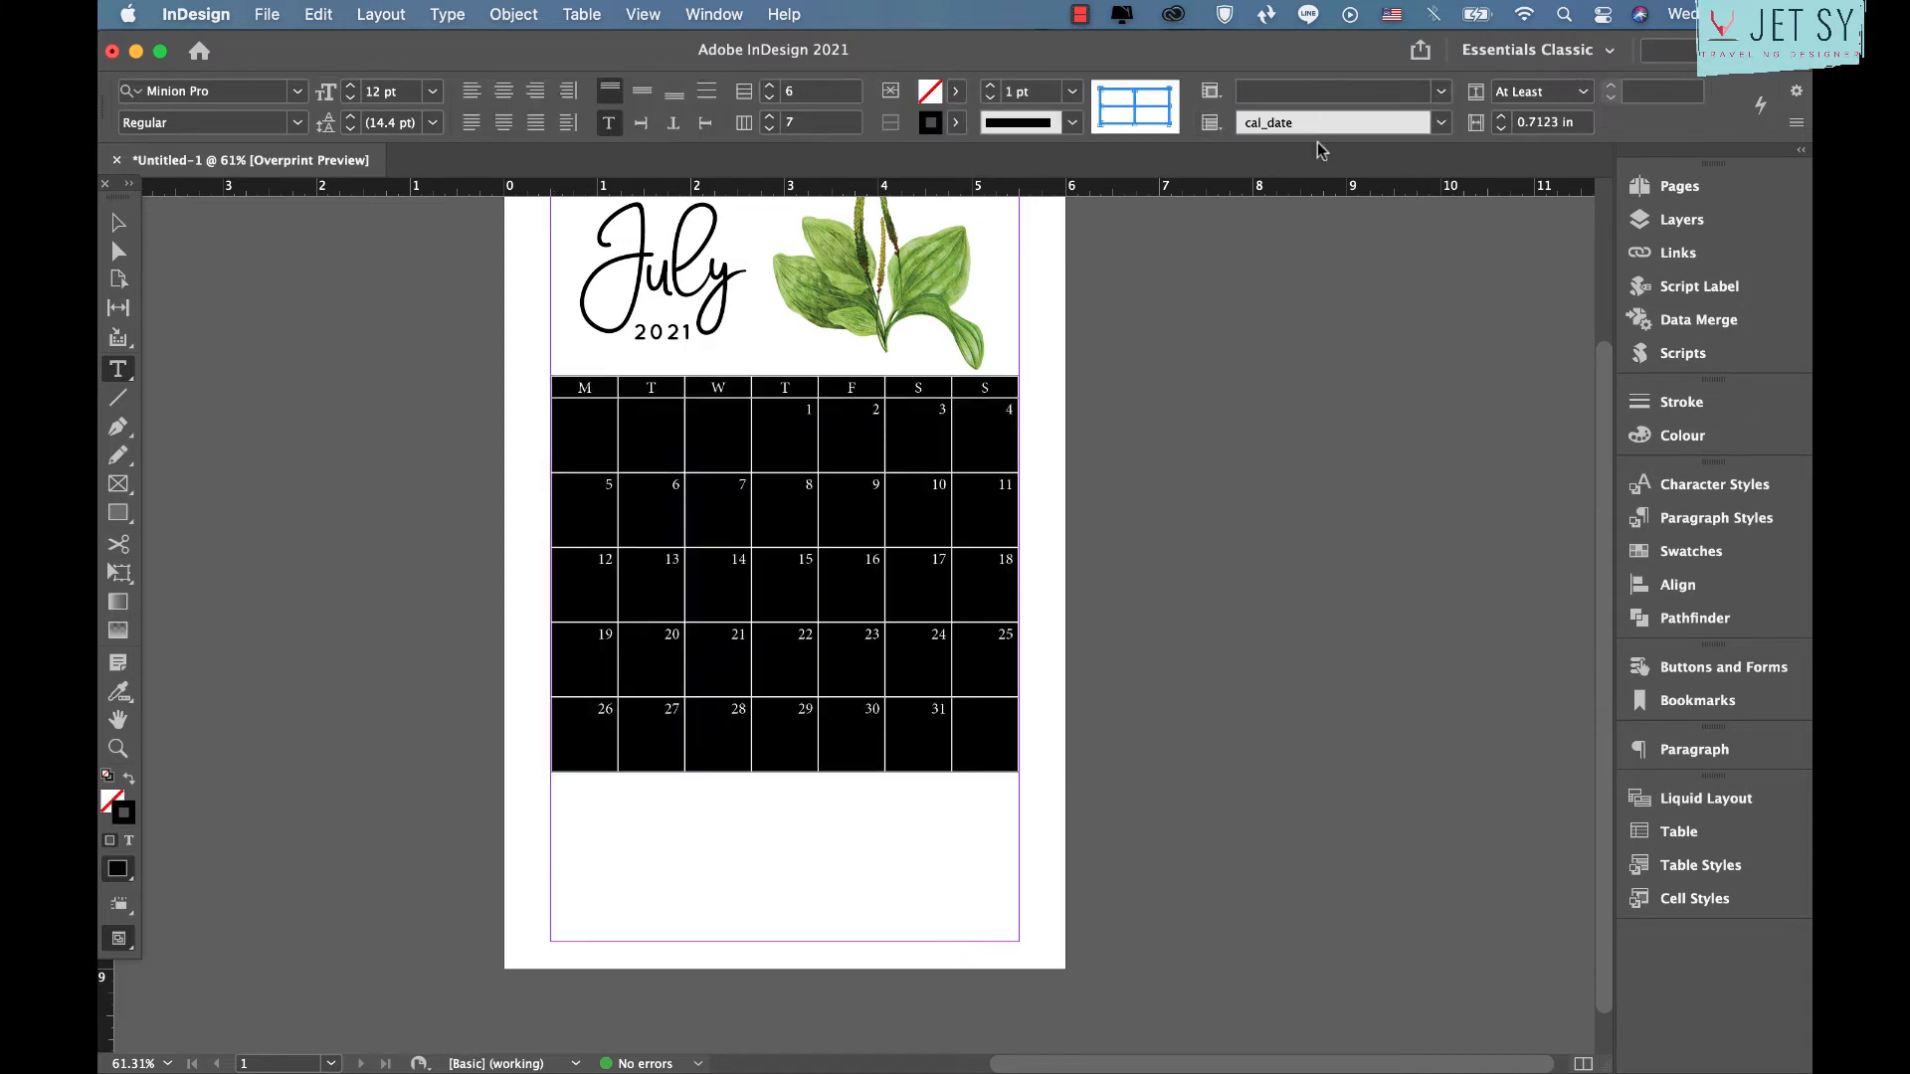
pyautogui.click(1072, 91)
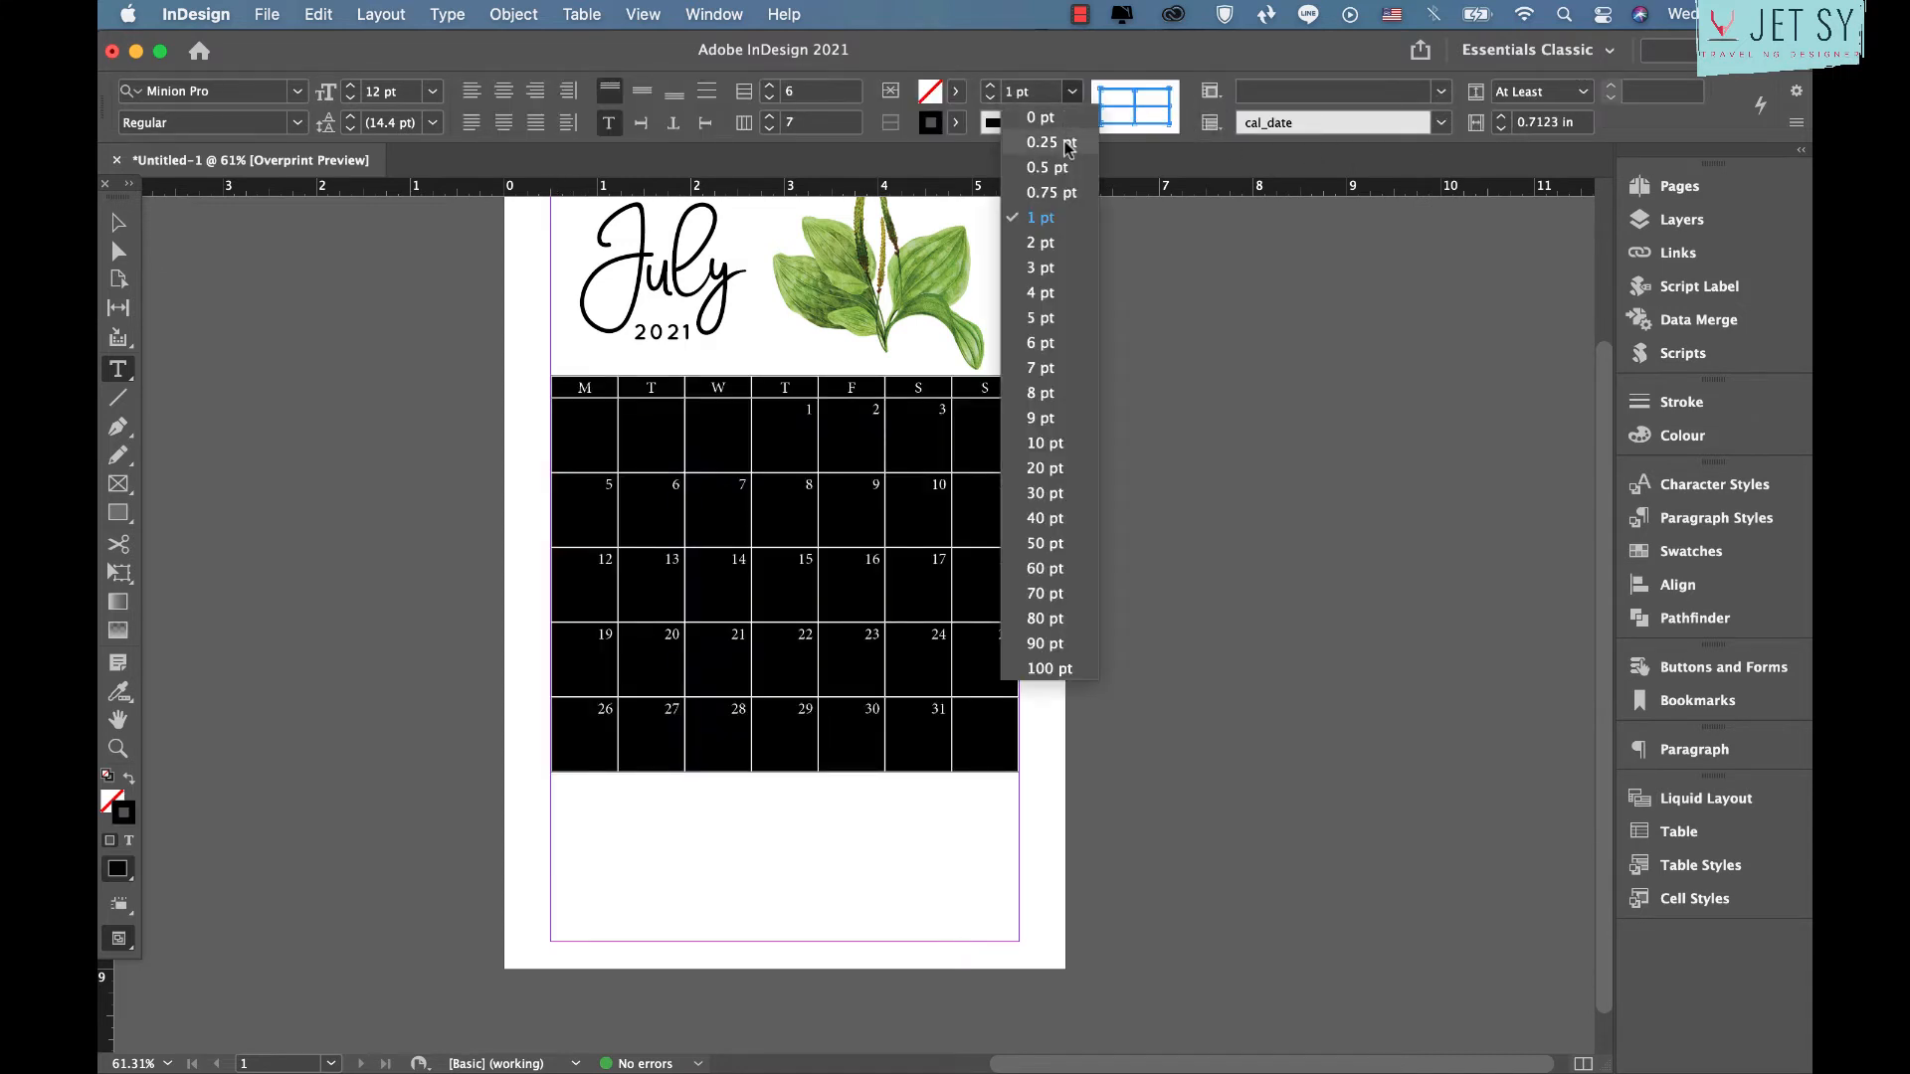
pyautogui.click(1064, 167)
# Set the whole table's font to Quicksand Bold and centre its text
pyautogui.click(244, 94)
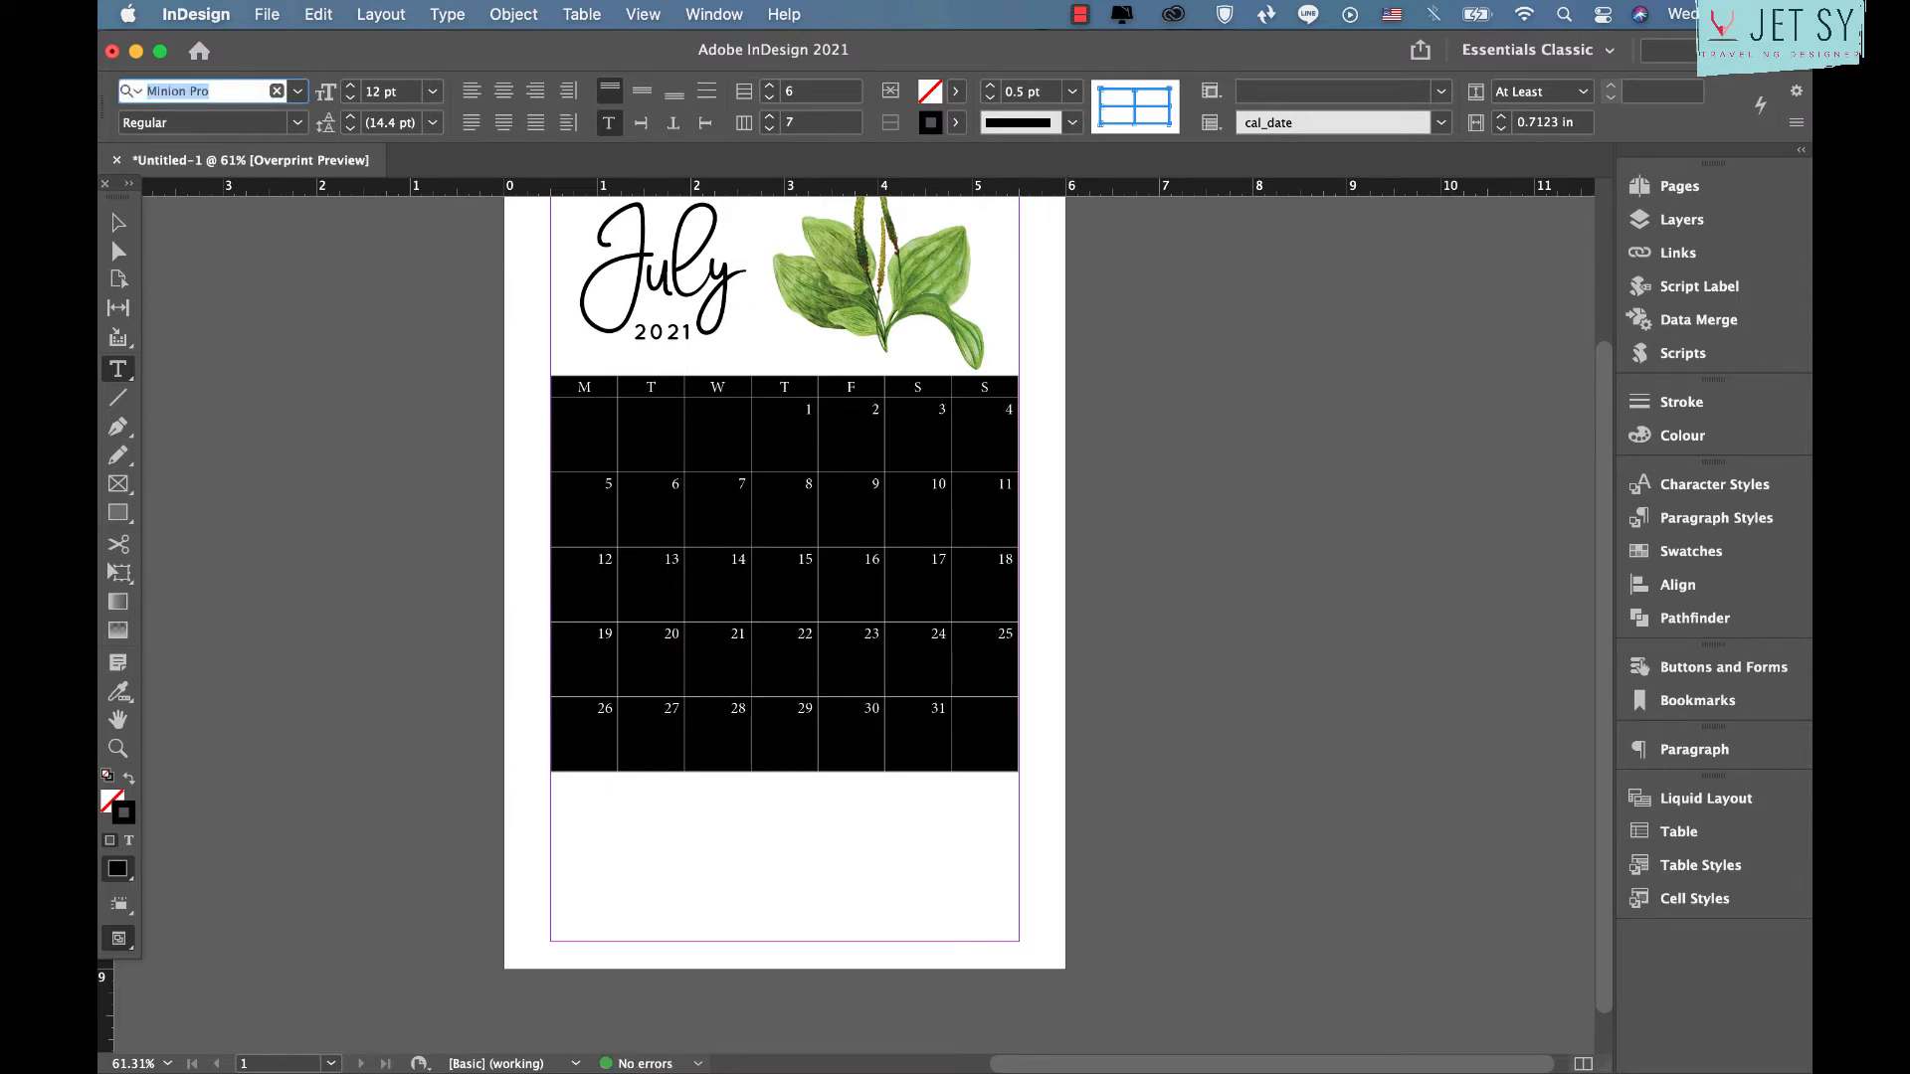
pyautogui.write('quick')
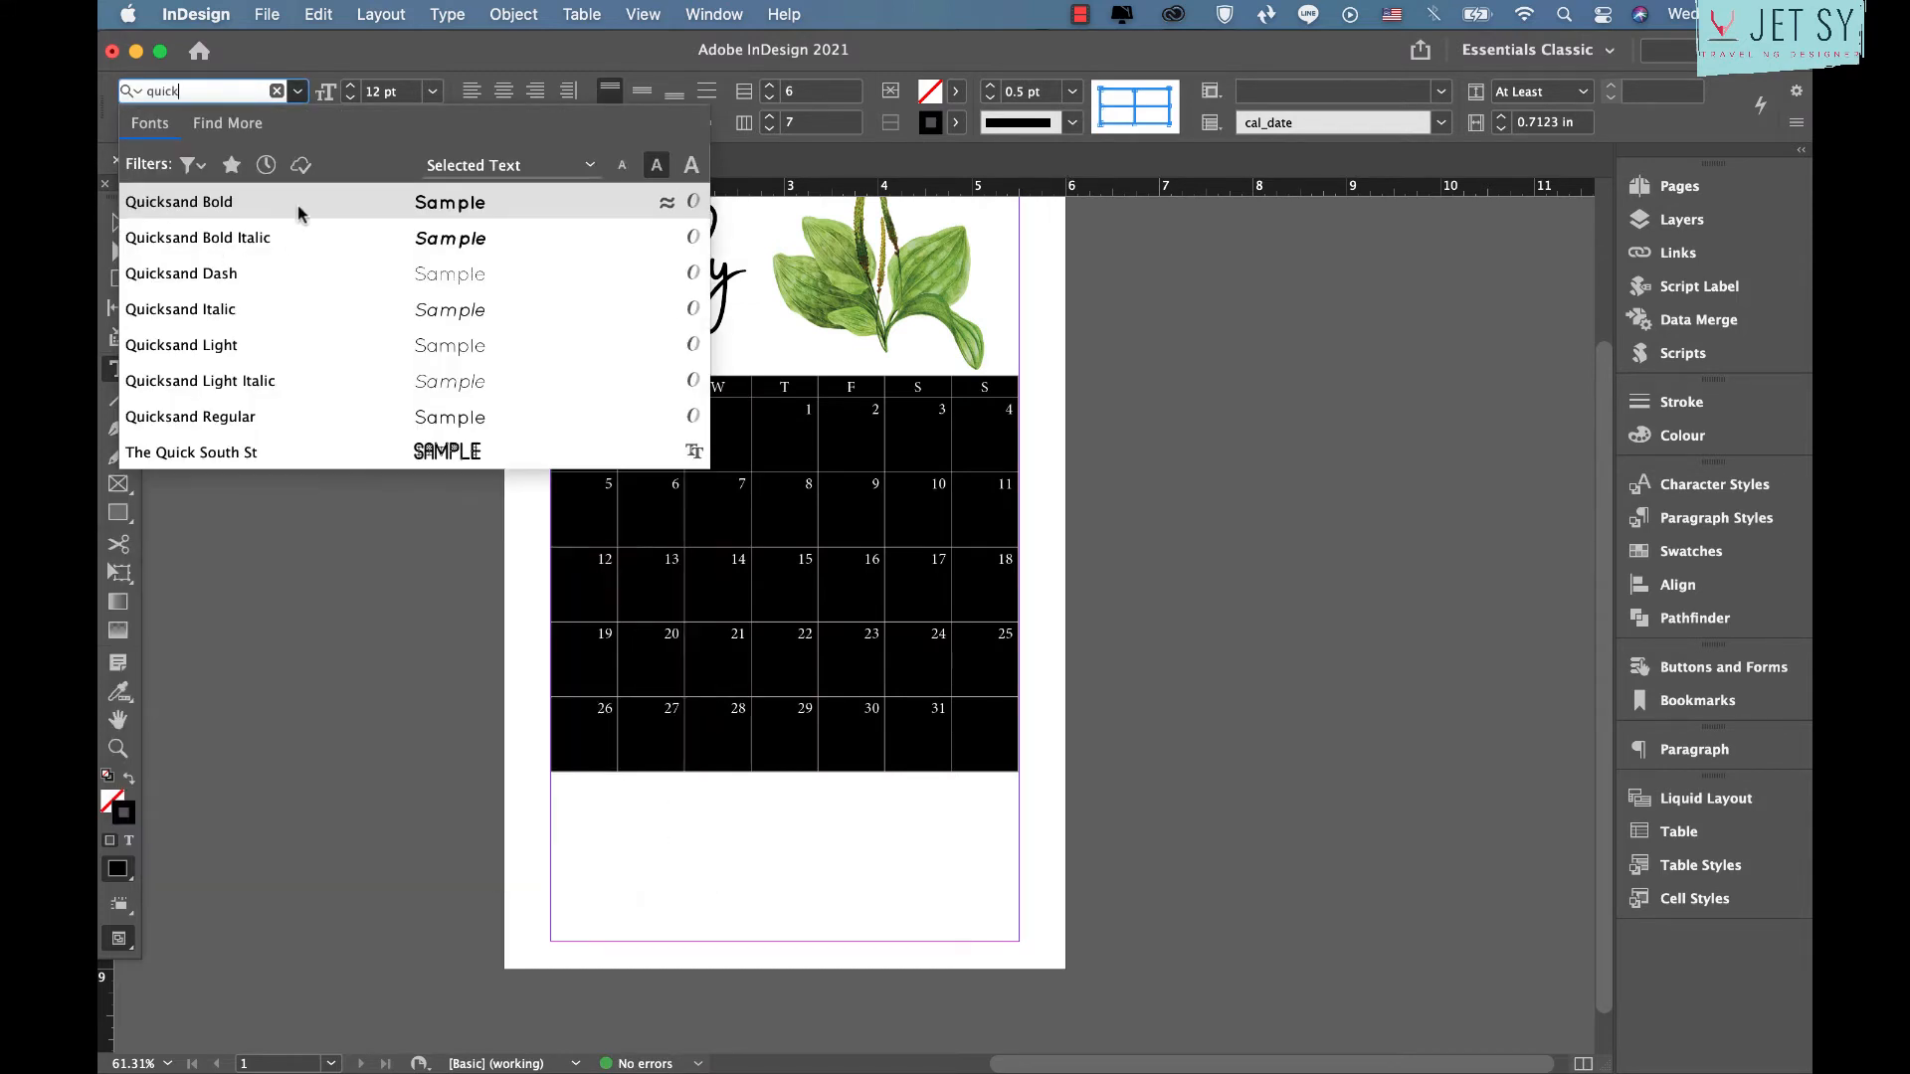
pyautogui.click(296, 205)
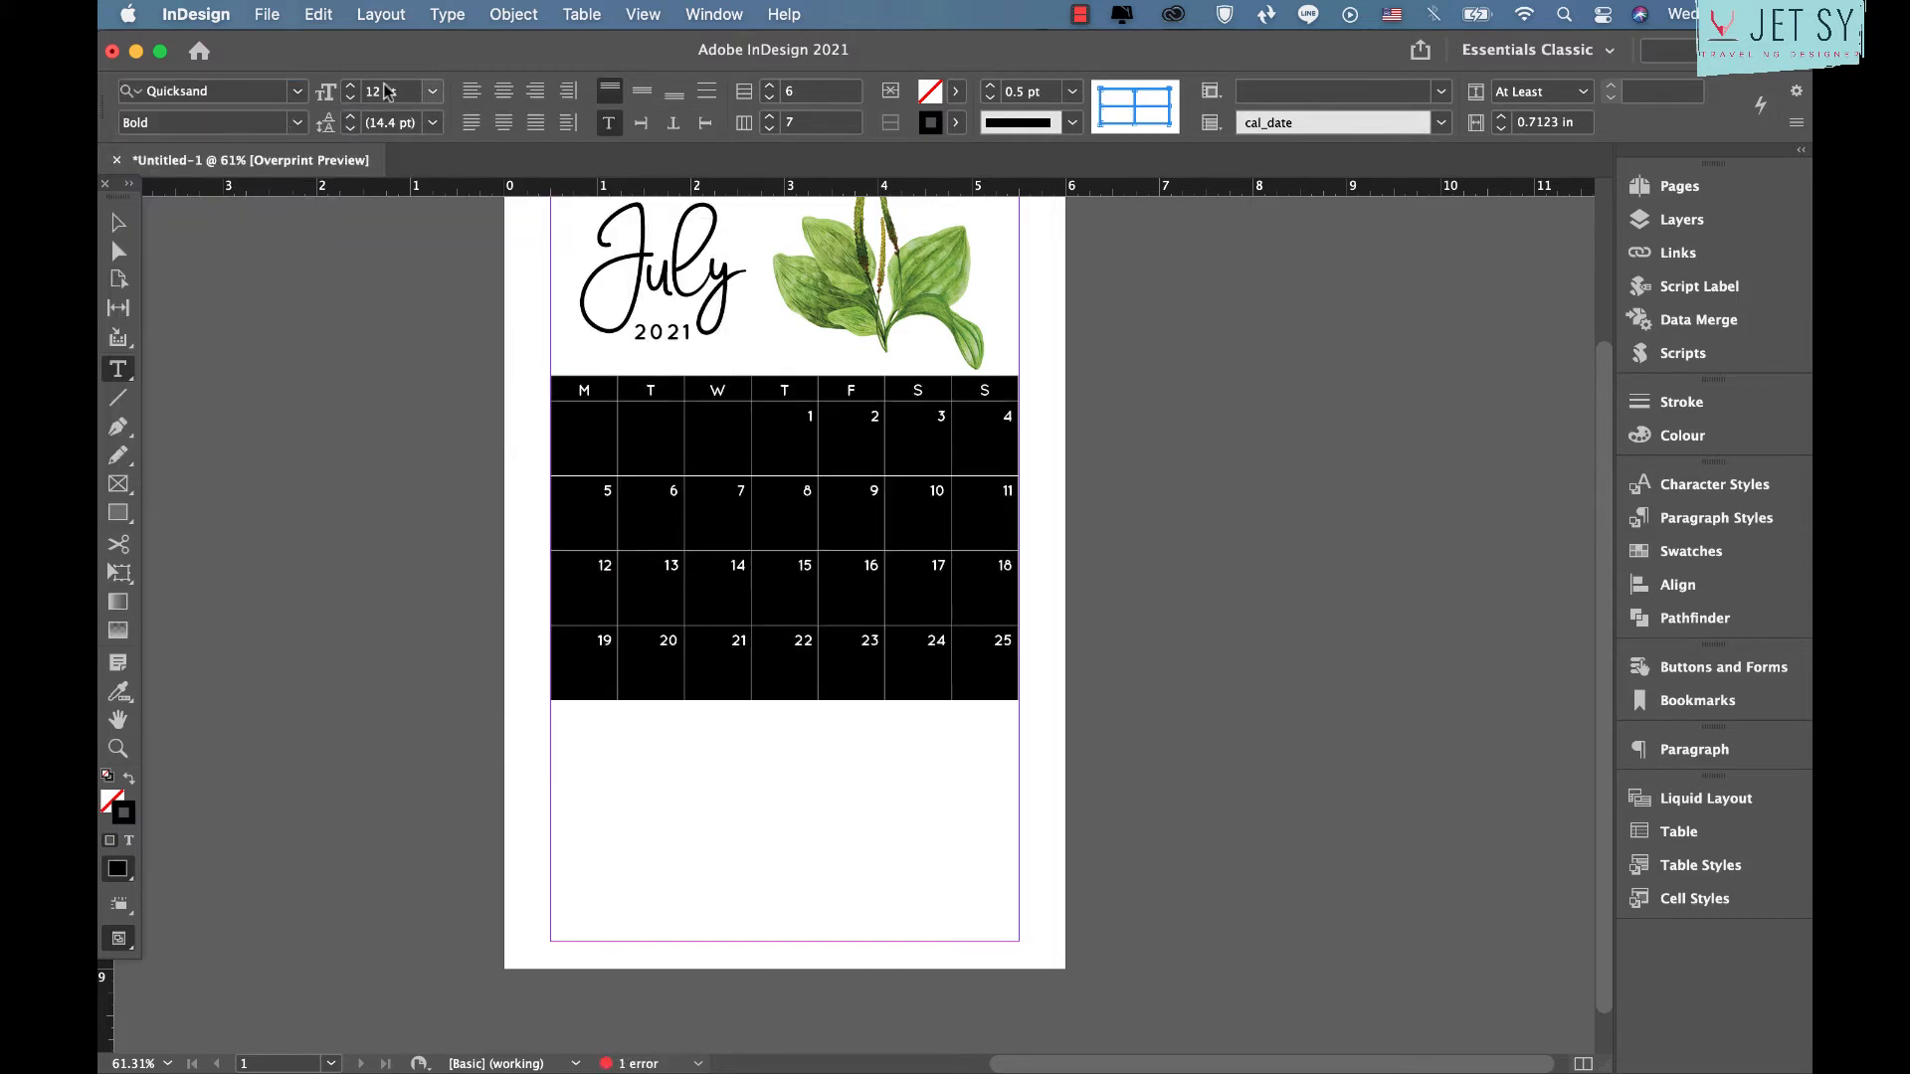
pyautogui.click(504, 91)
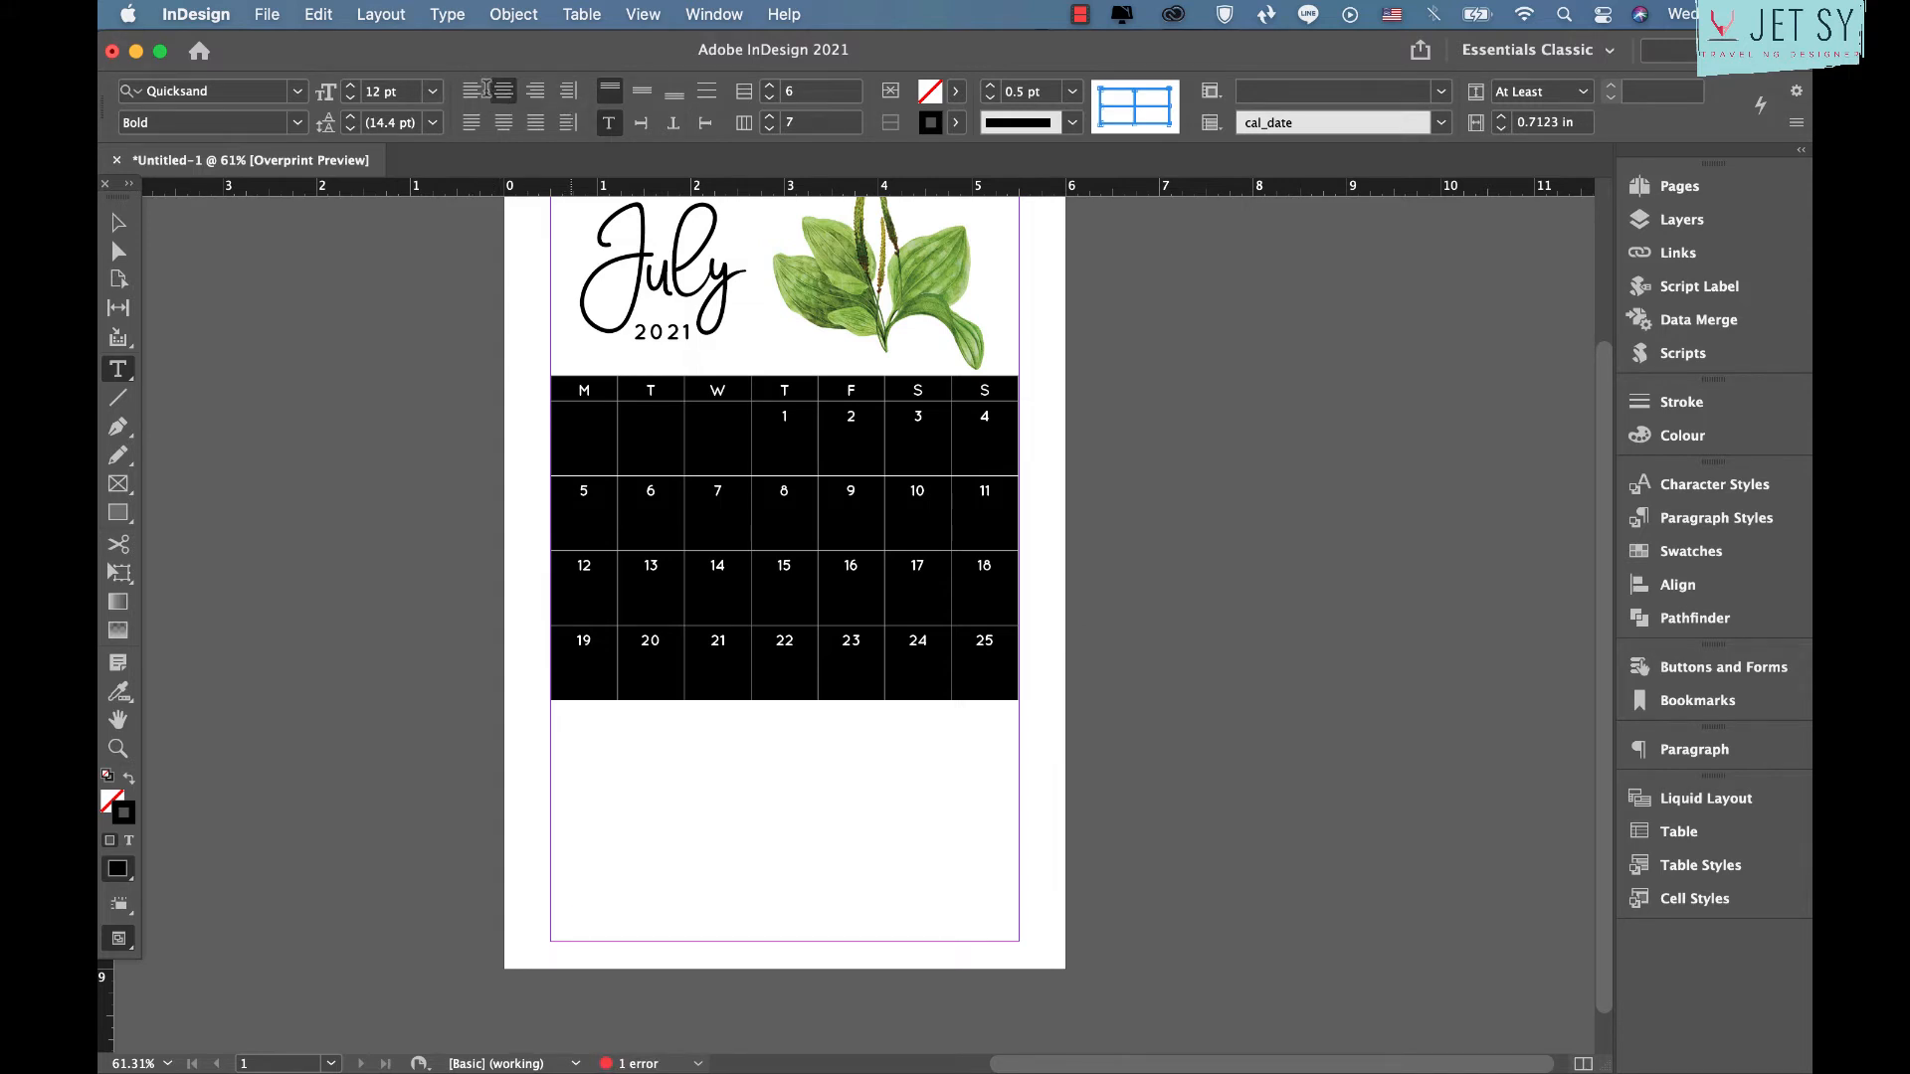
pyautogui.press('Escape')
# Format the date cells below the weekday row as 9 pt Quicksand Light, aligned right
pyautogui.click(545, 389)
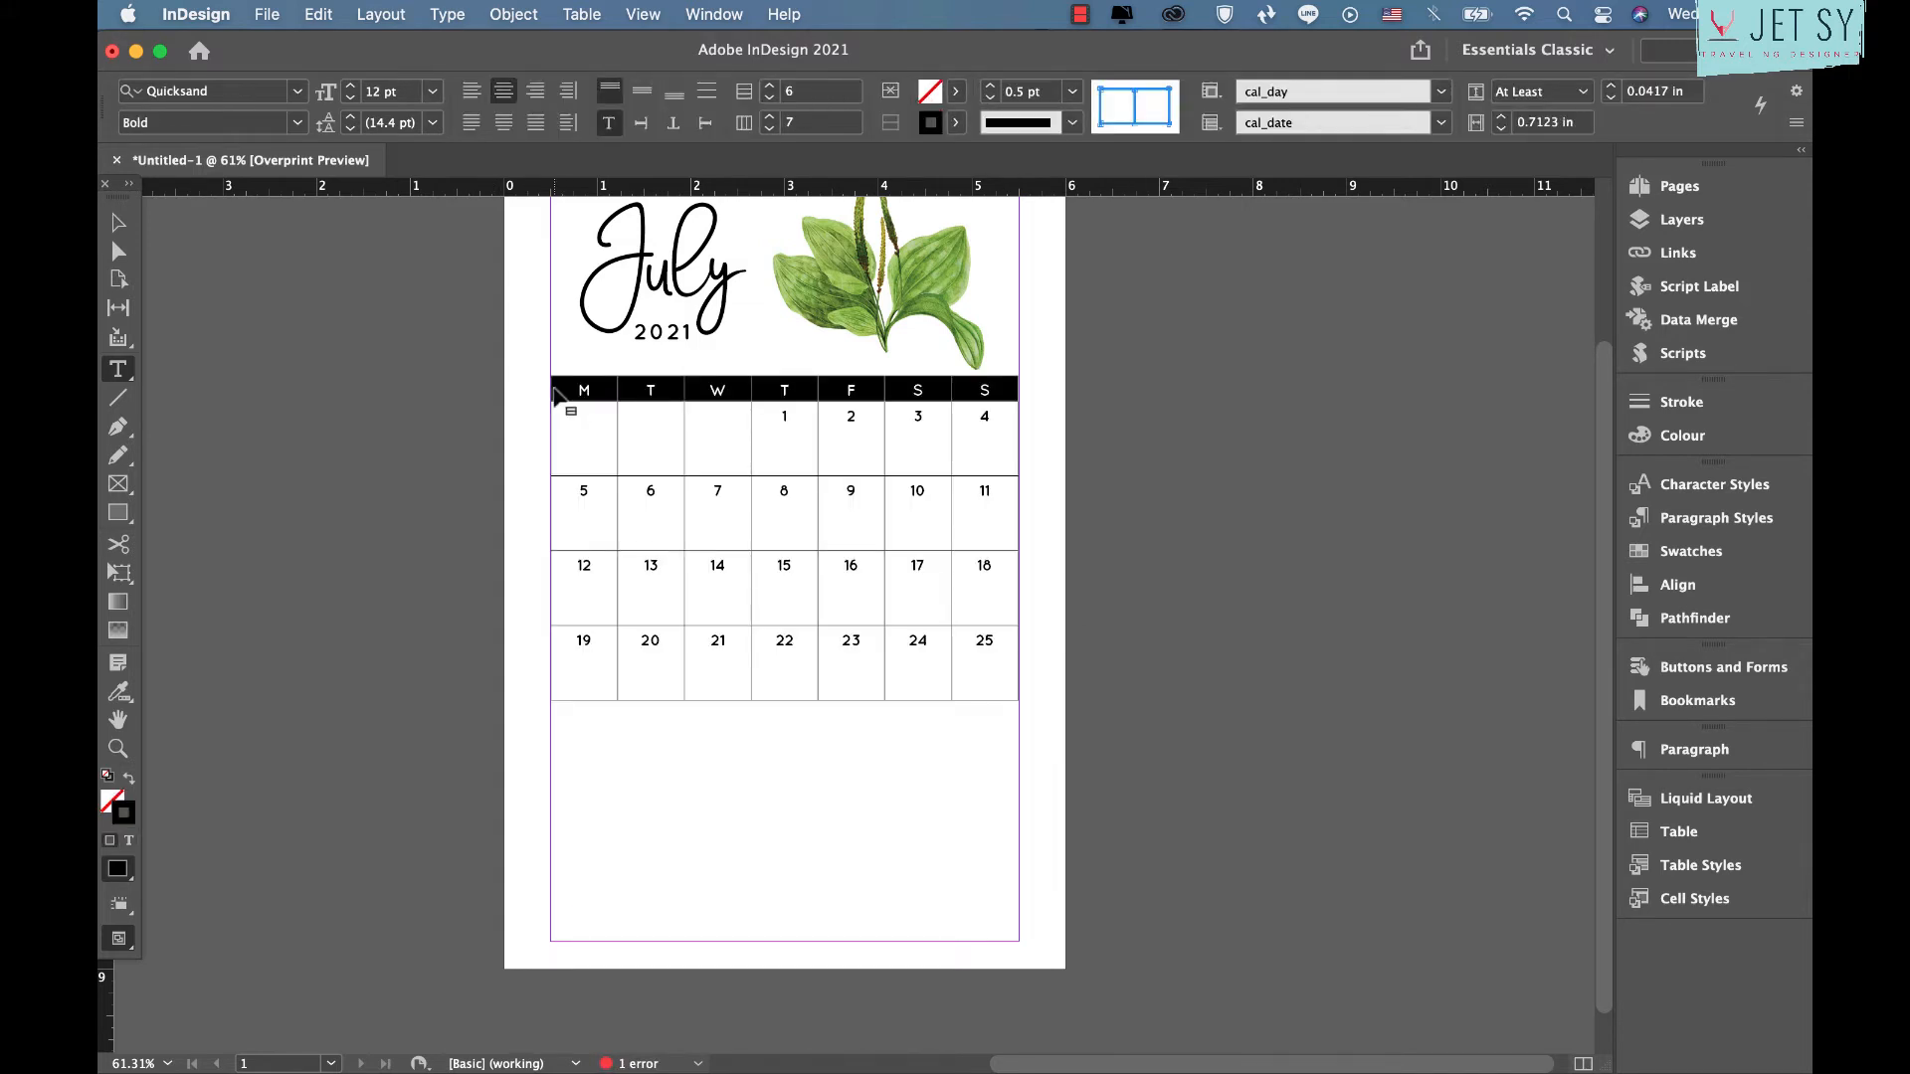
pyautogui.moveTo(597, 450); pyautogui.dragTo(990, 676)
pyautogui.click(351, 97)
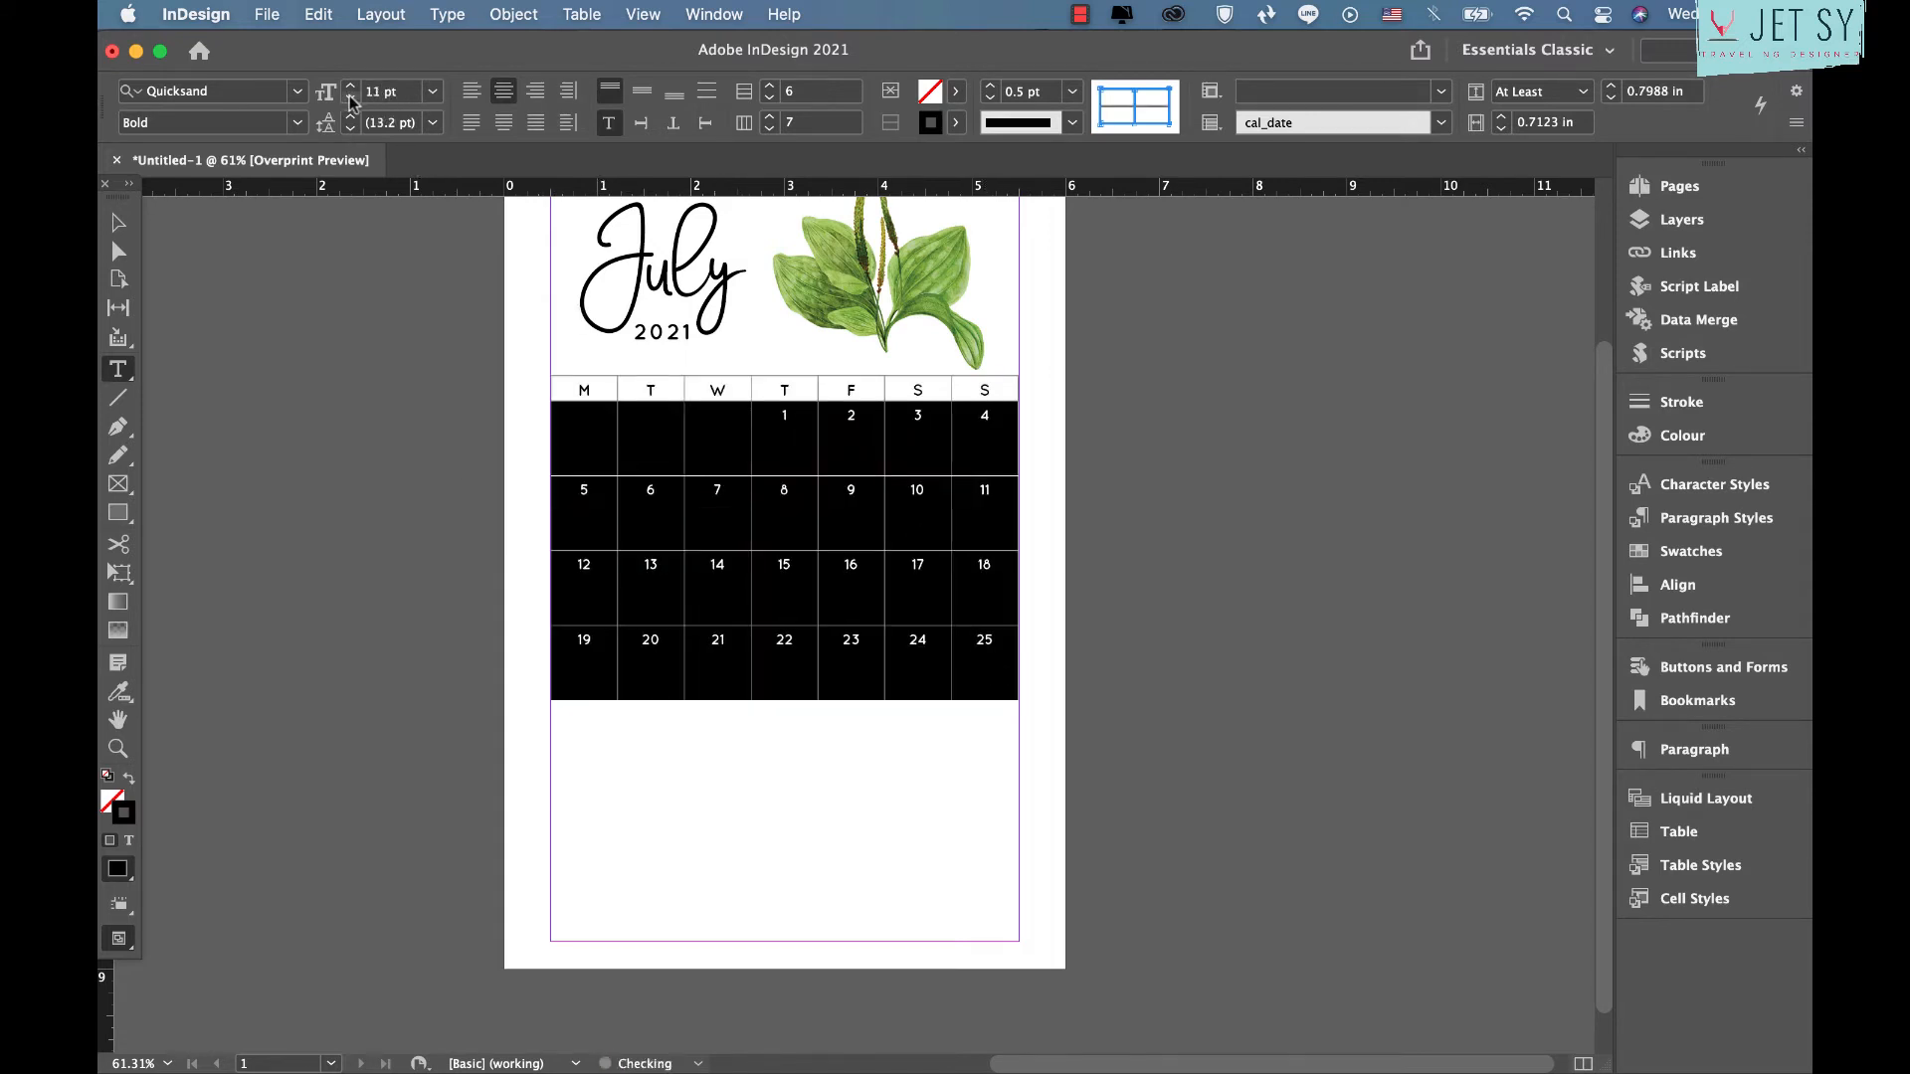
pyautogui.click(350, 98)
pyautogui.click(350, 98)
pyautogui.click(296, 123)
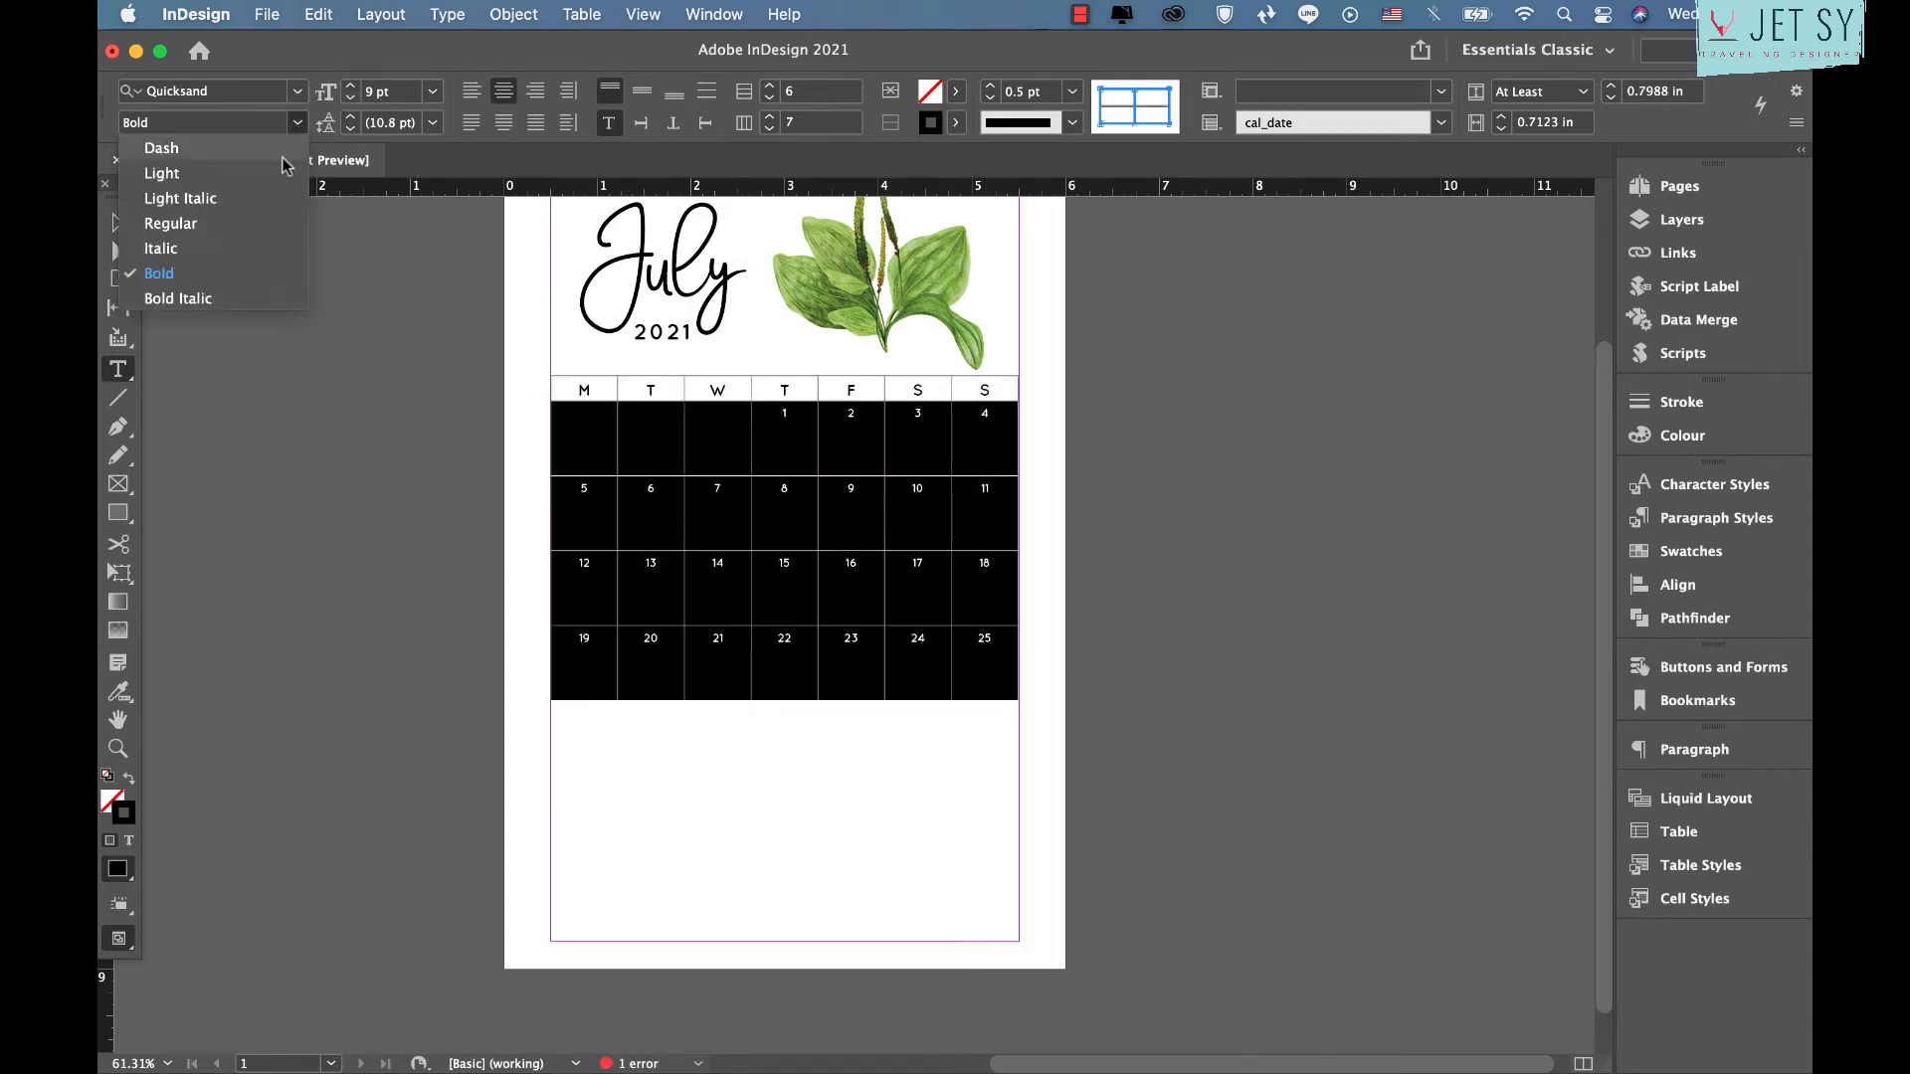
pyautogui.click(249, 175)
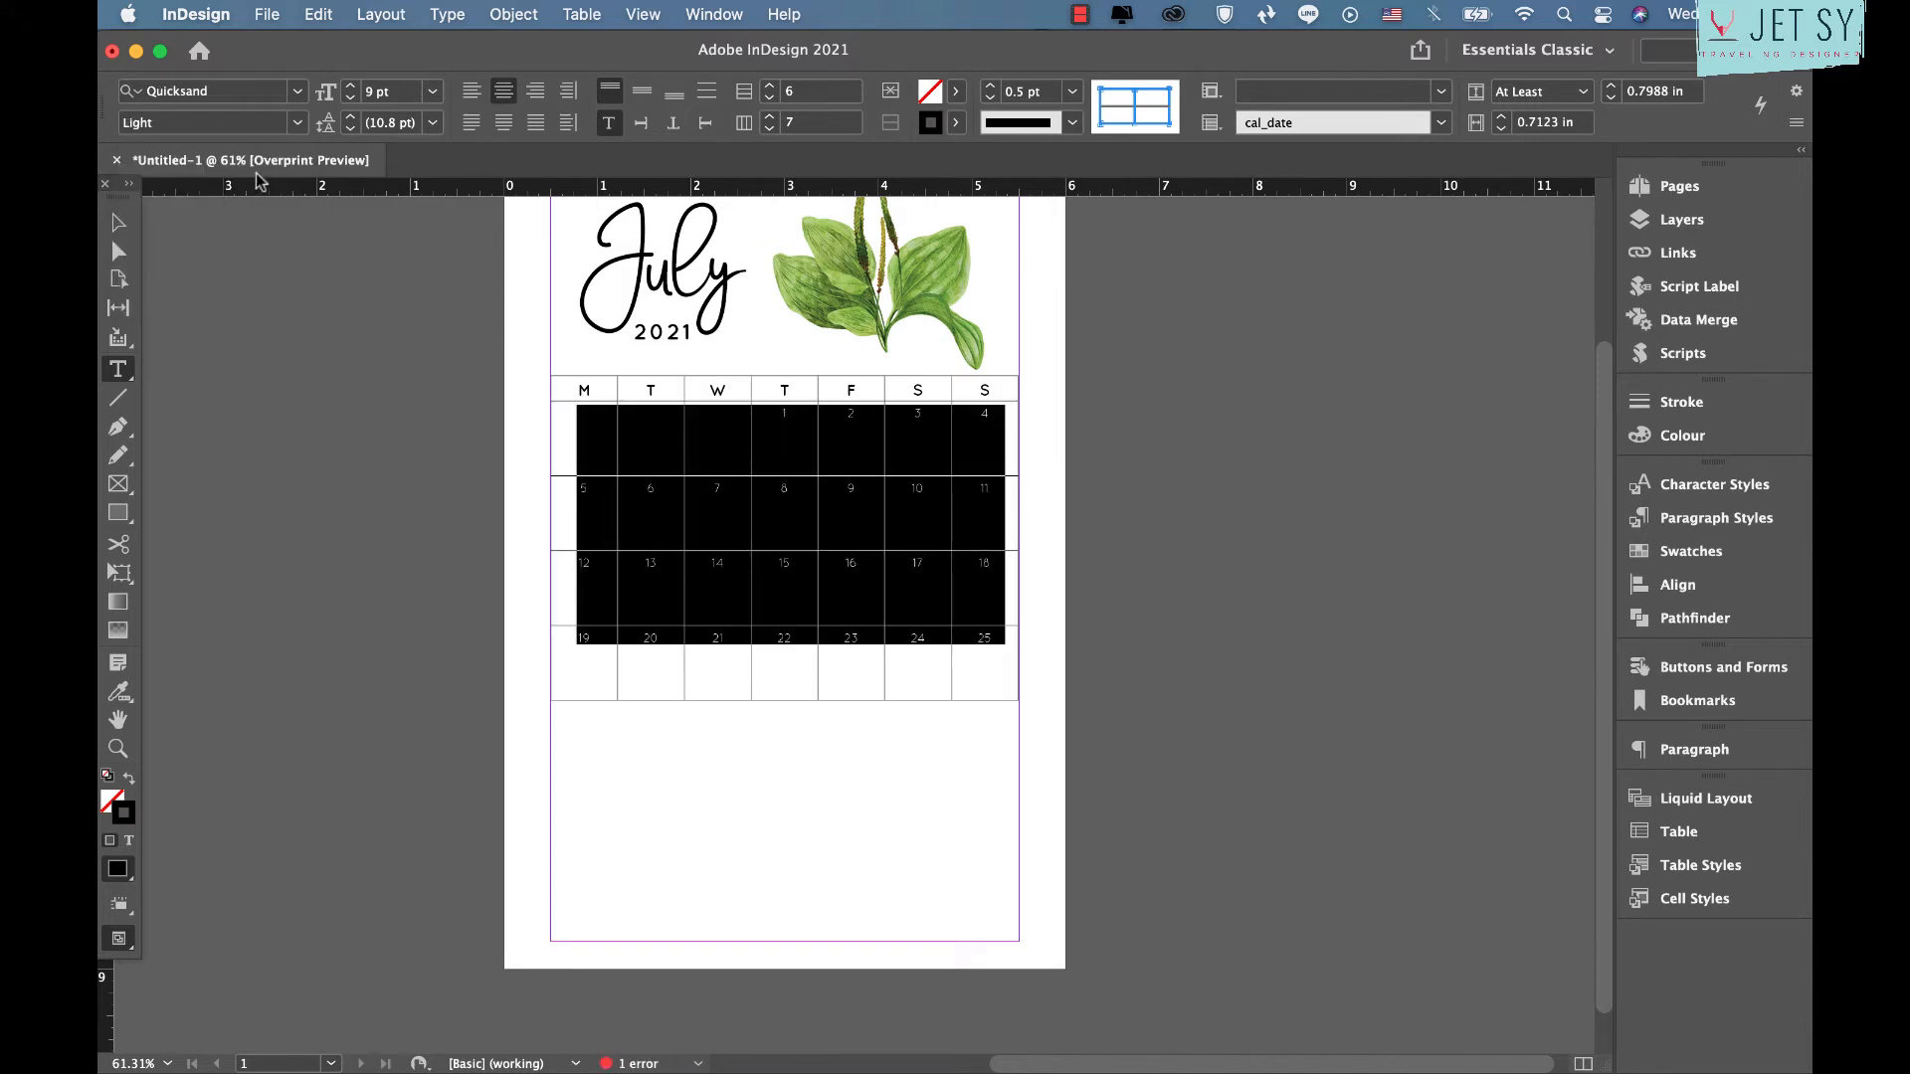
pyautogui.click(536, 91)
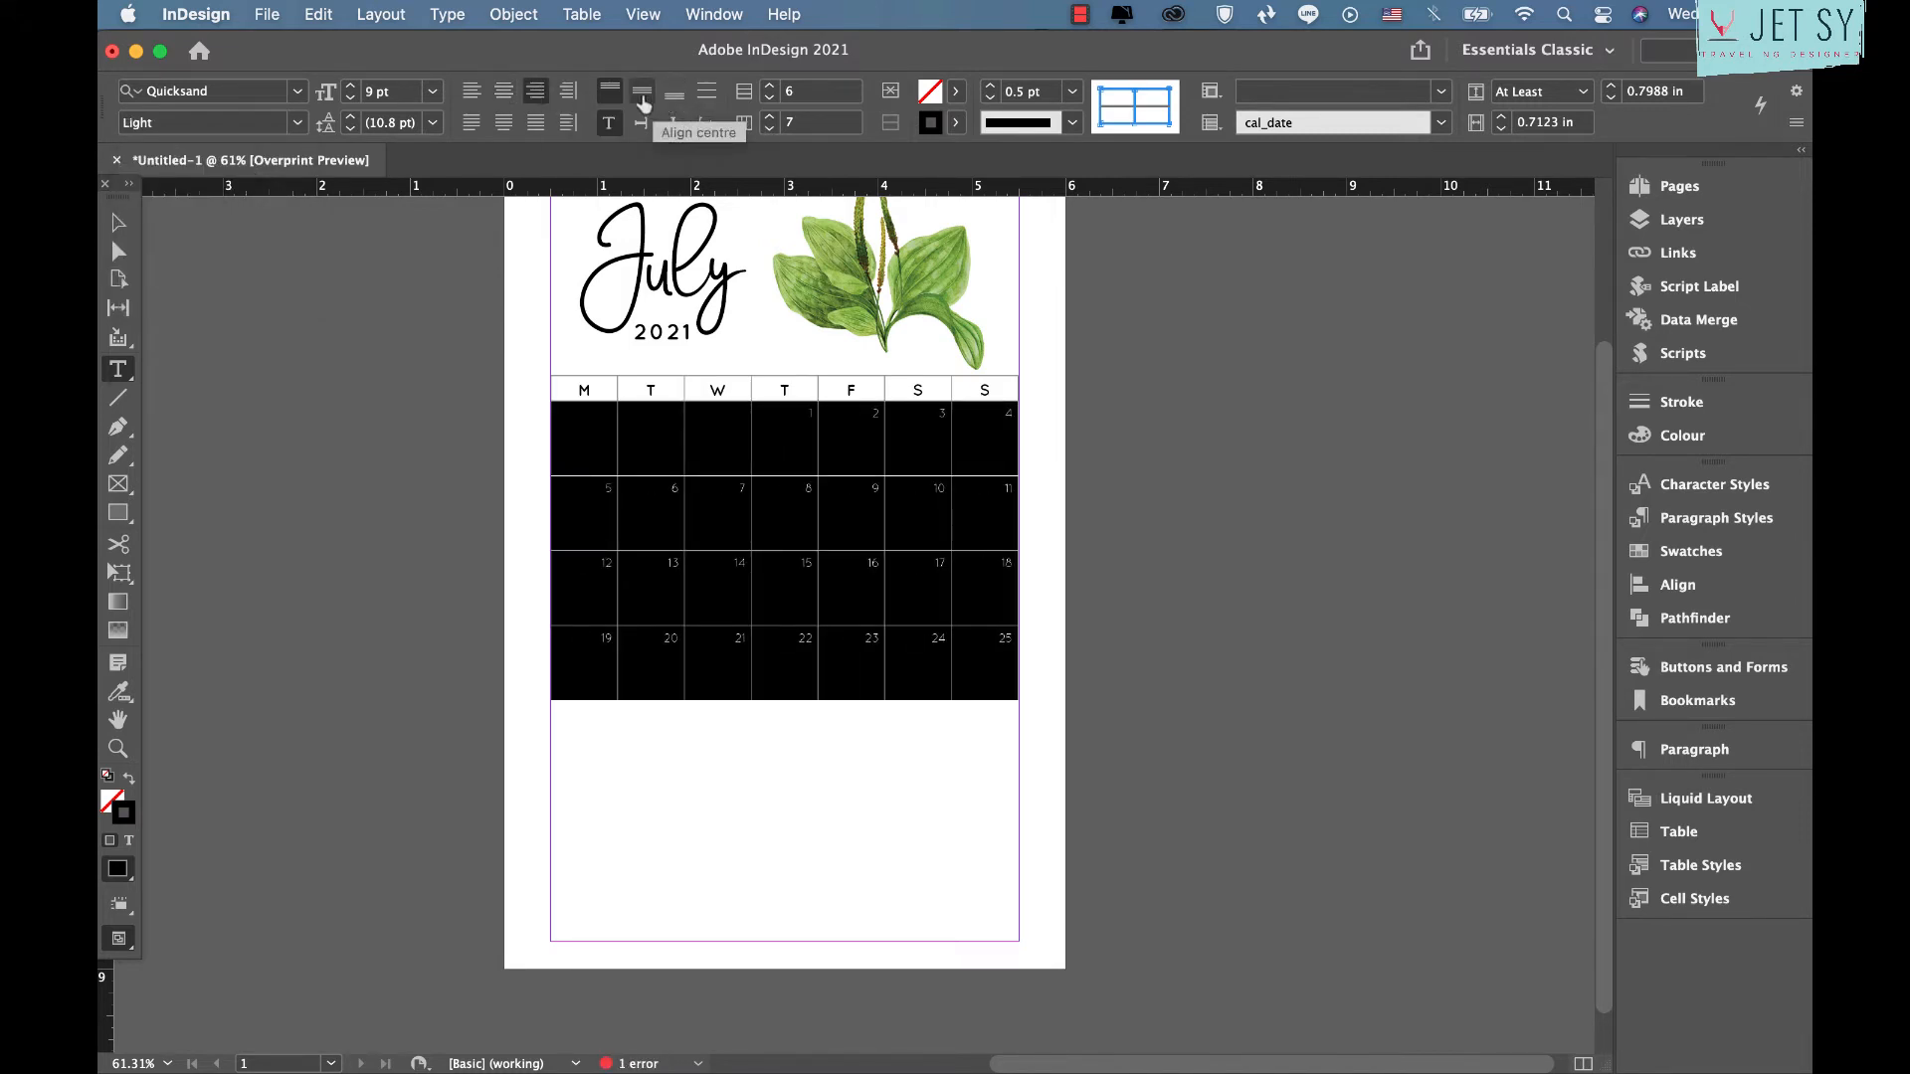
# Extract a colour theme from the plant image with the Color Theme tool and add it to the swatches
pyautogui.click(117, 223)
pyautogui.click(117, 691)
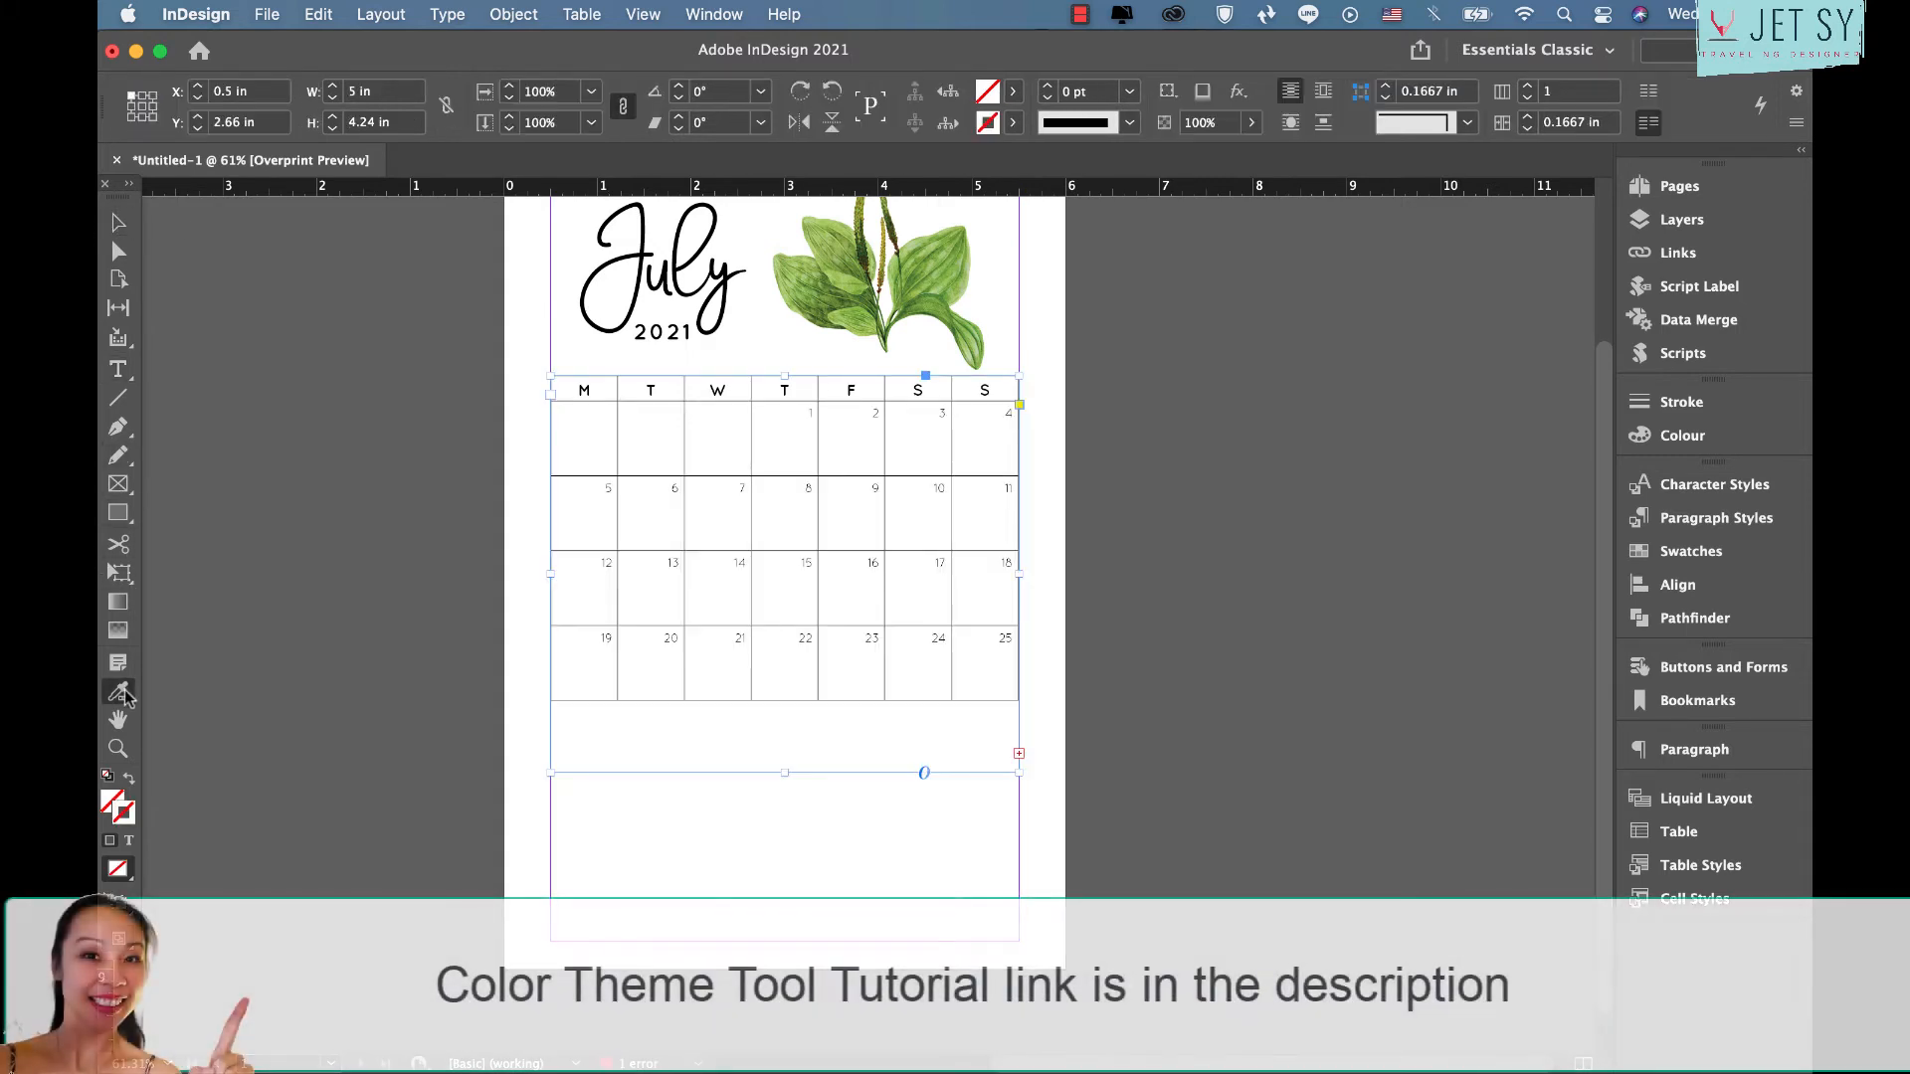
pyautogui.click(917, 276)
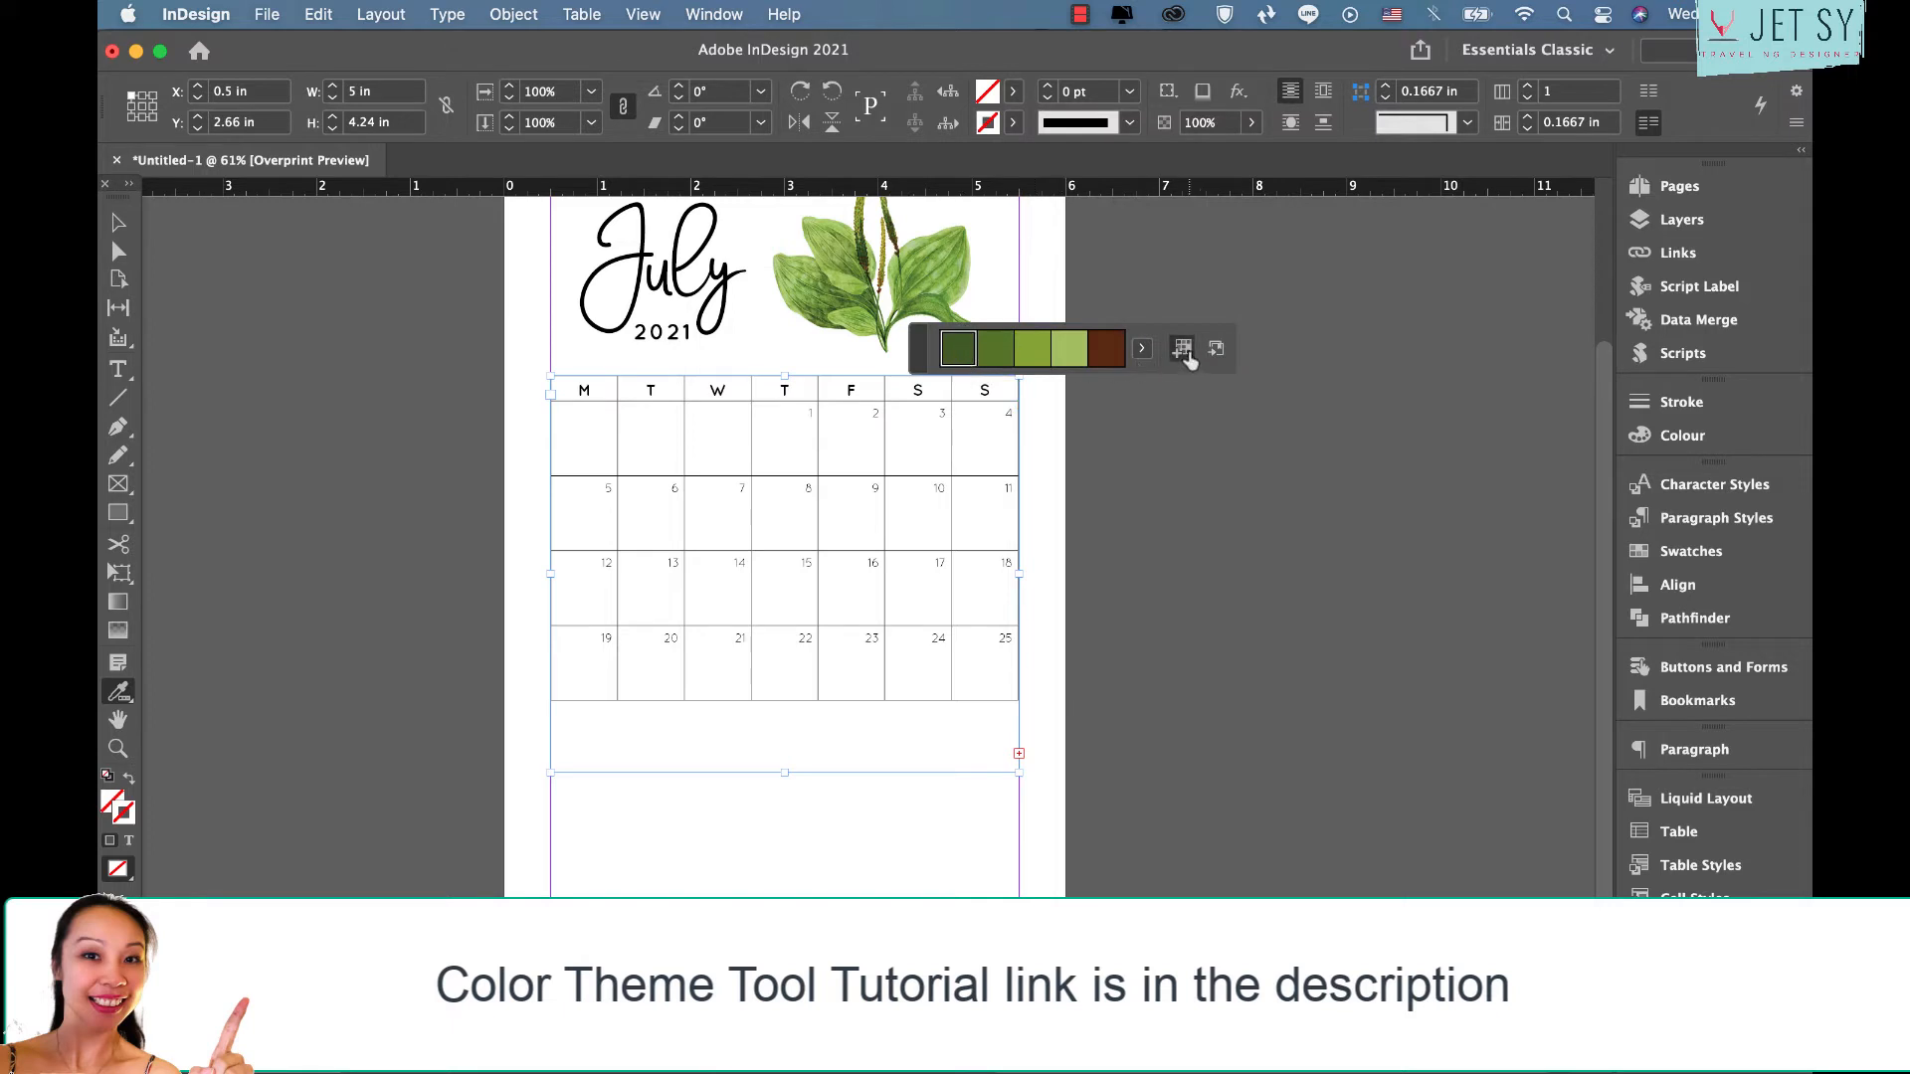
pyautogui.moveTo(917, 358); pyautogui.dragTo(1480, 945)
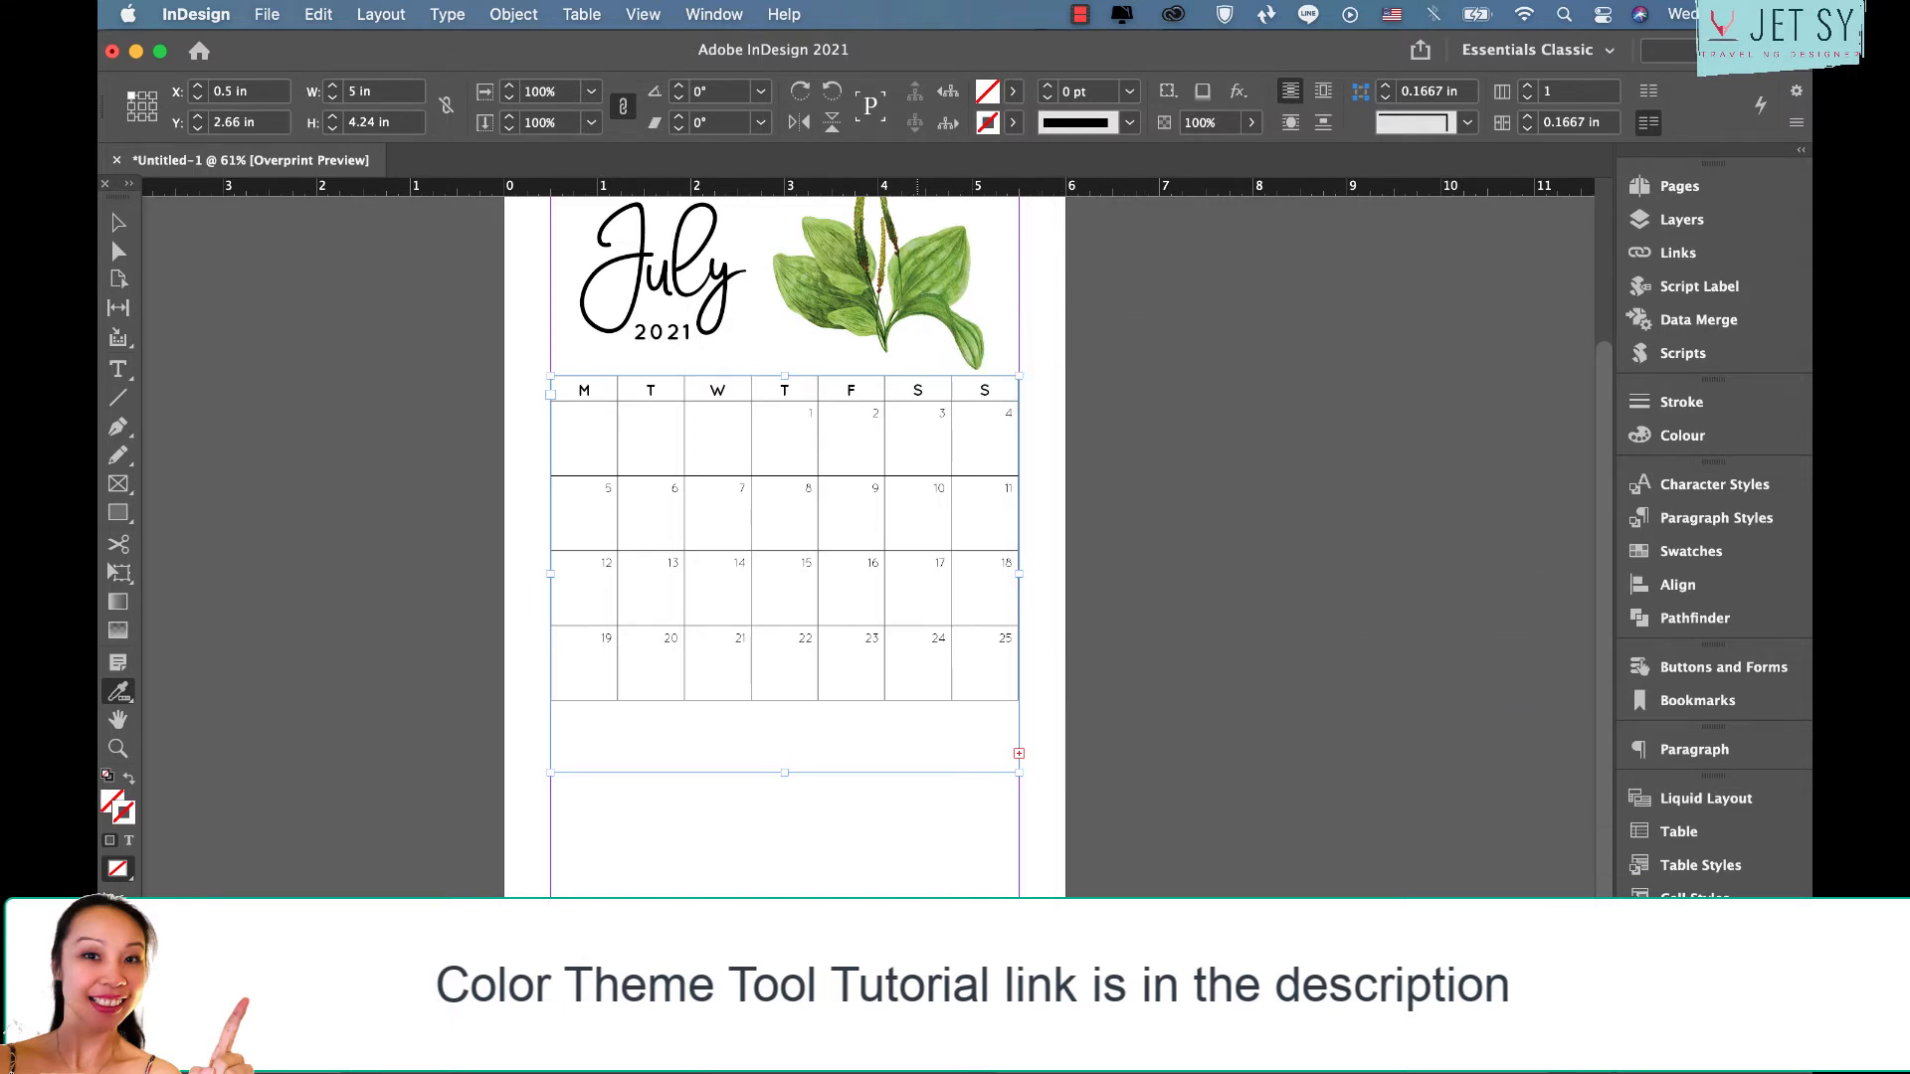
pyautogui.click(1012, 91)
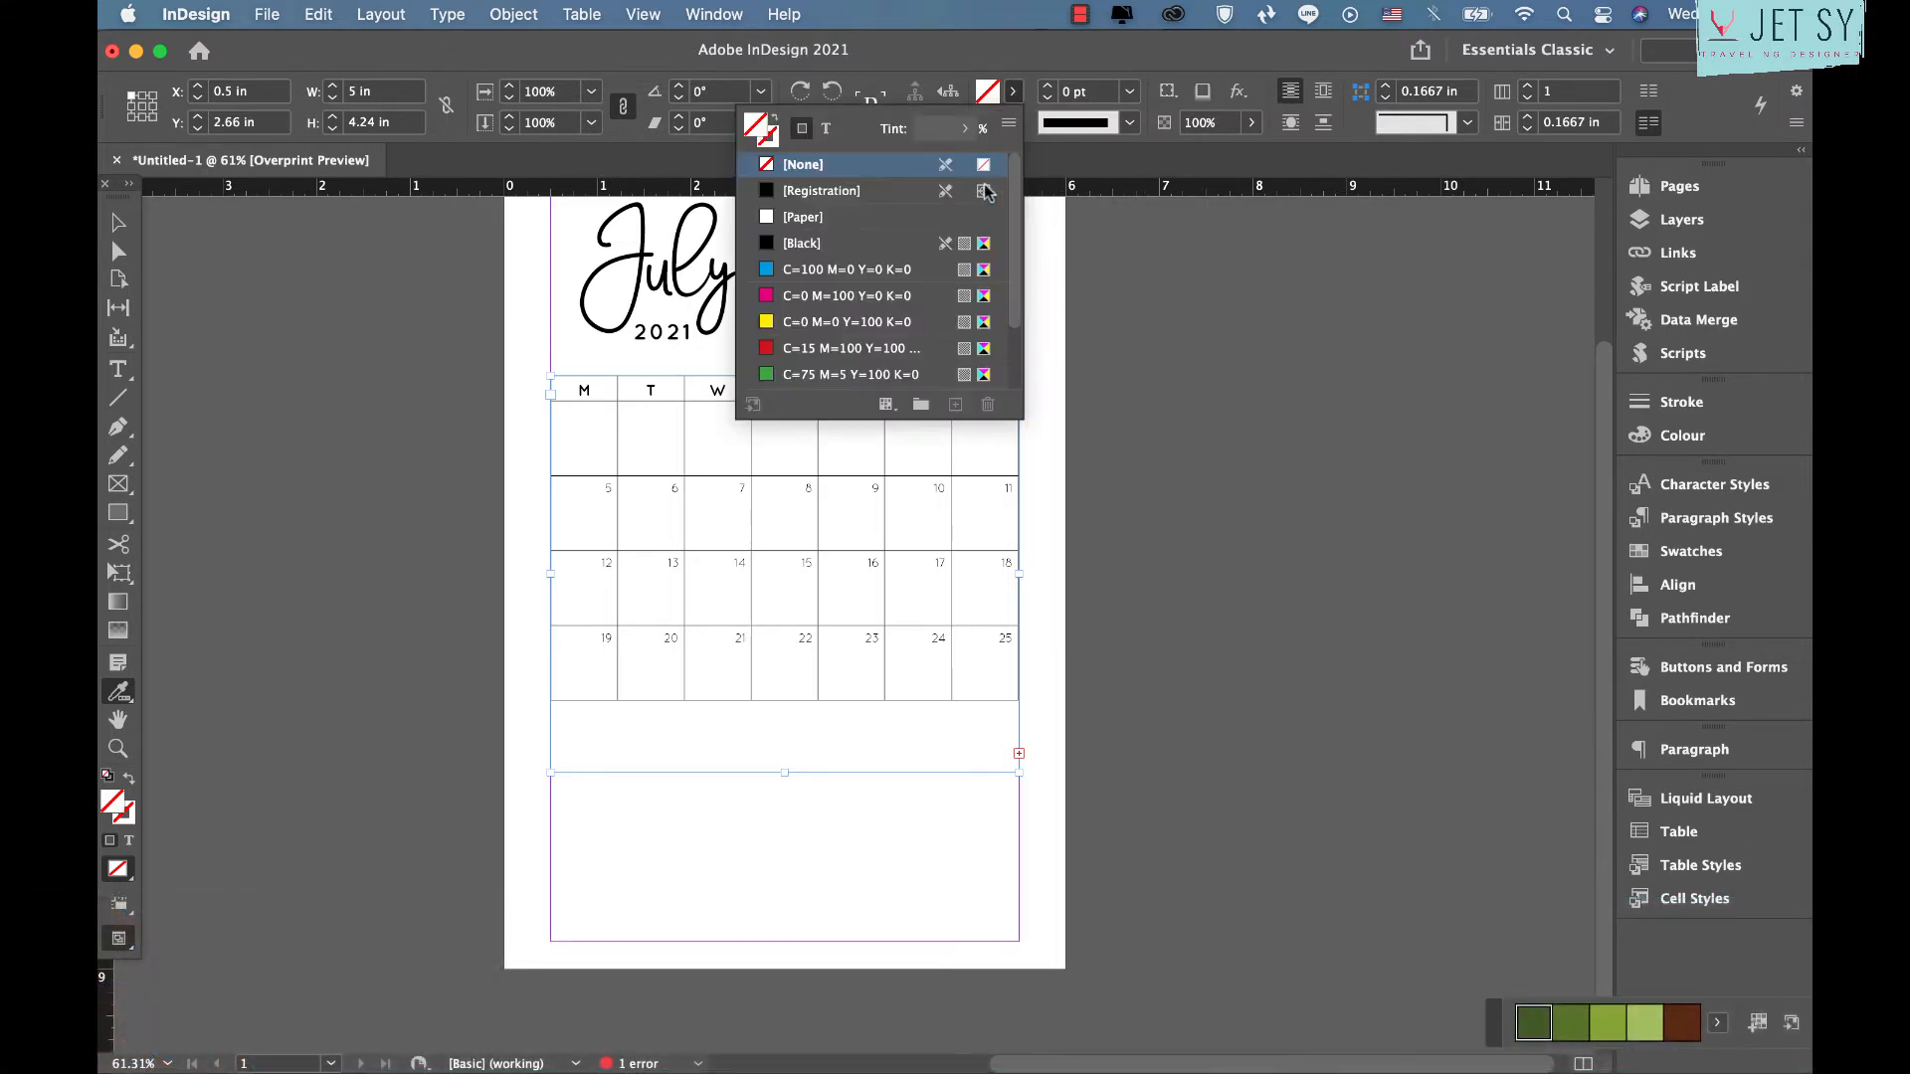
pyautogui.scroll(-3, 857, 269)
pyautogui.click(747, 374)
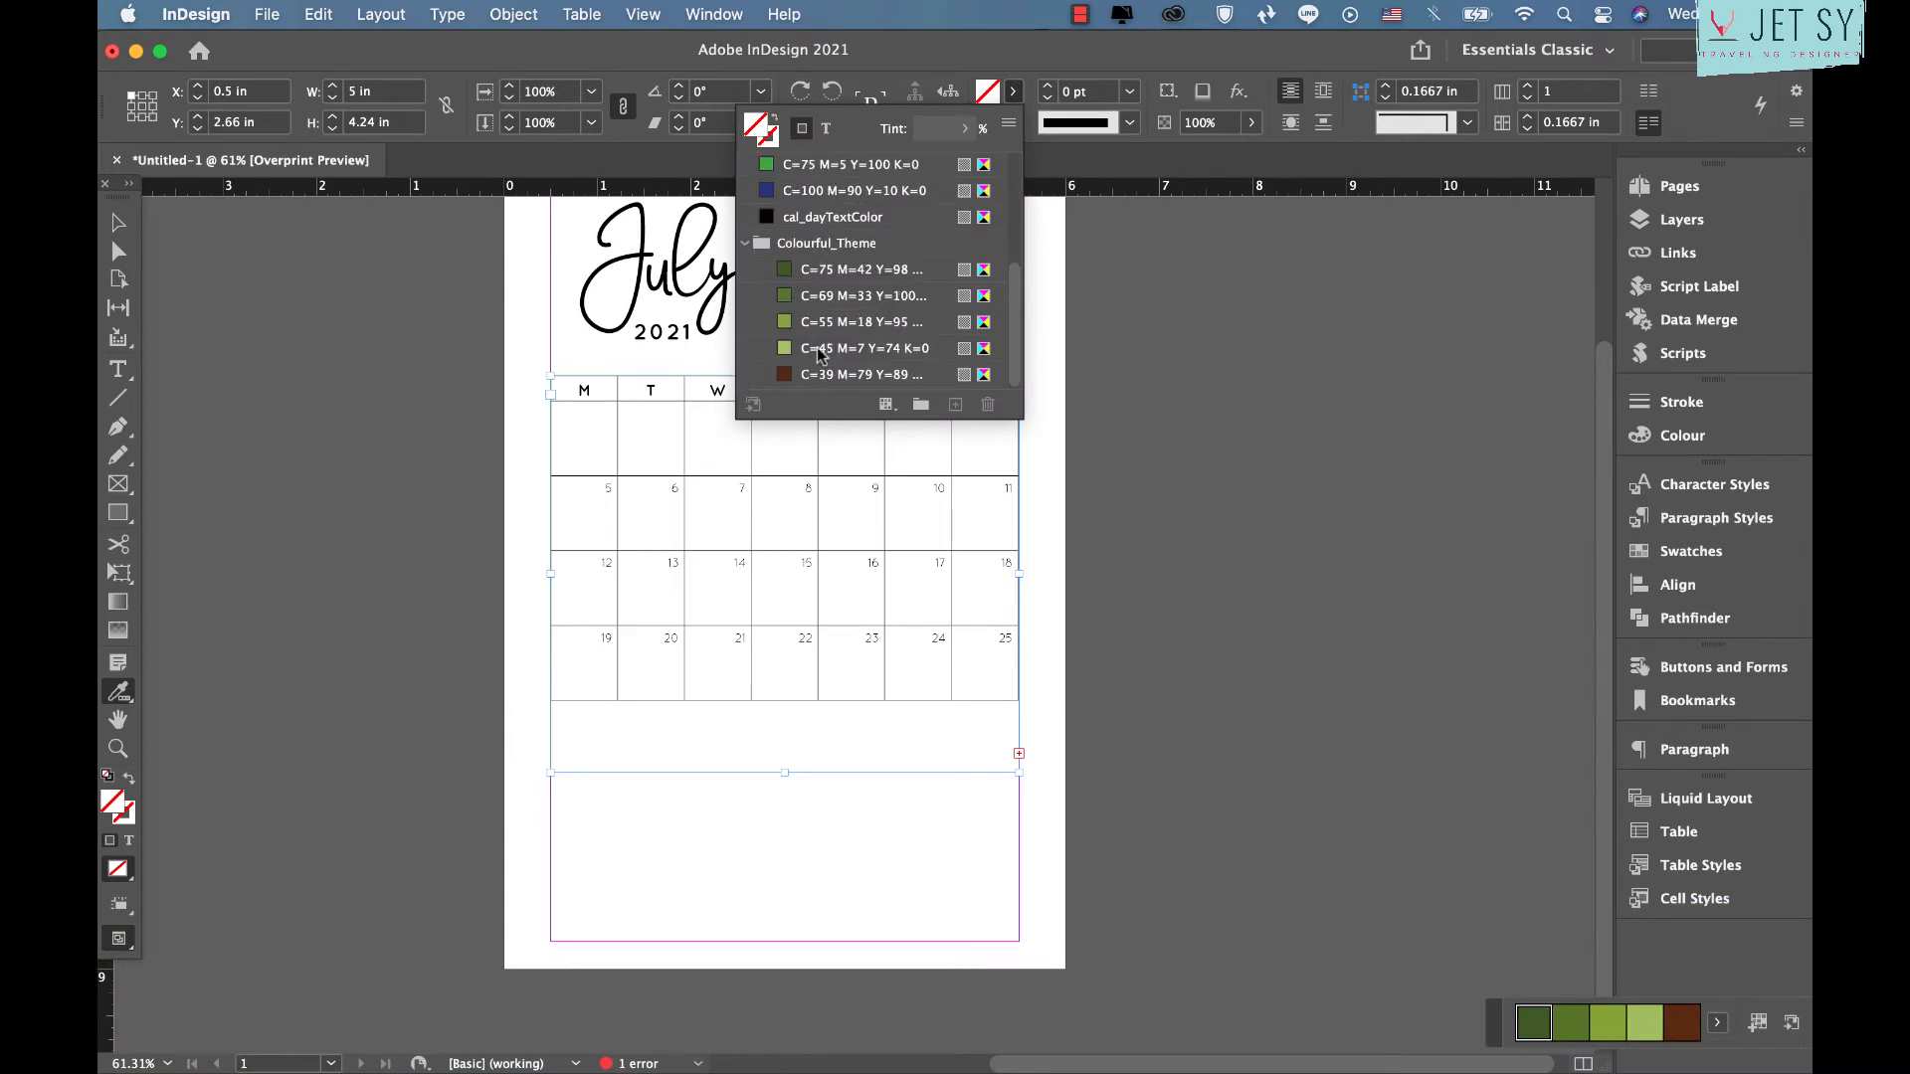
# Fill the weekday header row with the Colourful_Theme green swatch C=55 M=18 Y=95
pyautogui.click(120, 226)
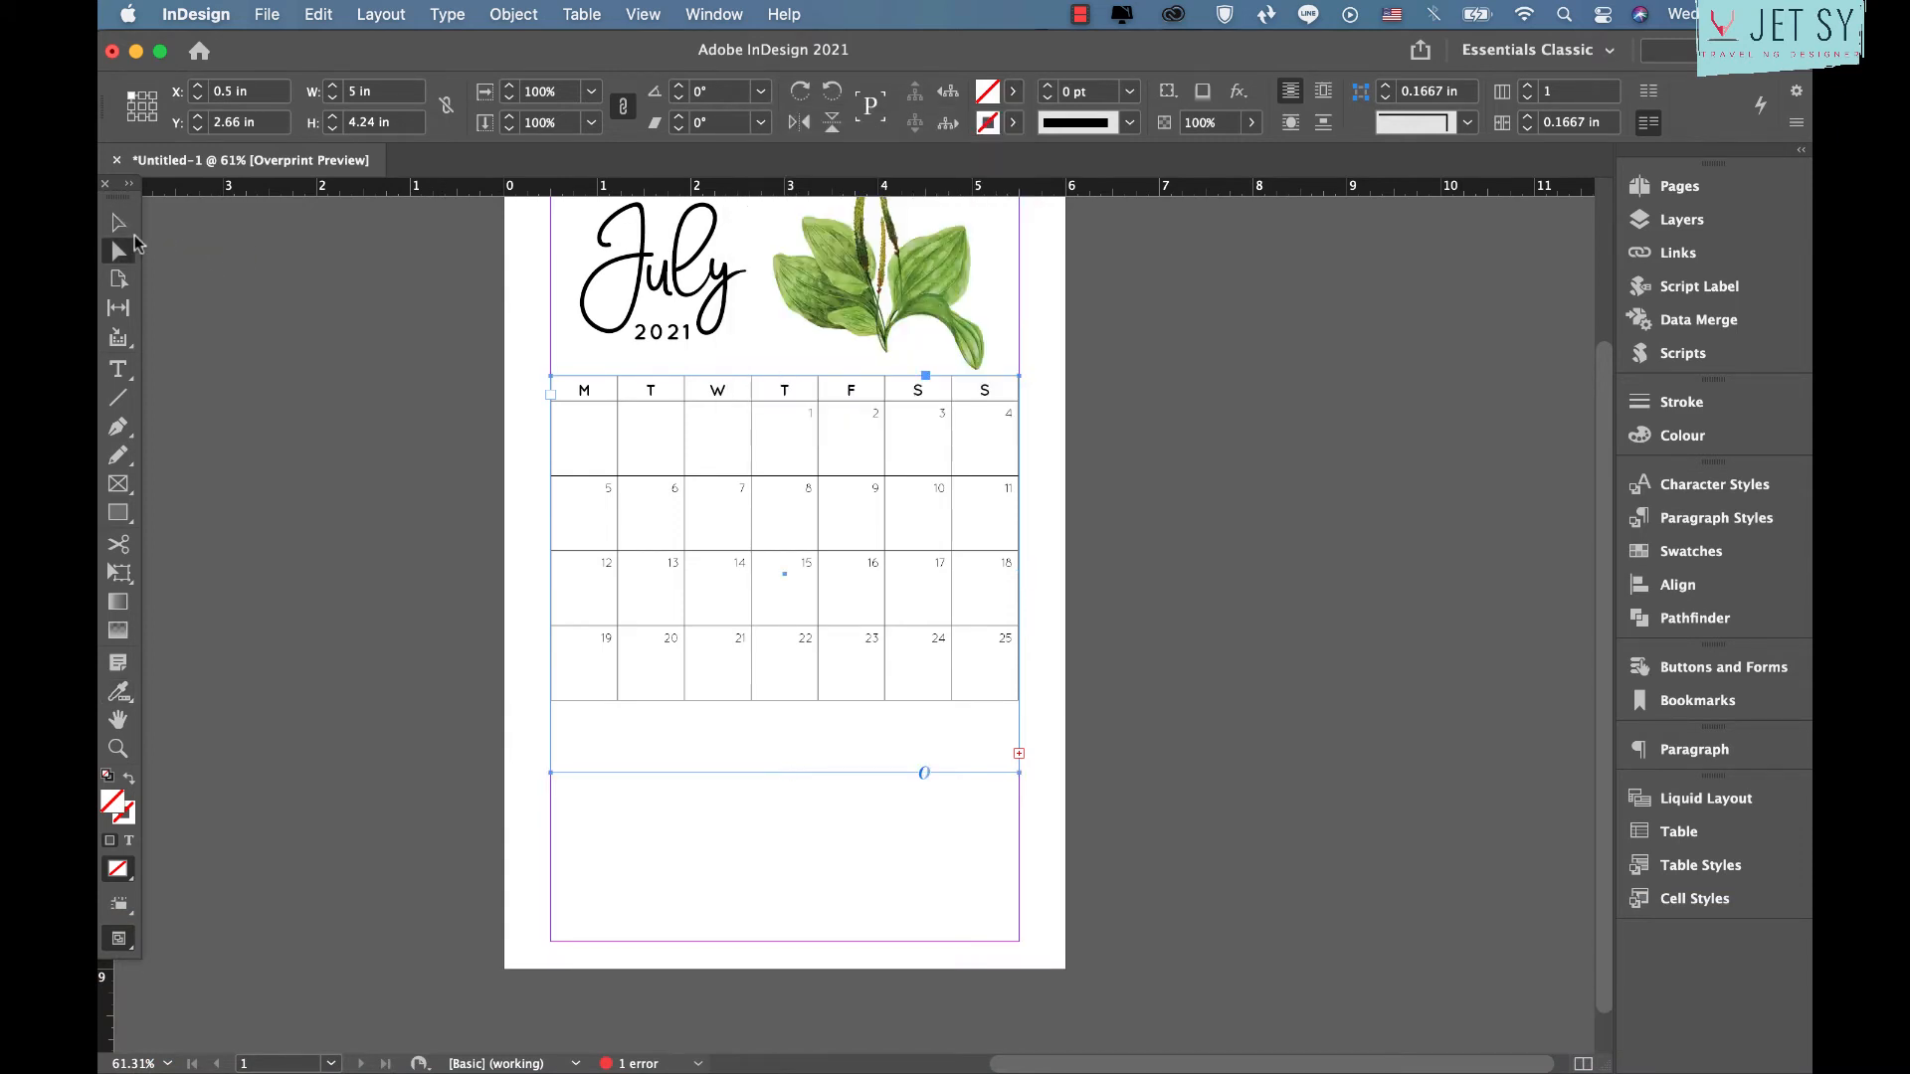
pyautogui.click(556, 382)
pyautogui.click(542, 386)
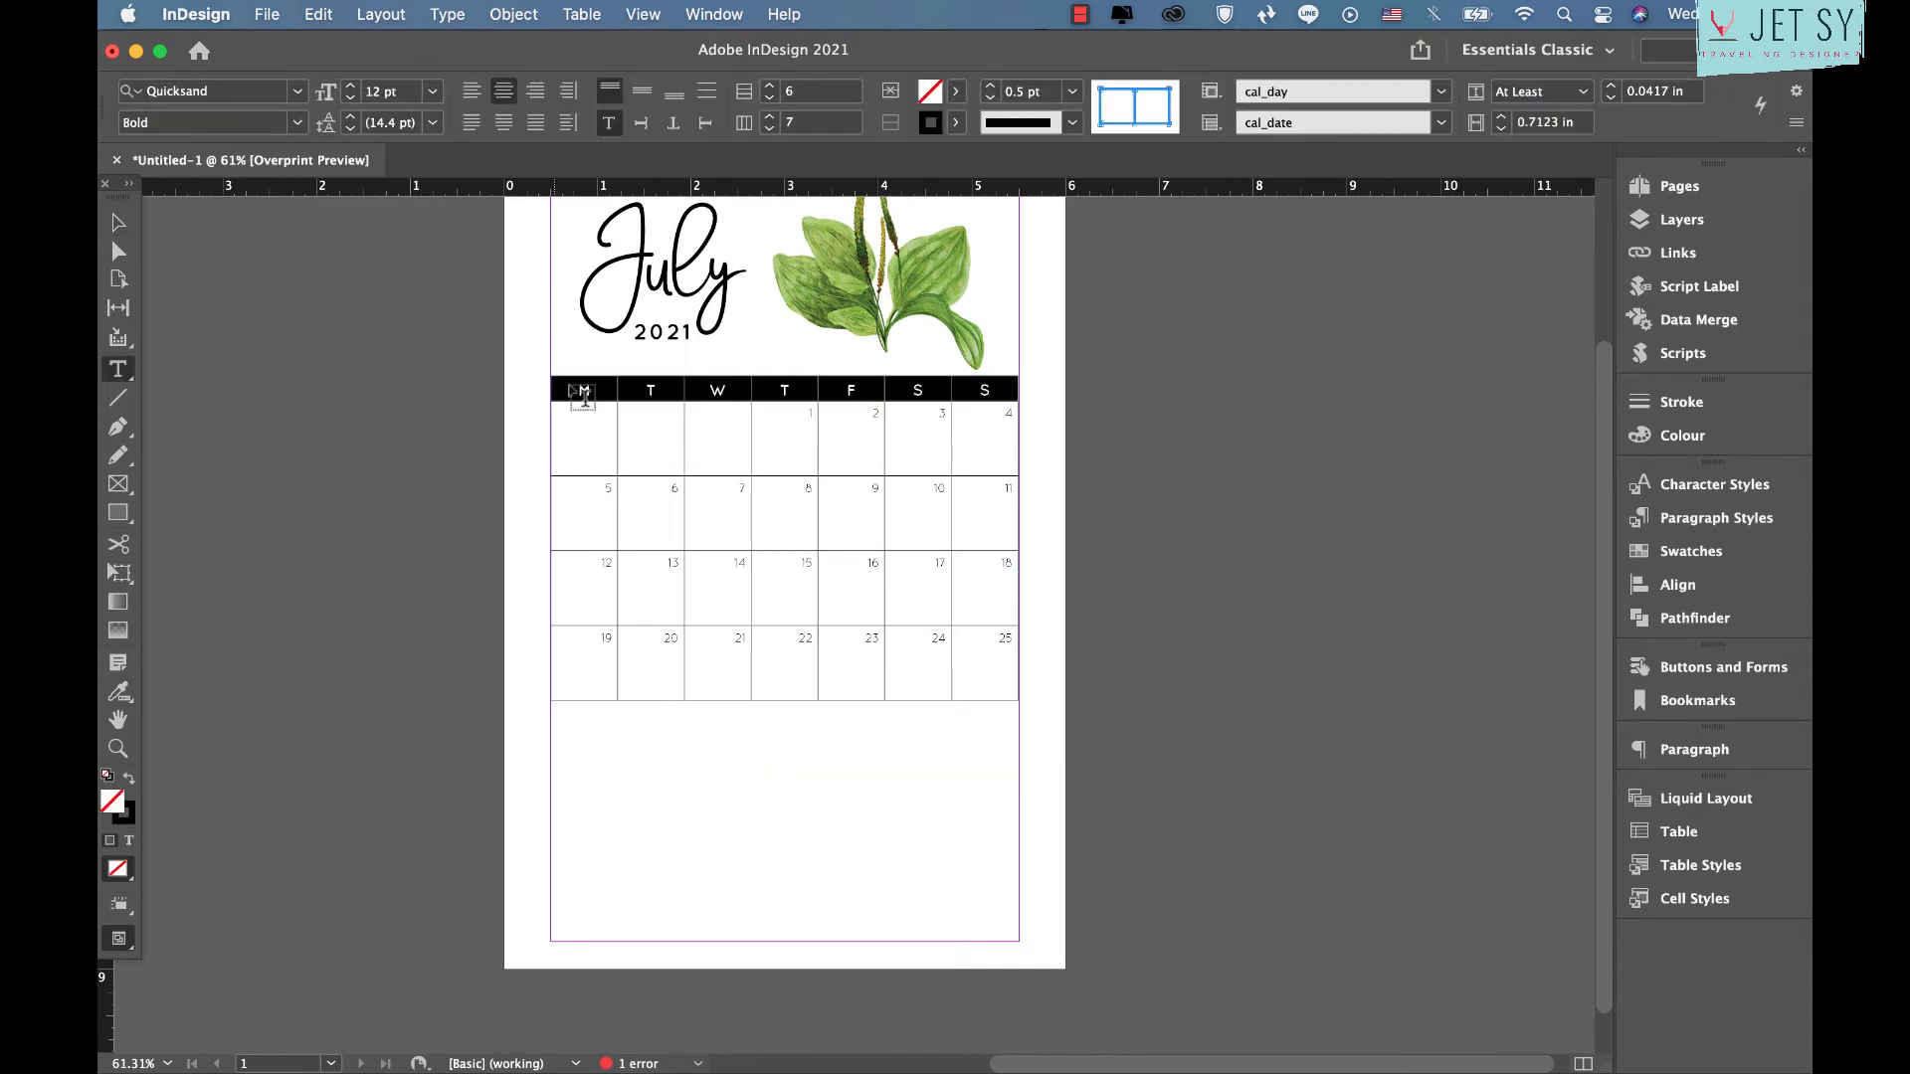
pyautogui.click(957, 91)
pyautogui.scroll(-3, 886, 303)
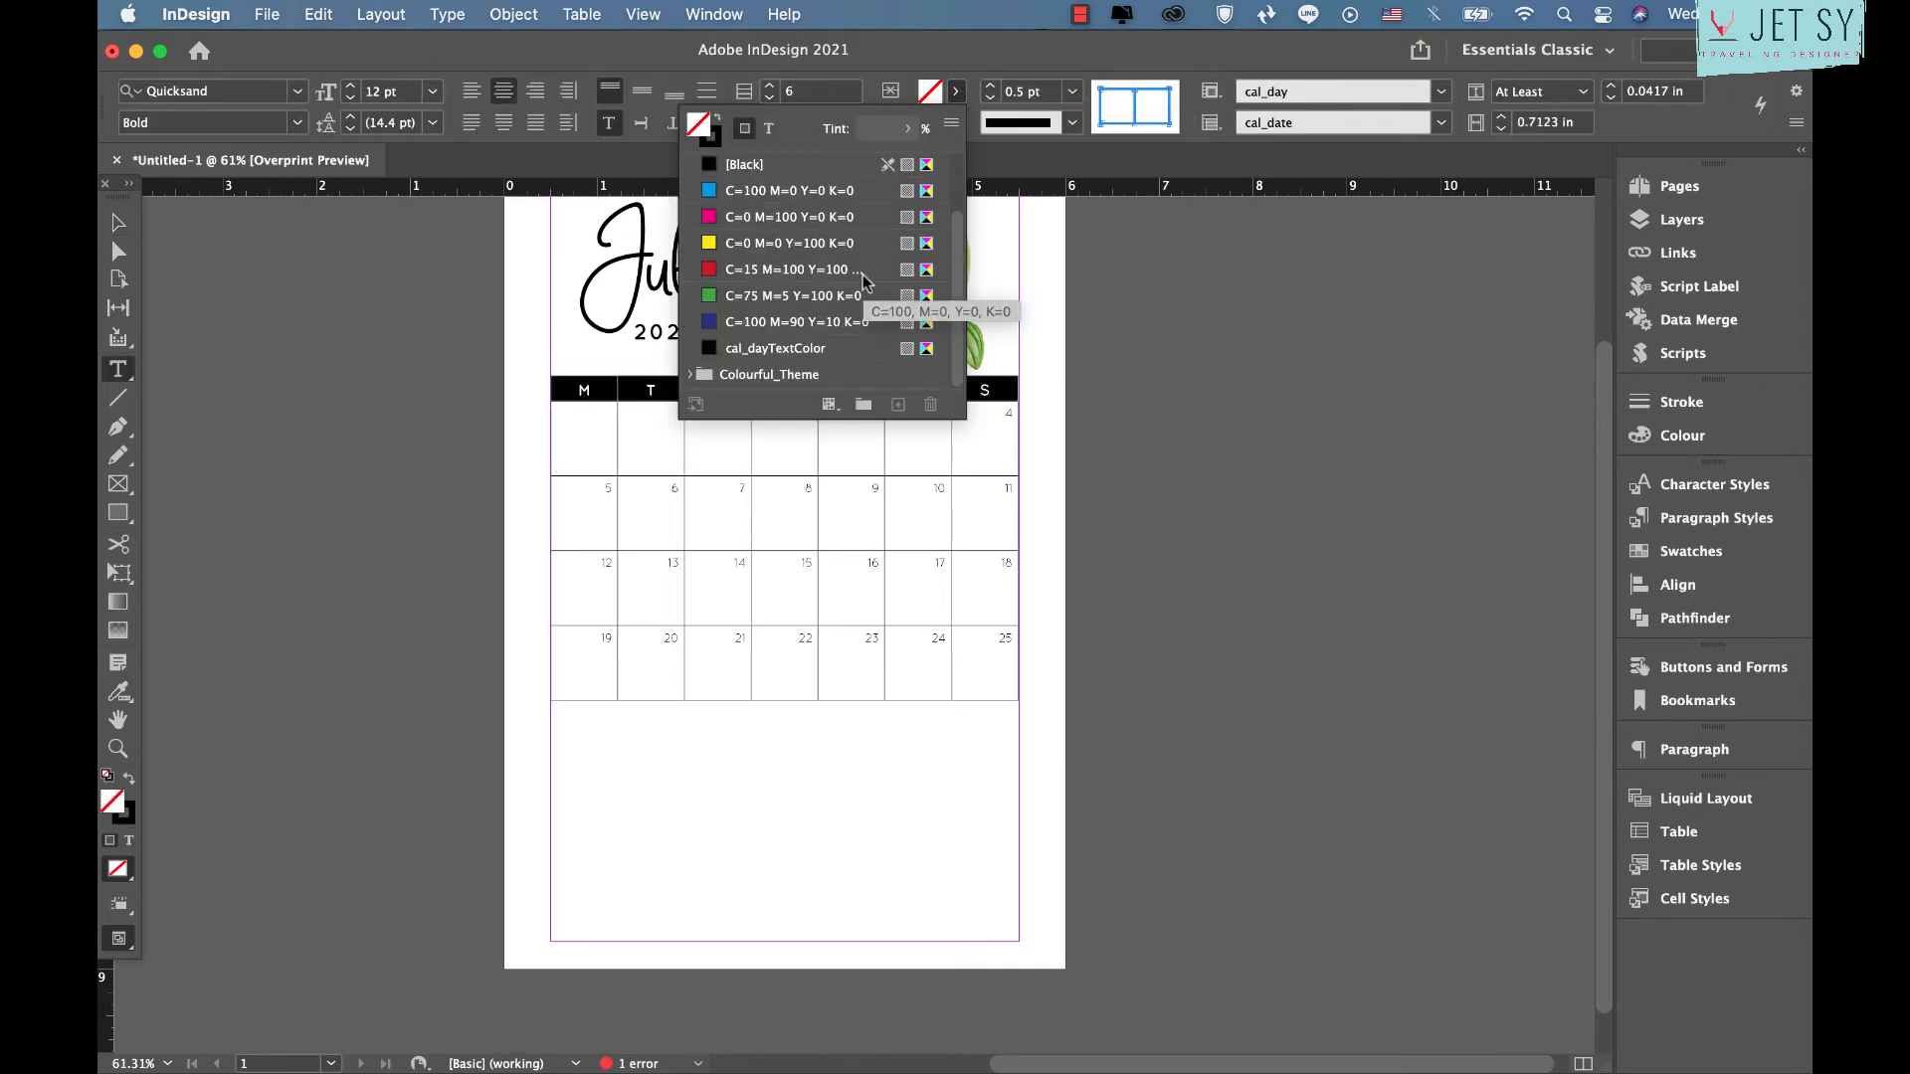
pyautogui.click(686, 376)
pyautogui.click(791, 322)
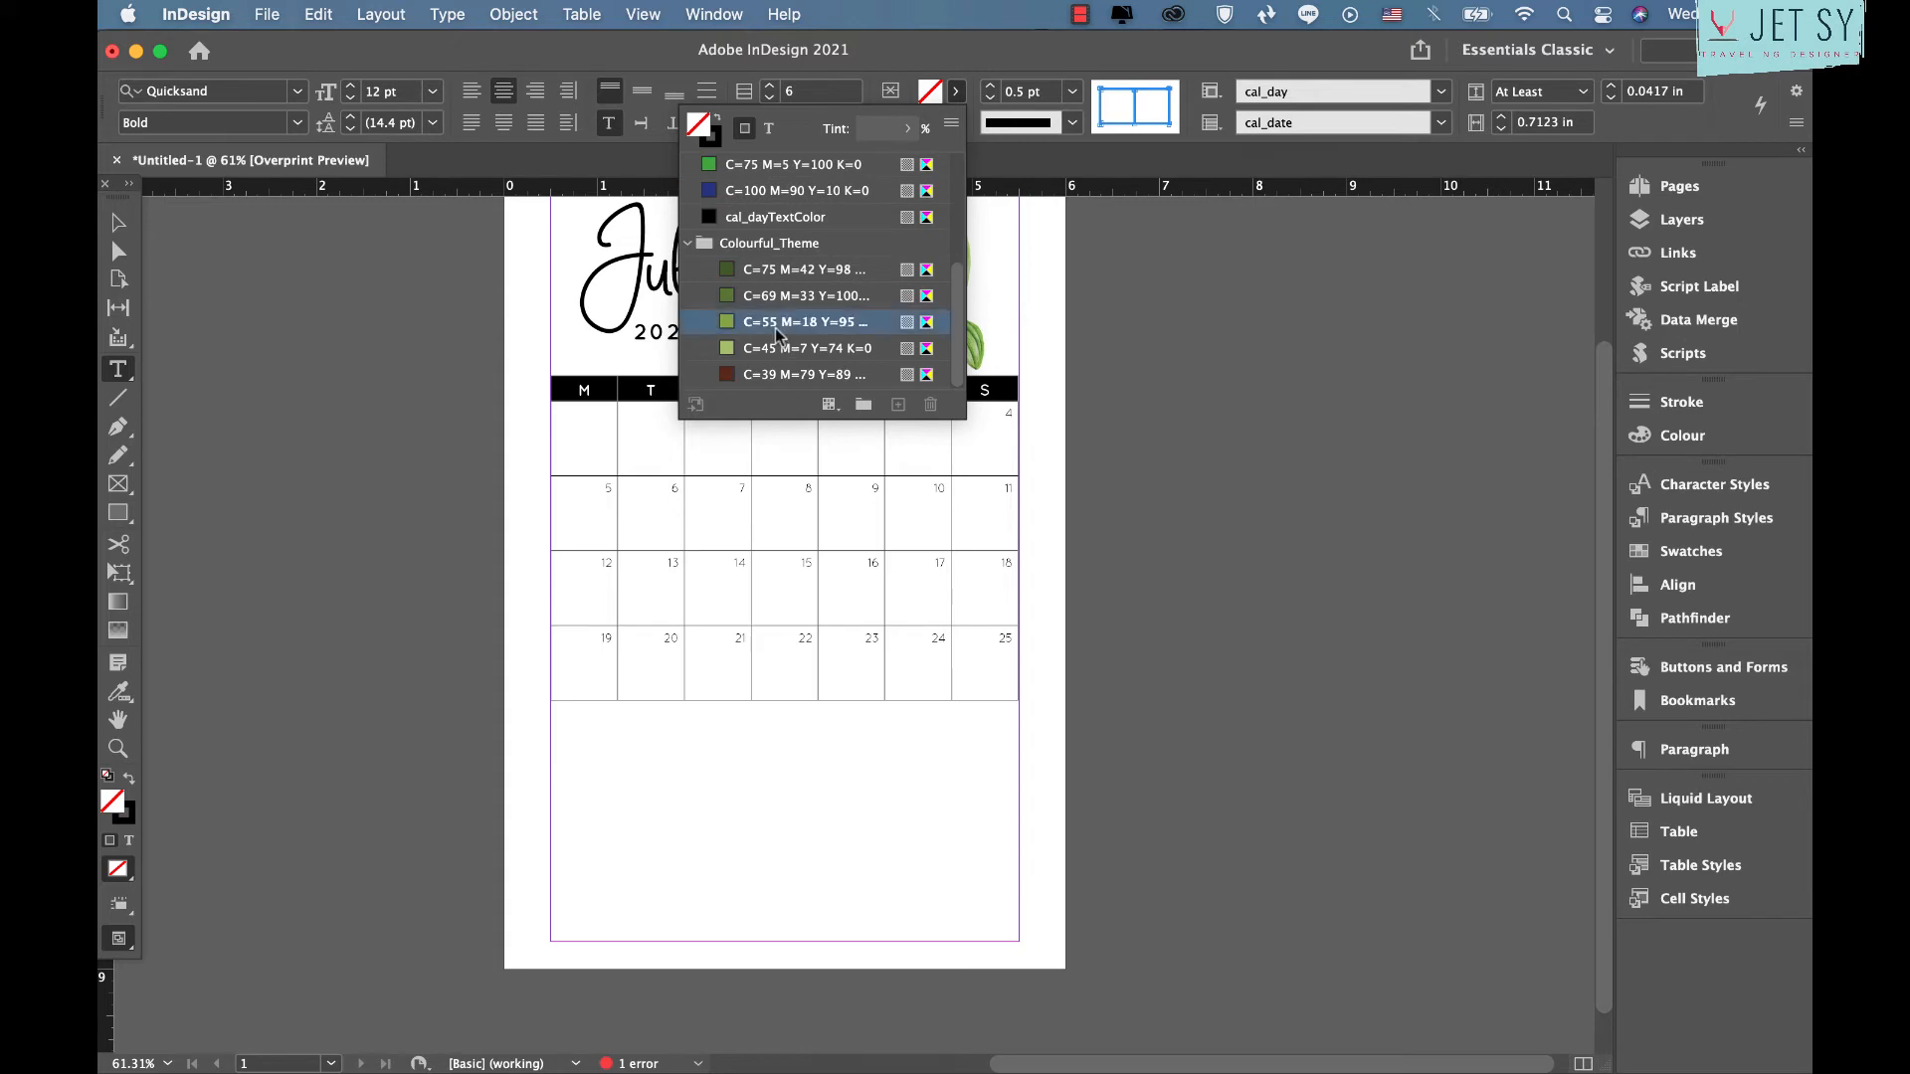
pyautogui.press('Escape')
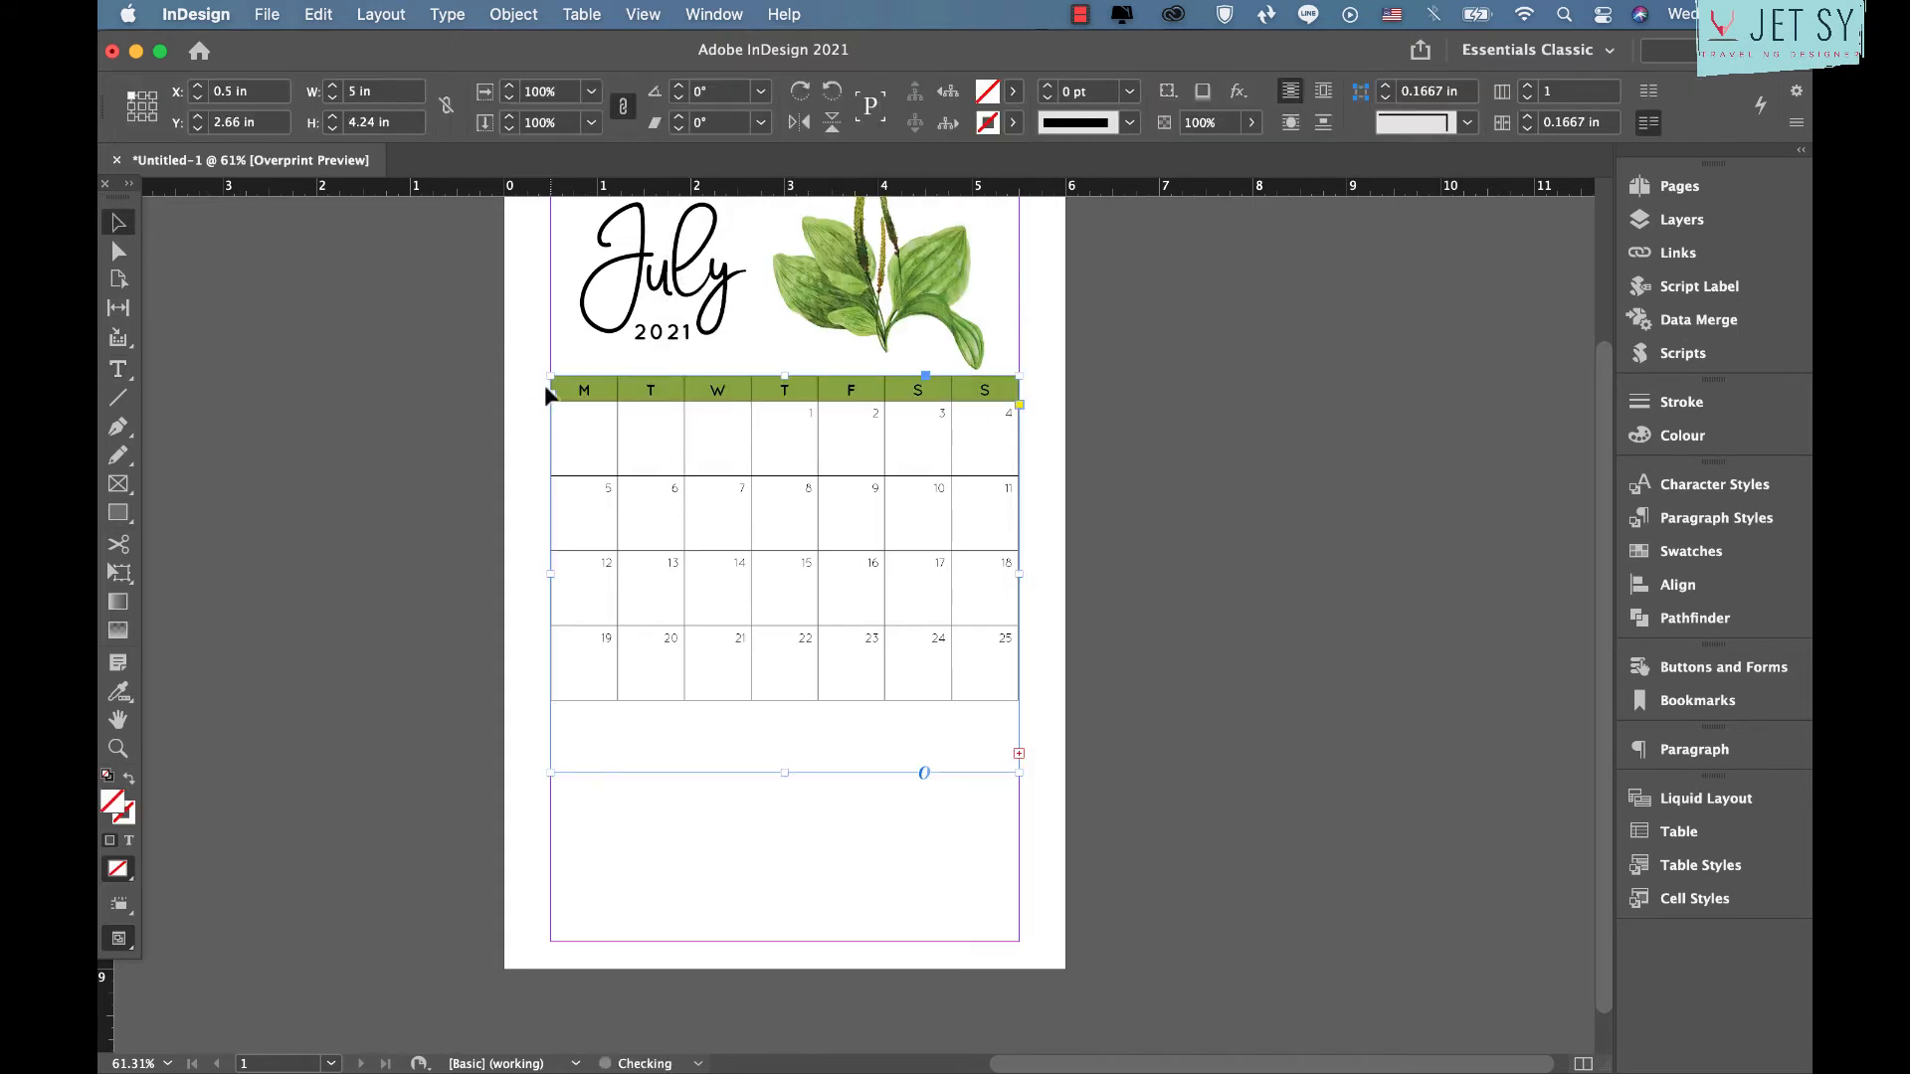
# Set the text colour of the weekday header row to [Paper]
pyautogui.doubleClick(575, 394)
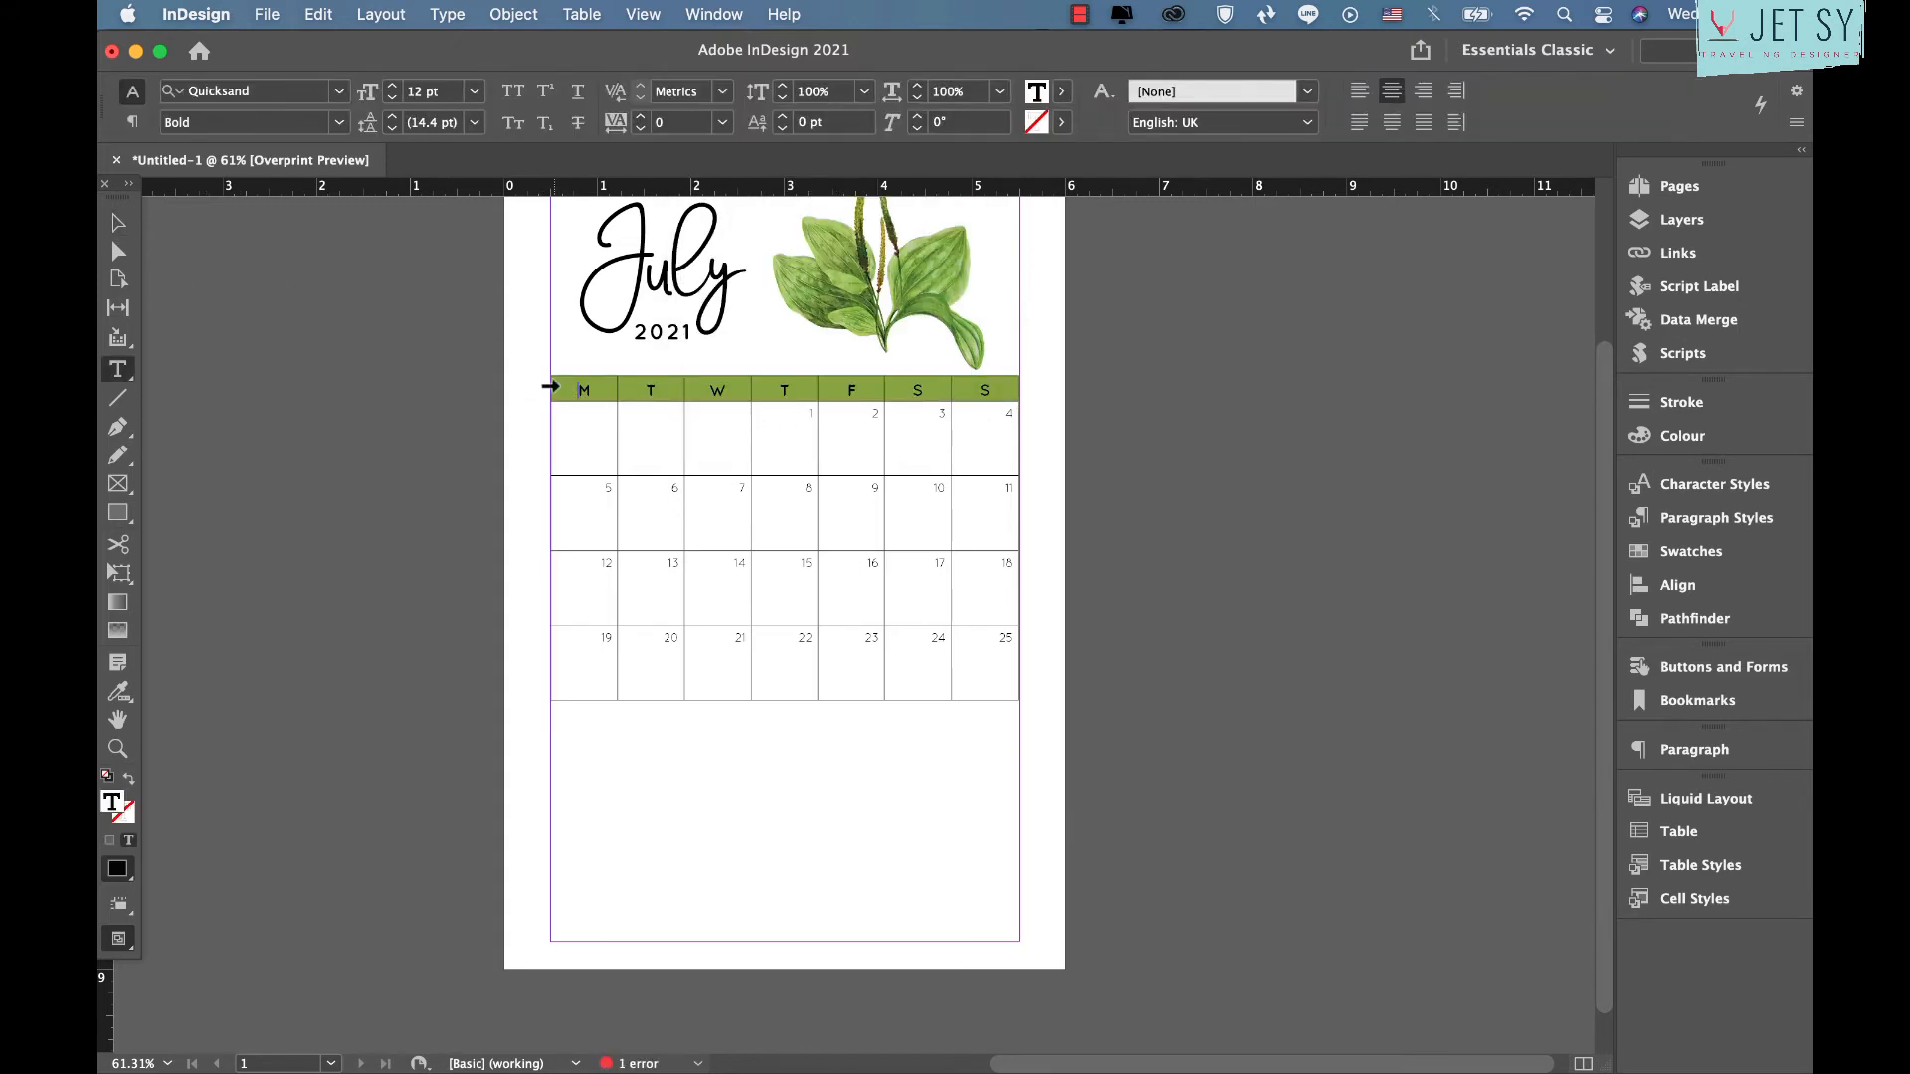
pyautogui.click(554, 387)
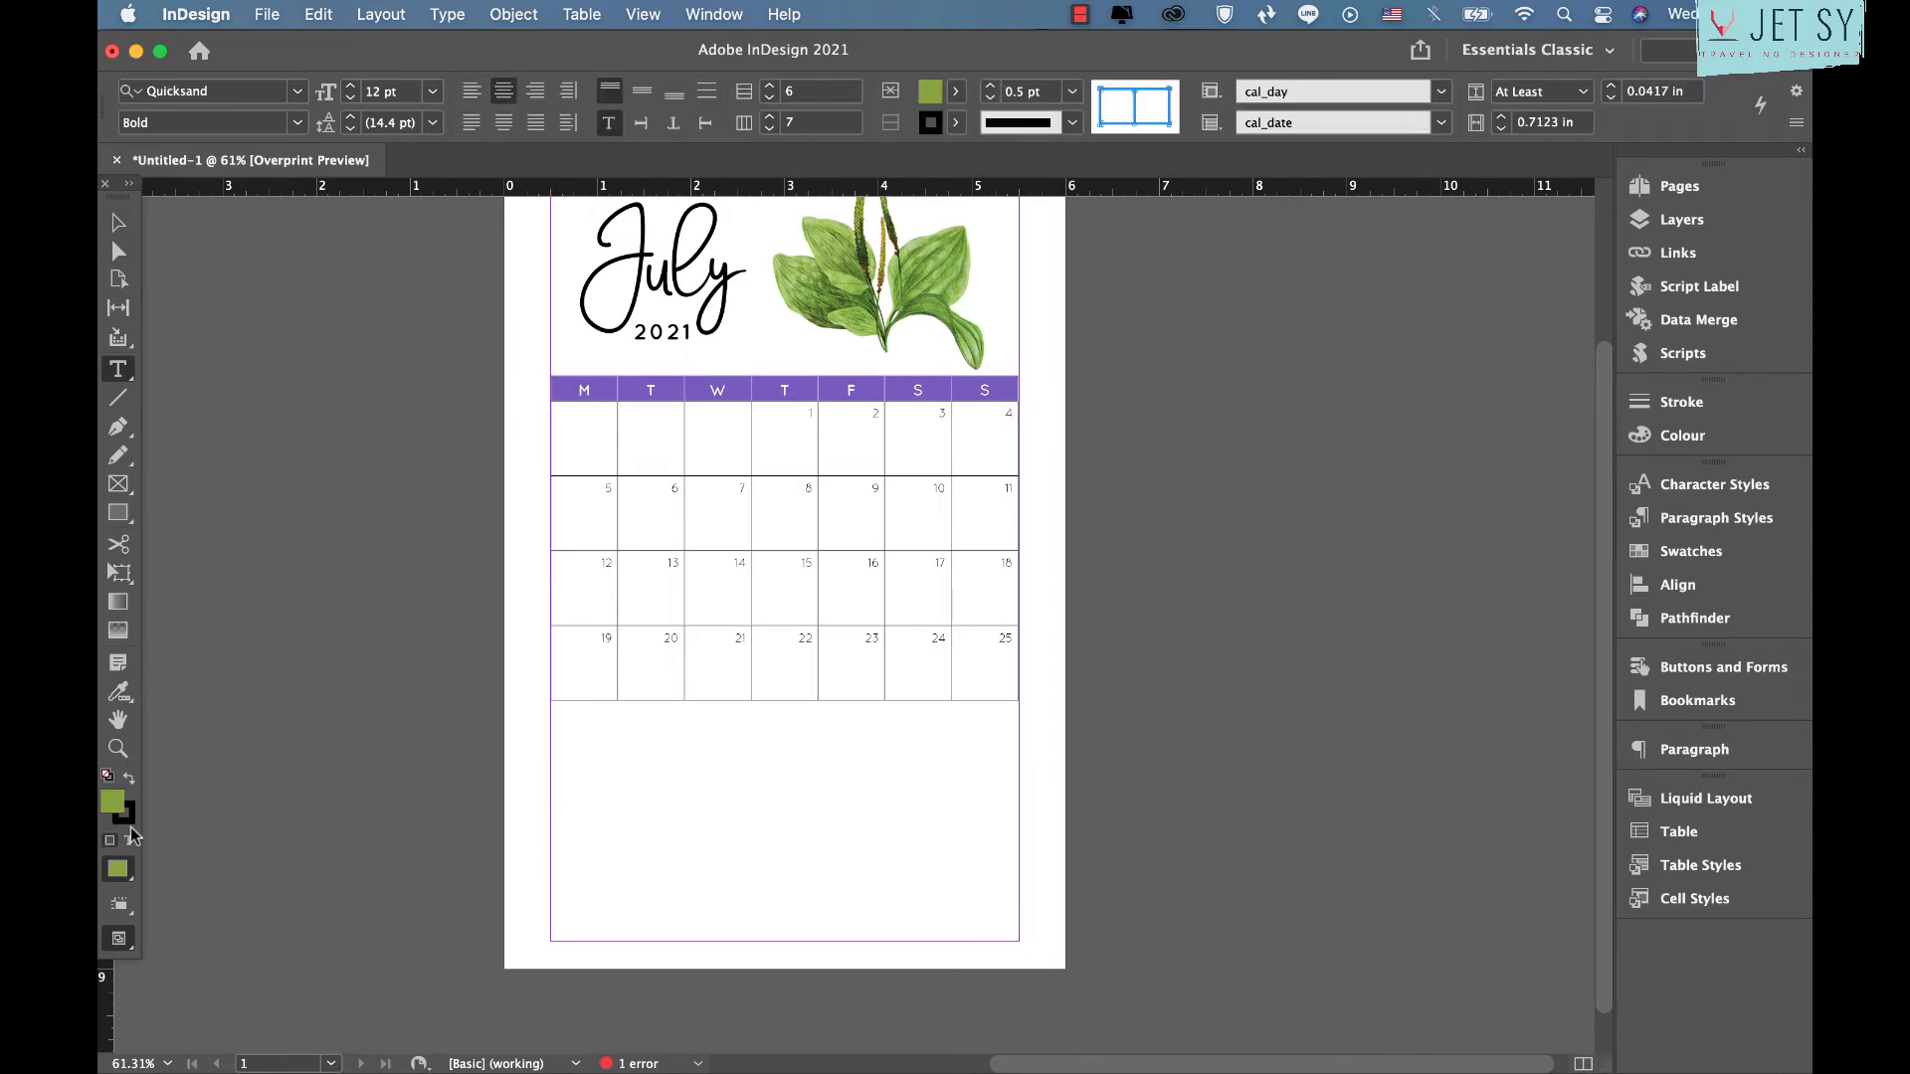
pyautogui.click(129, 841)
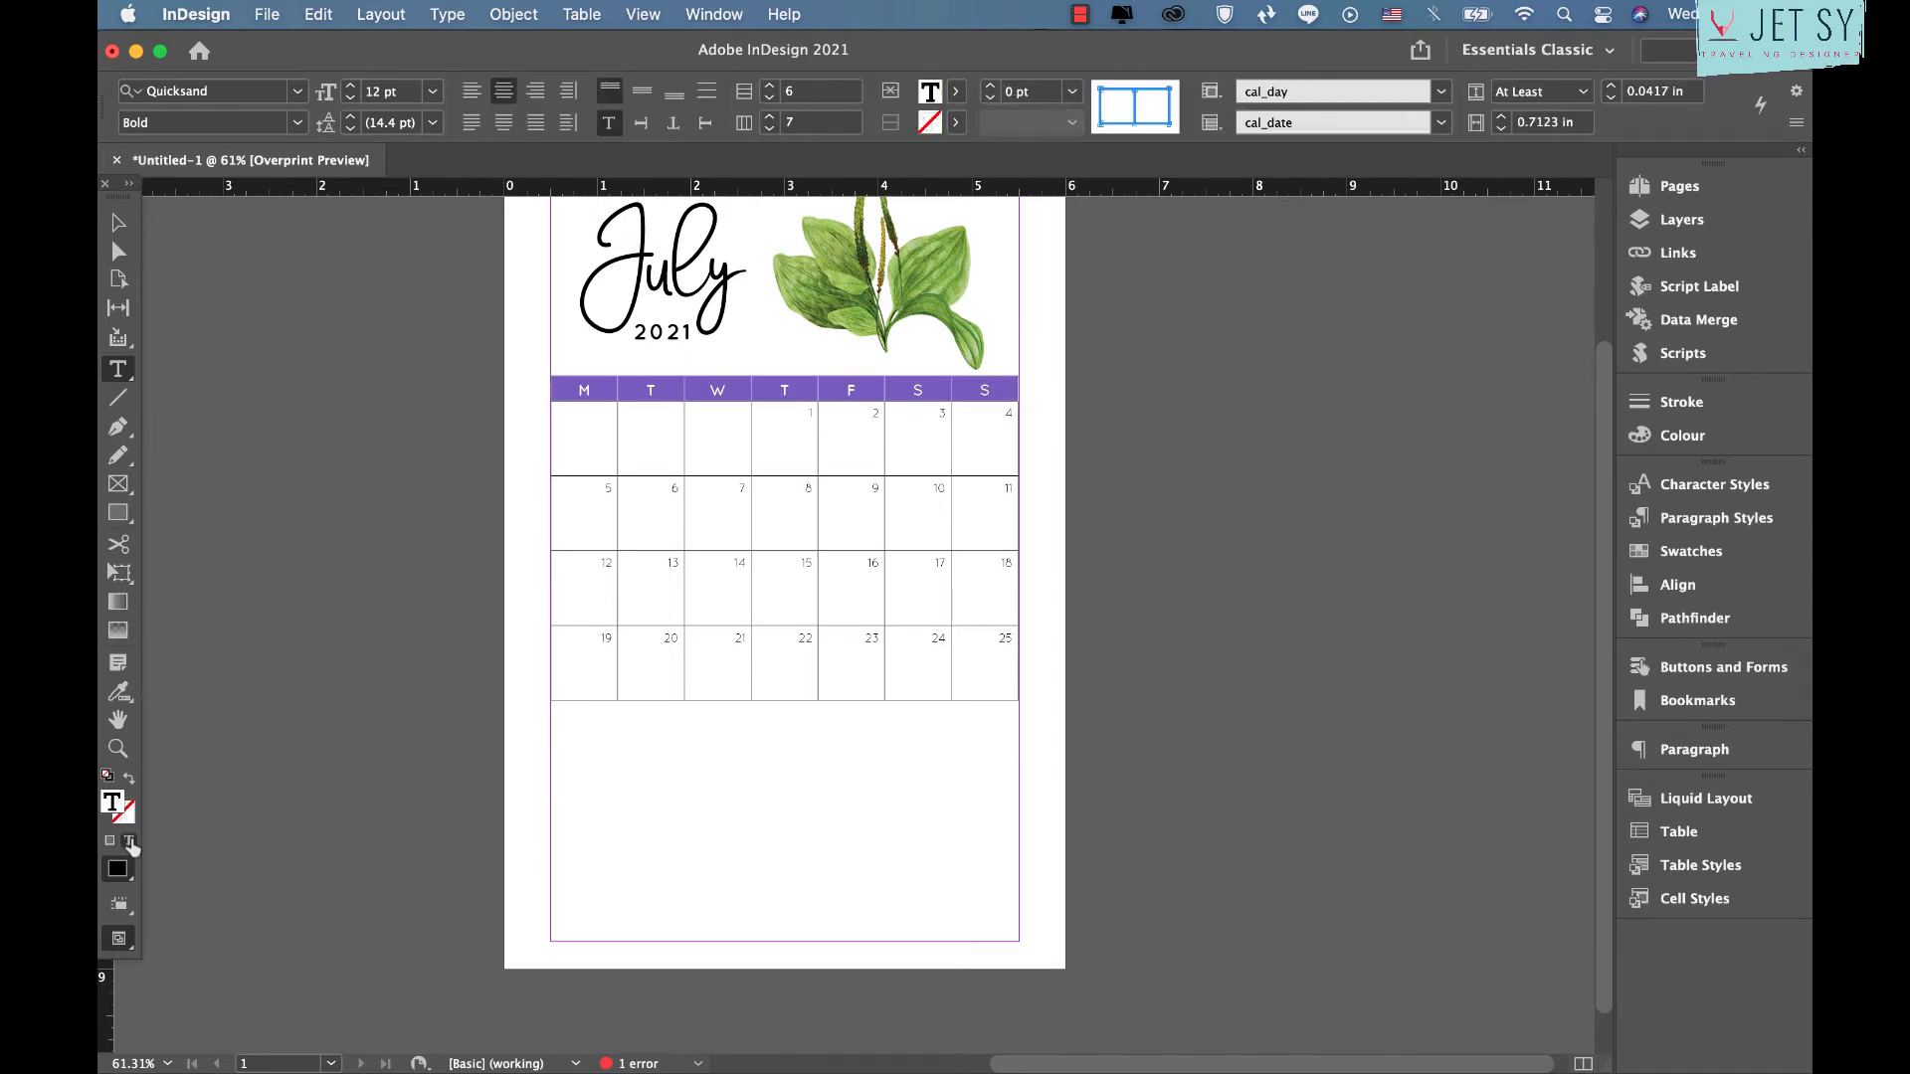
pyautogui.click(957, 92)
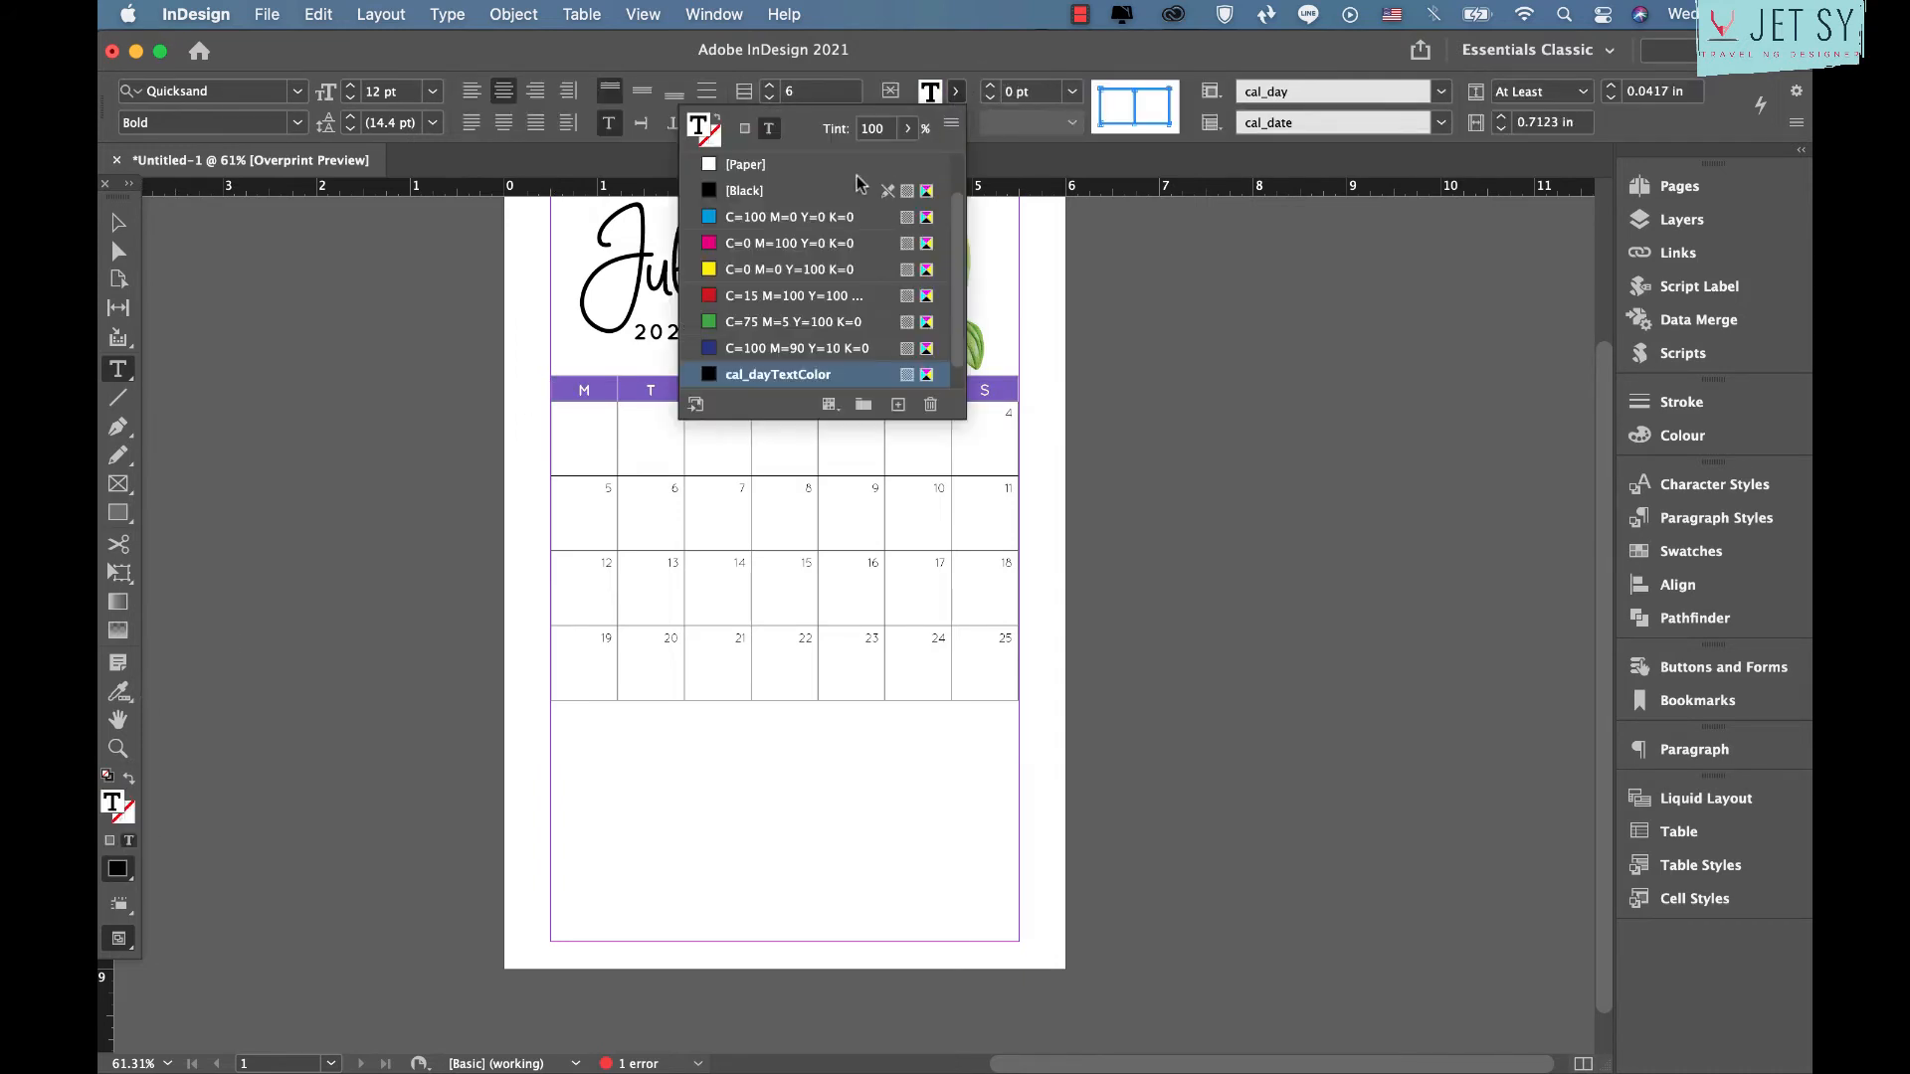
pyautogui.click(766, 166)
pyautogui.press('Escape')
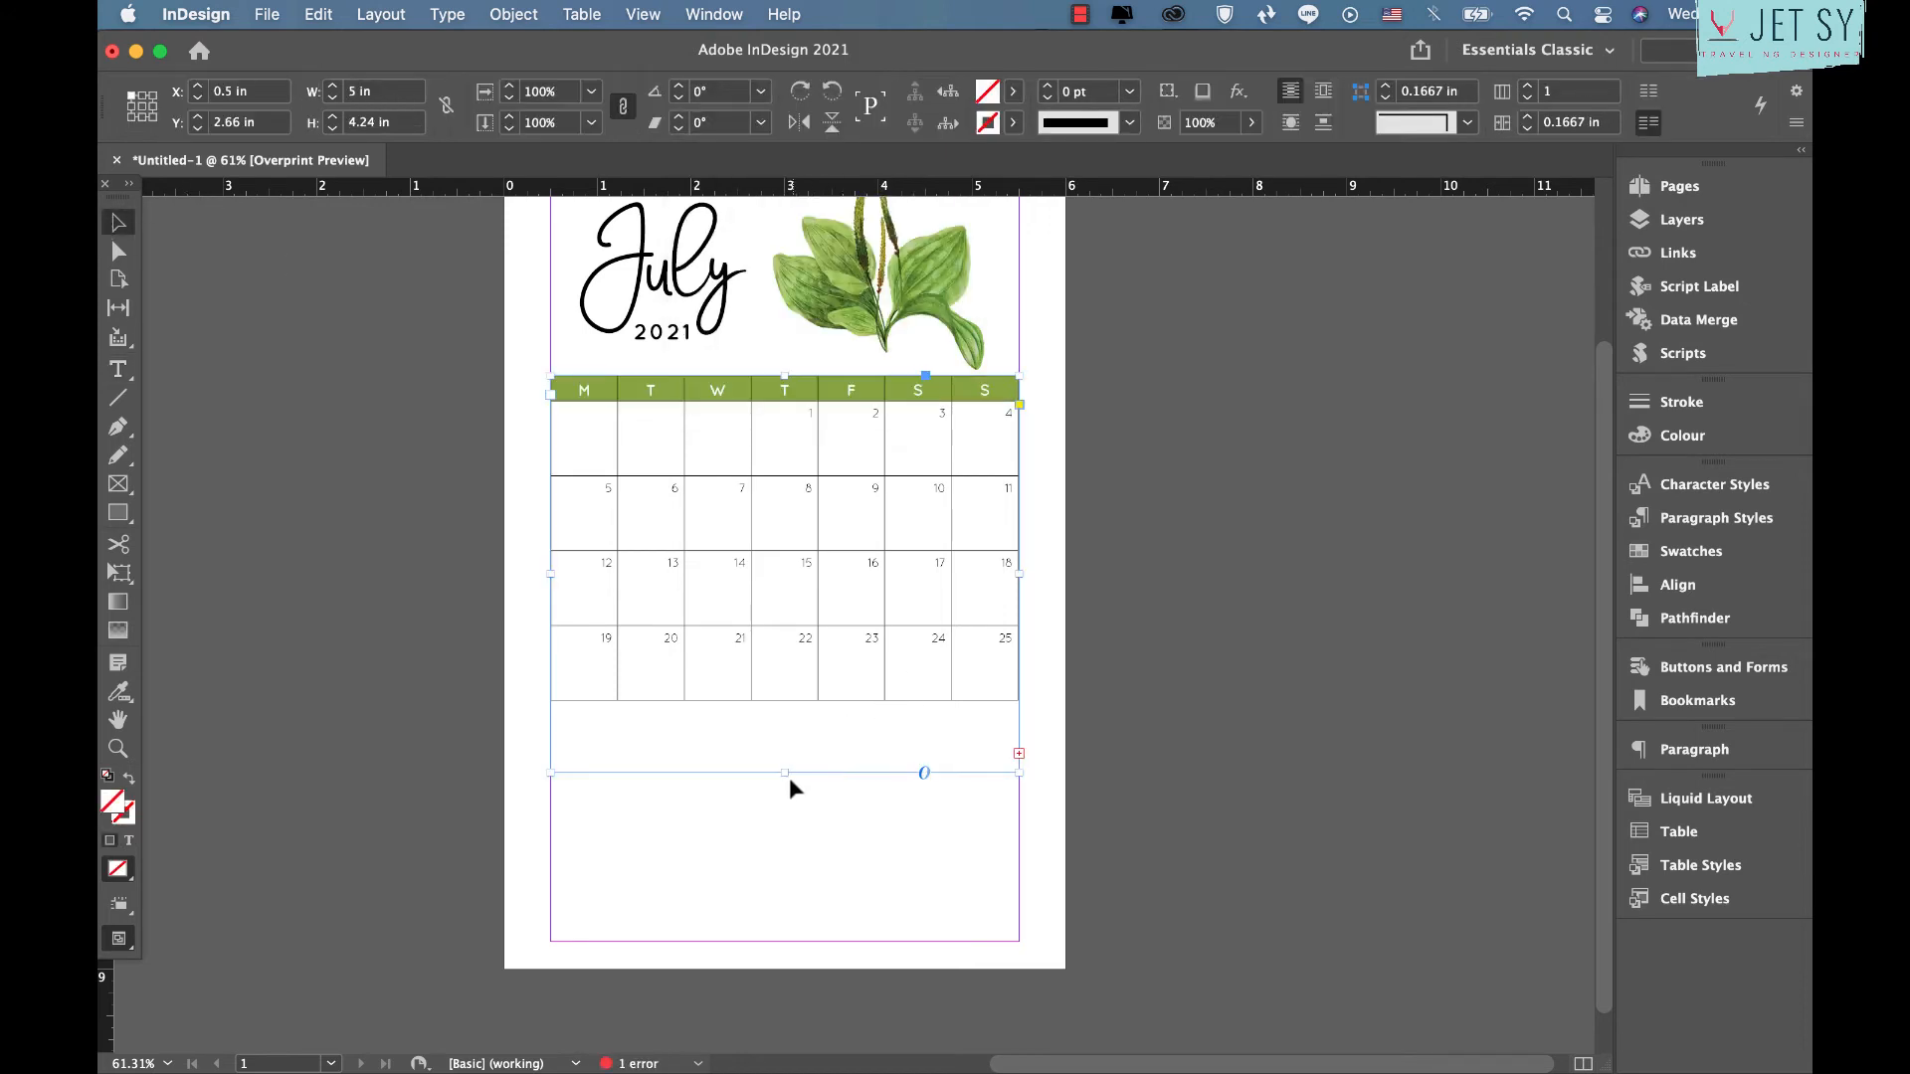
# Extend the calendar frame to about 4.27 in high and format all date cells as 9 pt Quicksand Light, aligned right
pyautogui.moveTo(787, 773); pyautogui.dragTo(787, 777)
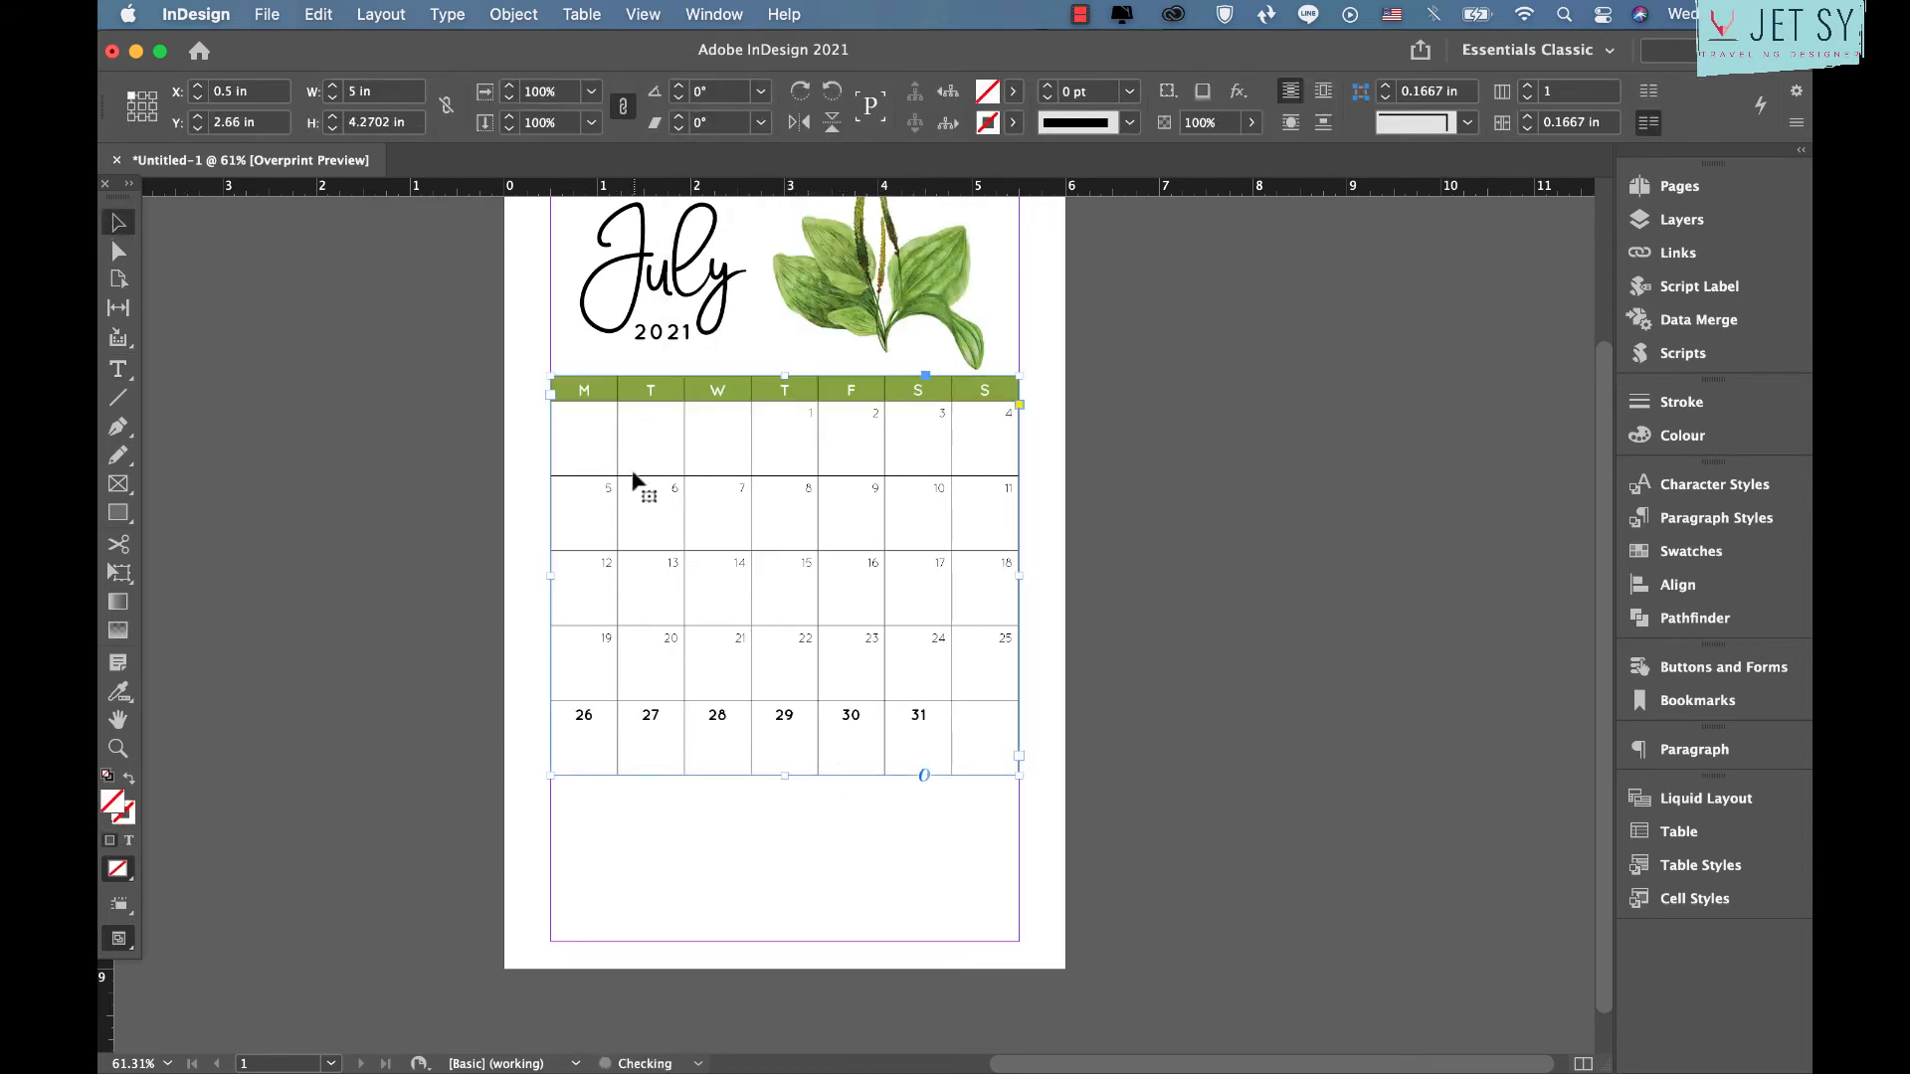
pyautogui.doubleClick(600, 455)
pyautogui.moveTo(600, 455); pyautogui.dragTo(1006, 813)
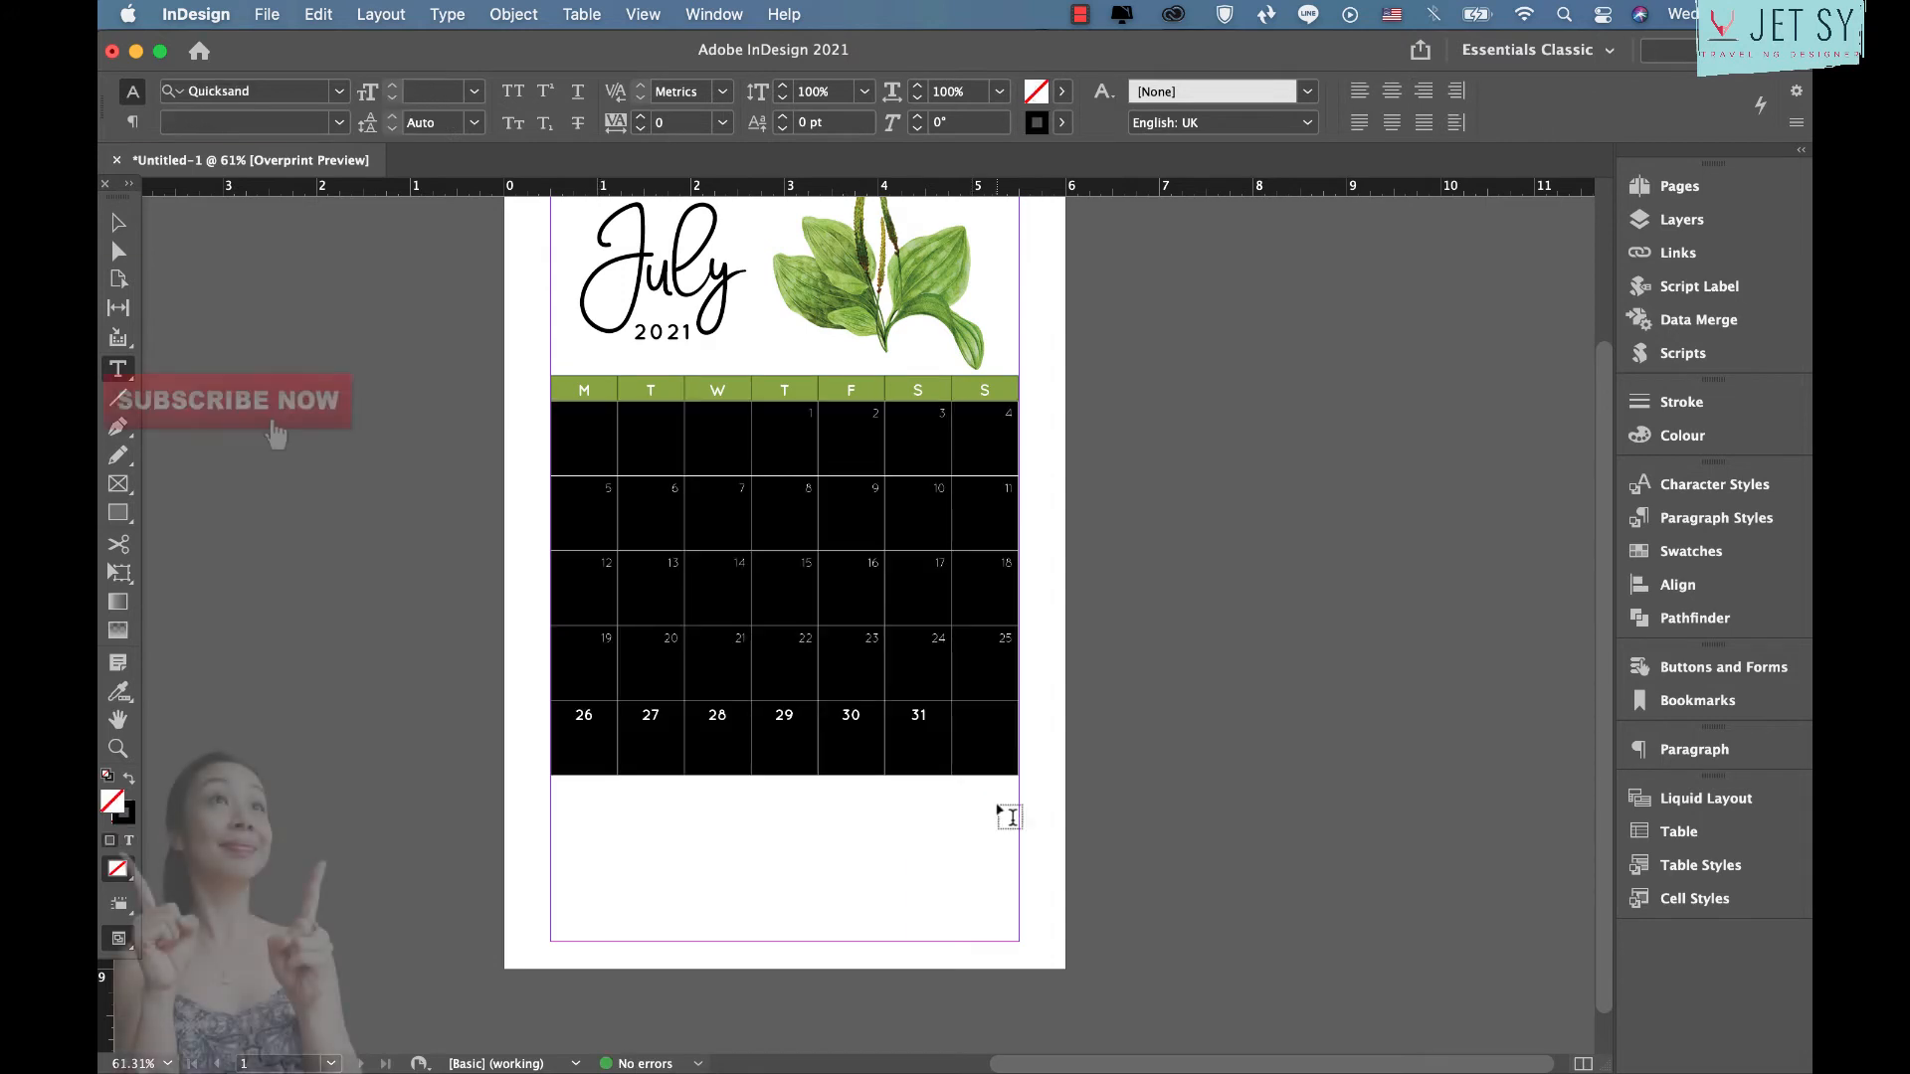
pyautogui.write('9')
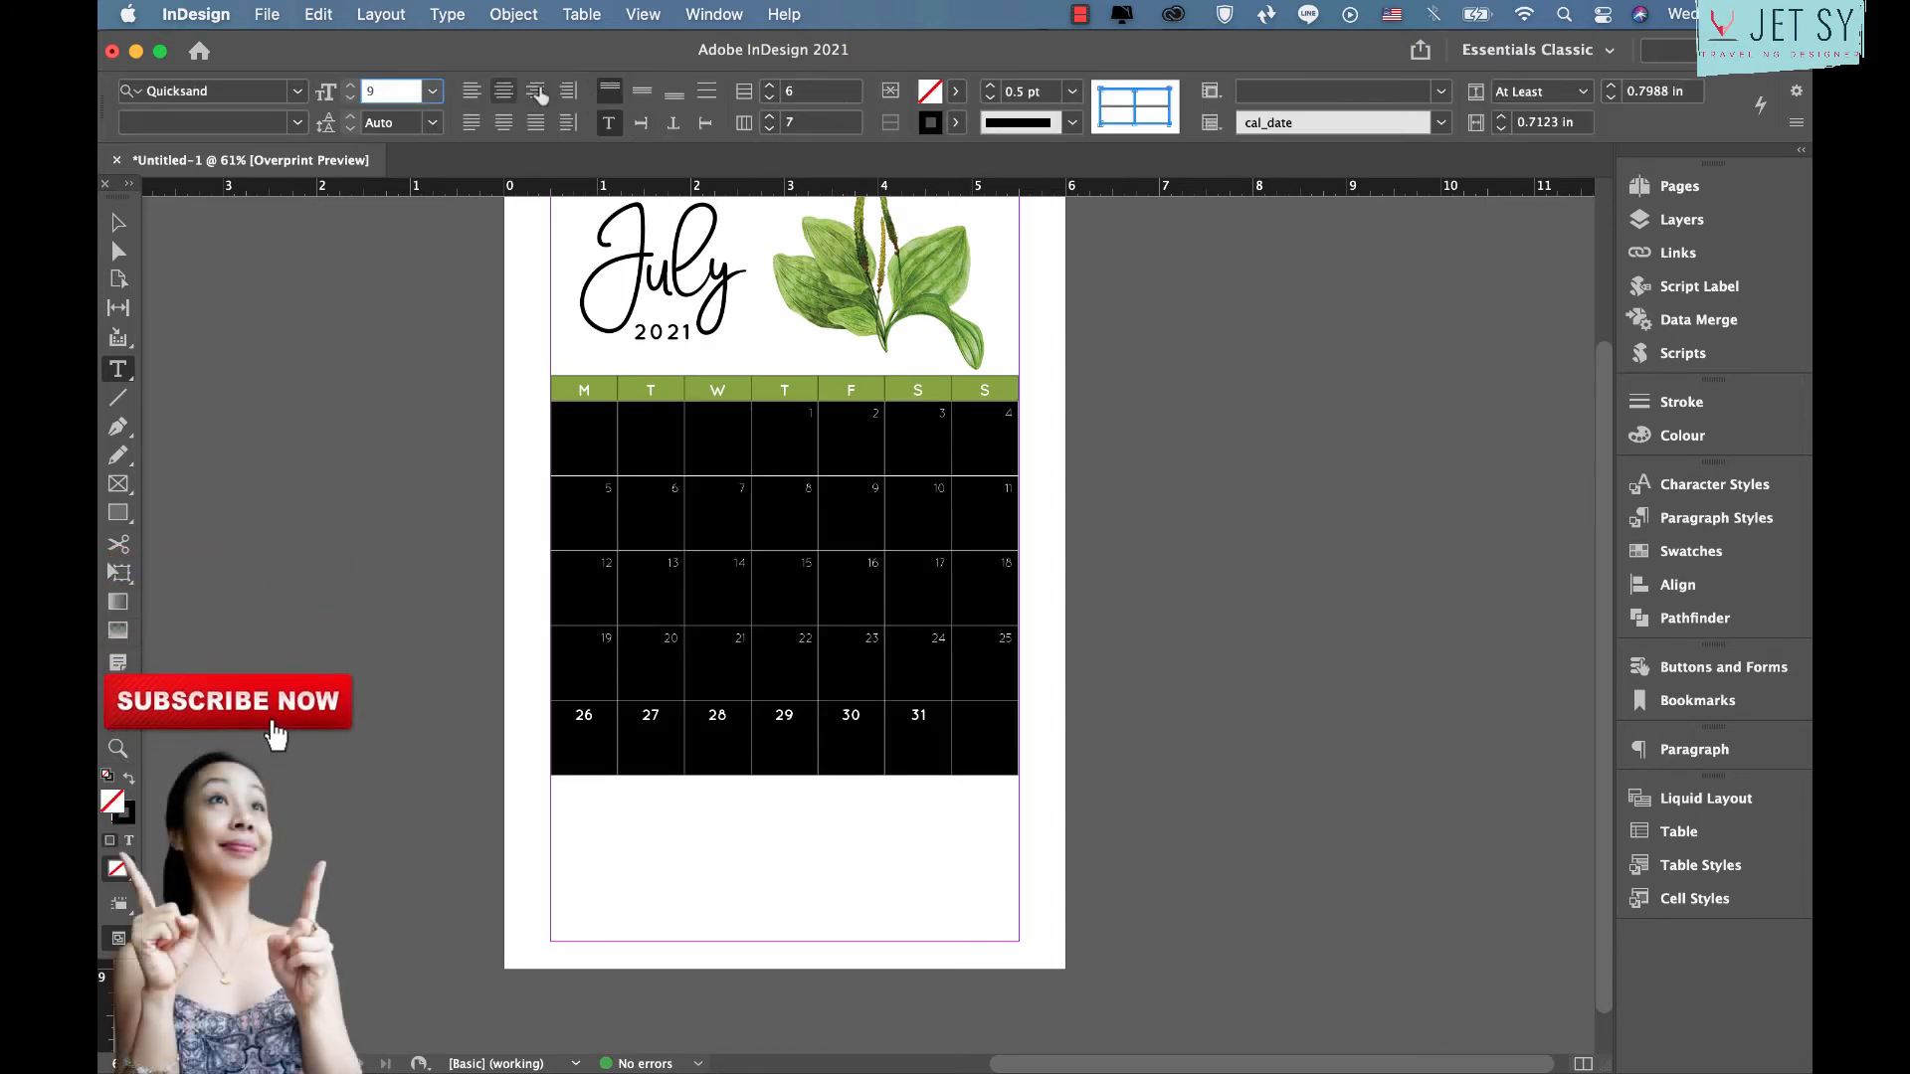
pyautogui.press('Return')
pyautogui.click(296, 123)
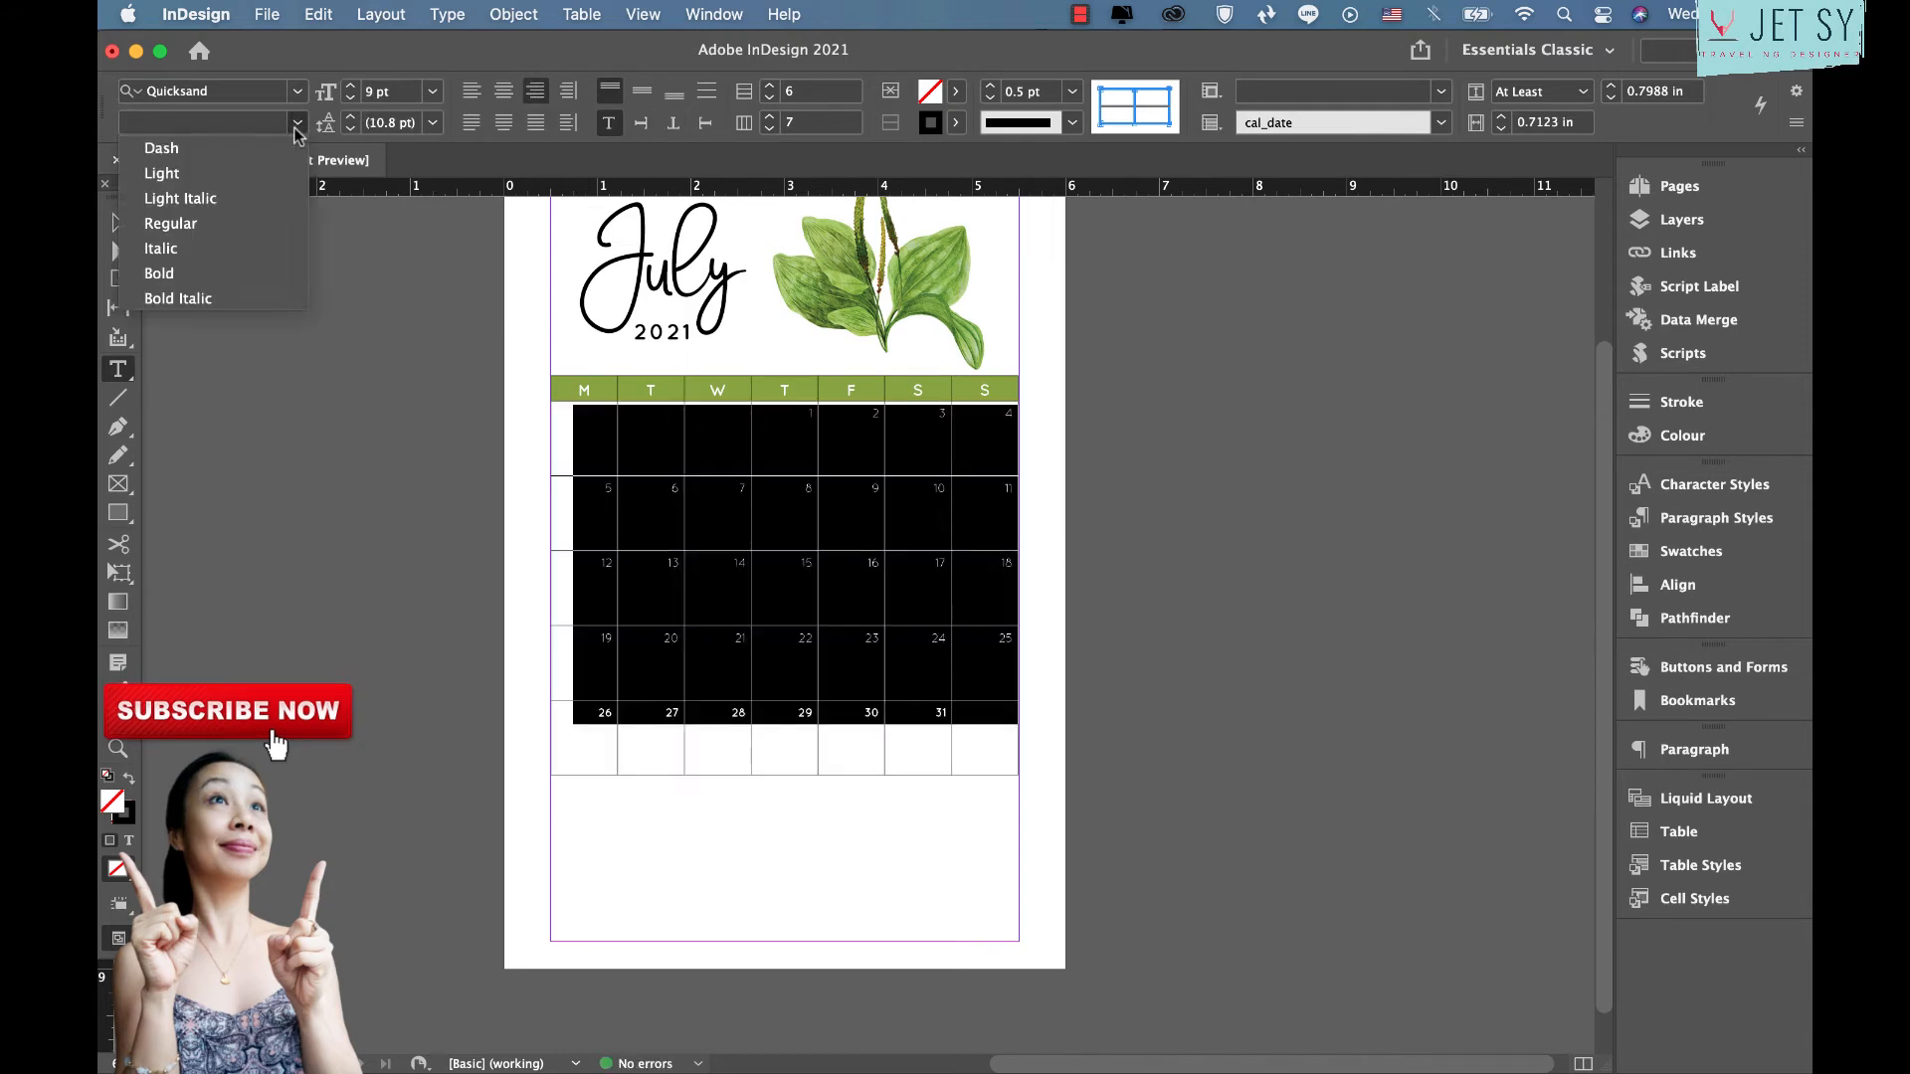
pyautogui.click(239, 174)
pyautogui.click(119, 222)
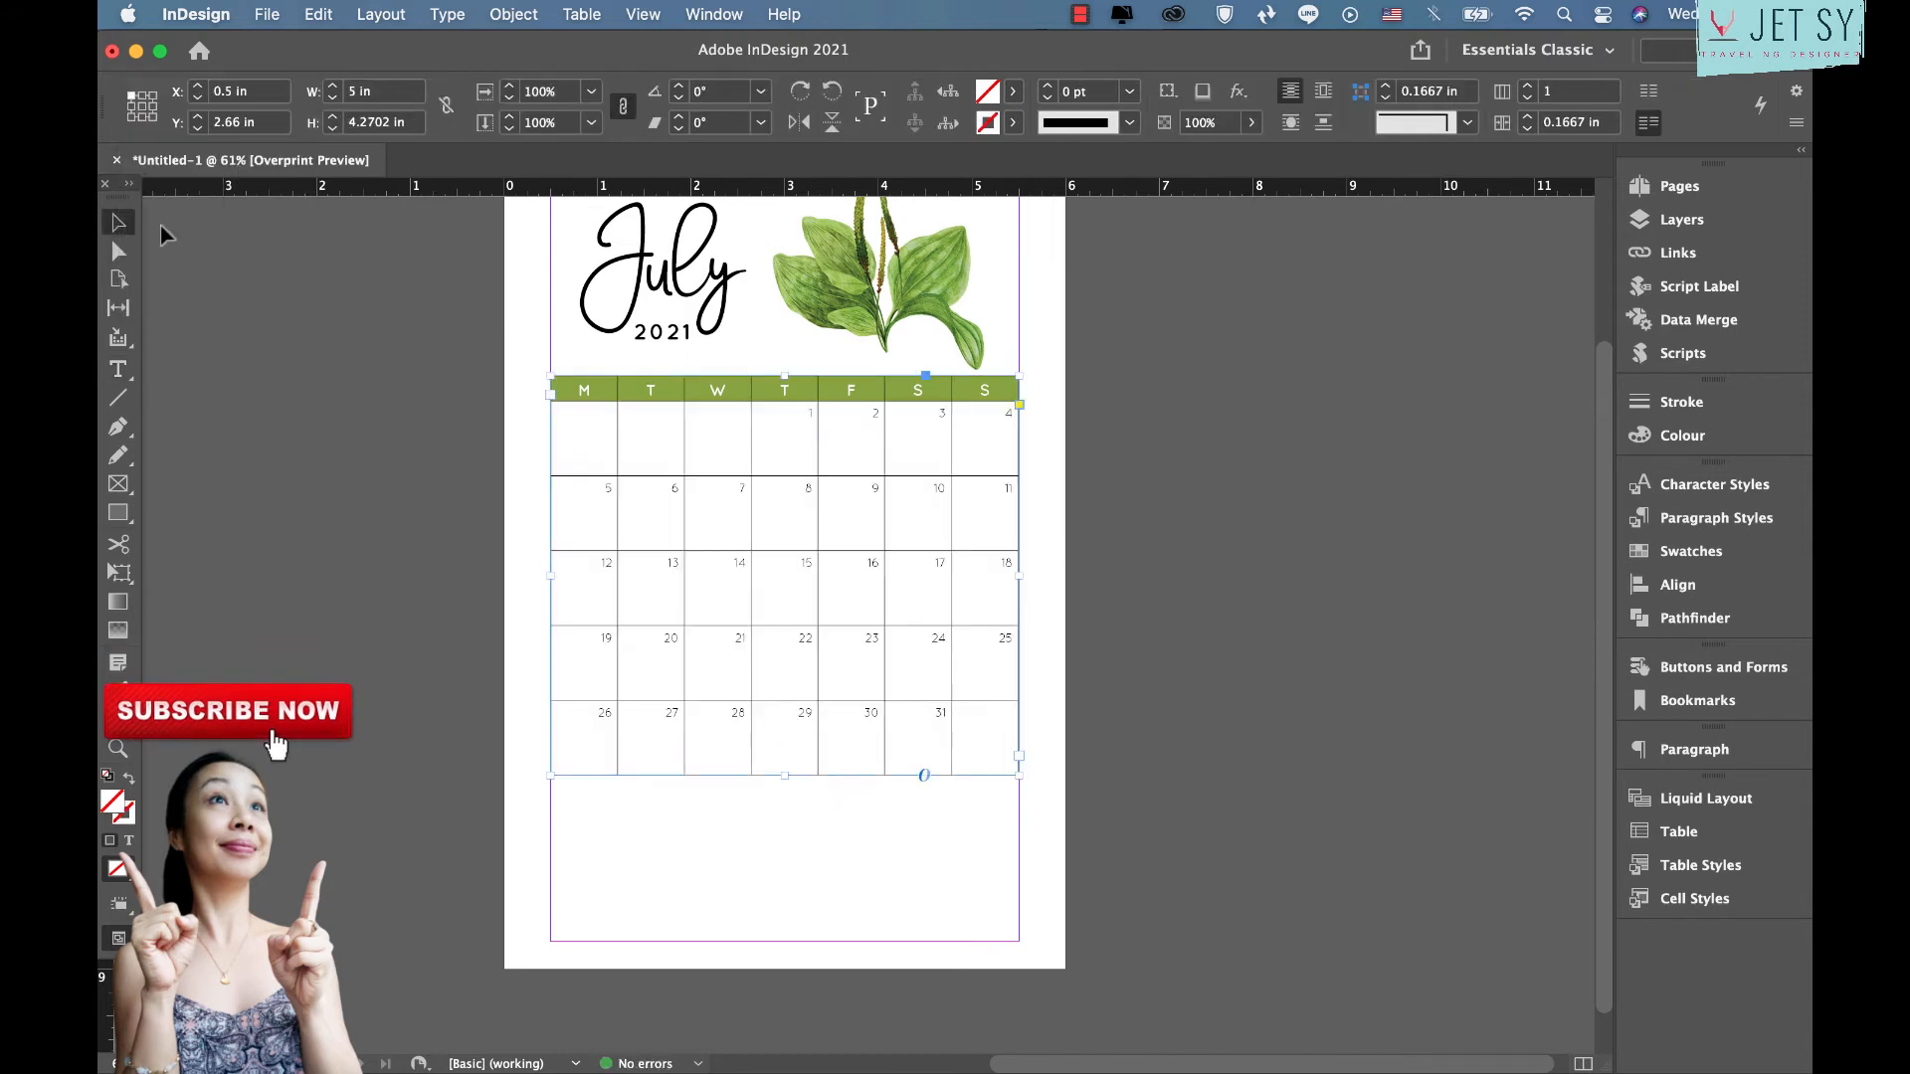
pyautogui.click(1158, 586)
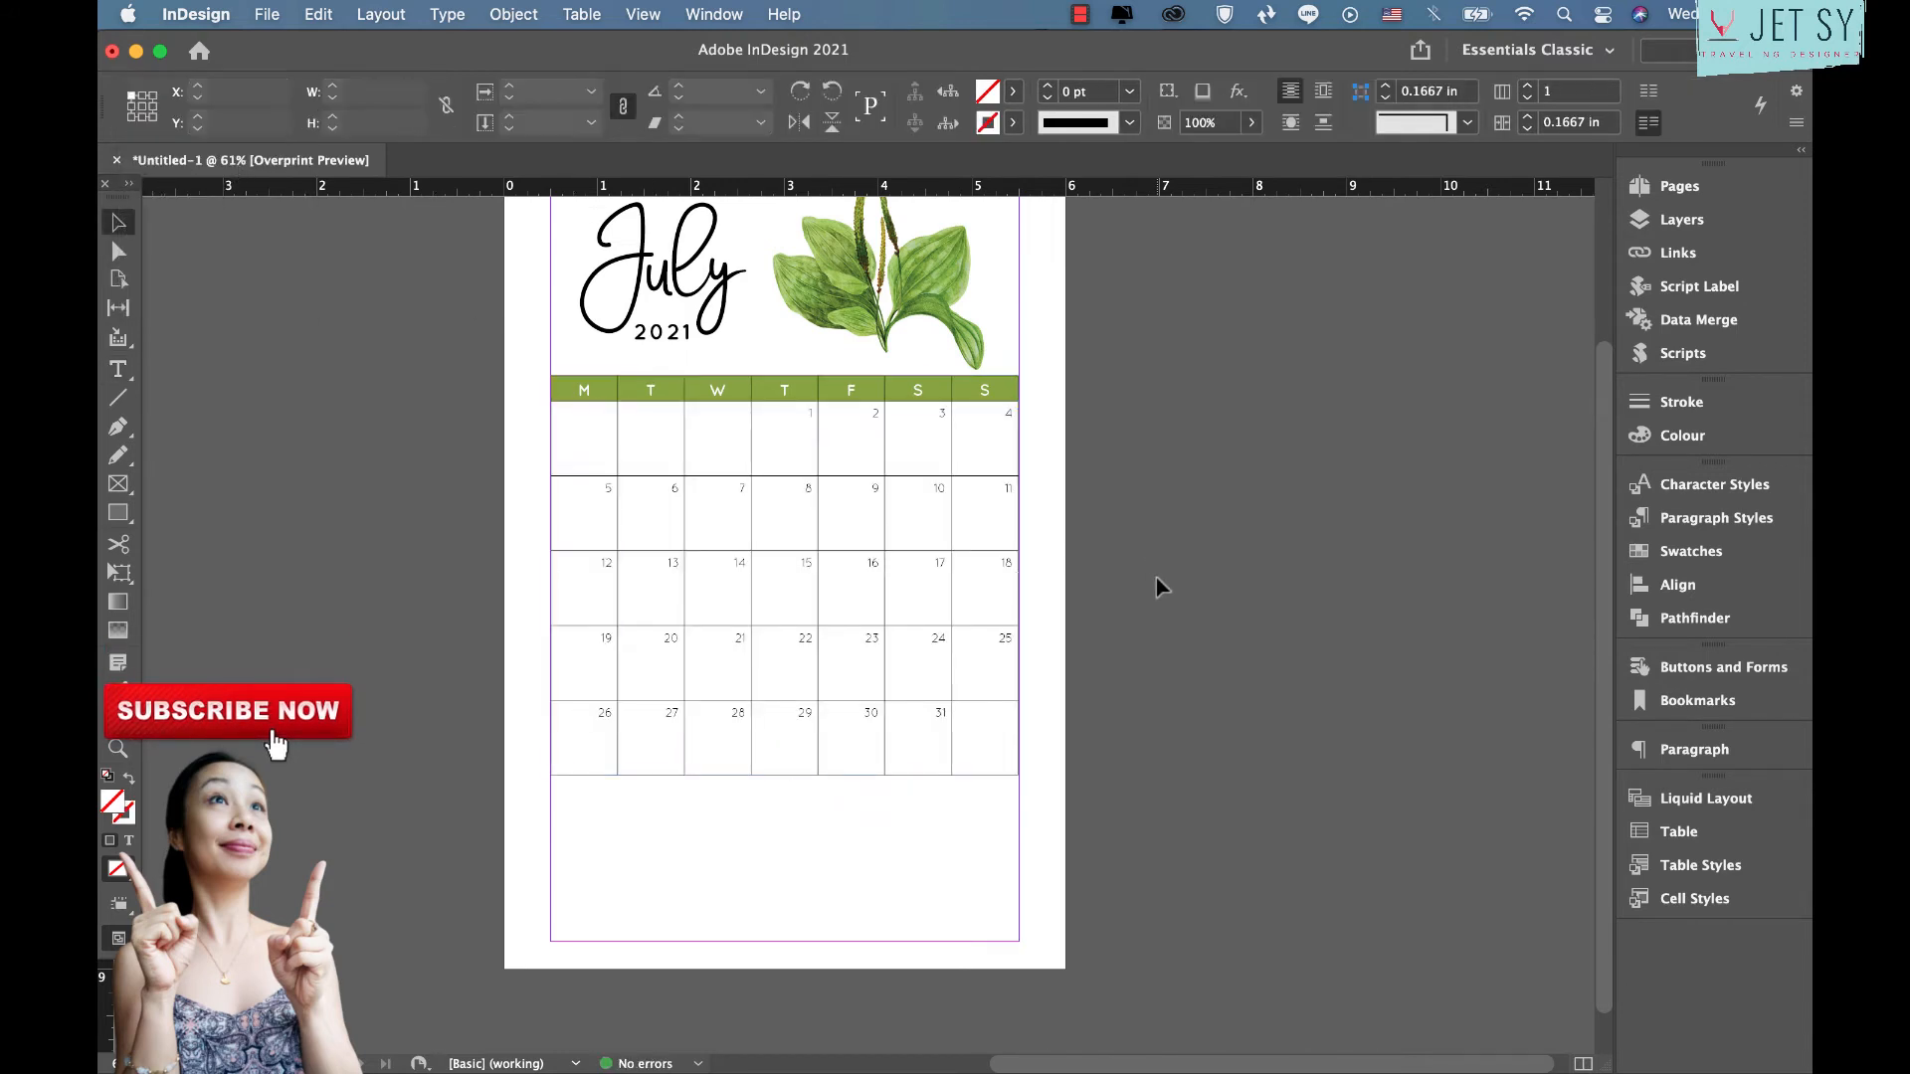
# Duplicate the 2021 text to just below the centre of the calendar grid and replace its wording with "notes"
pyautogui.scroll(-1, 885, 784)
pyautogui.rightClick(885, 784)
pyautogui.click(1102, 683)
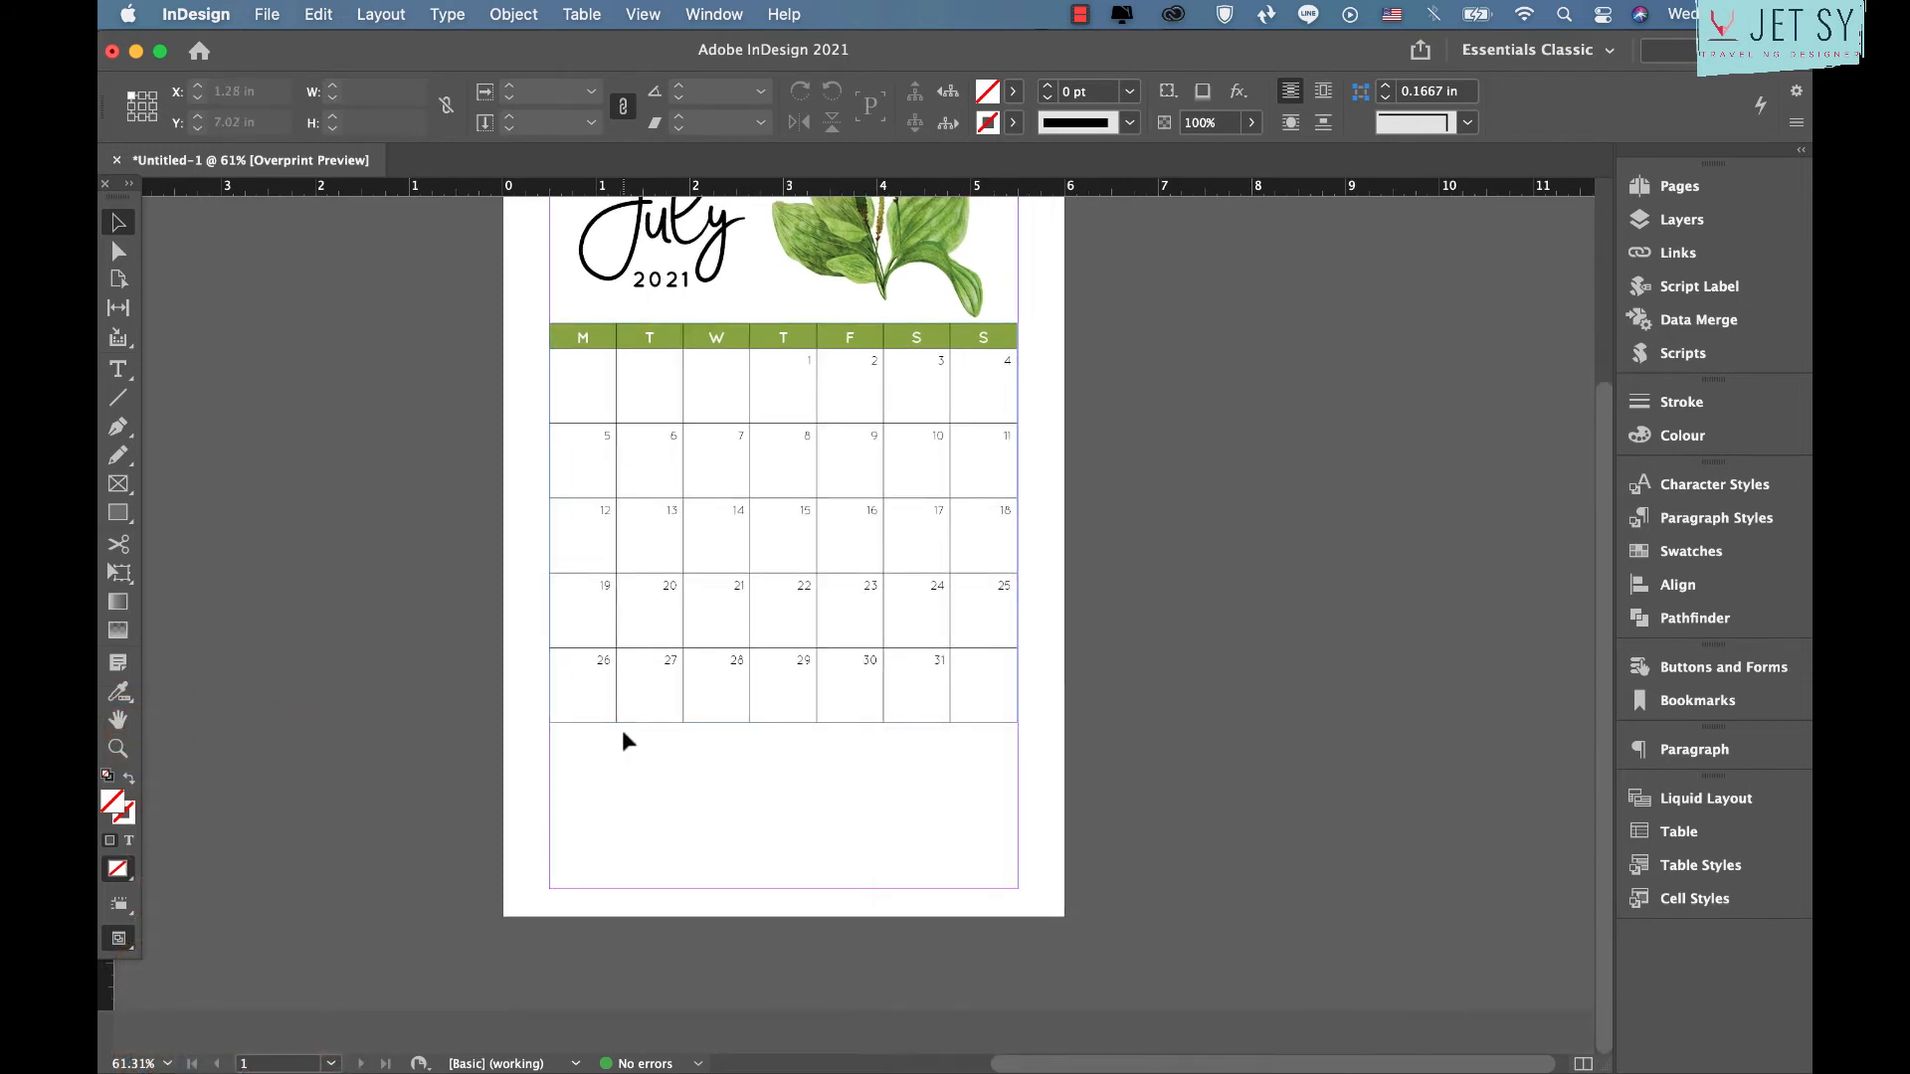
pyautogui.click(678, 282)
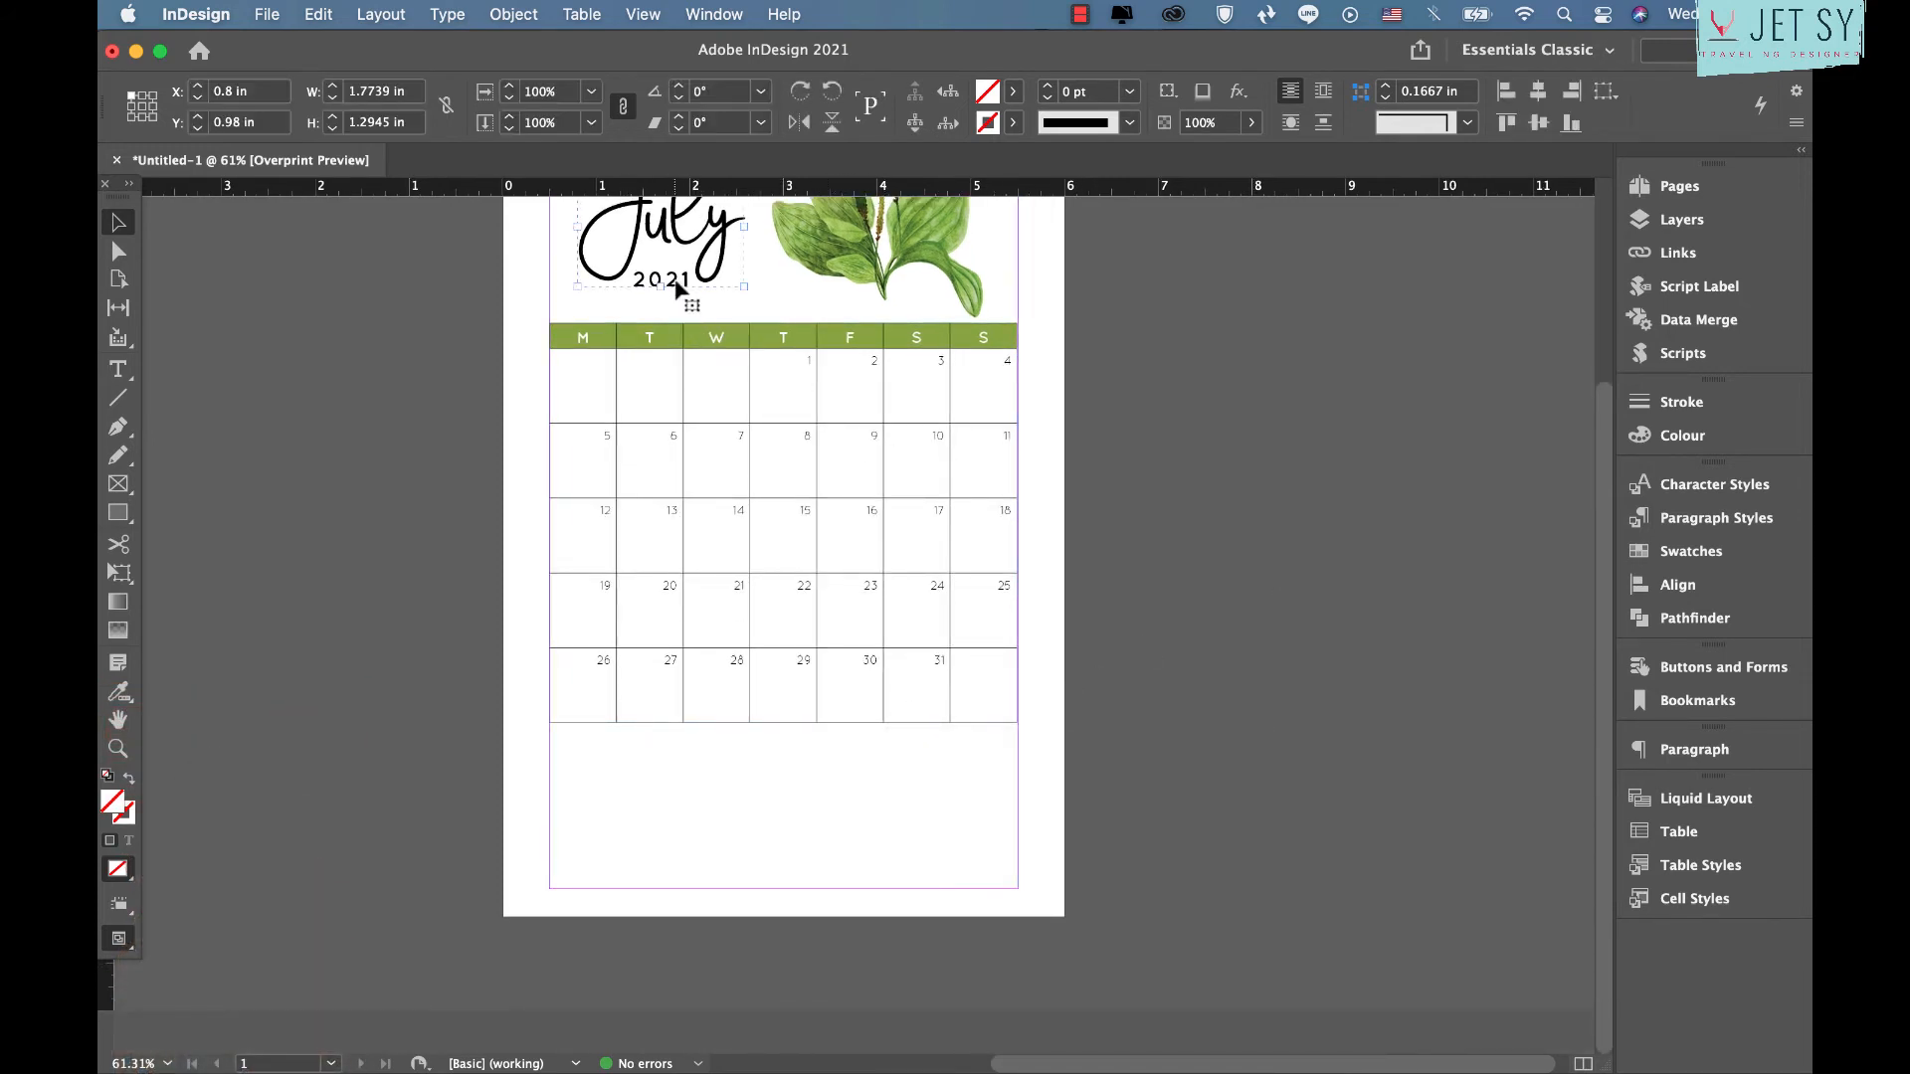
pyautogui.moveTo(673, 282); pyautogui.dragTo(794, 746)
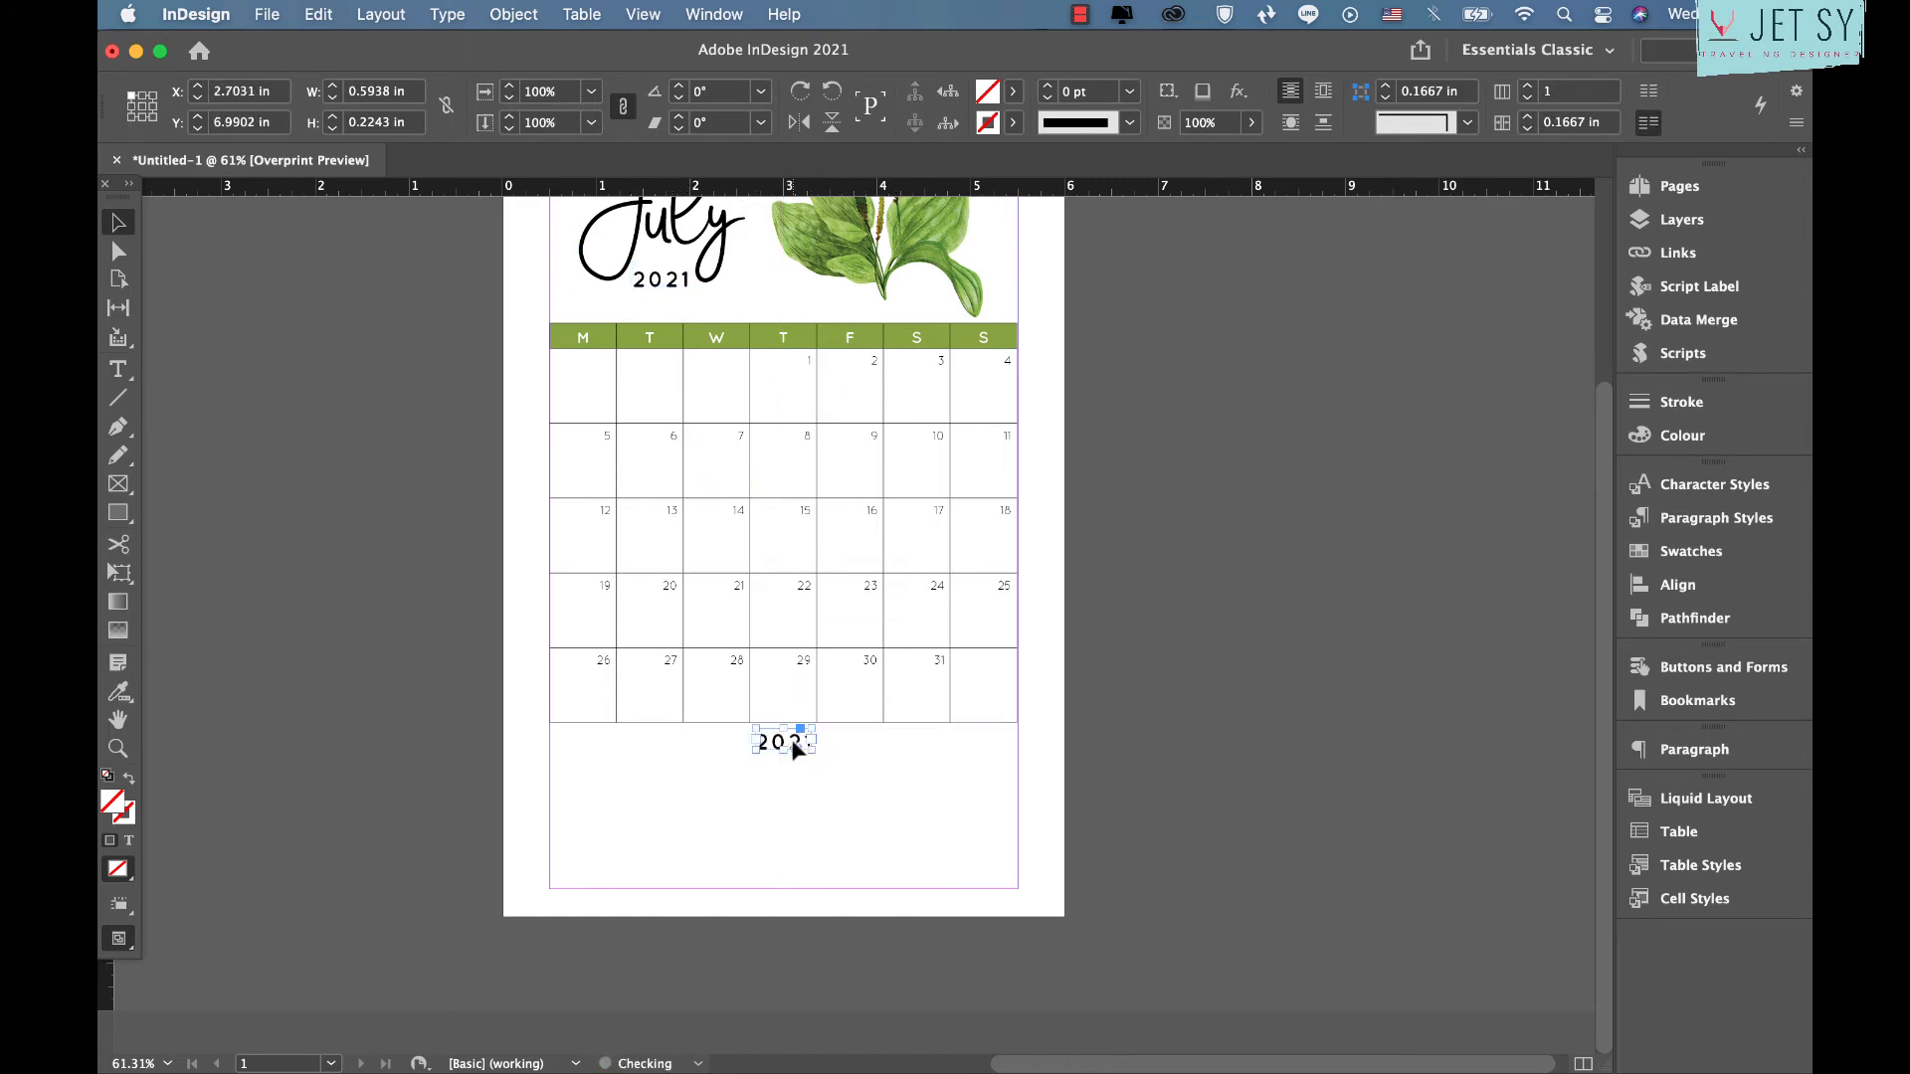
pyautogui.doubleClick(794, 746)
pyautogui.doubleClick(786, 744)
pyautogui.write('n')
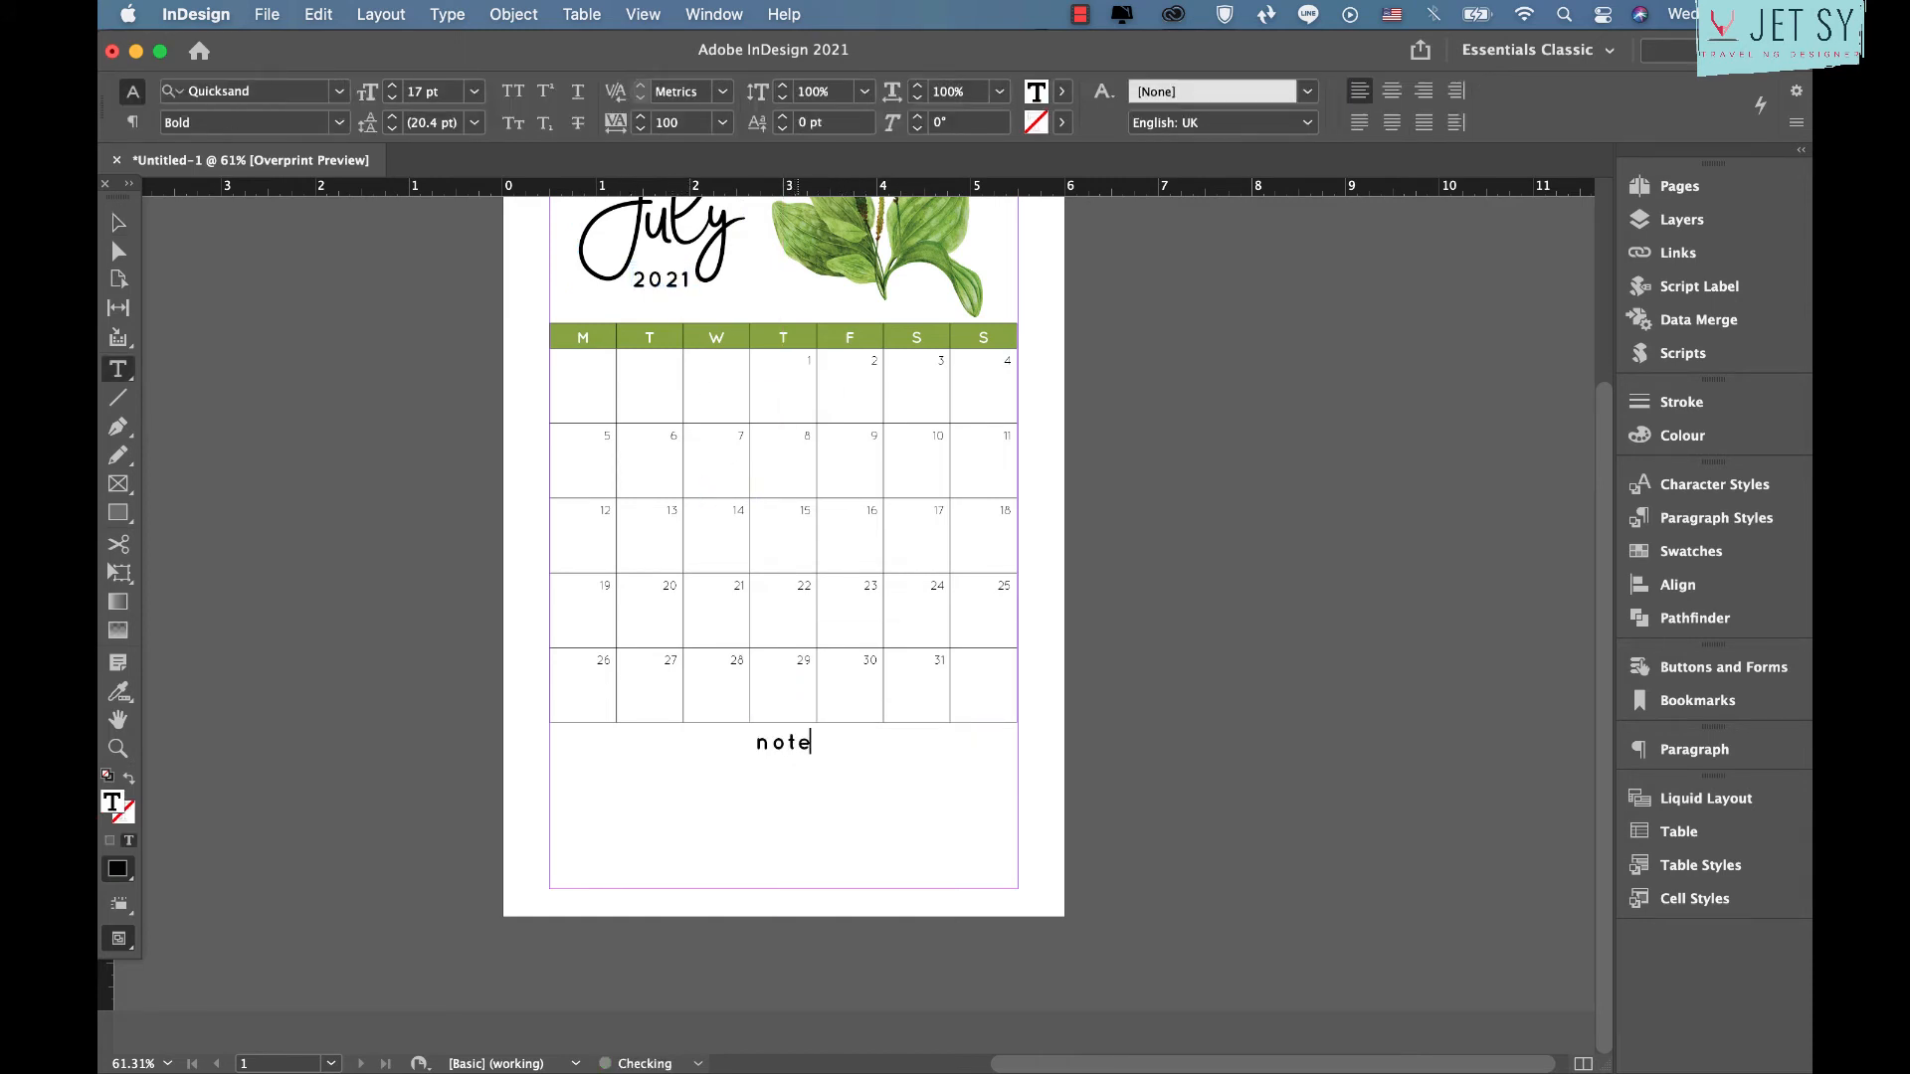
# Set the "notes" heading to 11 pt and centre it in its frame
pyautogui.click(394, 98)
pyautogui.click(394, 98)
pyautogui.click(394, 98)
pyautogui.click(394, 98)
pyautogui.click(117, 221)
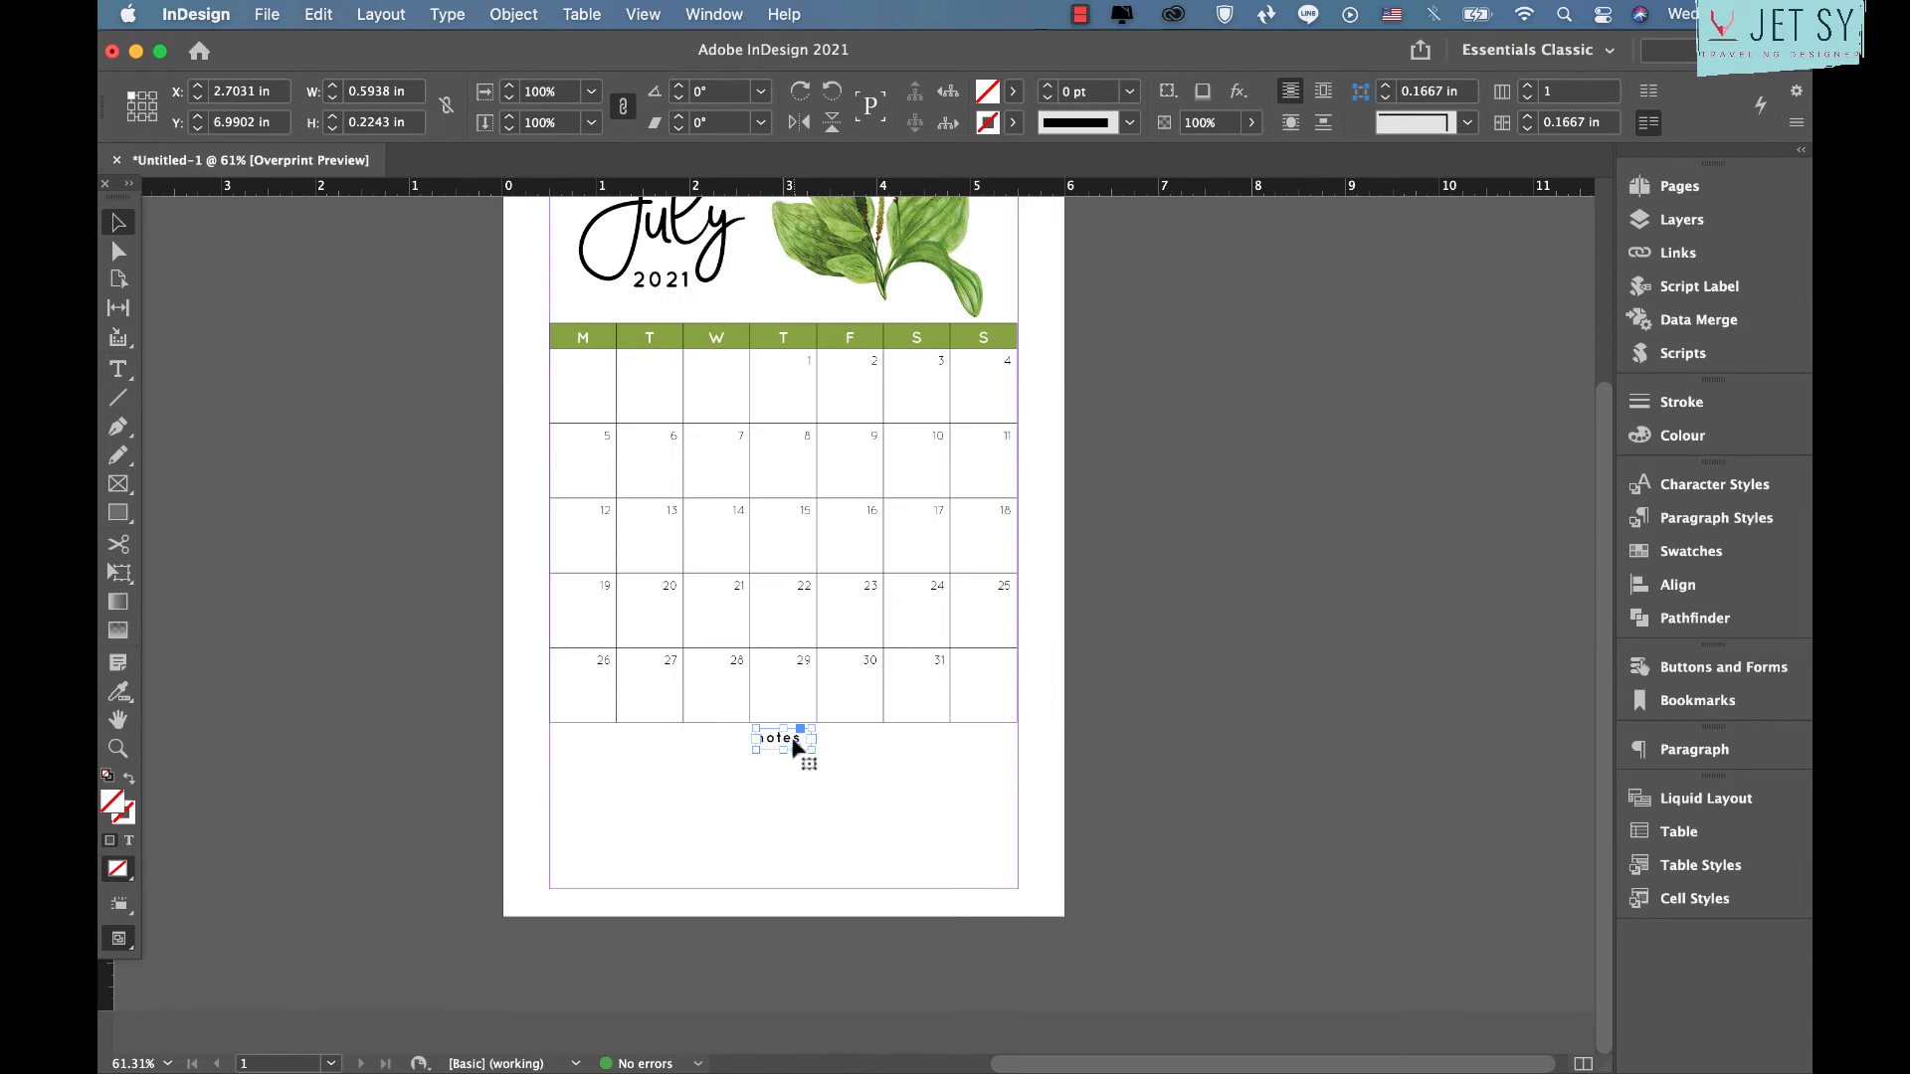
pyautogui.doubleClick(794, 742)
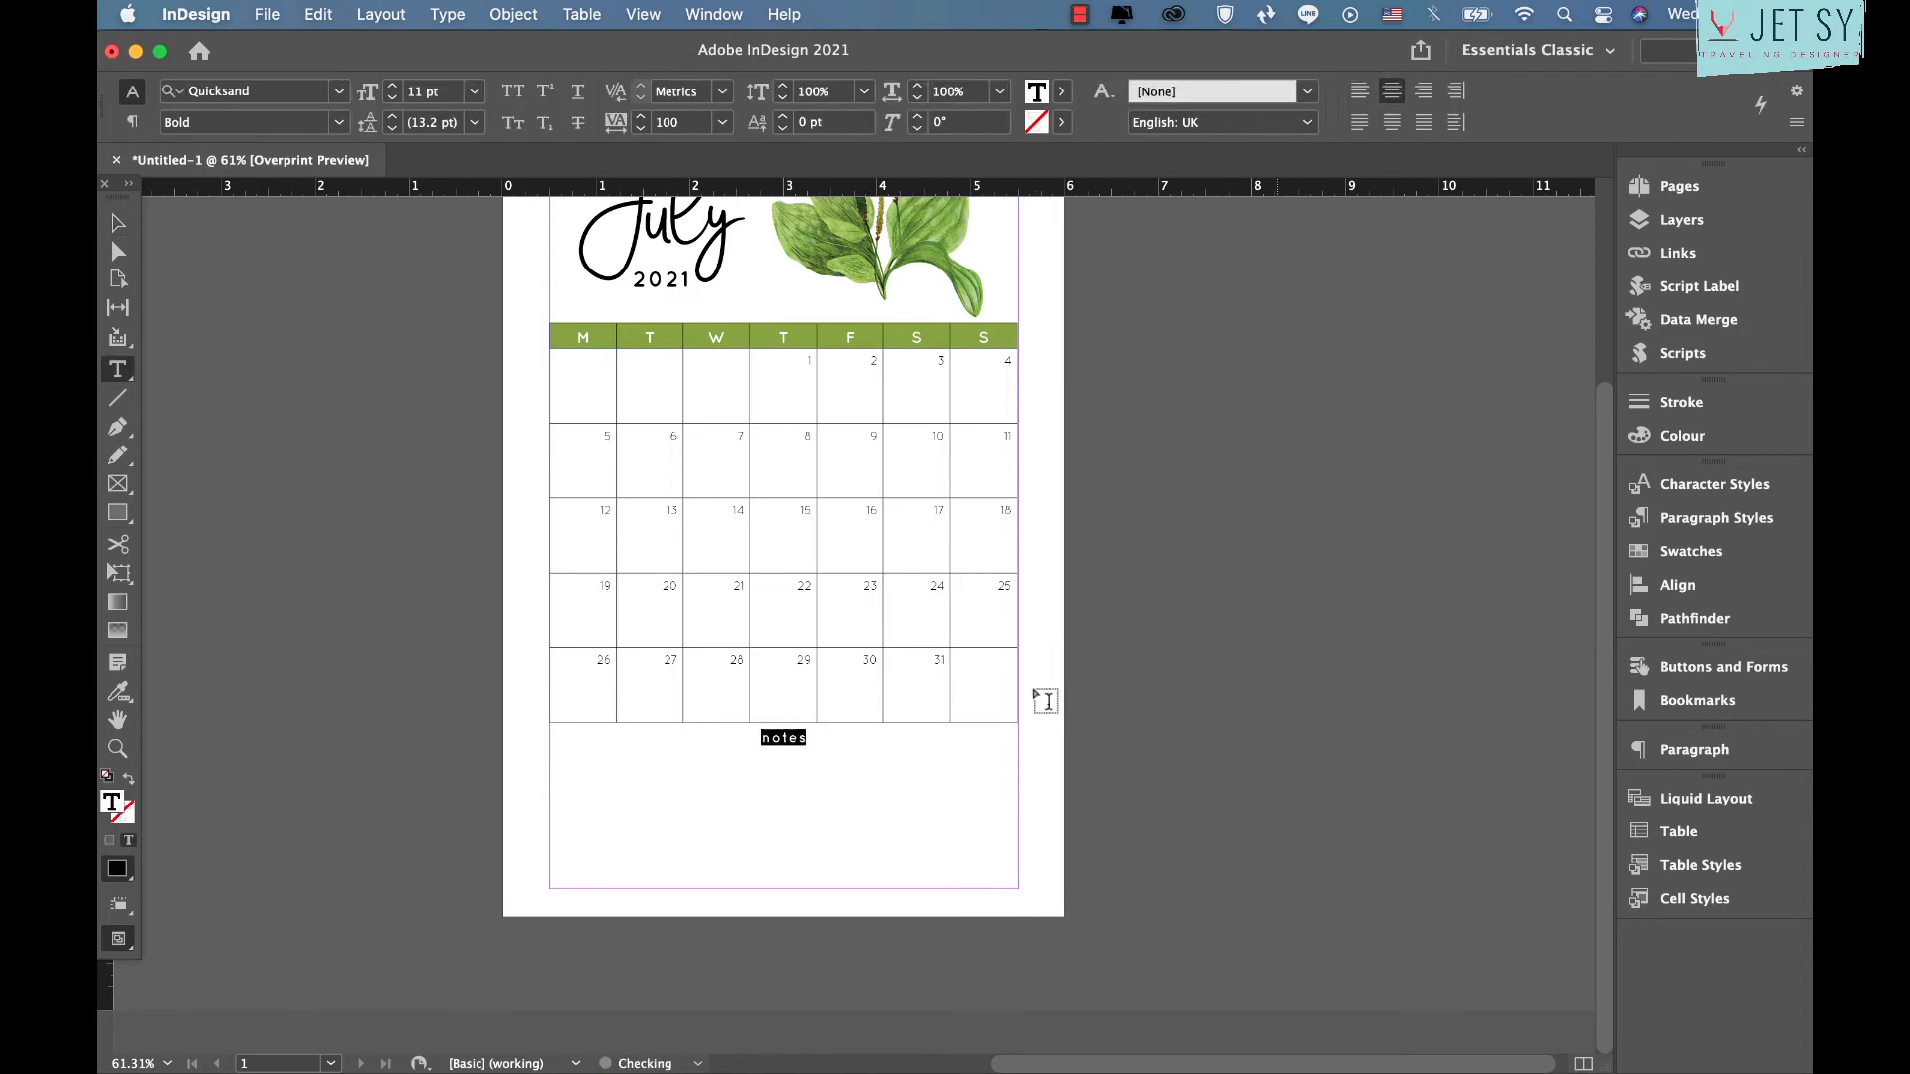
pyautogui.click(117, 221)
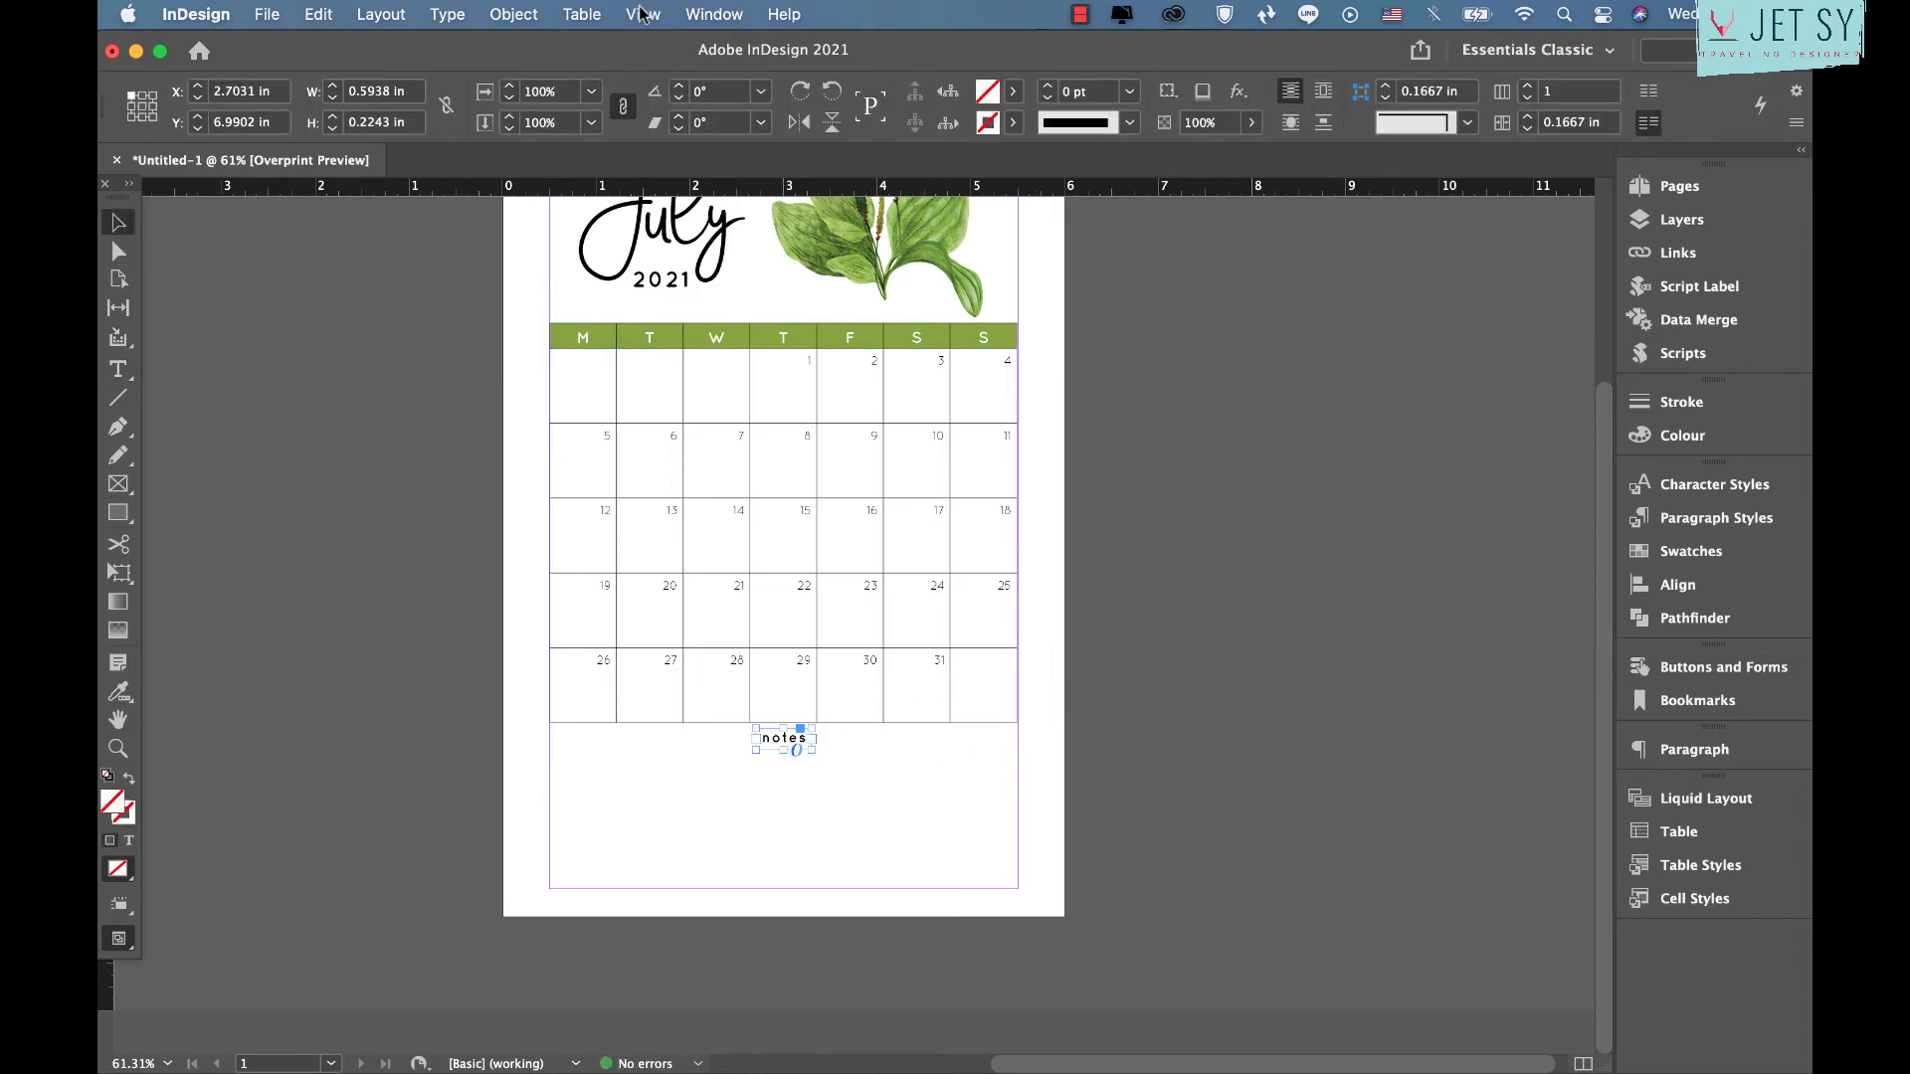
# Create a table with 5 body rows and 1 column below the notes heading, about 5 in wide and 1.42 in high
pyautogui.click(581, 15)
pyautogui.click(614, 49)
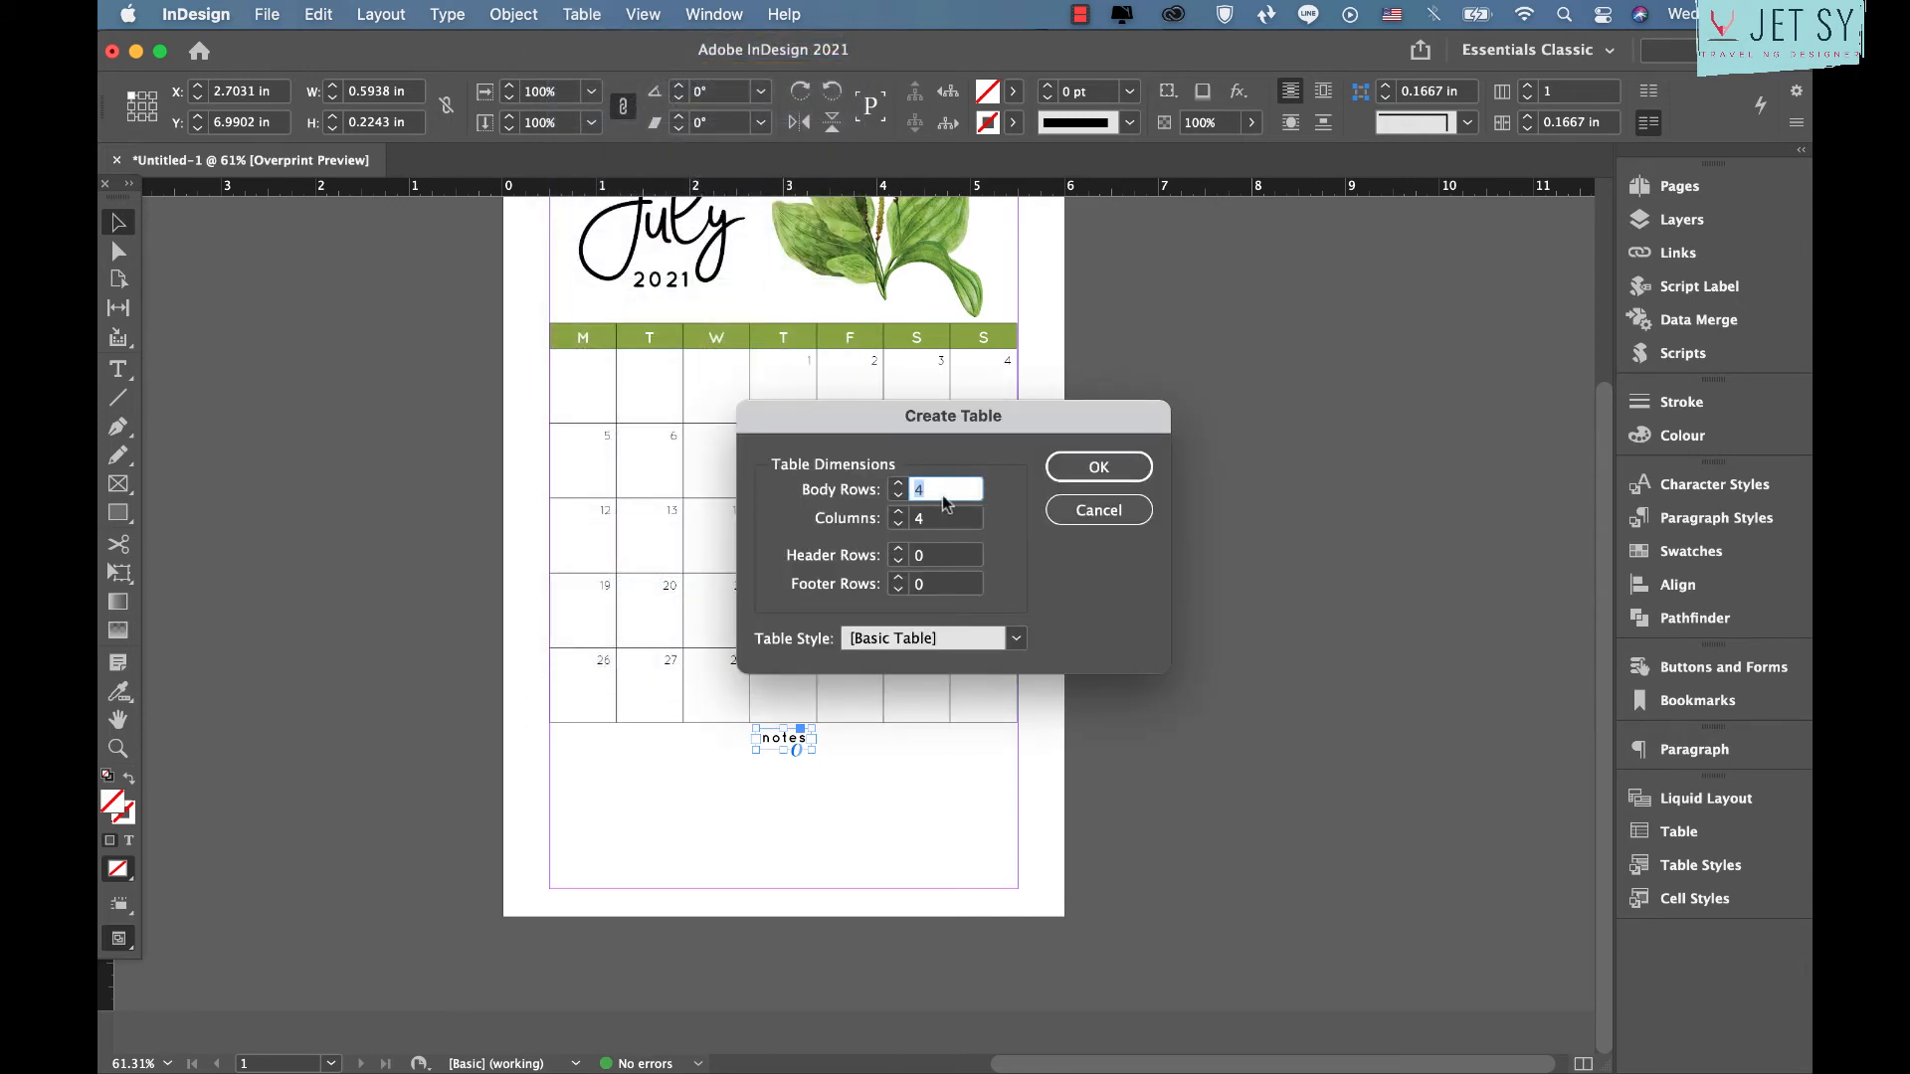
pyautogui.write('5')
pyautogui.click(942, 519)
pyautogui.write('1')
pyautogui.click(1126, 470)
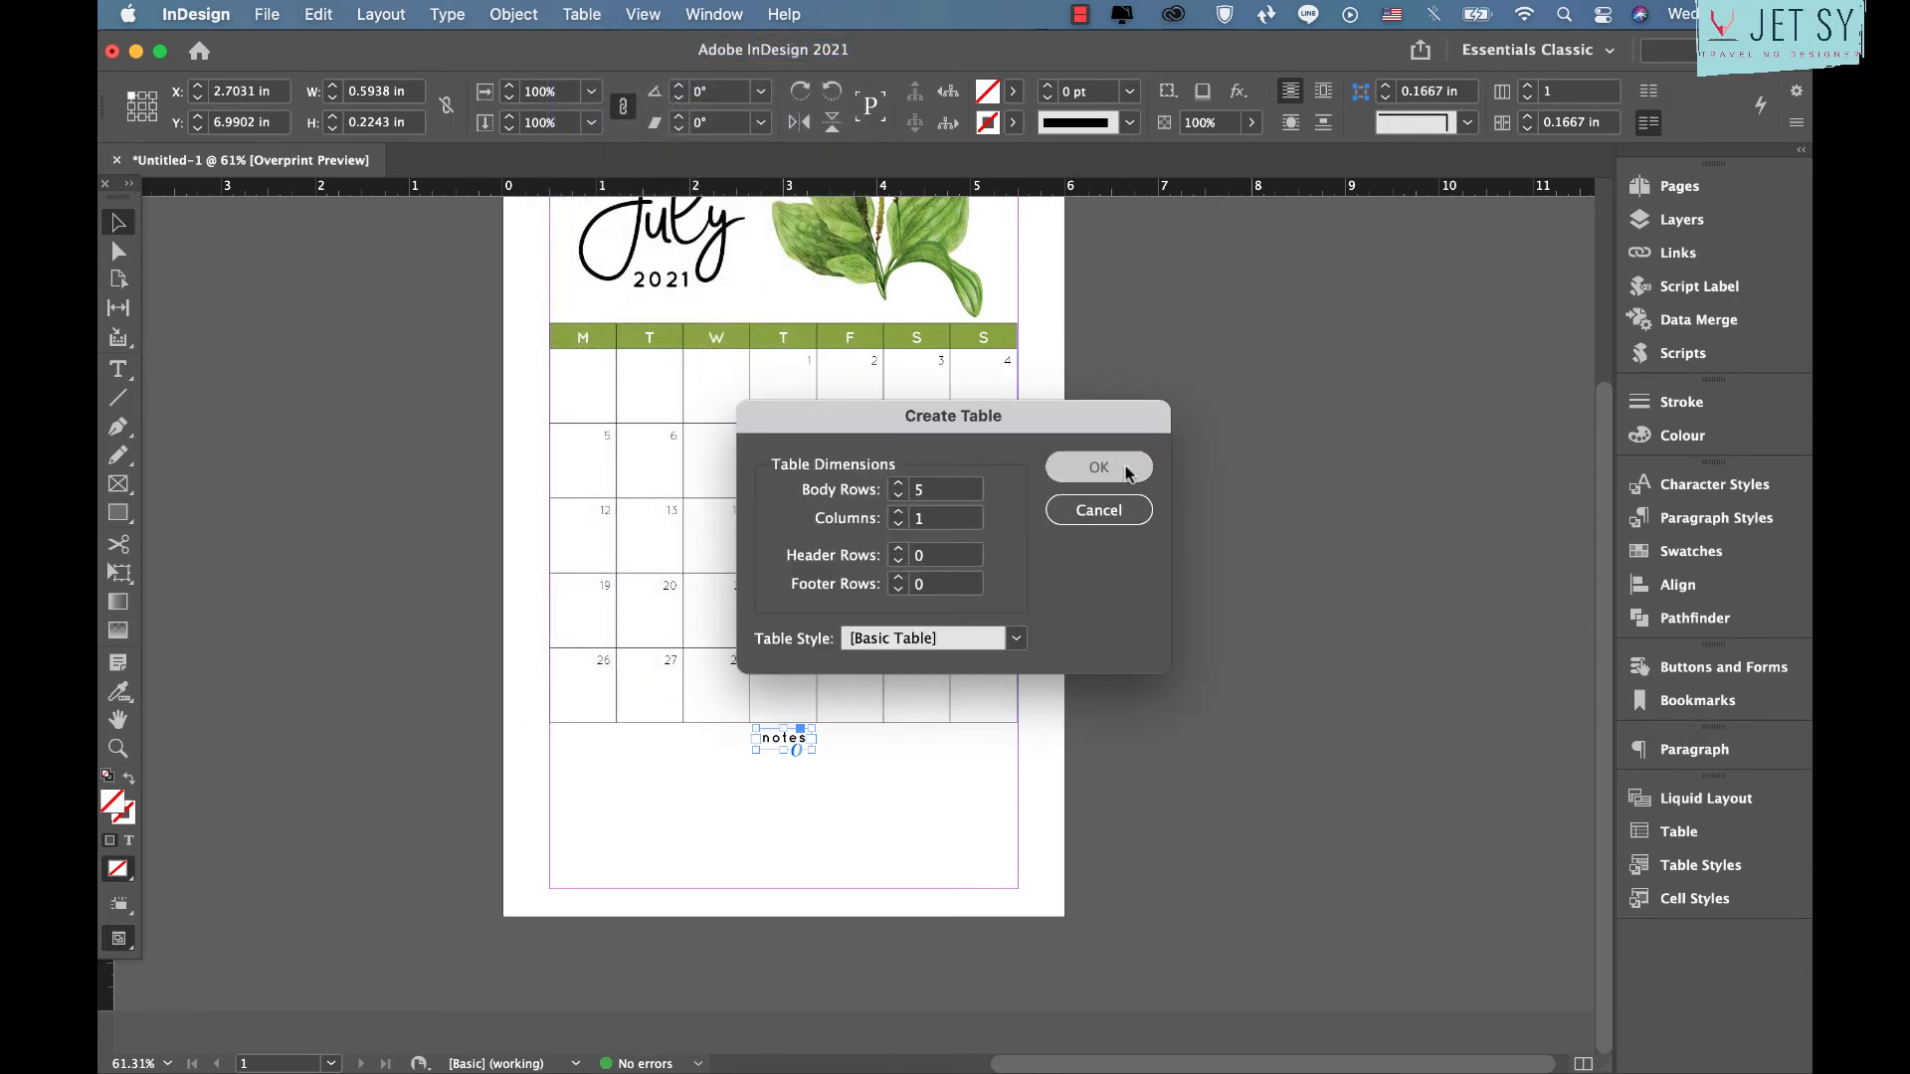
pyautogui.moveTo(548, 758); pyautogui.dragTo(1016, 892)
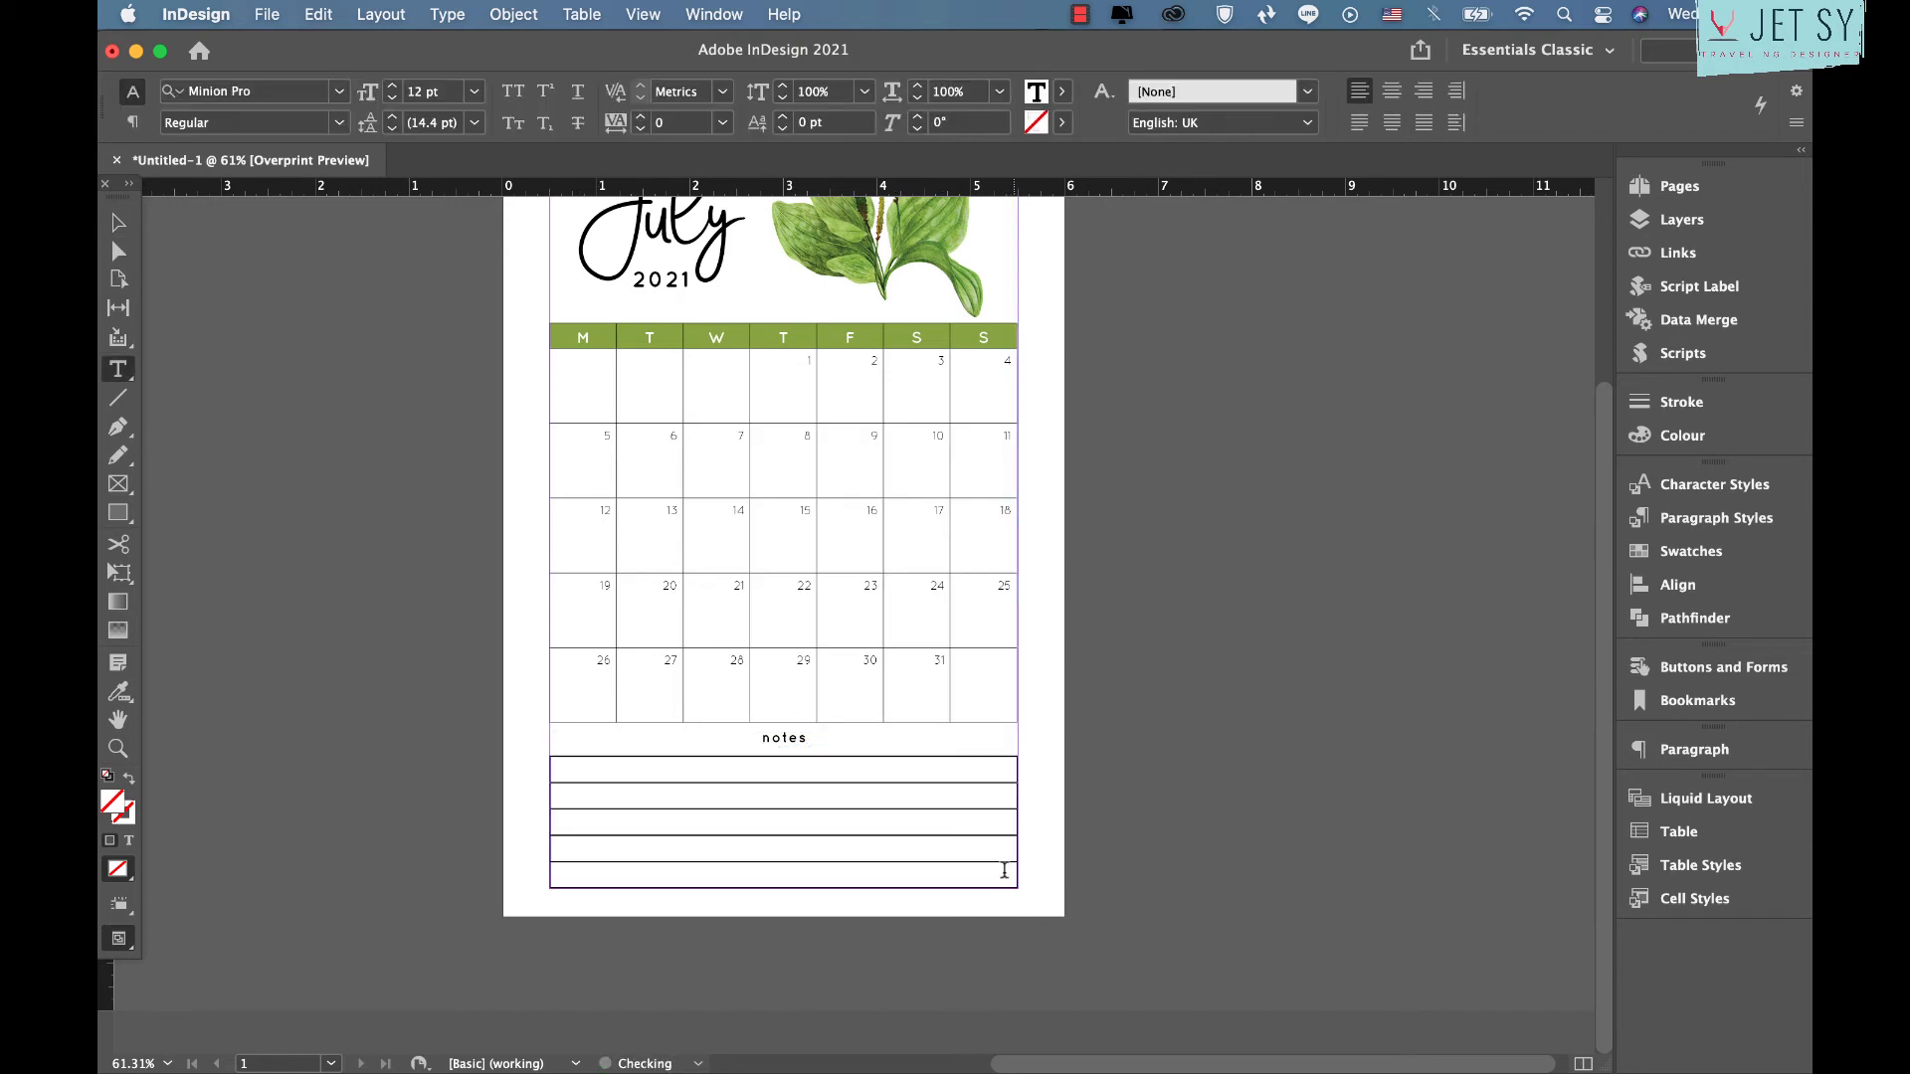
# Set the notes table's strokes to 0.5 pt and its top and side borders to [None]
pyautogui.click(840, 755)
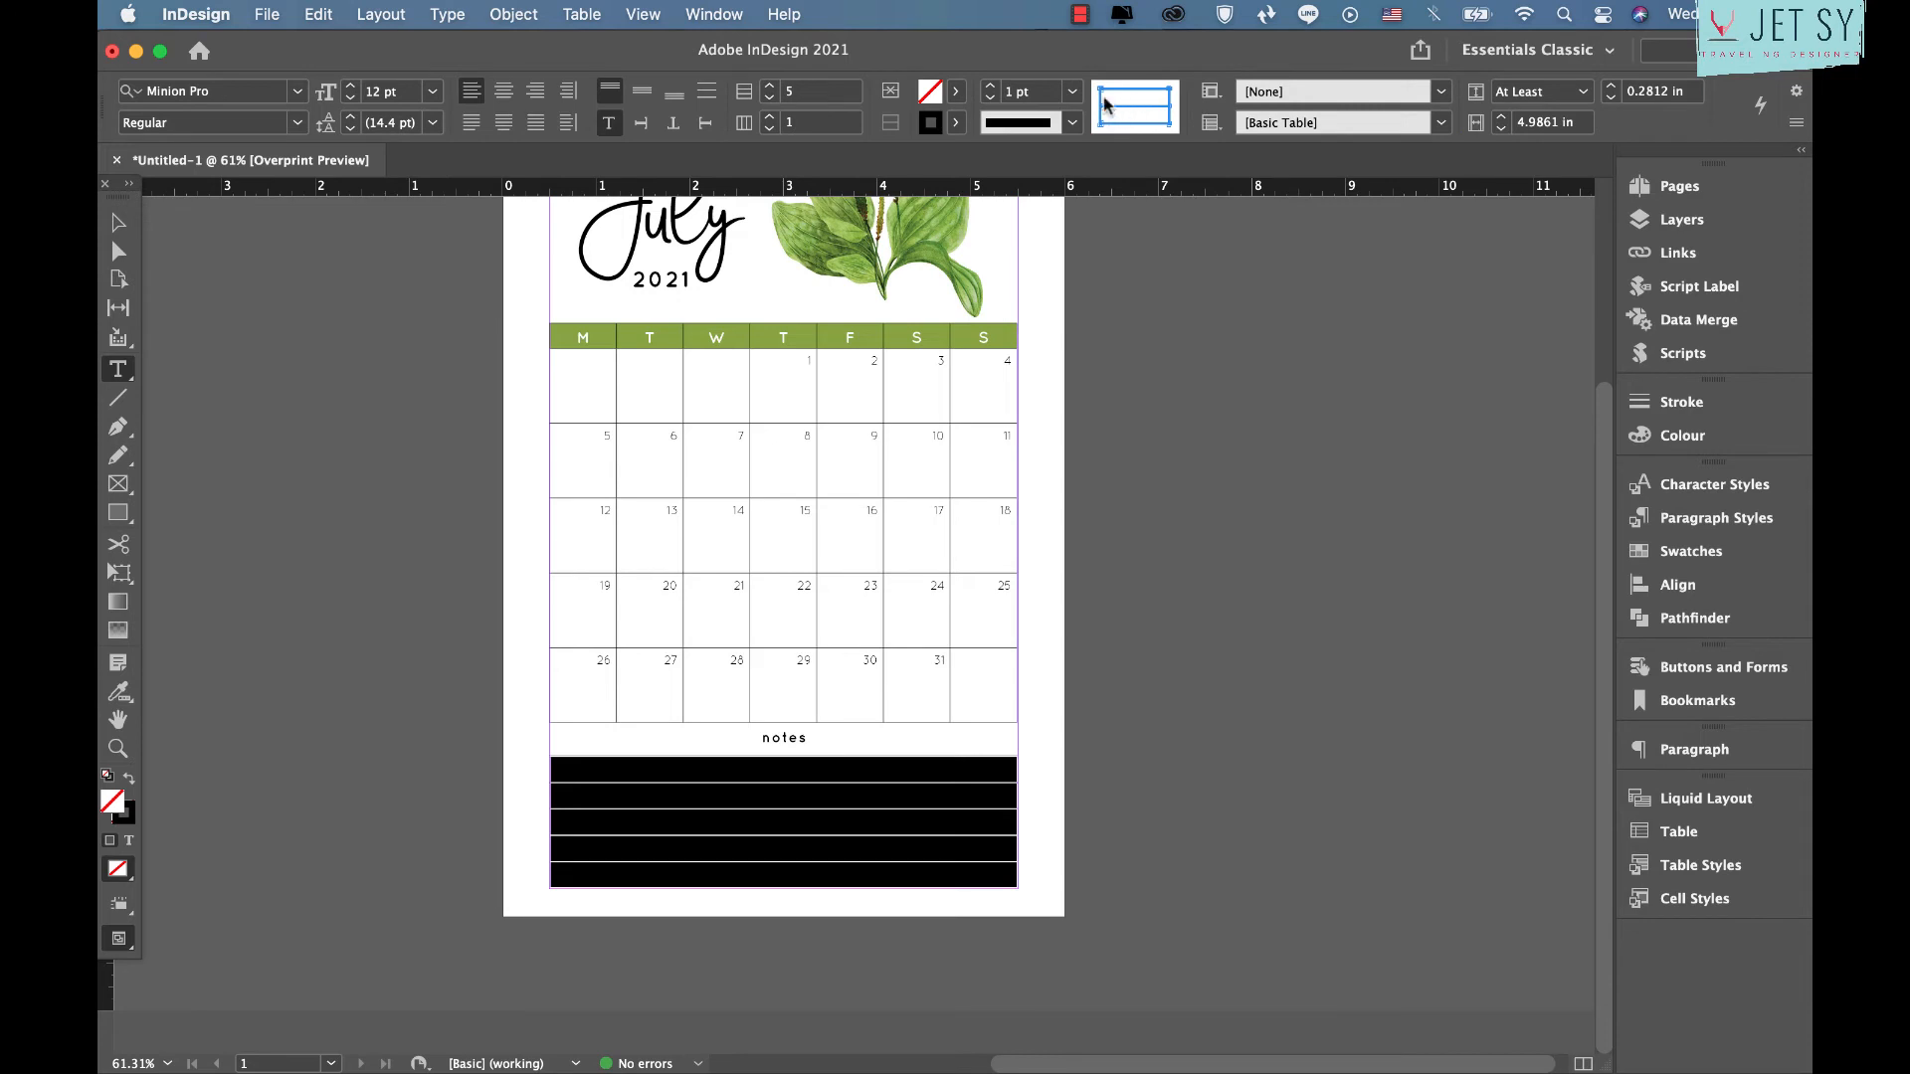
pyautogui.click(1074, 93)
pyautogui.click(1074, 159)
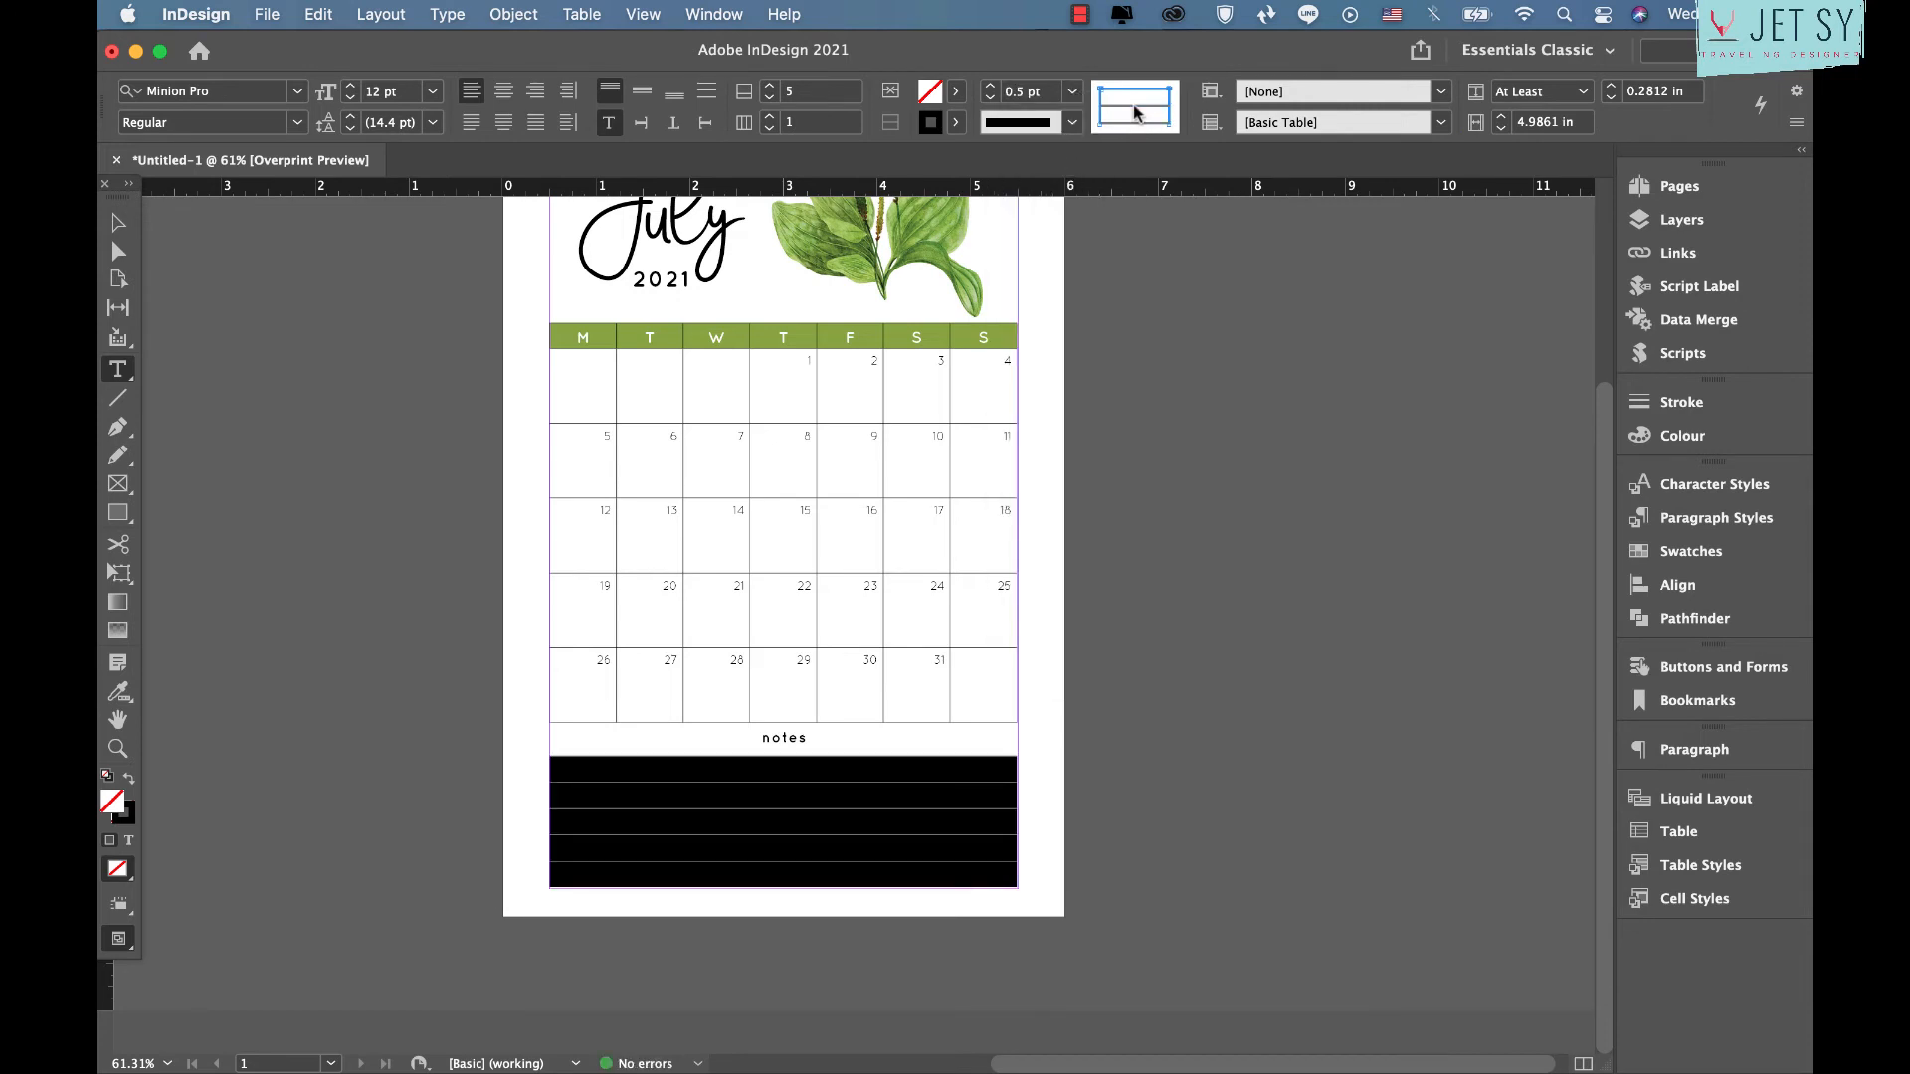
pyautogui.click(957, 123)
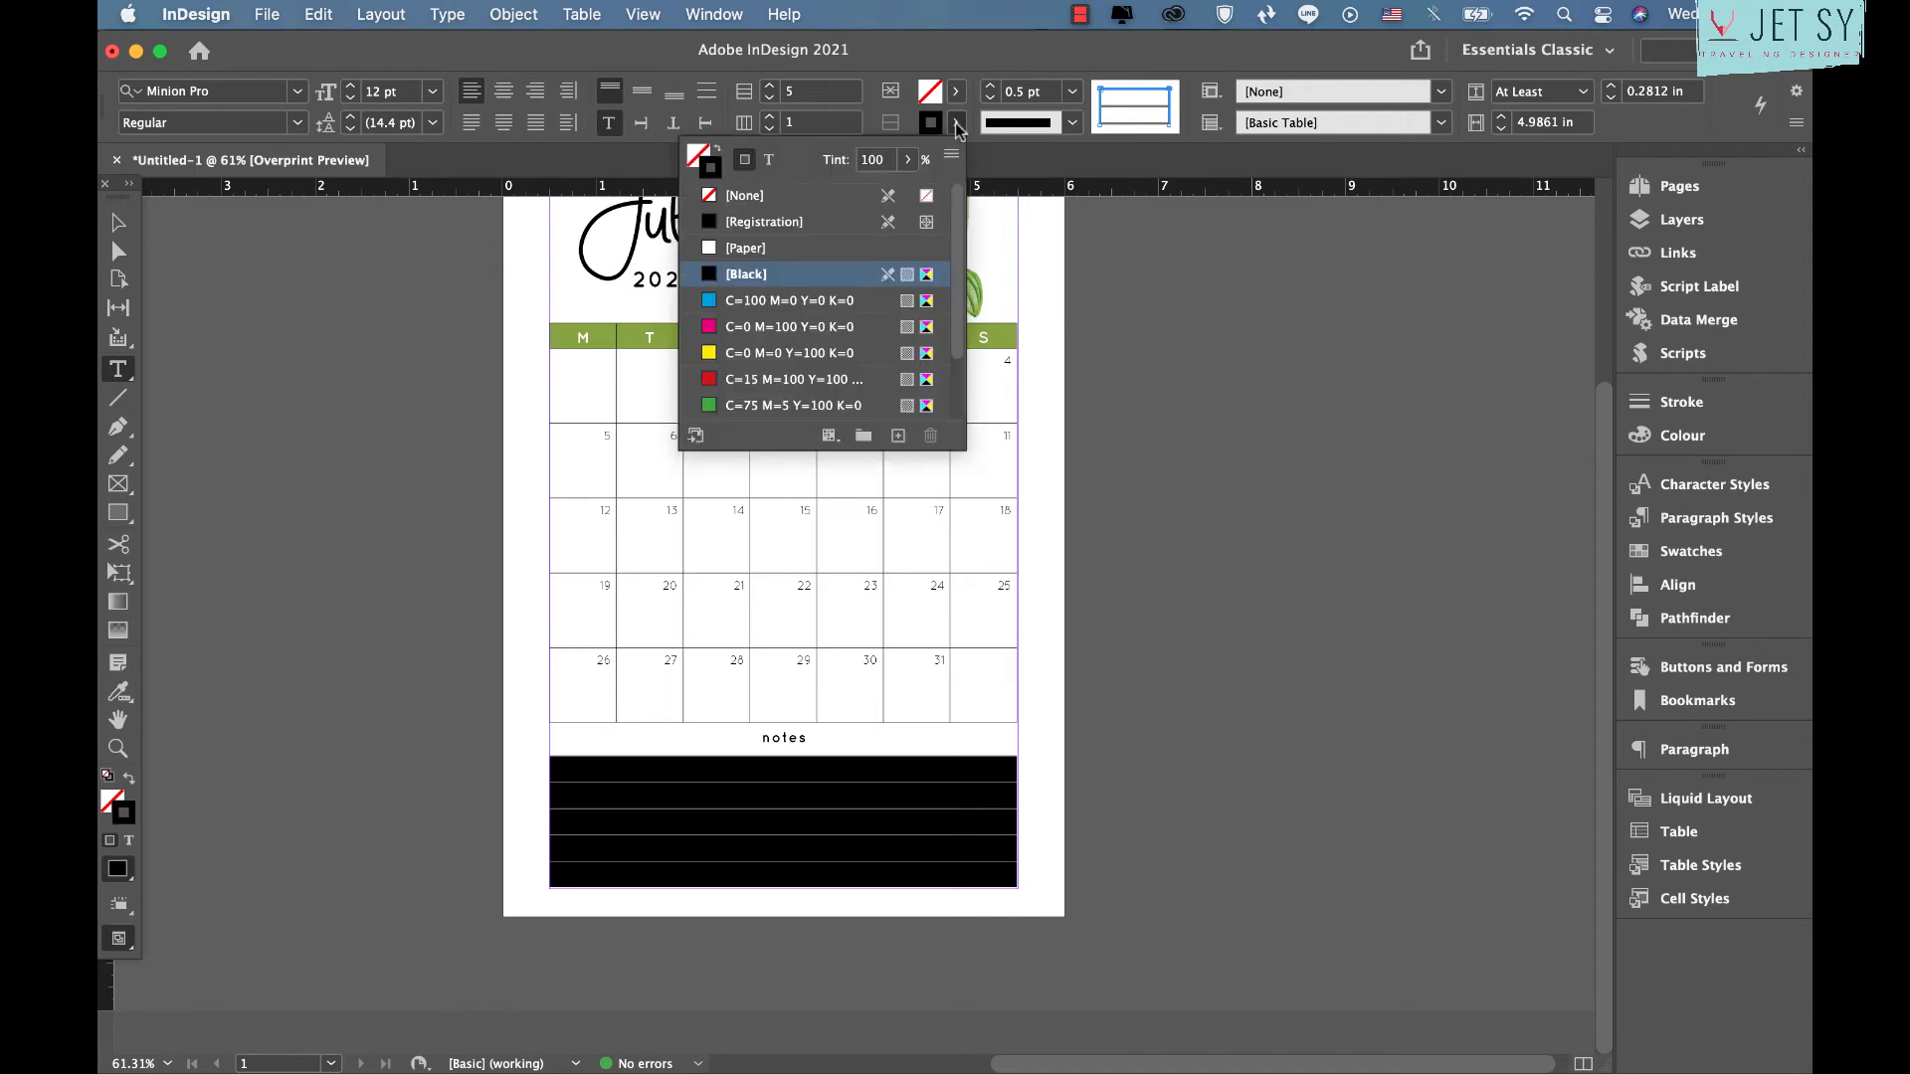
pyautogui.click(746, 195)
pyautogui.click(119, 224)
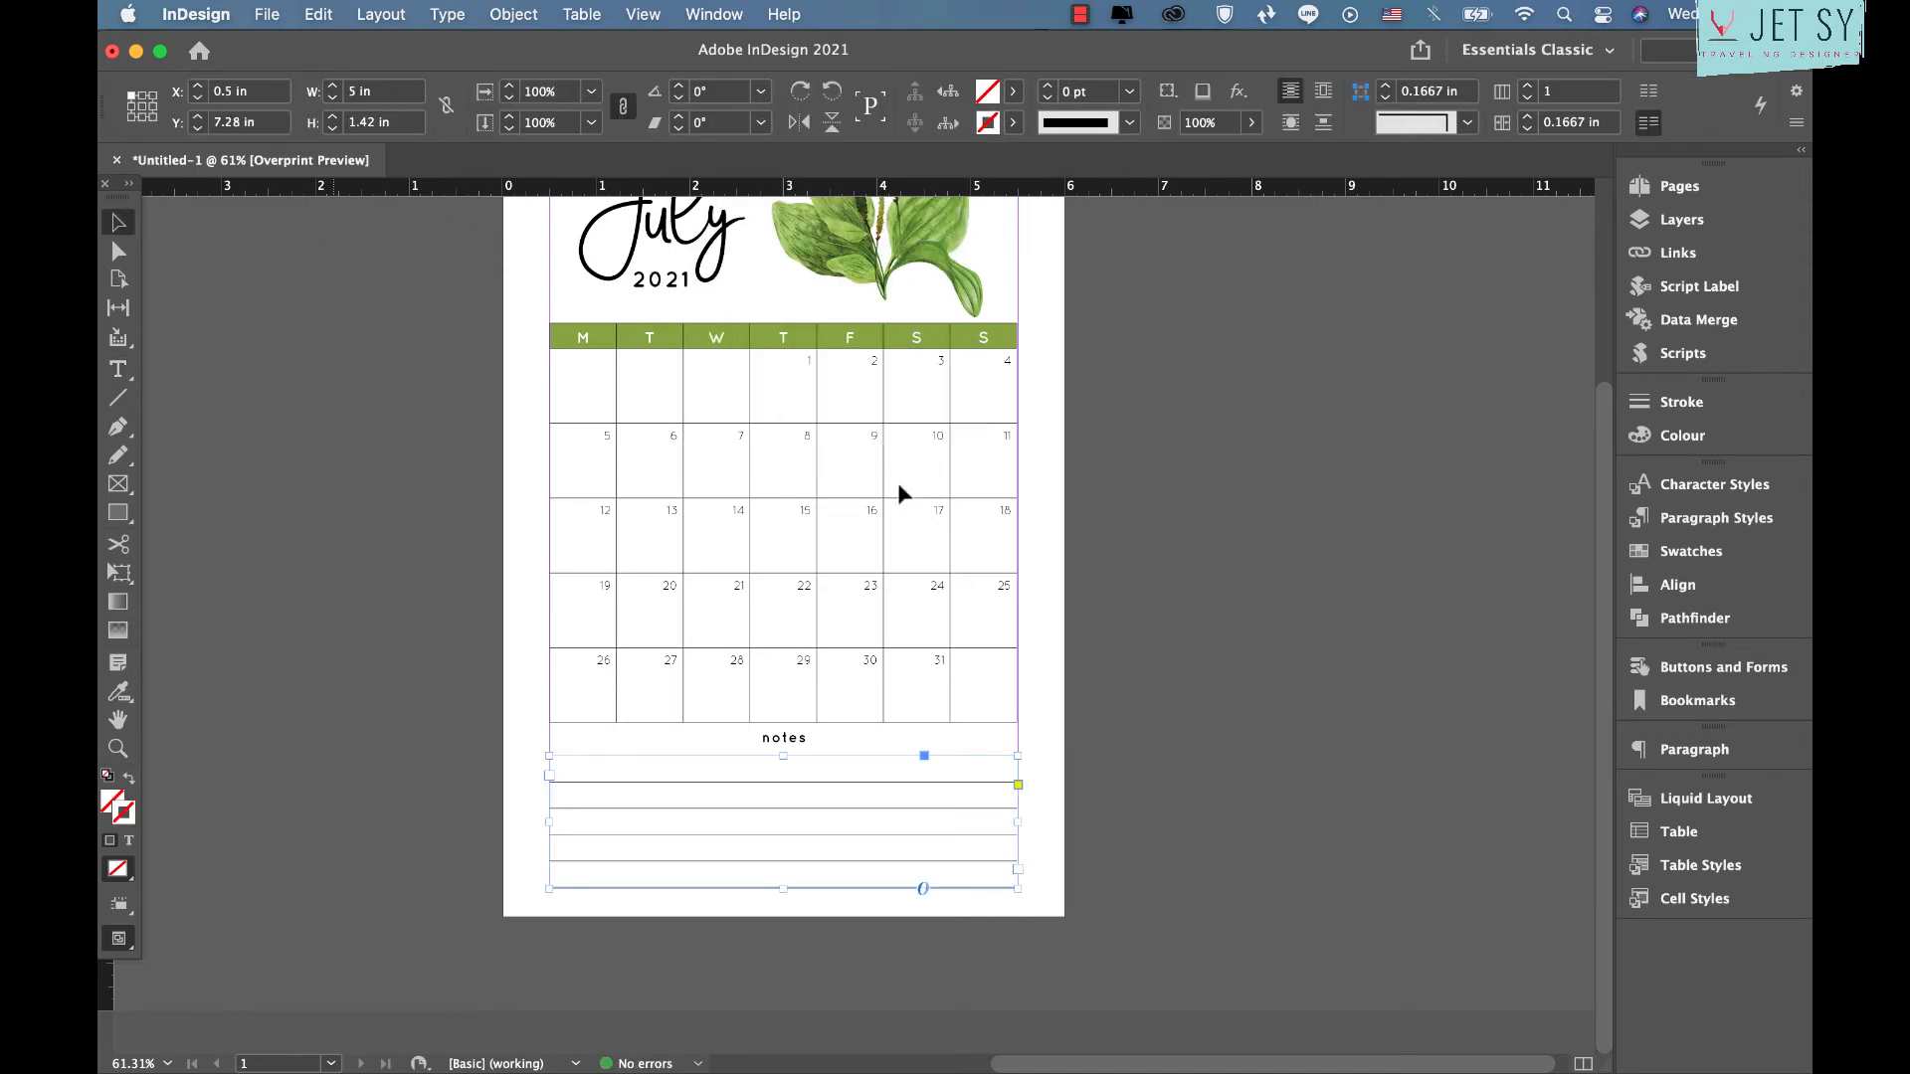
pyautogui.click(1104, 699)
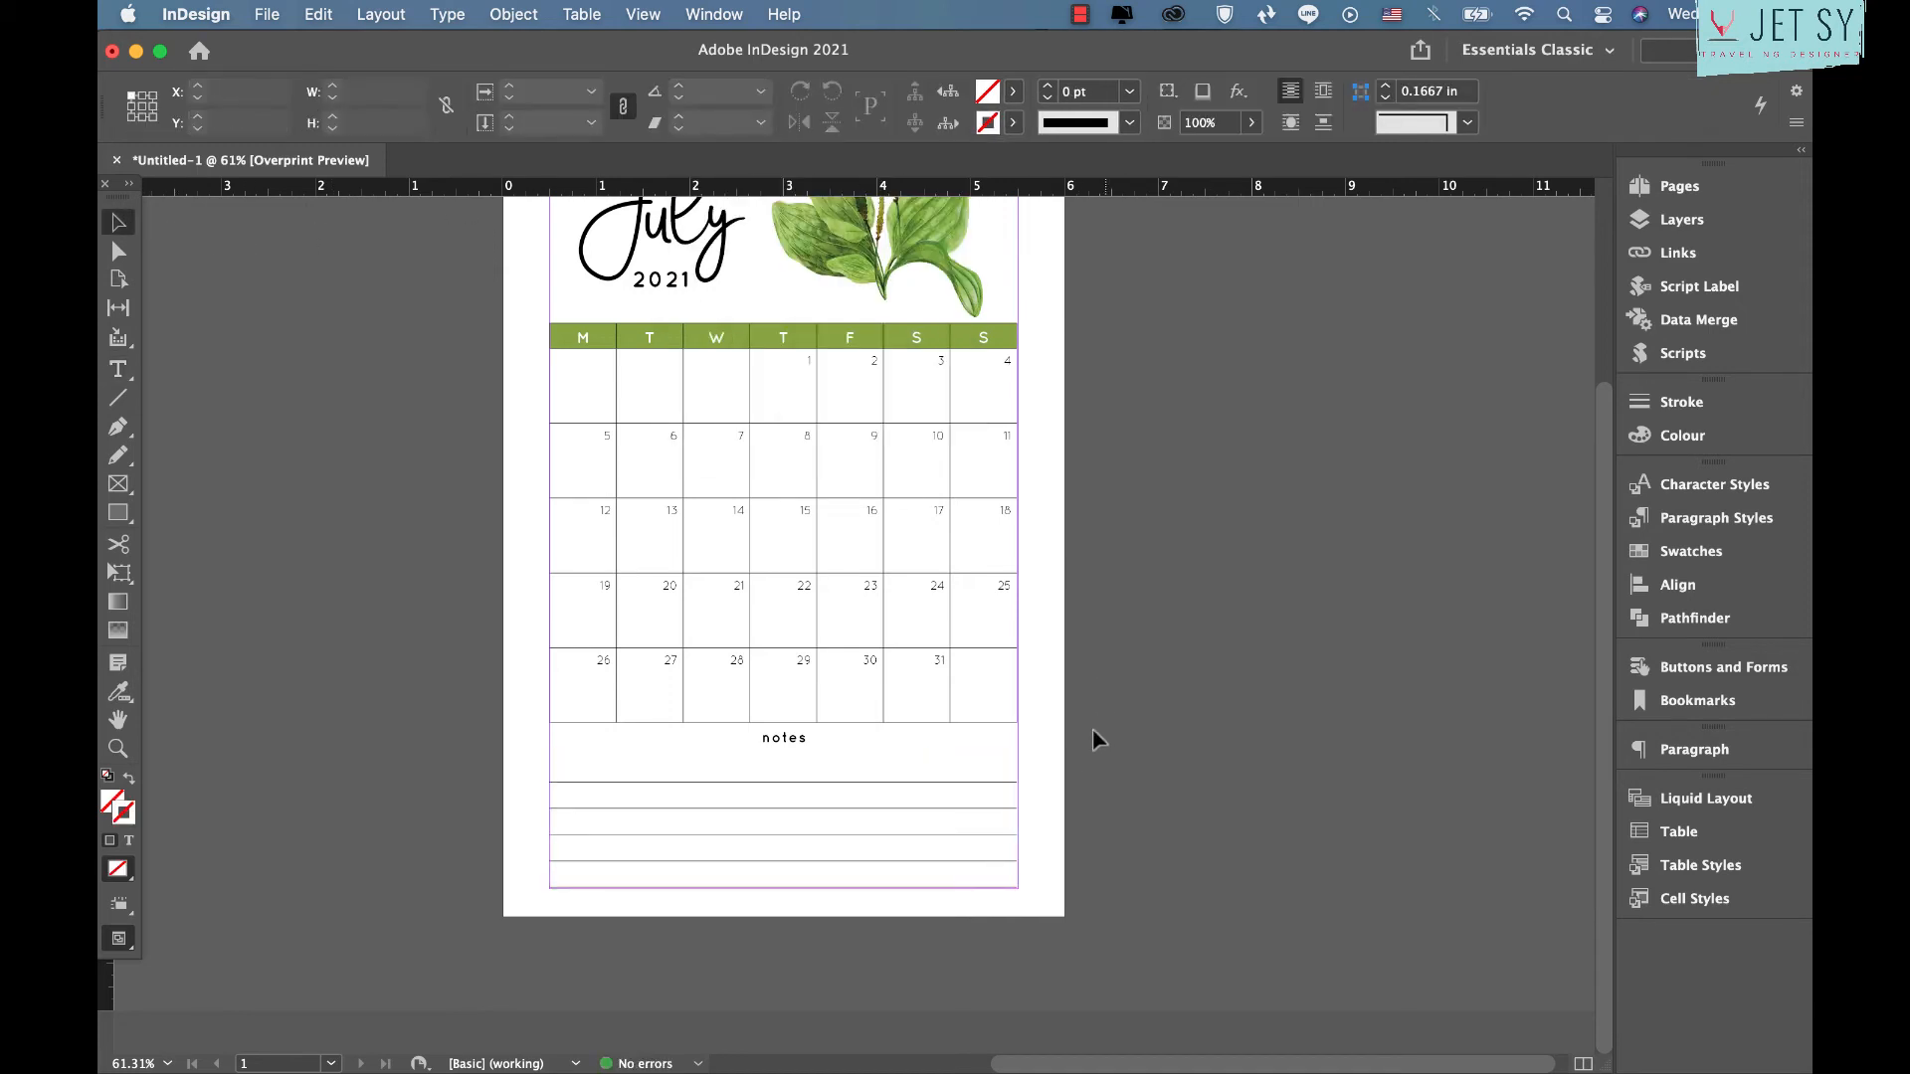
# Apply the Japanese Dots stroke type to the horizontal lines of the lower four rows in the notes table
pyautogui.doubleClick(987, 795)
pyautogui.moveTo(987, 796); pyautogui.dragTo(988, 910)
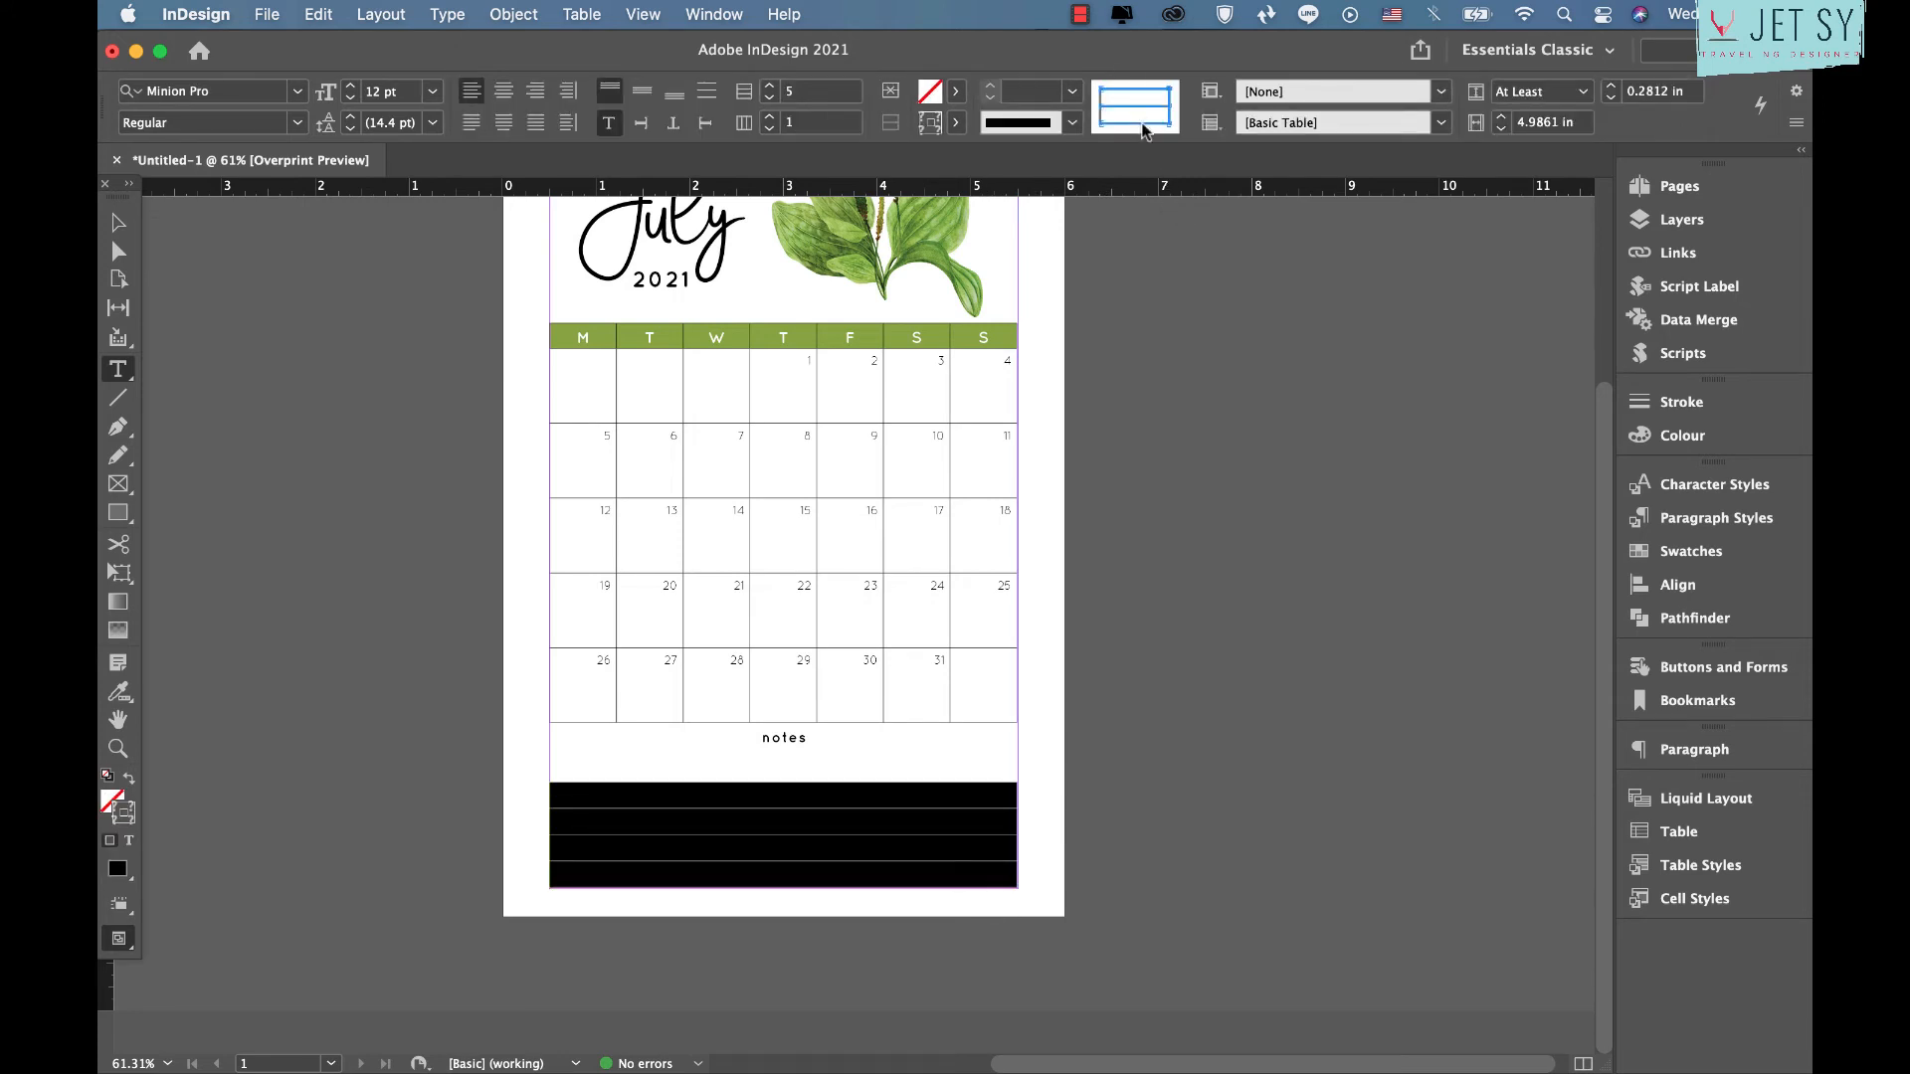
pyautogui.click(1072, 121)
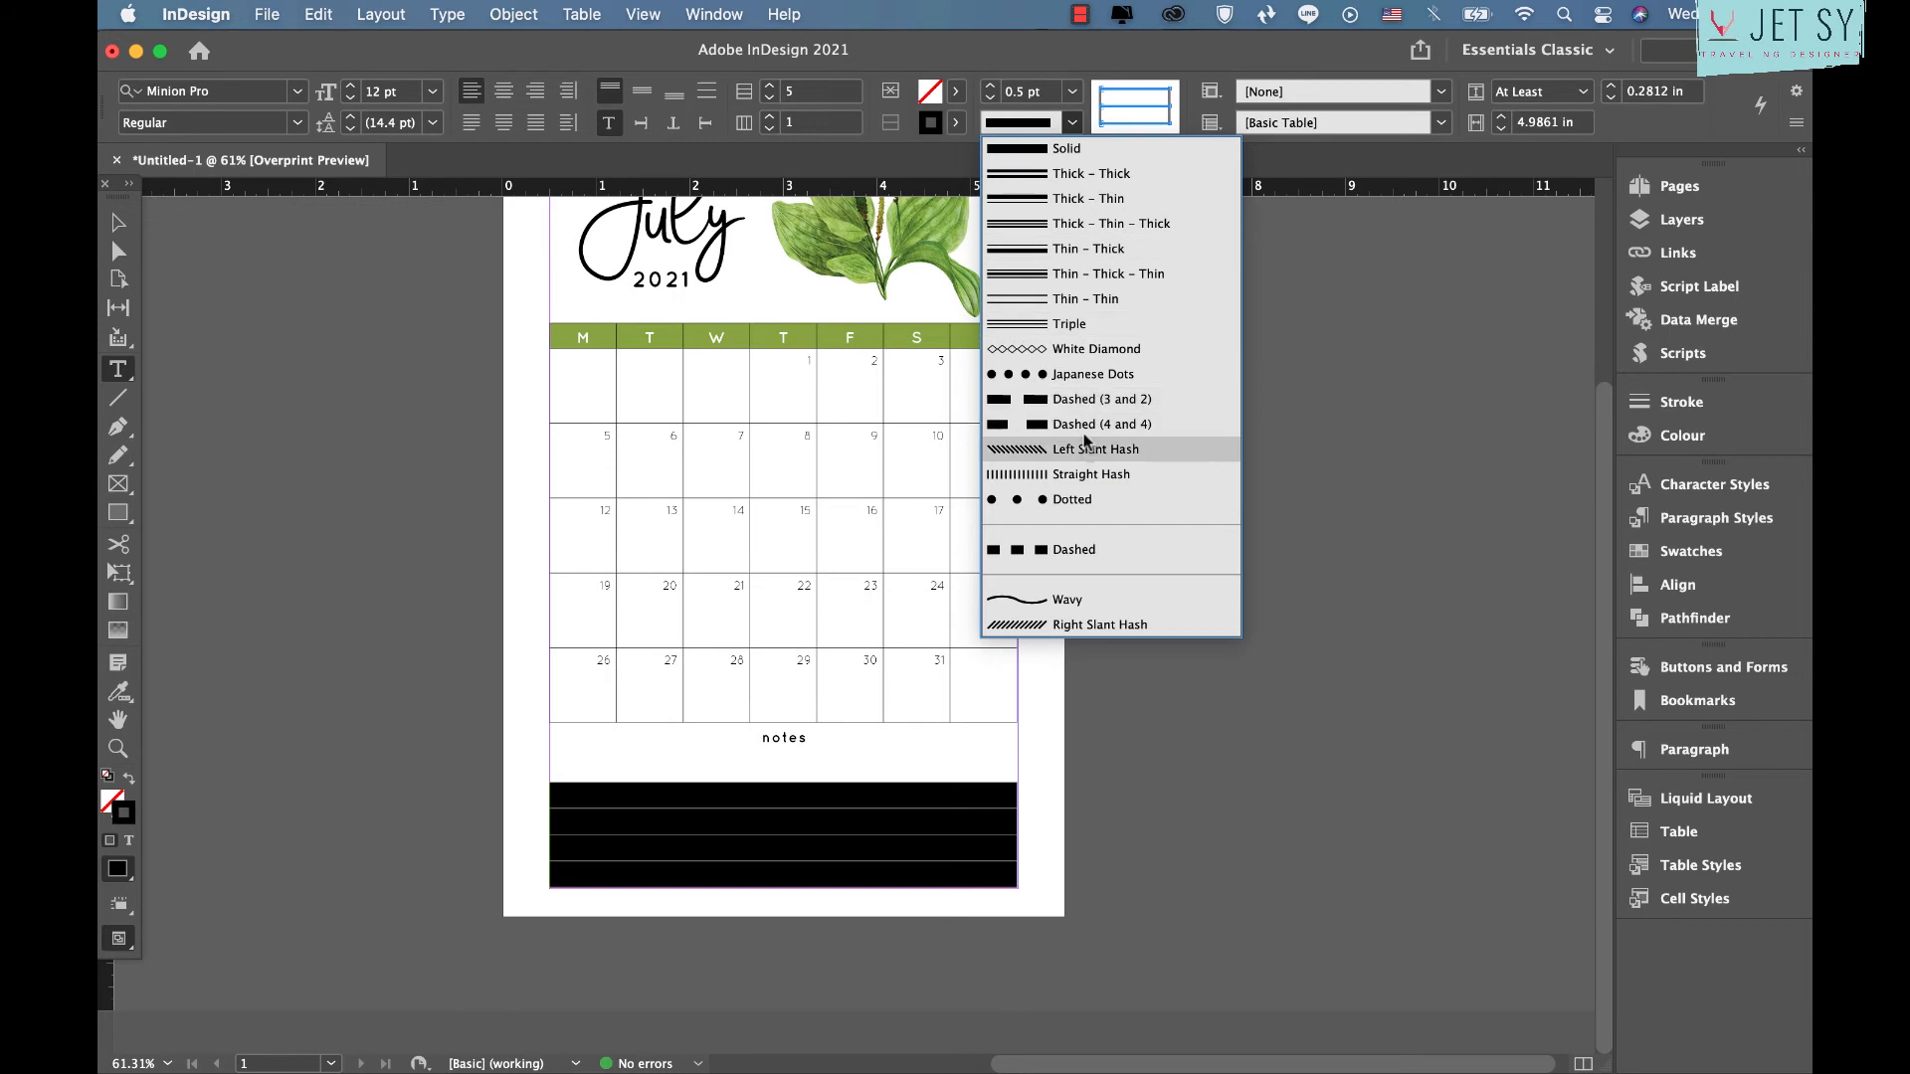
pyautogui.click(1092, 382)
pyautogui.press('Escape')
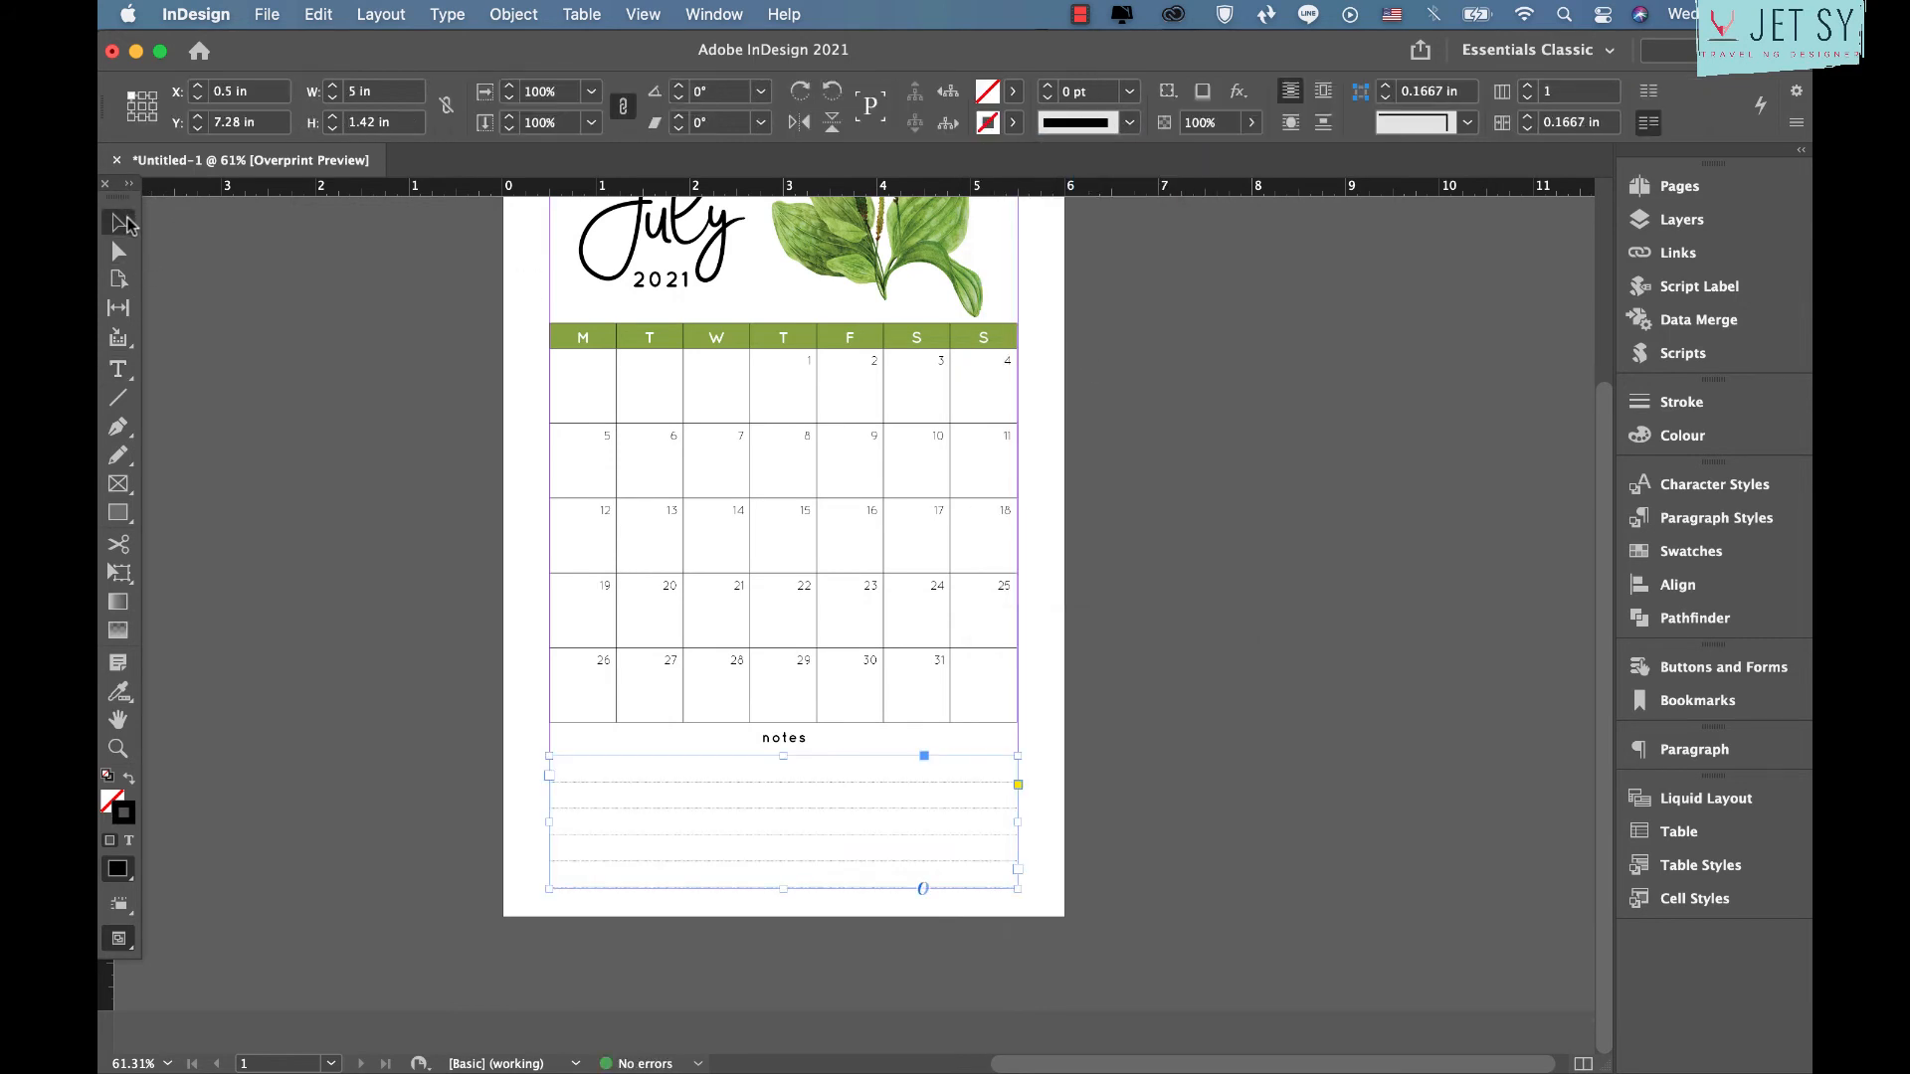
pyautogui.click(1192, 738)
# Preview the page without guides and examine the whole calendar layout from title to notes lines
pyautogui.press('w')
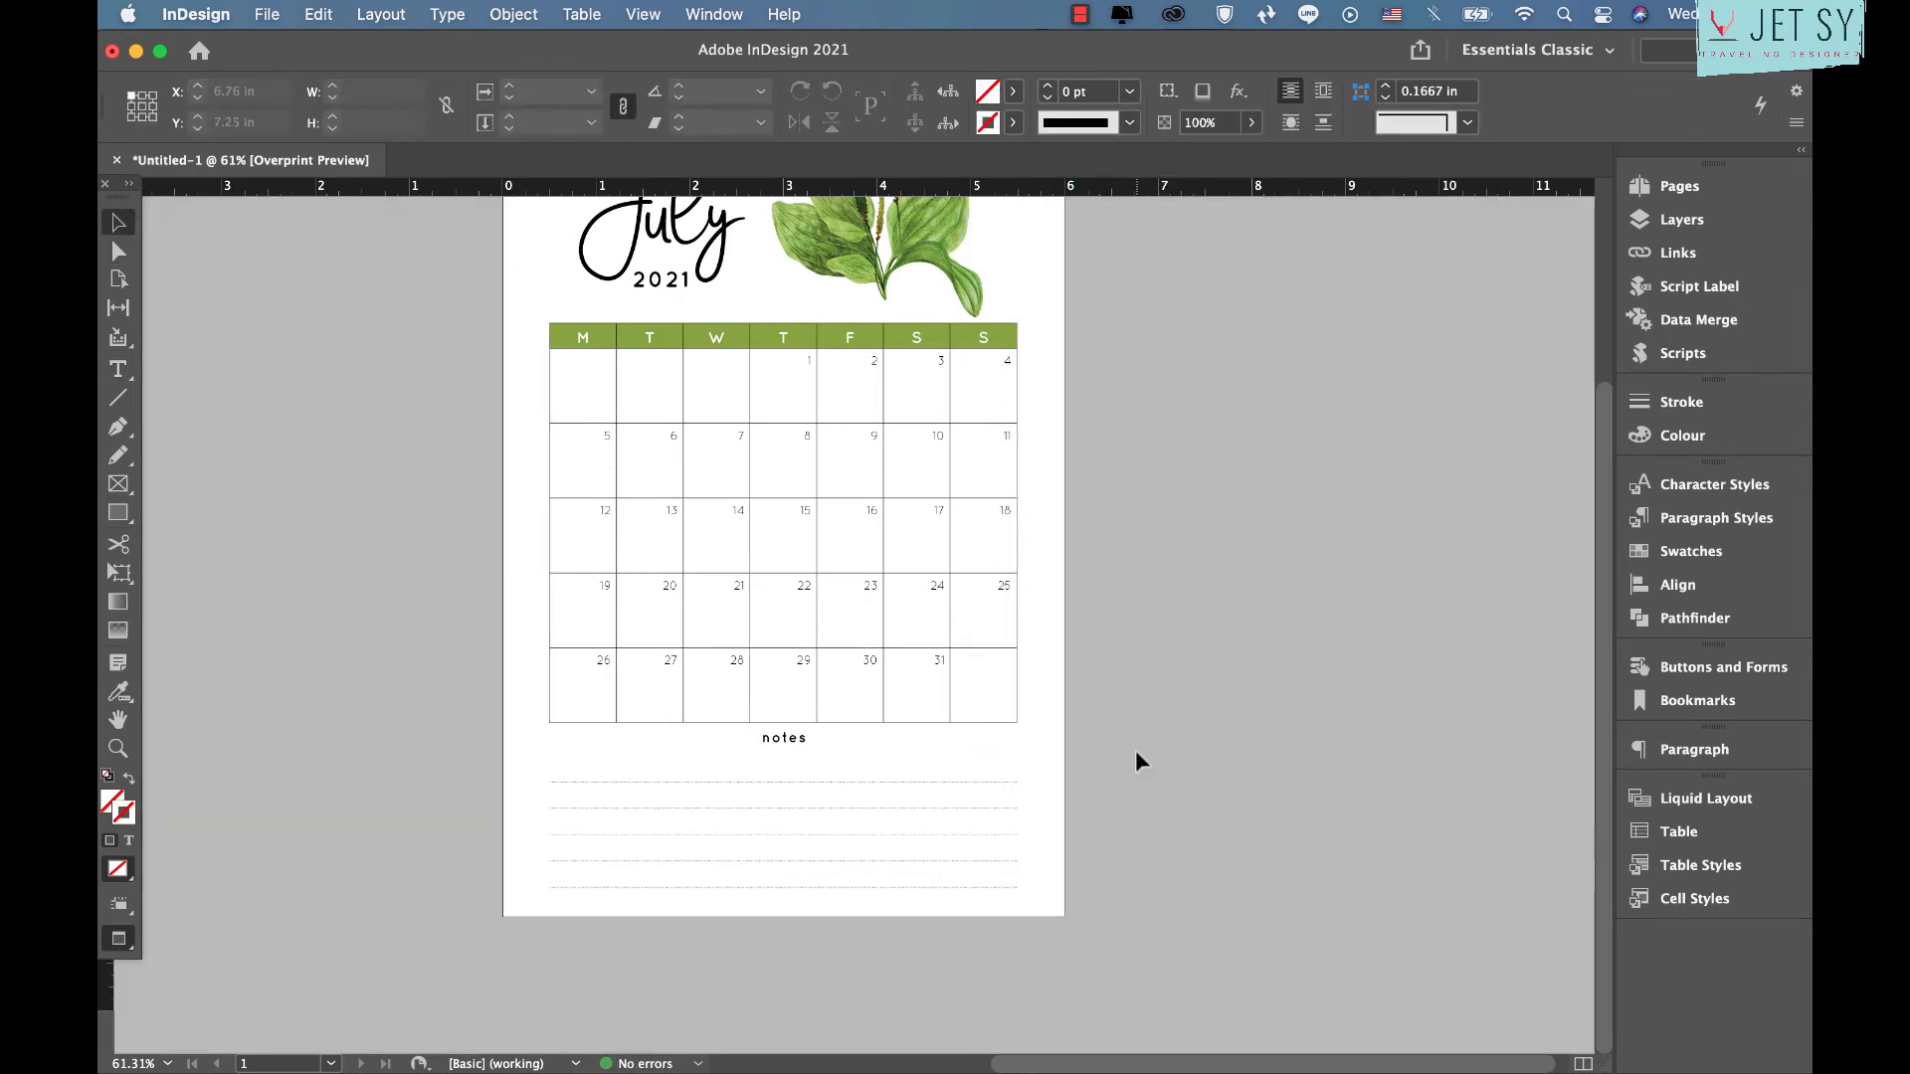
pyautogui.scroll(5, 1110, 706)
pyautogui.scroll(-5, 1110, 707)
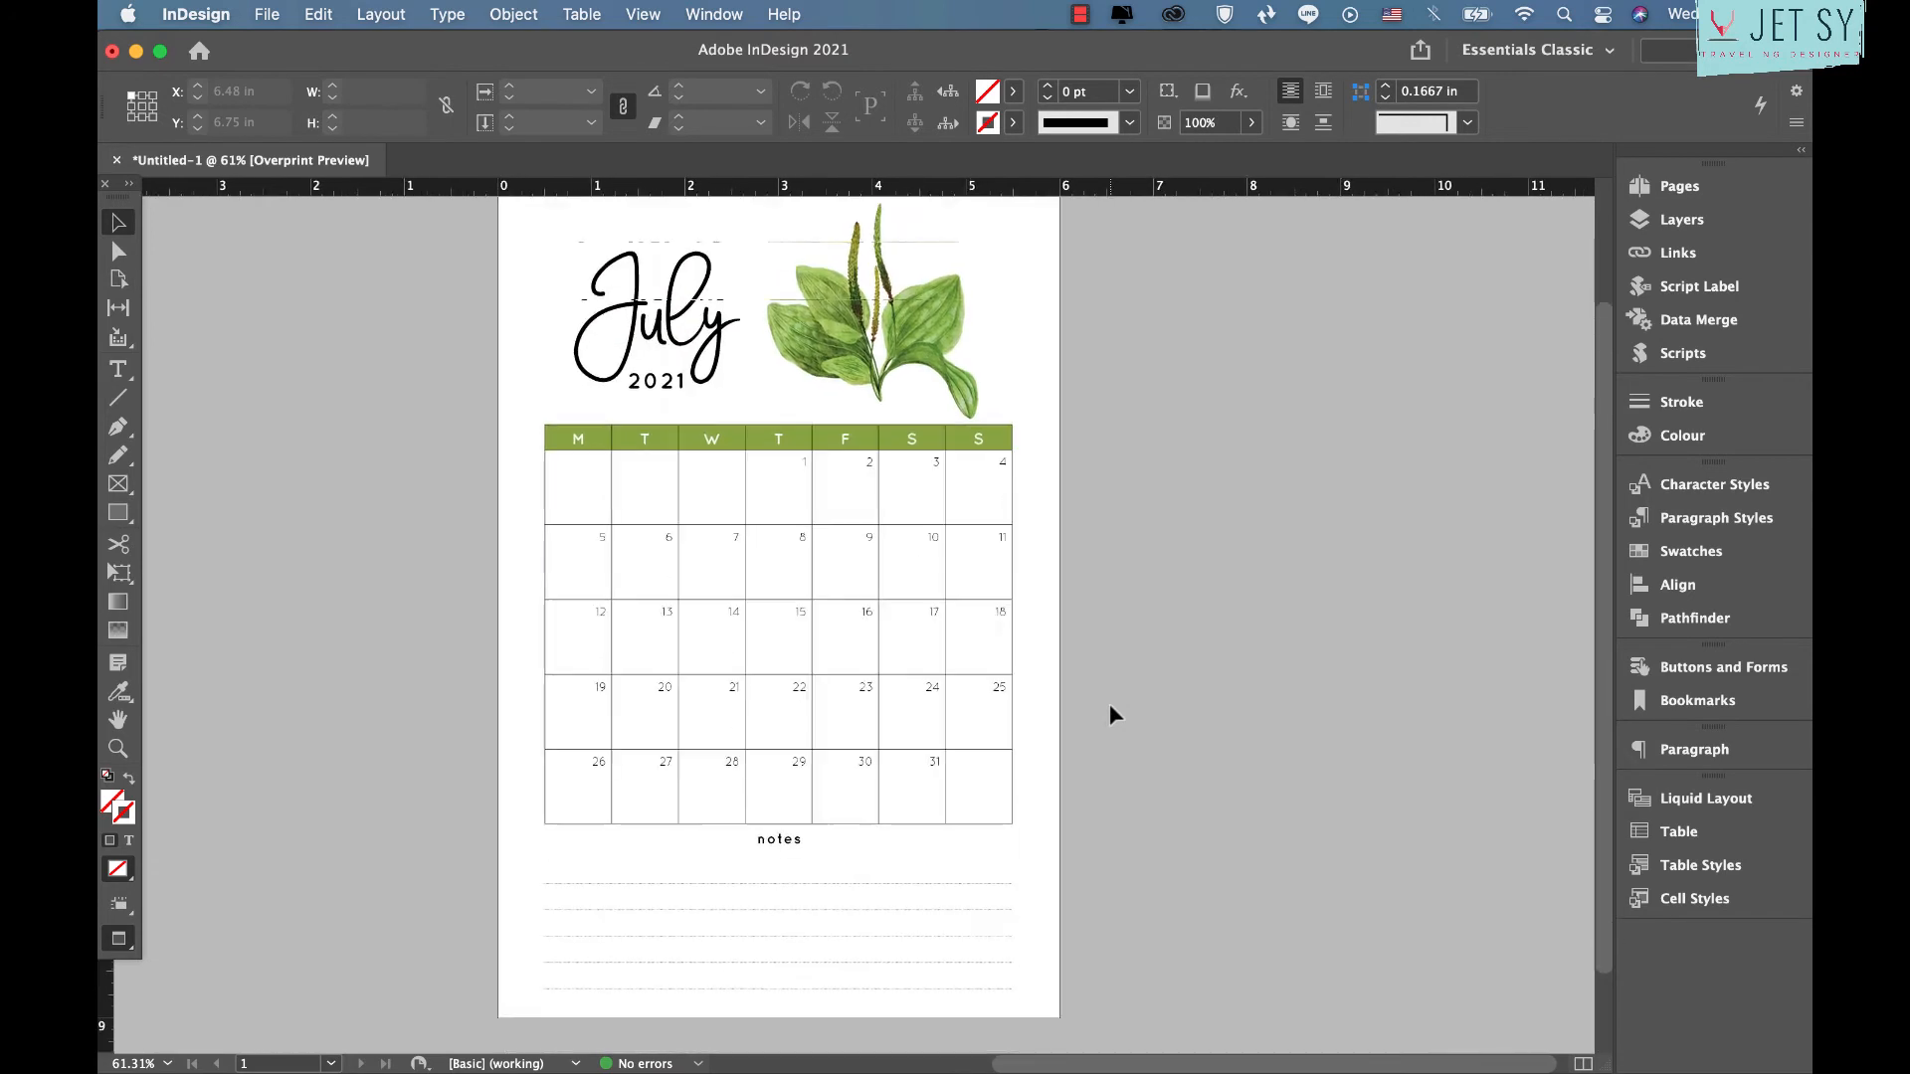
pyautogui.scroll(2, 1108, 702)
pyautogui.scroll(-2, 1108, 703)
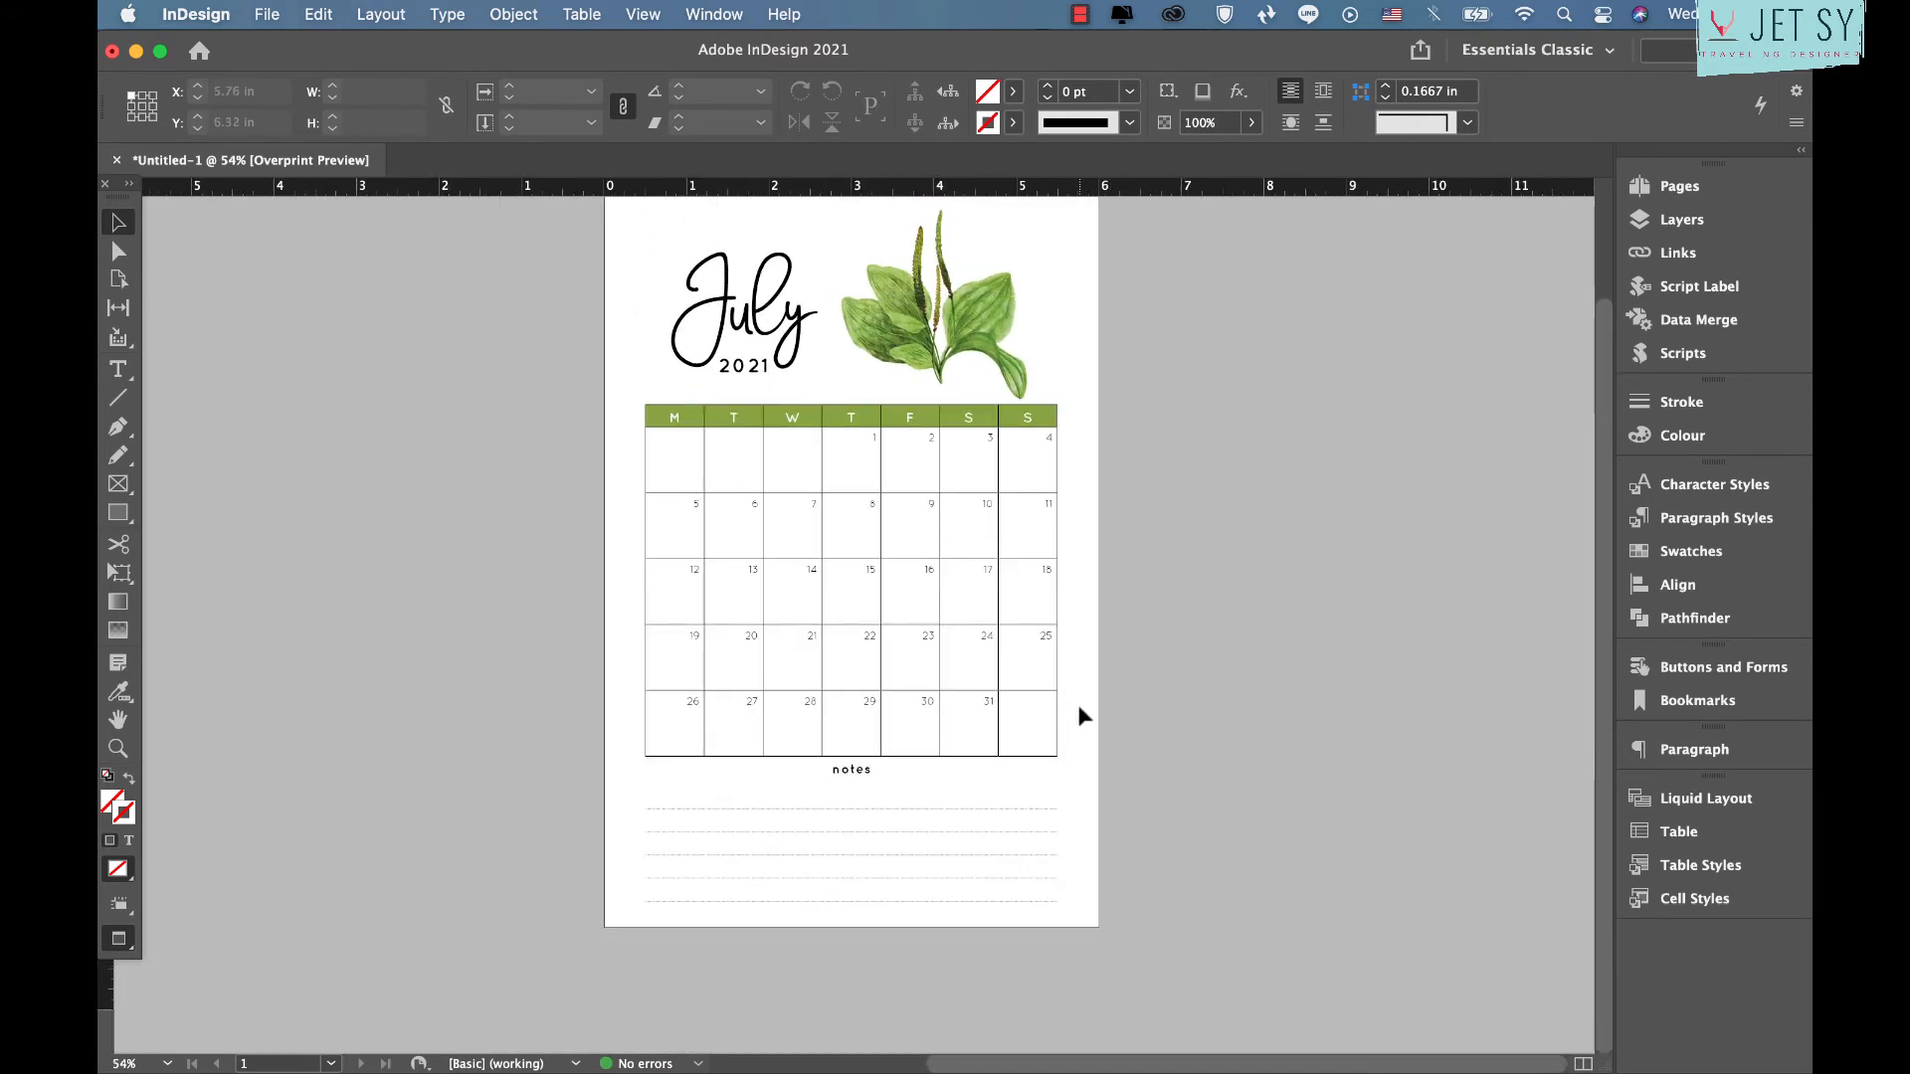
pyautogui.scroll(1, 1077, 705)
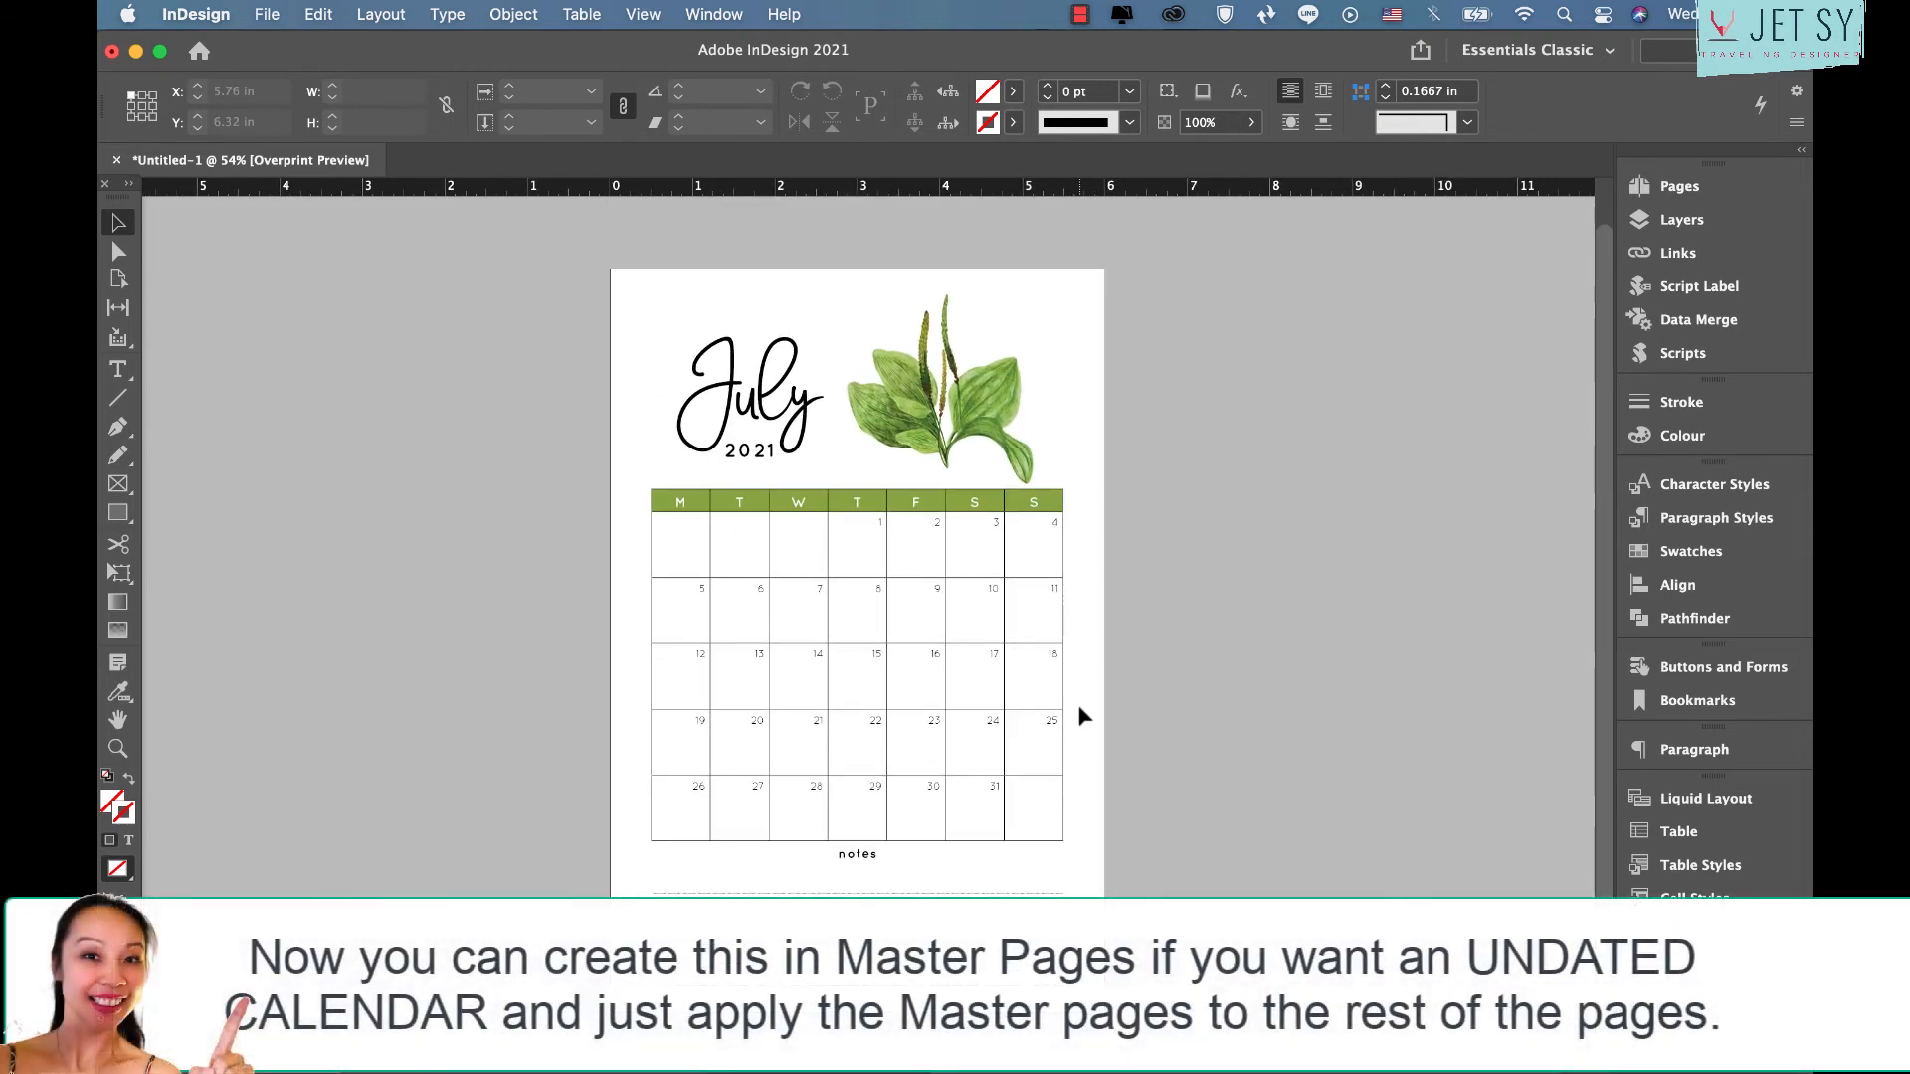
pyautogui.press('w')
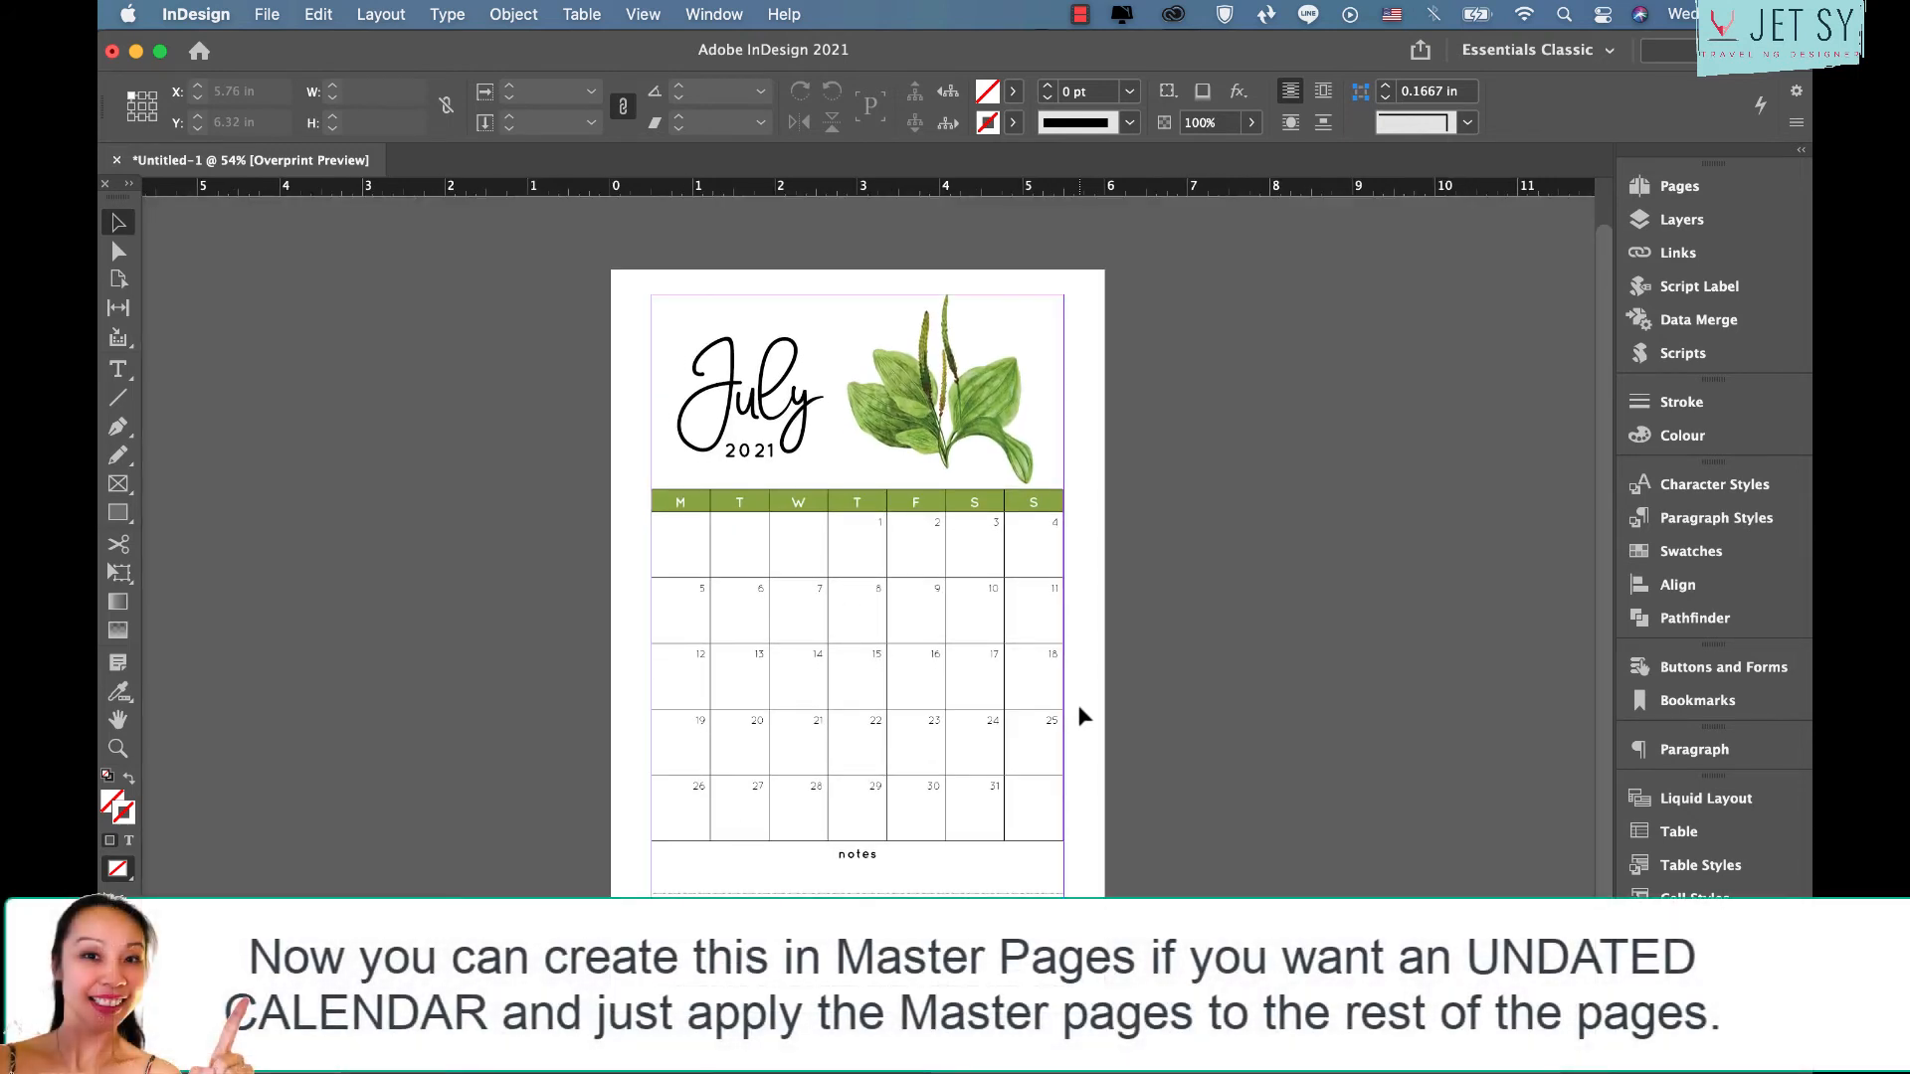
# Duplicate the calendar page as page 2 and delete the 2021 text from the copy
pyautogui.click(1680, 187)
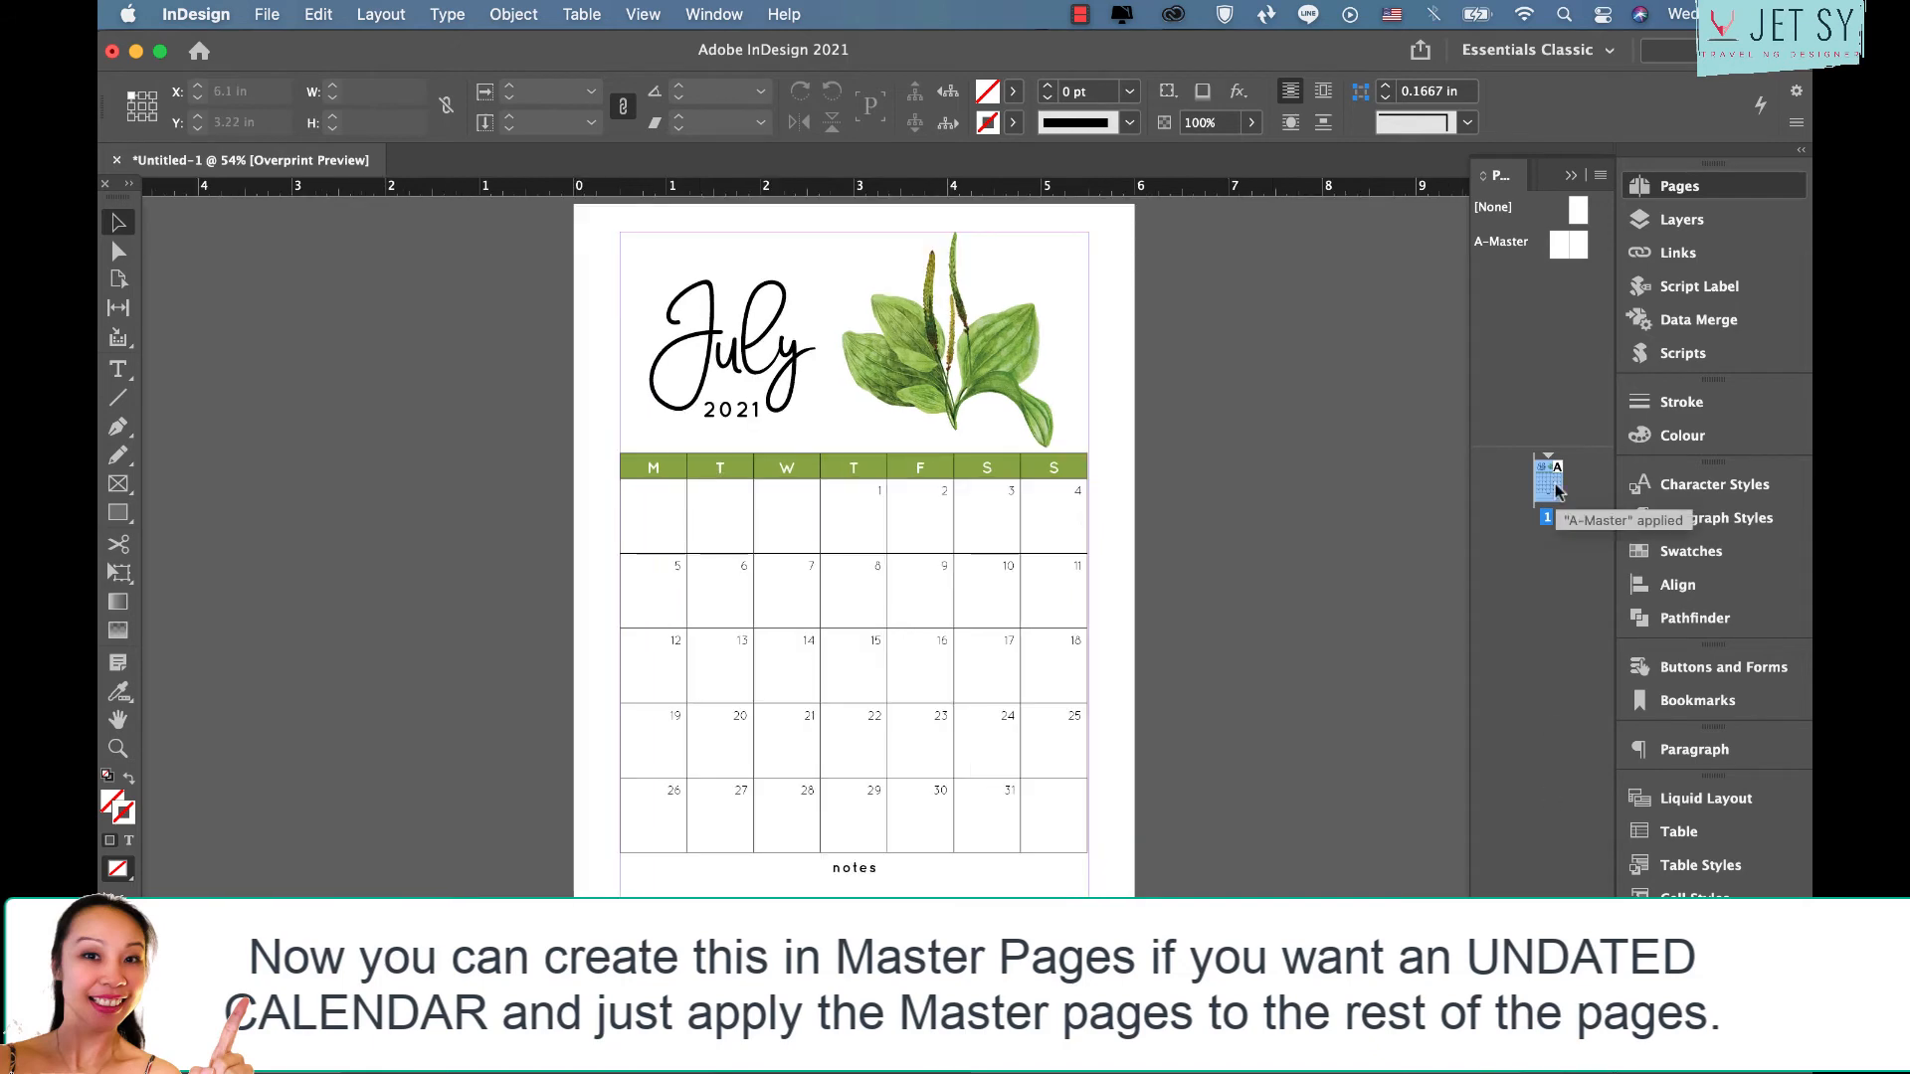
pyautogui.moveTo(1553, 487); pyautogui.dragTo(1546, 1020)
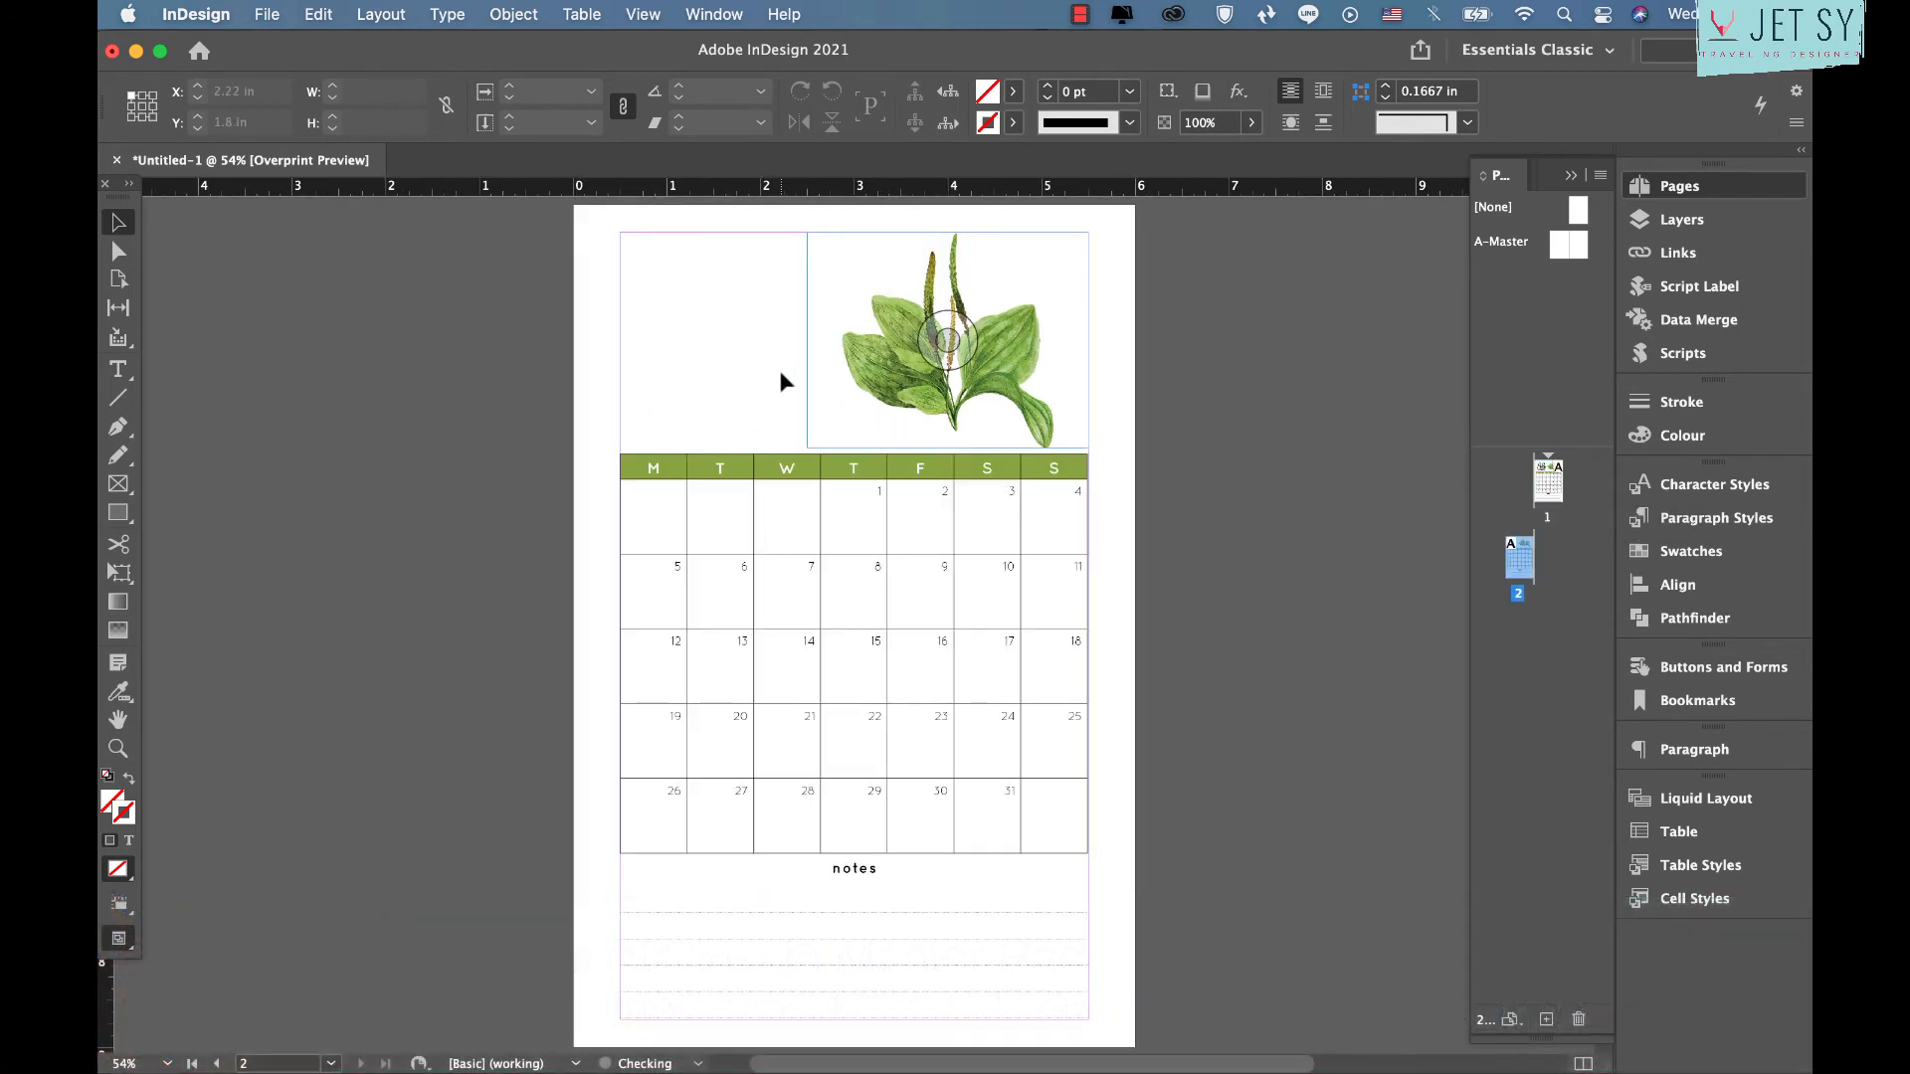
pyautogui.click(755, 363)
pyautogui.doubleClick(746, 404)
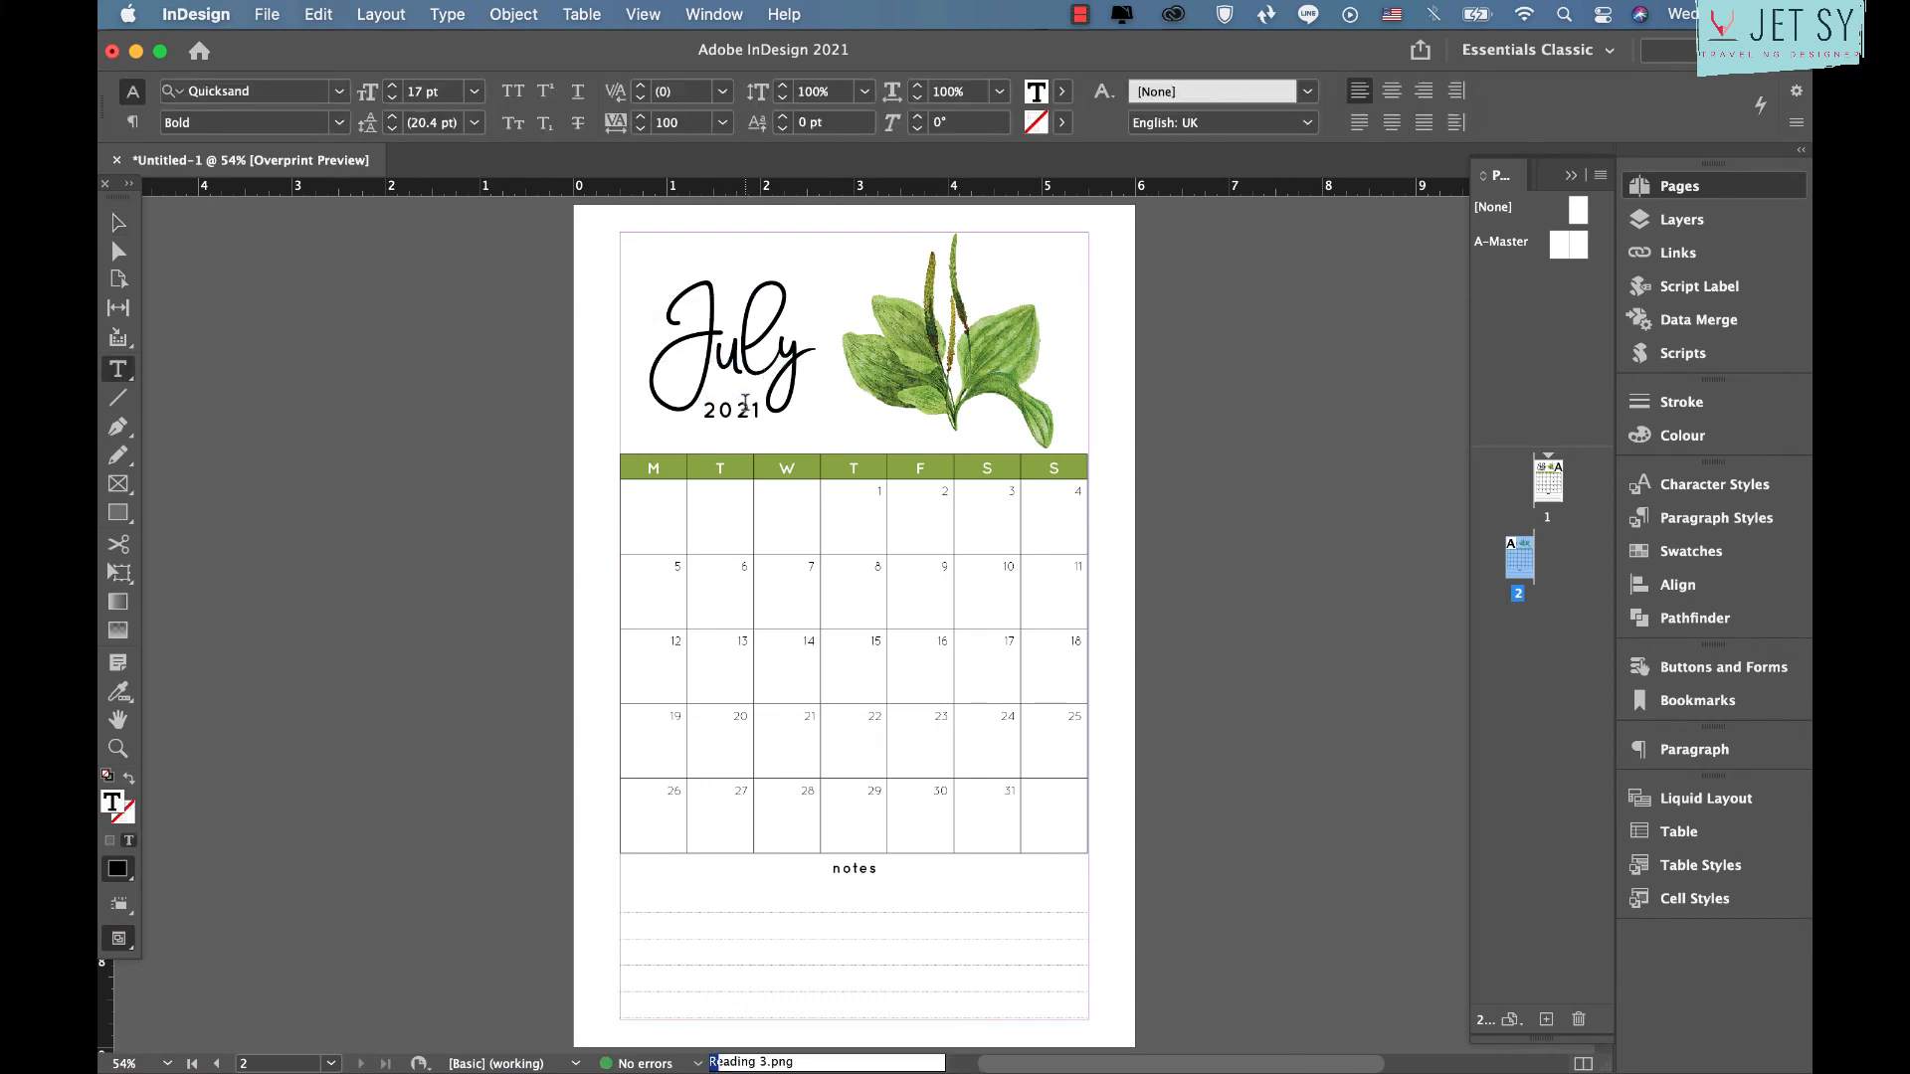
pyautogui.click(117, 223)
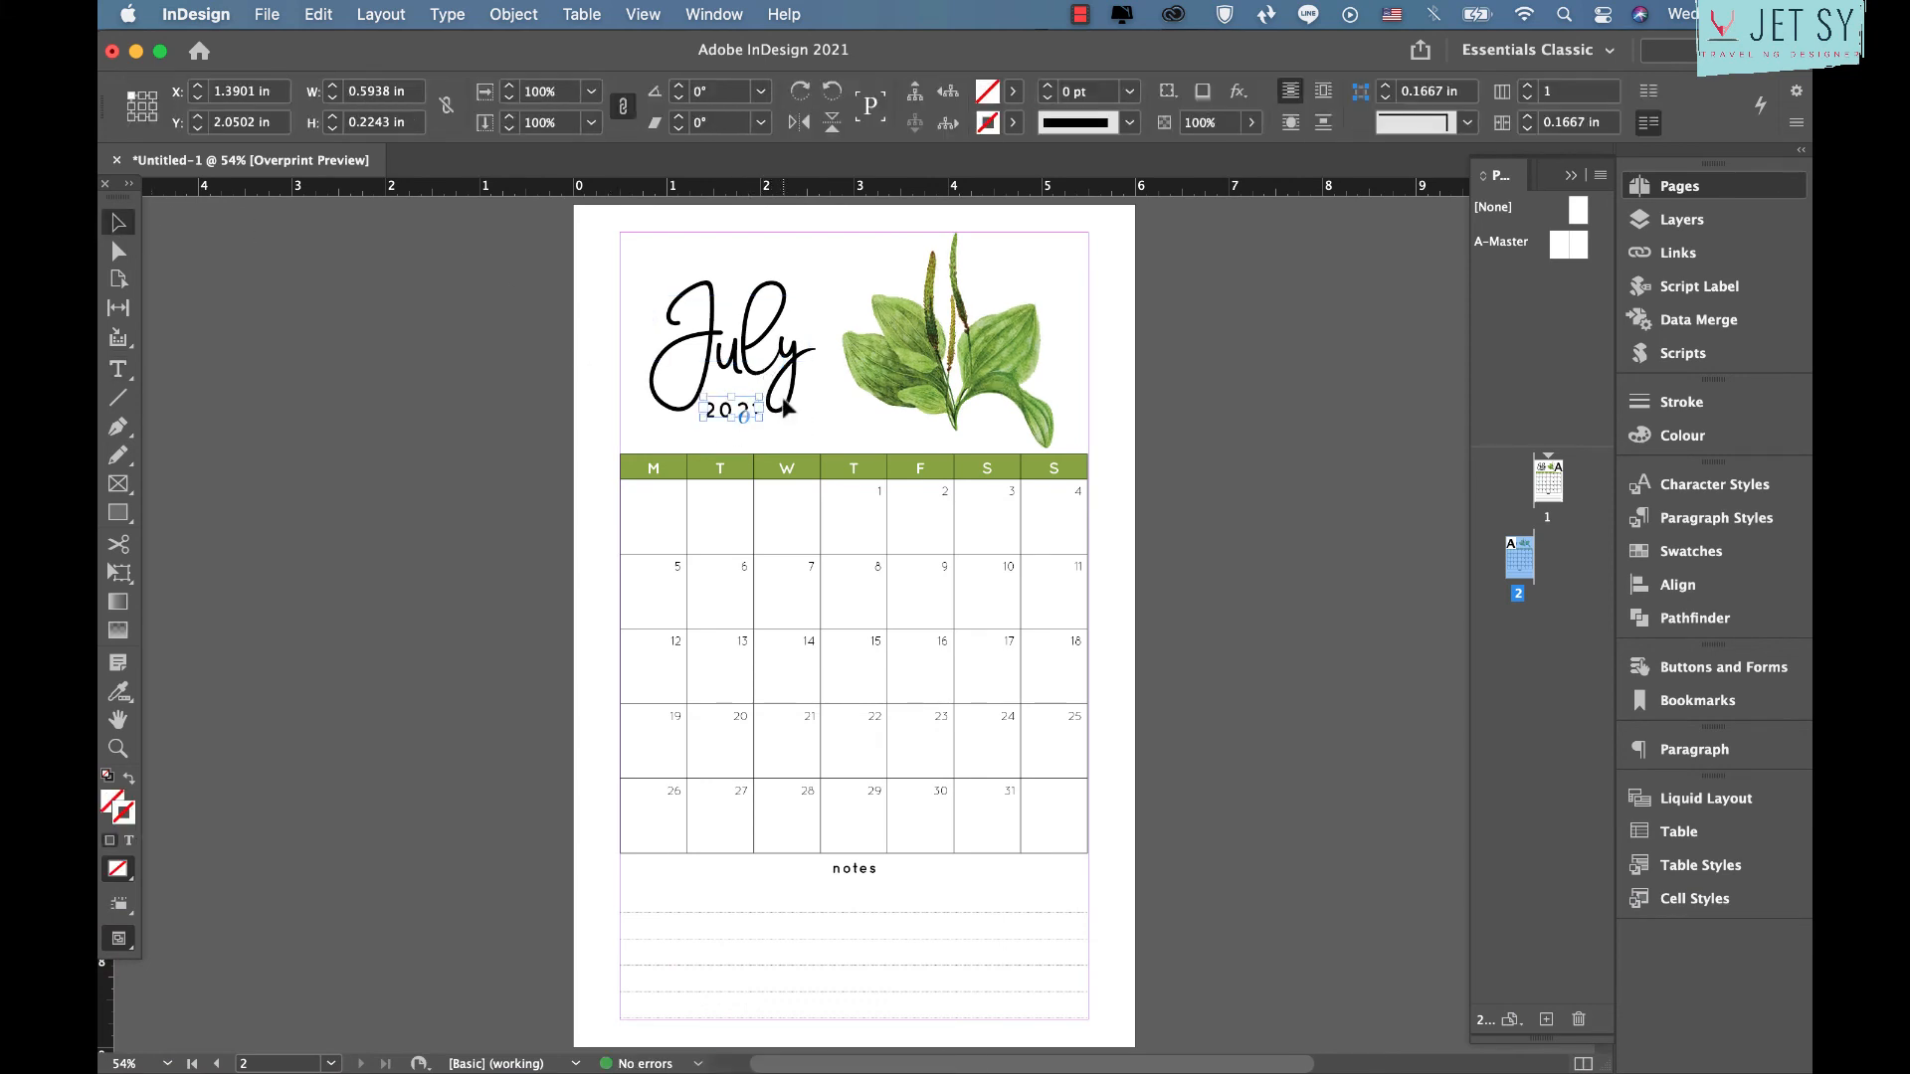
pyautogui.press('Delete')
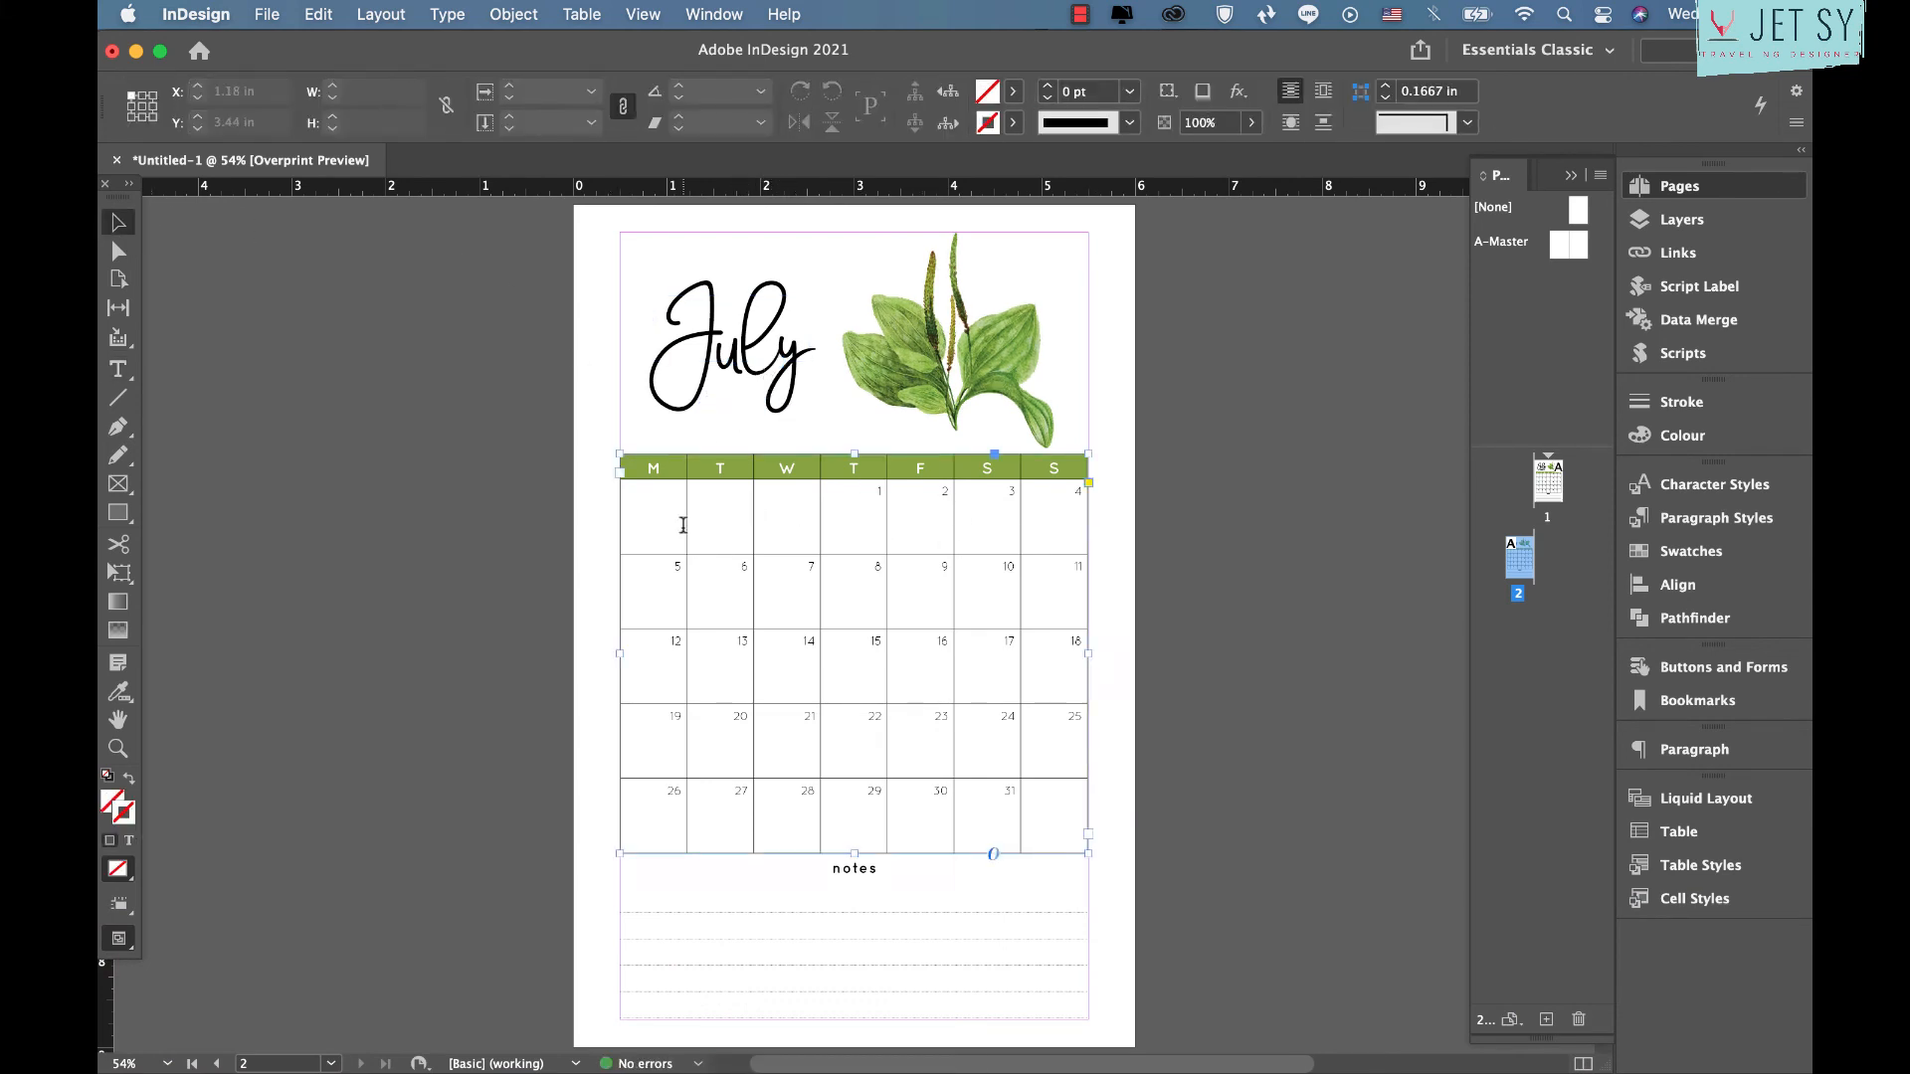
# Clear all the date numbers from the calendar grid on page 2, leaving the weekday header, and preview the page without guides
pyautogui.doubleClick(683, 525)
pyautogui.moveTo(683, 525); pyautogui.dragTo(1084, 841)
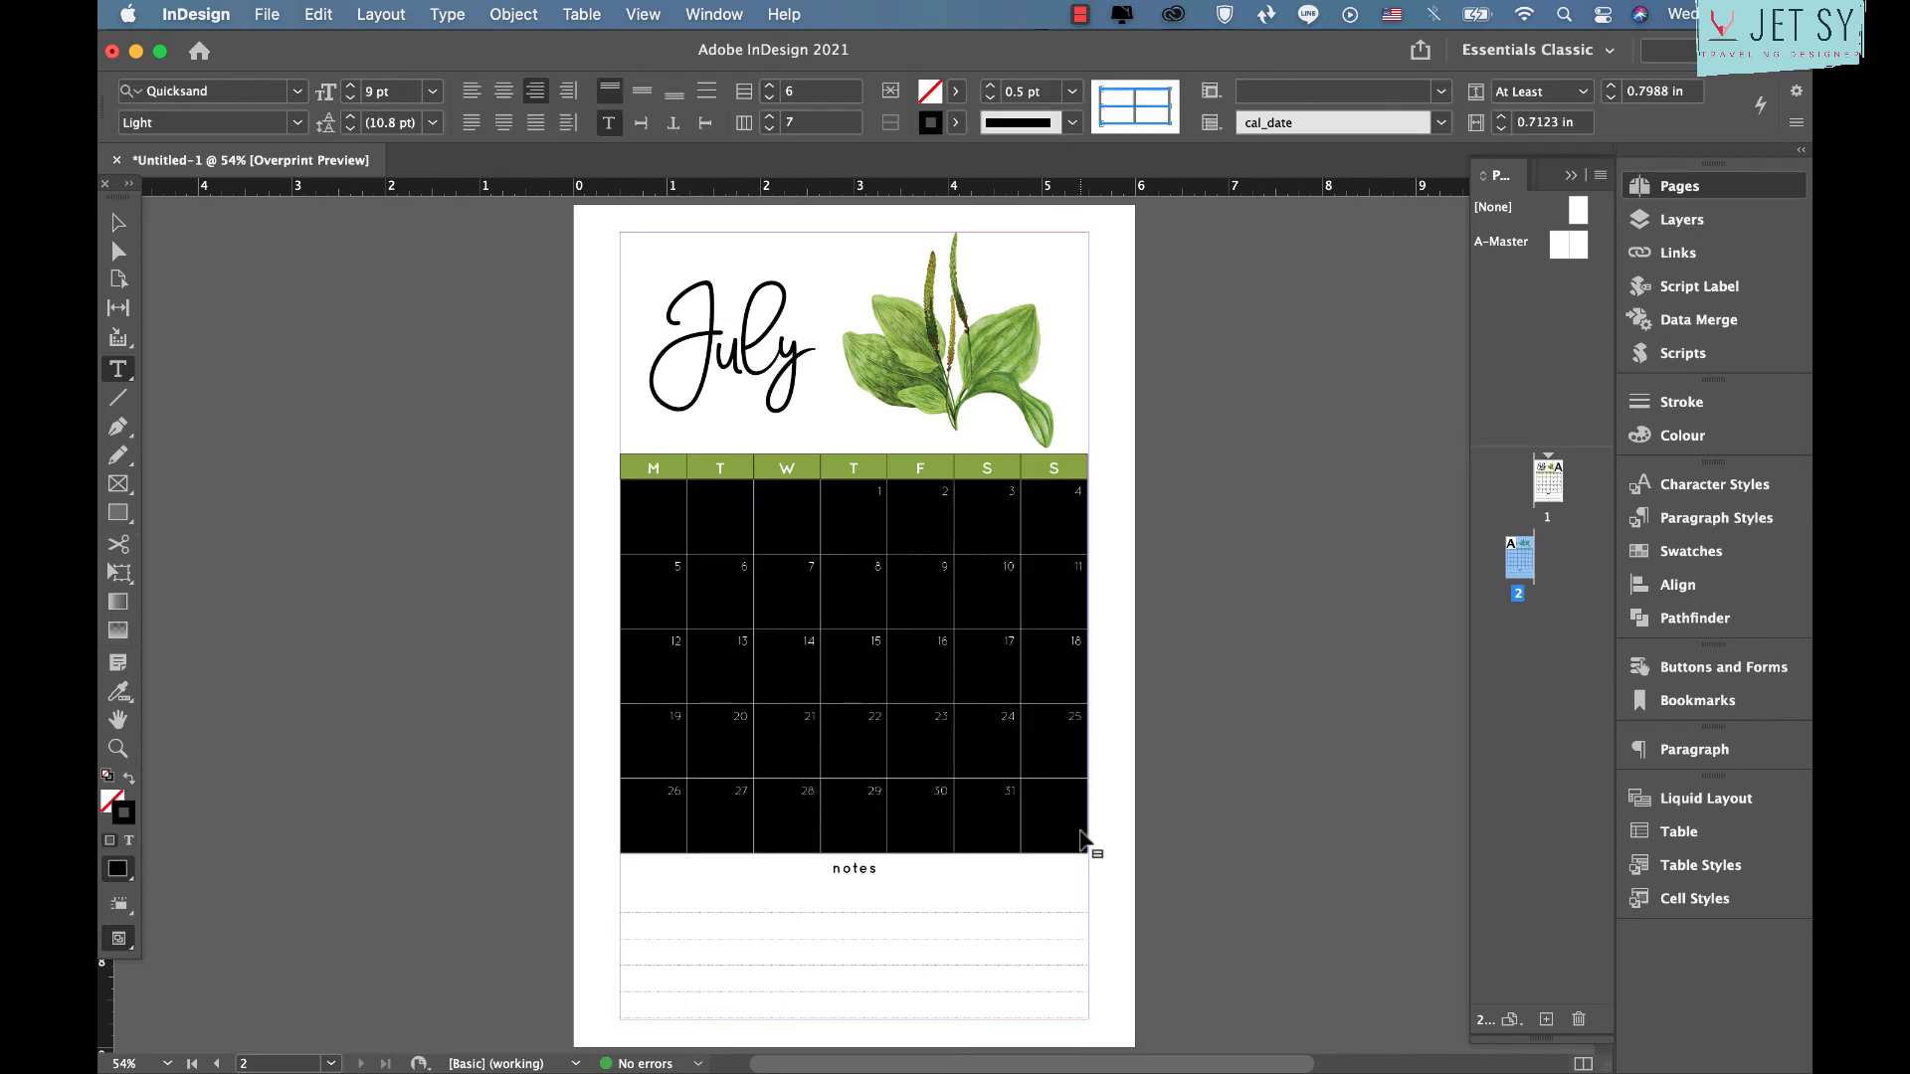
pyautogui.press('Delete')
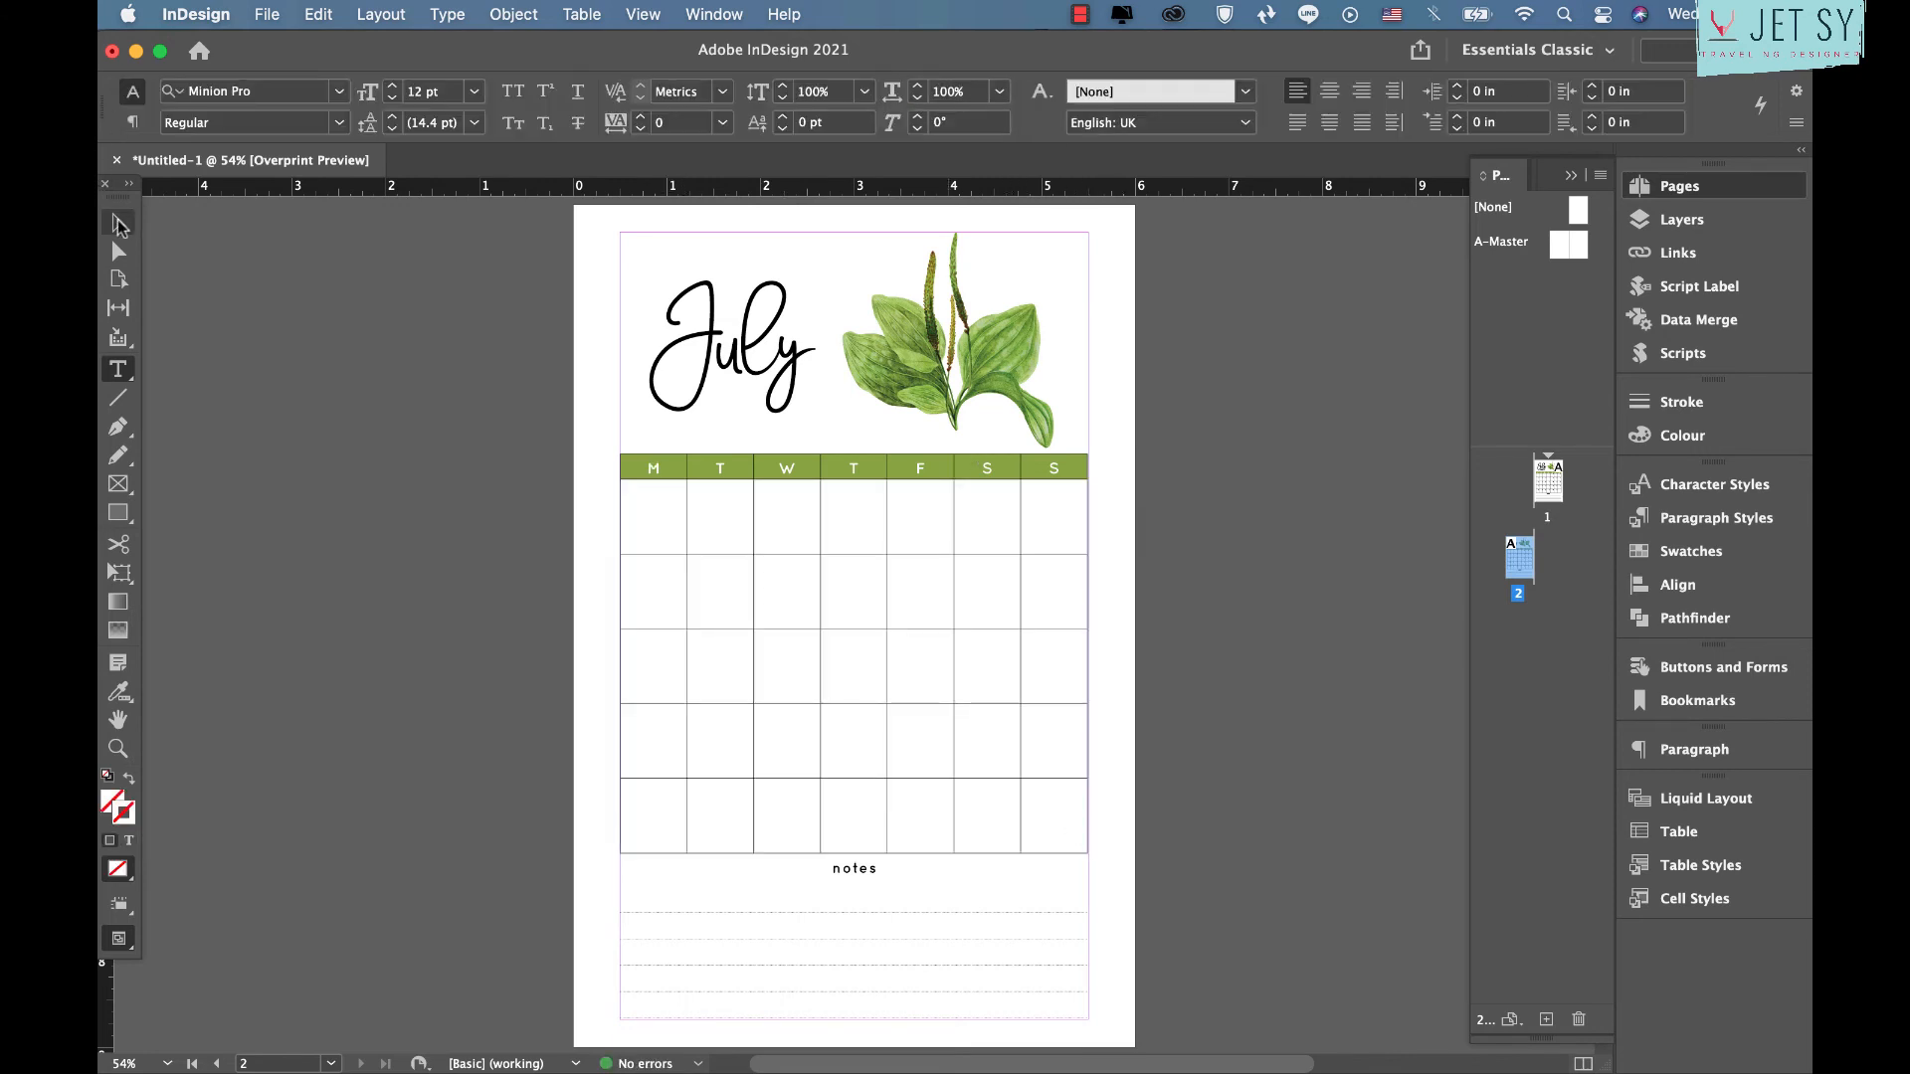
pyautogui.click(119, 225)
pyautogui.press('w')
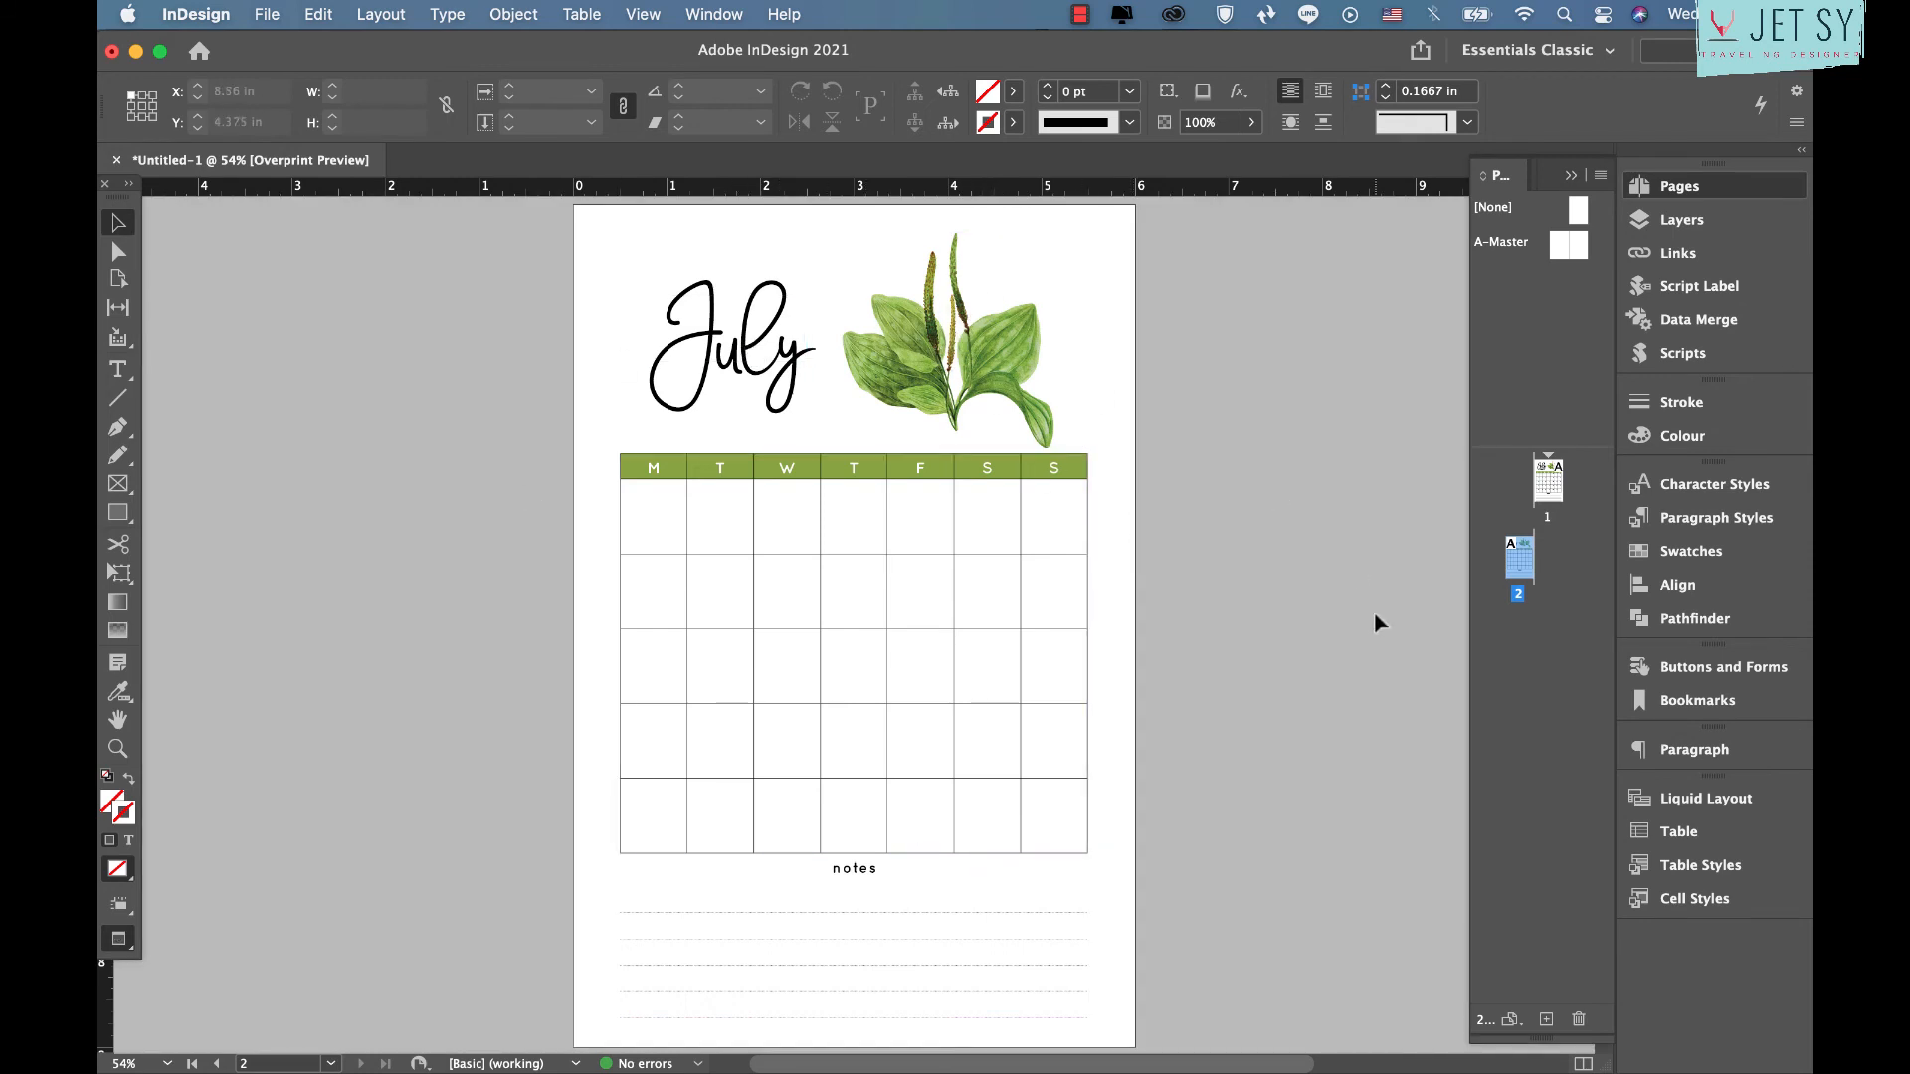
# Duplicate the undated July page as page 3 and change the copy's month title to August
pyautogui.moveTo(1512, 564); pyautogui.dragTo(1544, 1018)
pyautogui.press('t')
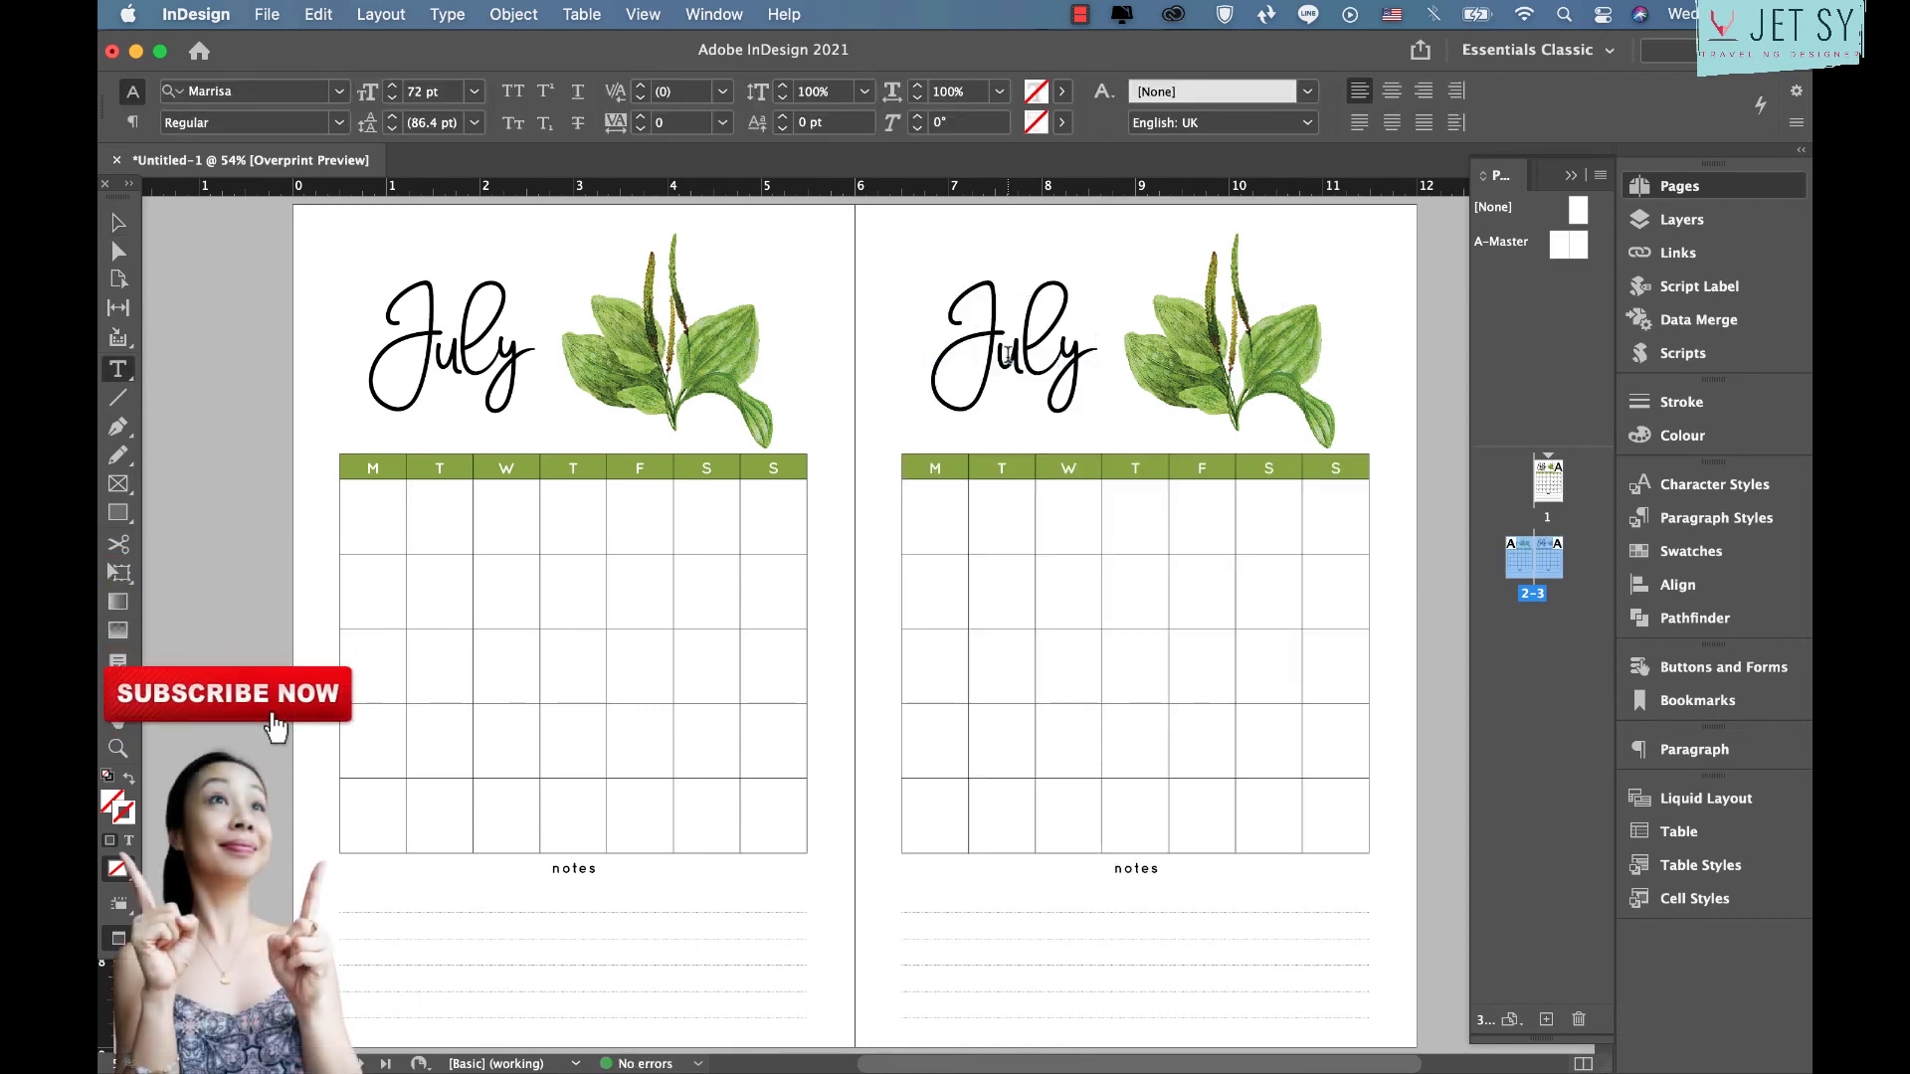
pyautogui.doubleClick(1007, 355)
pyautogui.write('August')
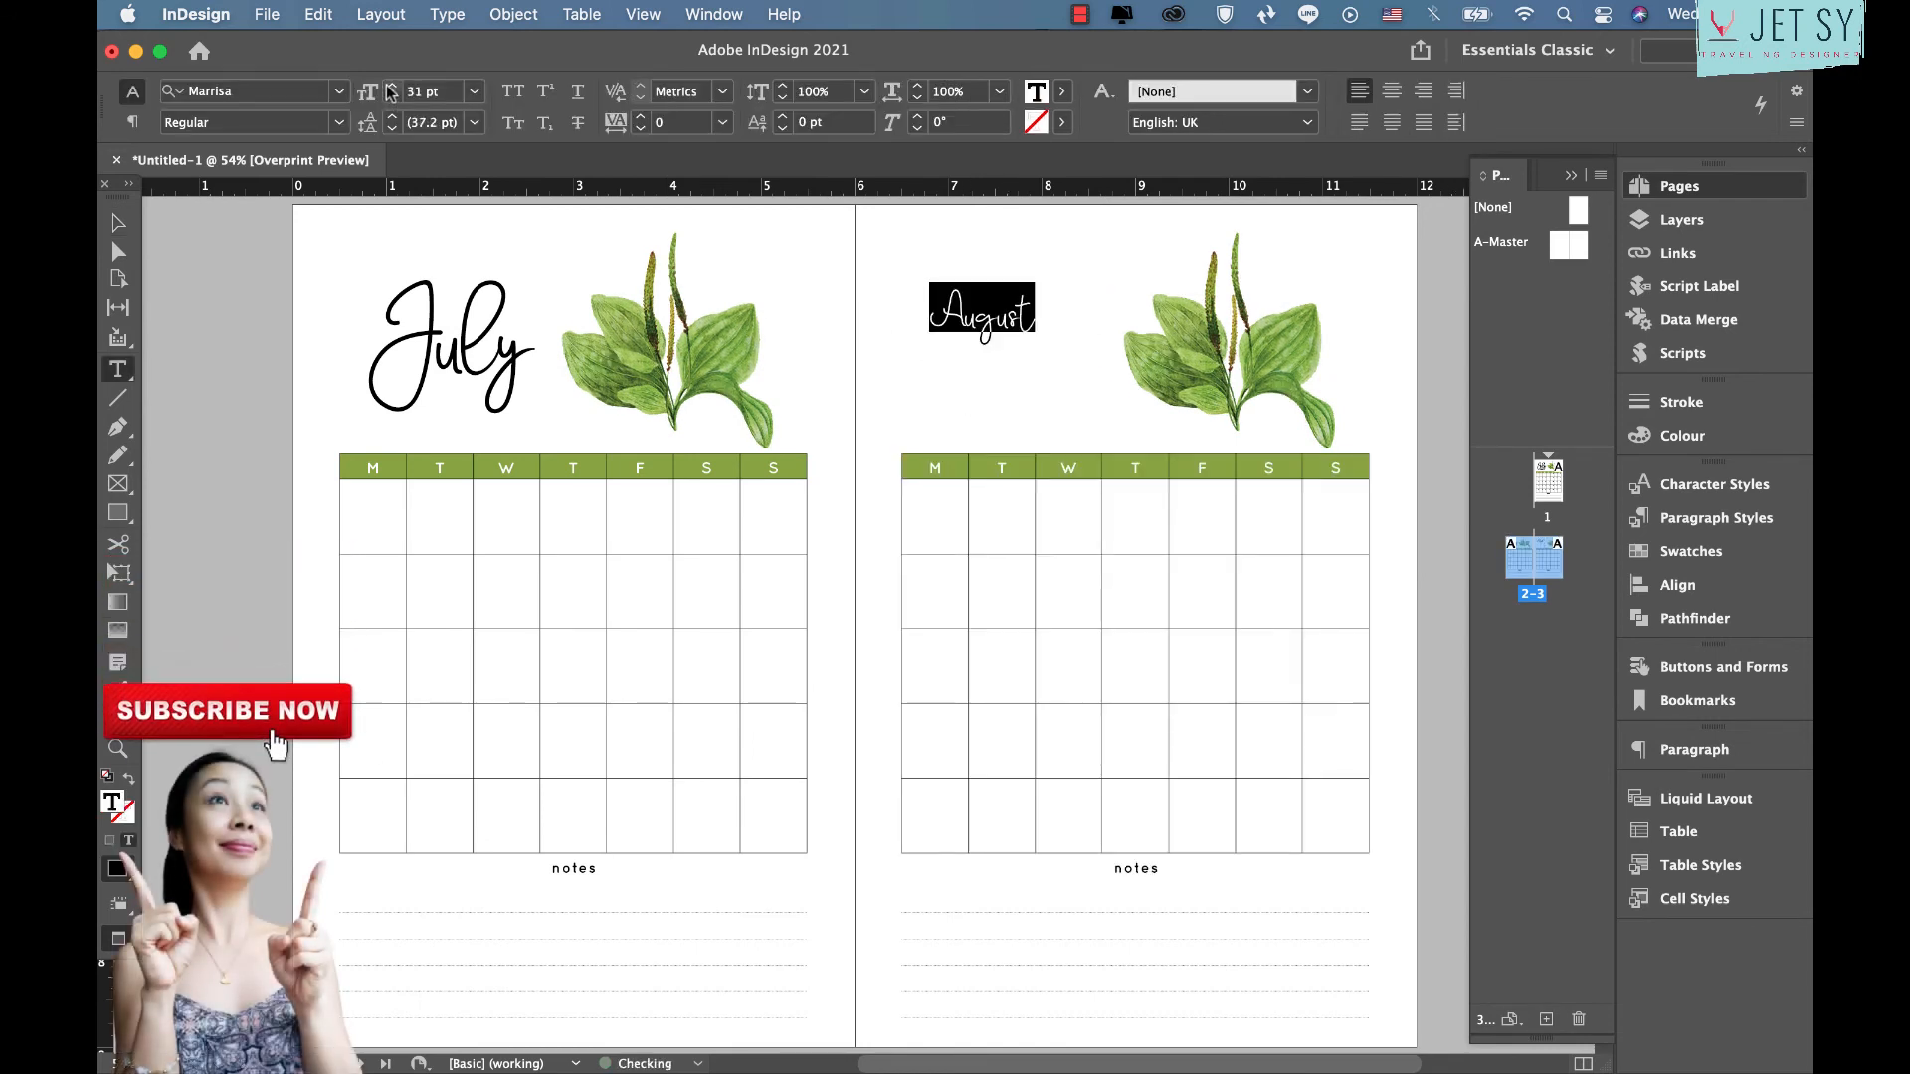
# Set the August title's font size to 50 pt
pyautogui.click(390, 87)
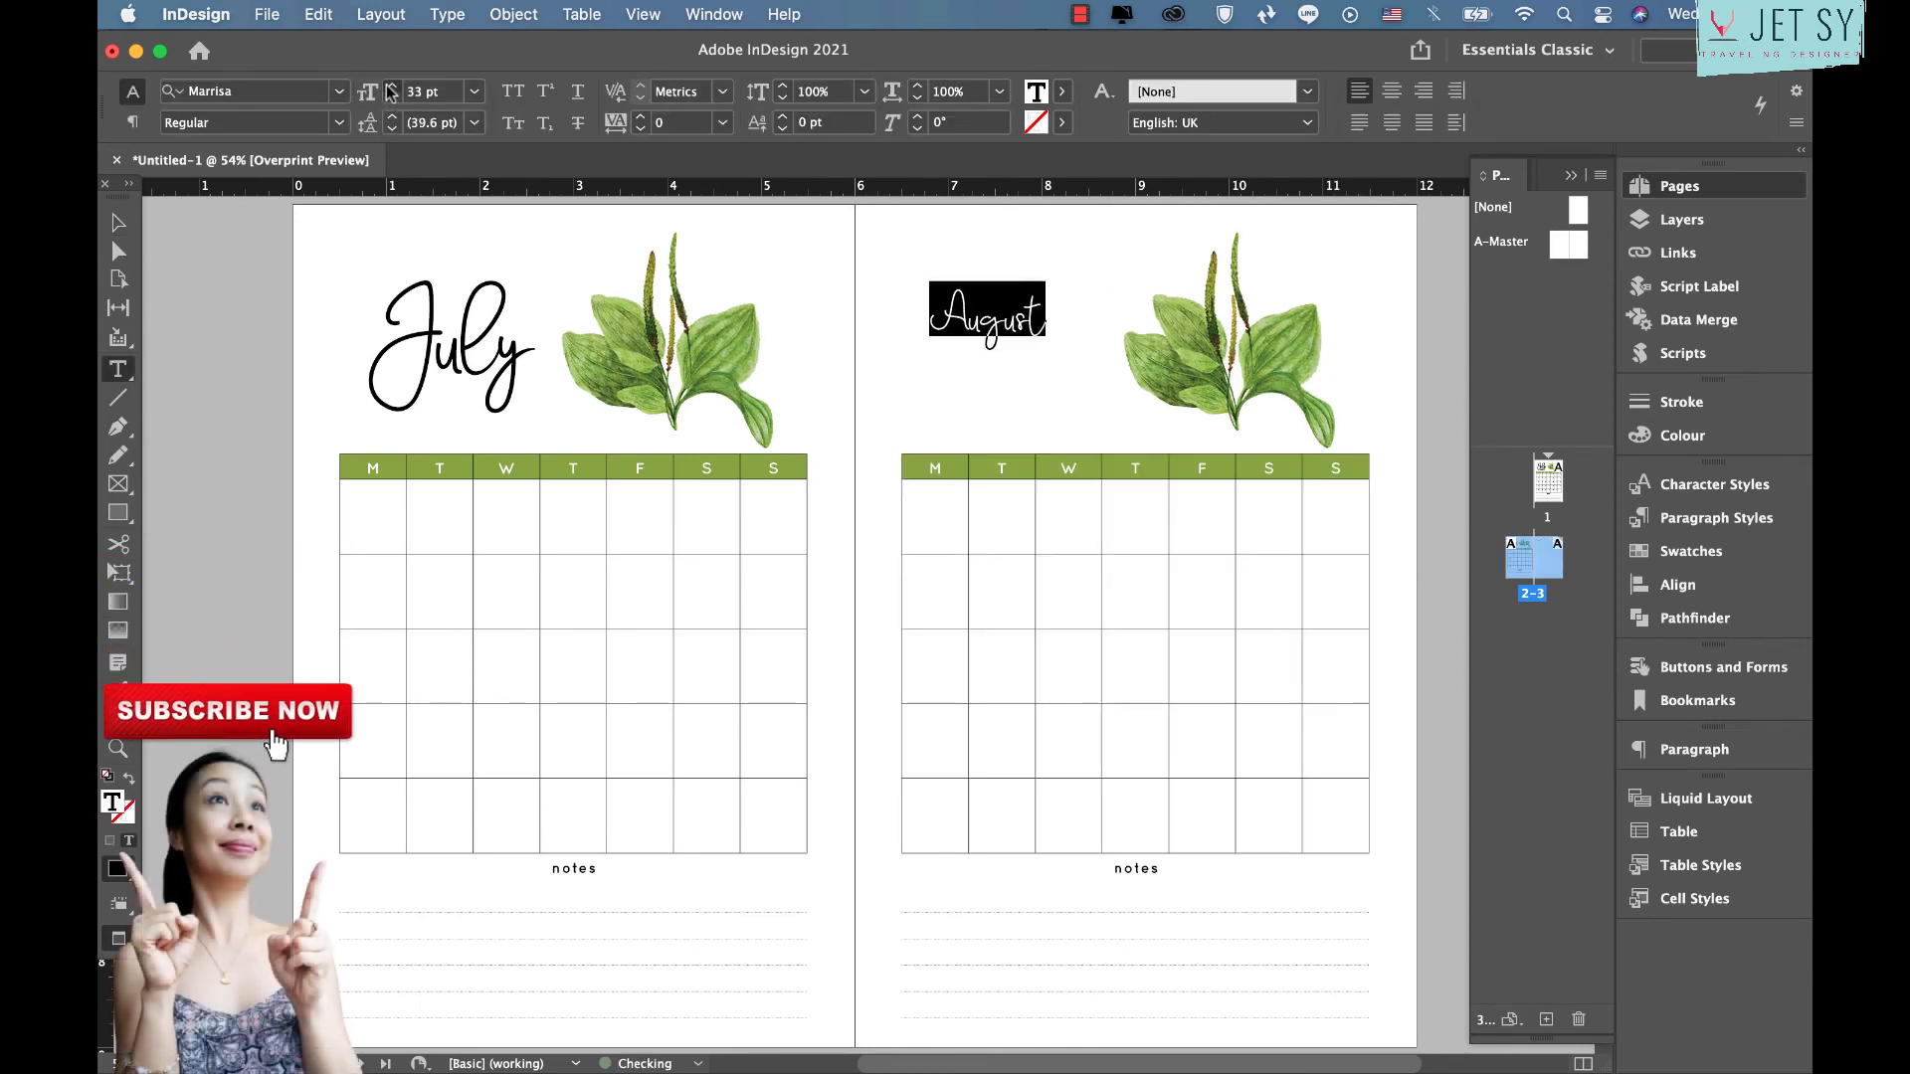
pyautogui.click(391, 86)
pyautogui.click(391, 86)
pyautogui.click(391, 86)
pyautogui.click(391, 86)
pyautogui.click(391, 86)
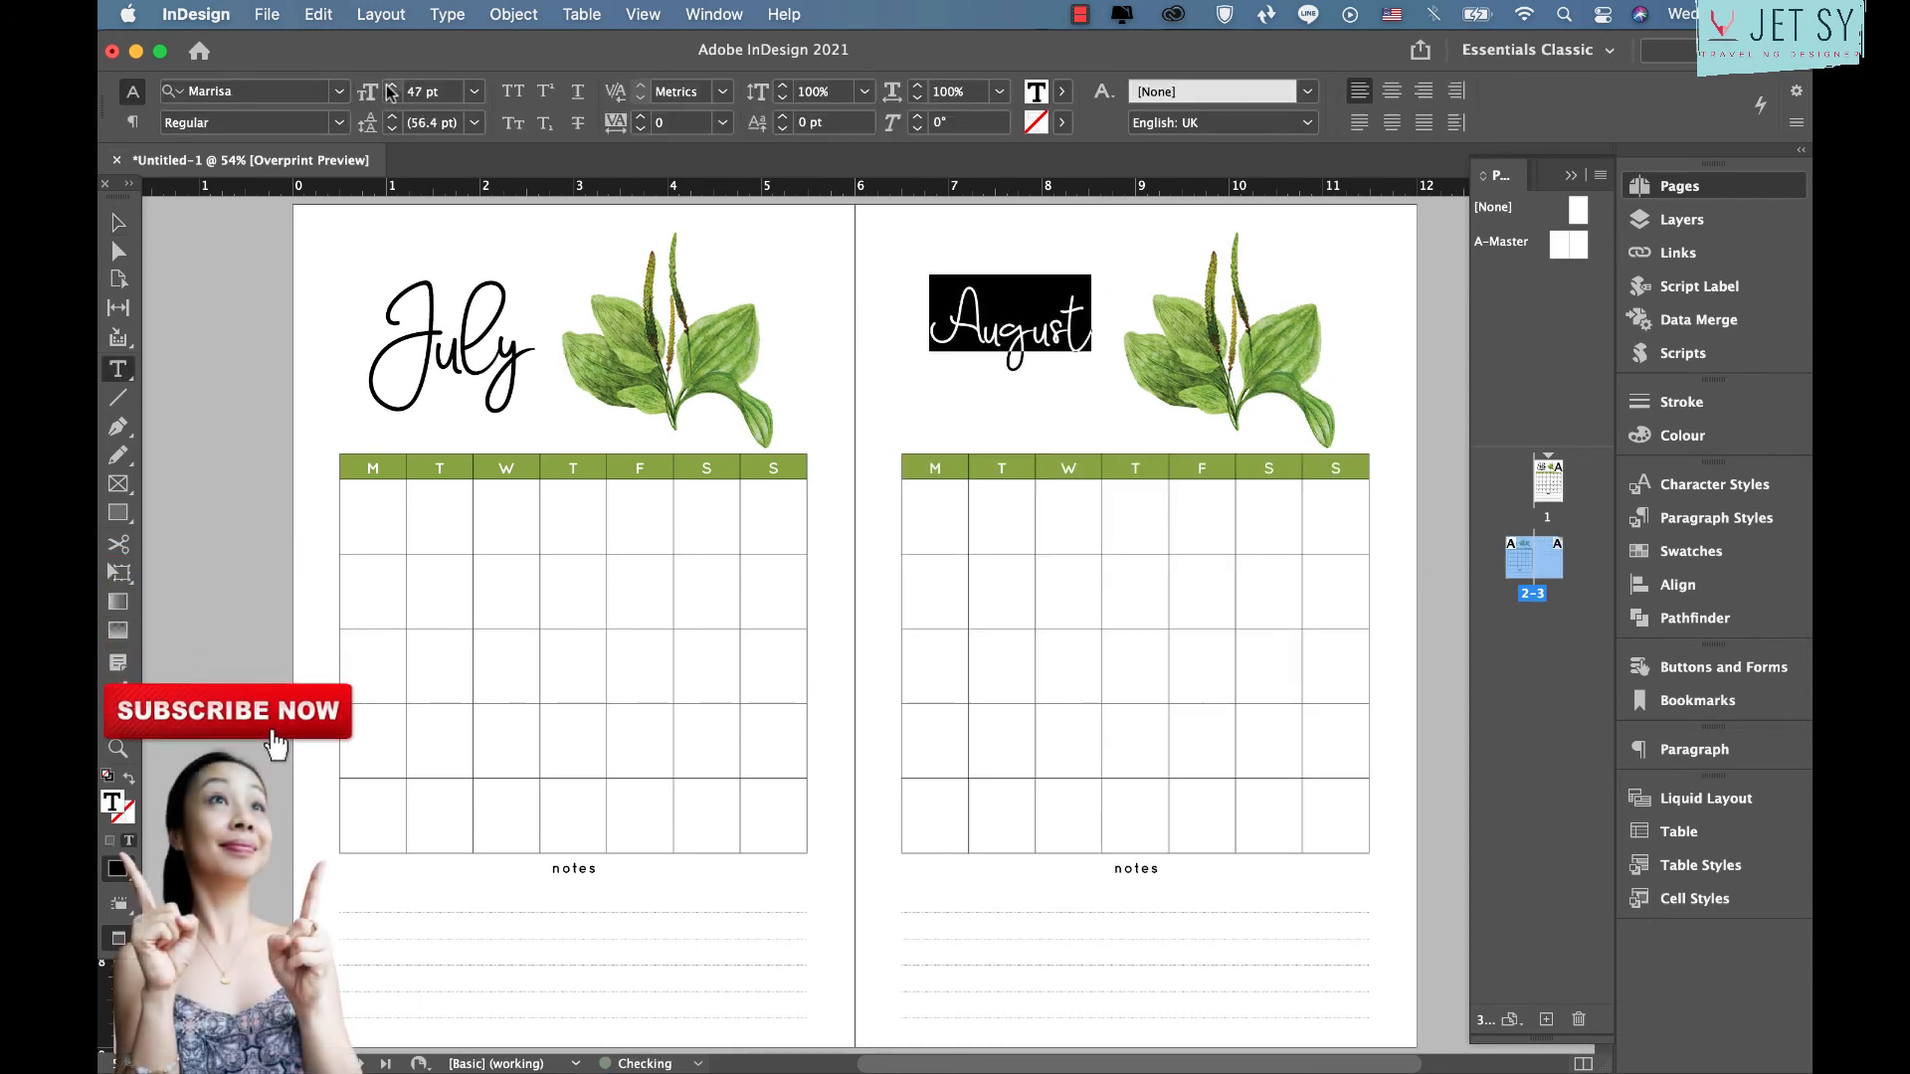
pyautogui.click(391, 87)
pyautogui.click(391, 86)
pyautogui.click(118, 223)
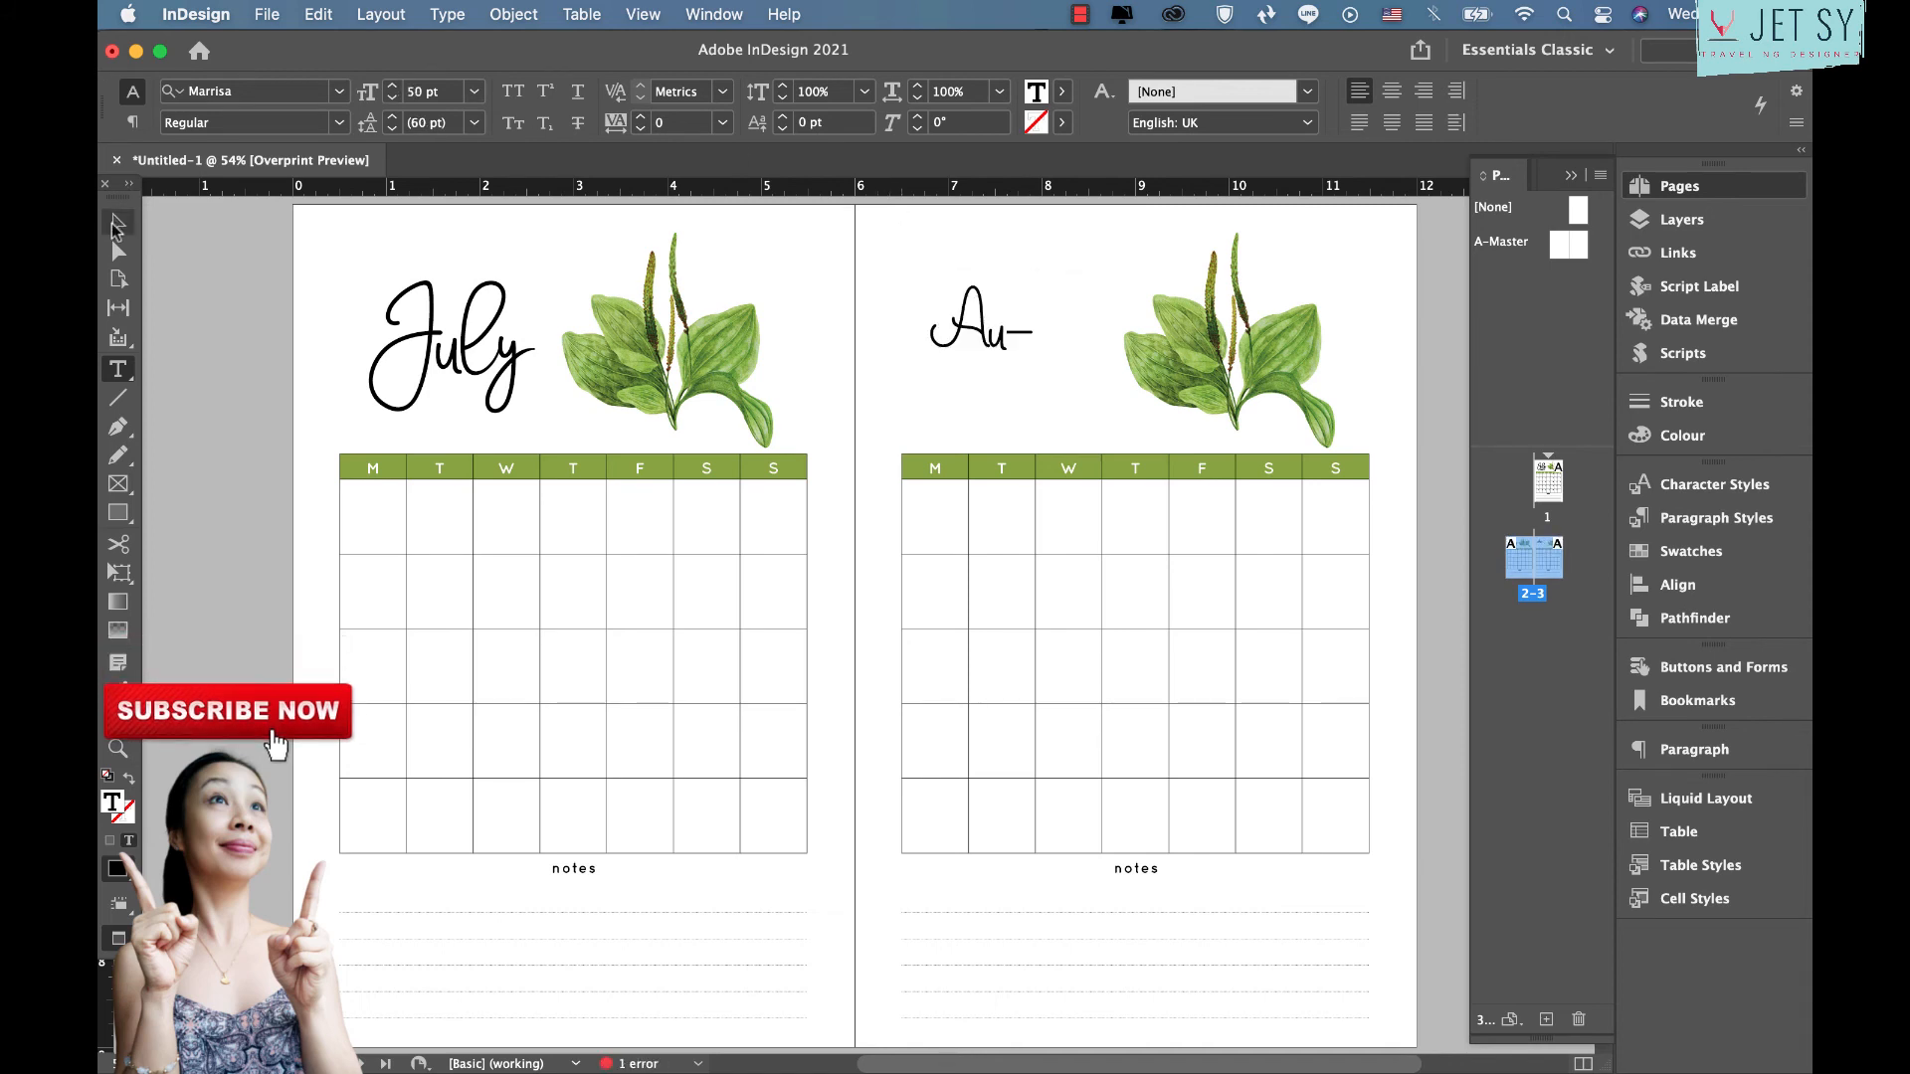
# Replace page 3's leaf image with the yellow flower illustration, scaled to about 2.7 x 2.3 in and placed beside the August title
pyautogui.click(1215, 392)
pyautogui.moveTo(1302, 532); pyautogui.dragTo(919, 410)
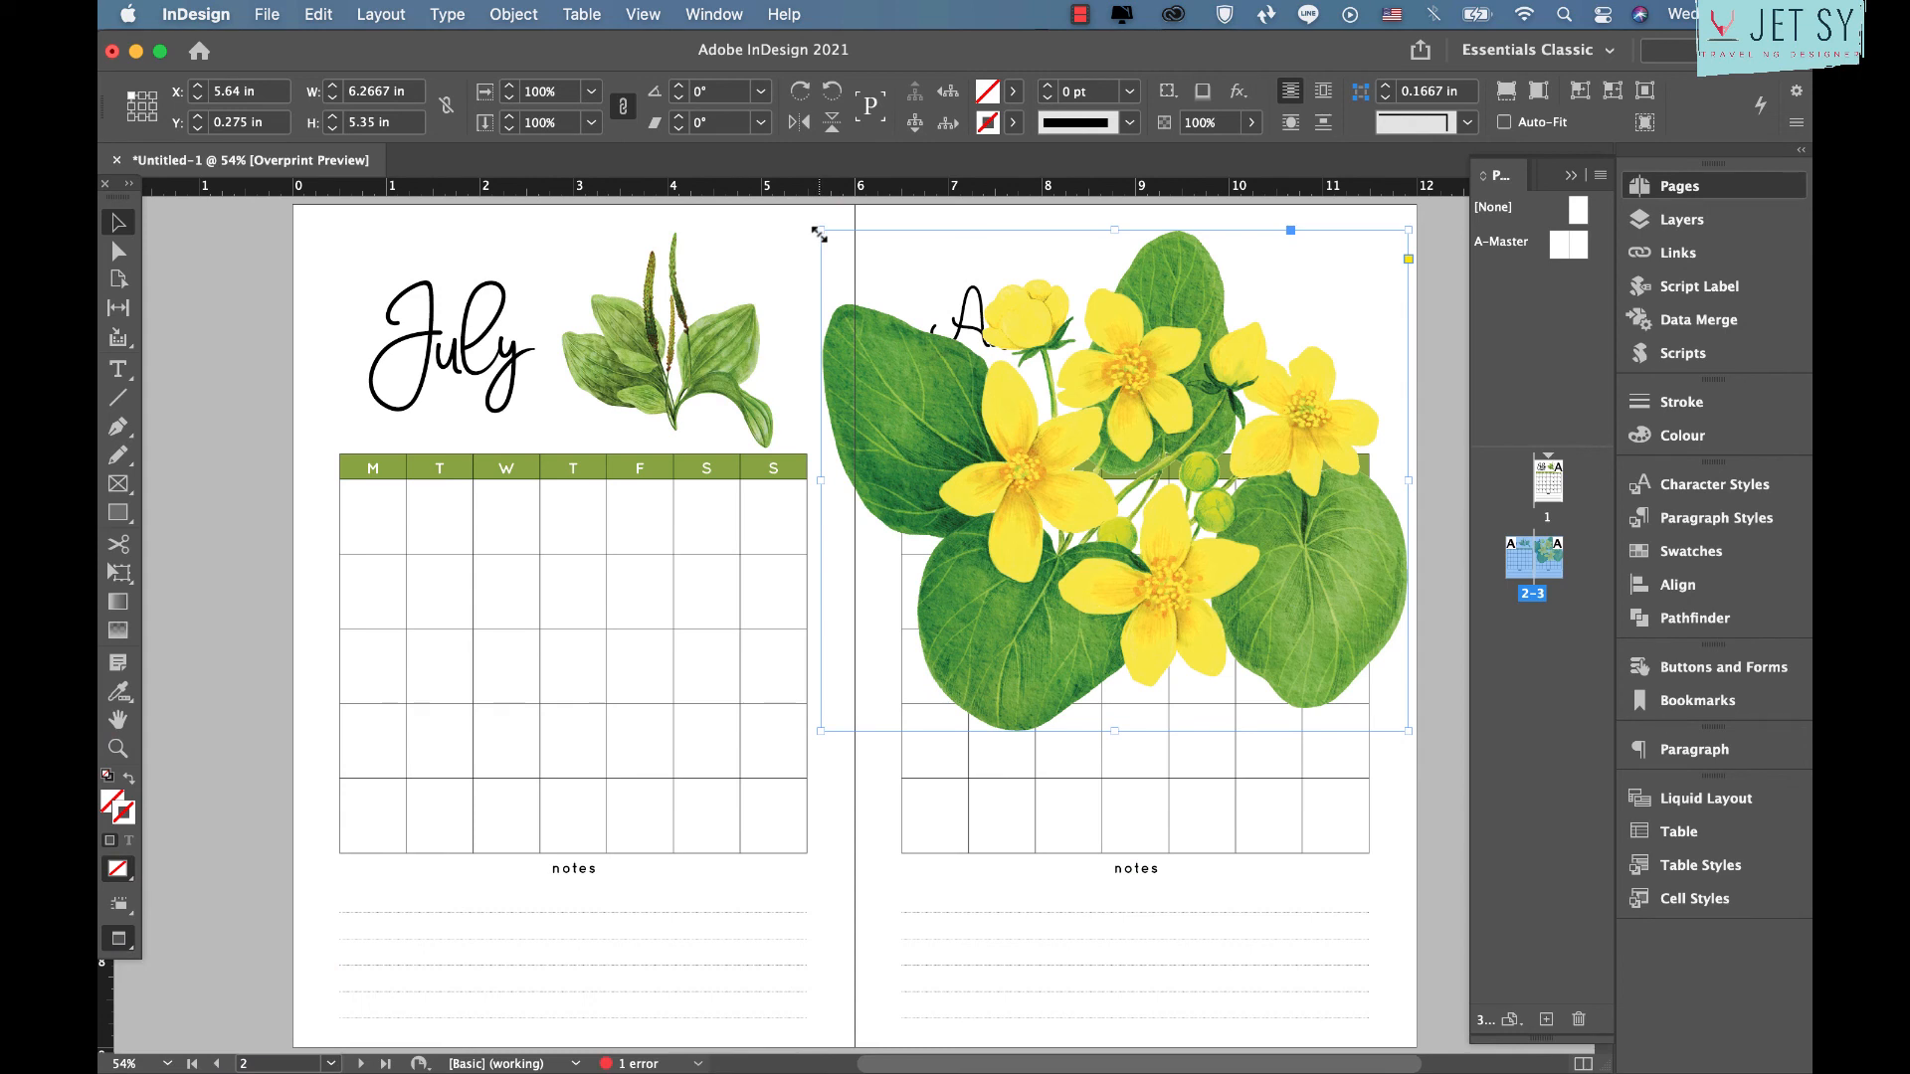
pyautogui.moveTo(819, 234); pyautogui.dragTo(992, 413)
pyautogui.moveTo(1163, 532); pyautogui.dragTo(1292, 393)
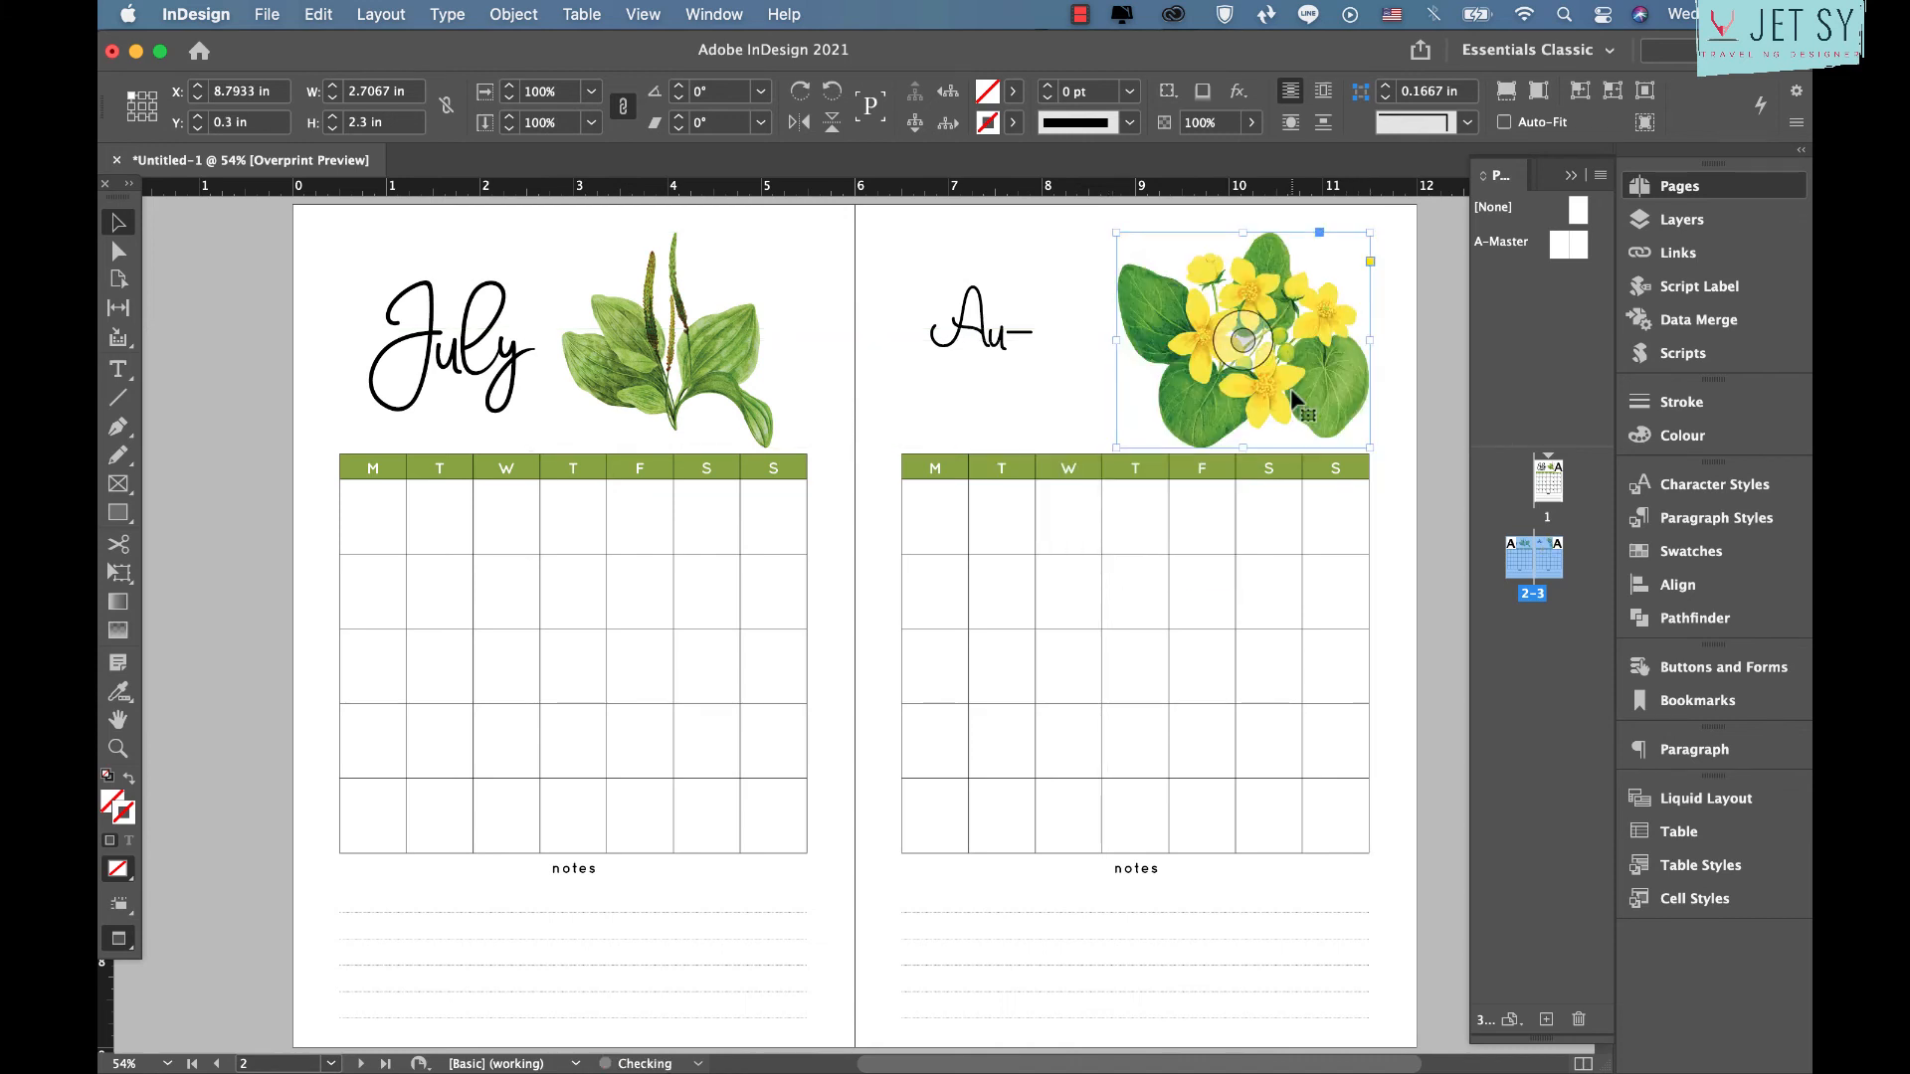
# Enlarge the August text frame to about 1.99 x 1.06 in to fit the whole word and move it down to Y 1.1 in
pyautogui.click(991, 333)
pyautogui.moveTo(1096, 362); pyautogui.dragTo(1116, 394)
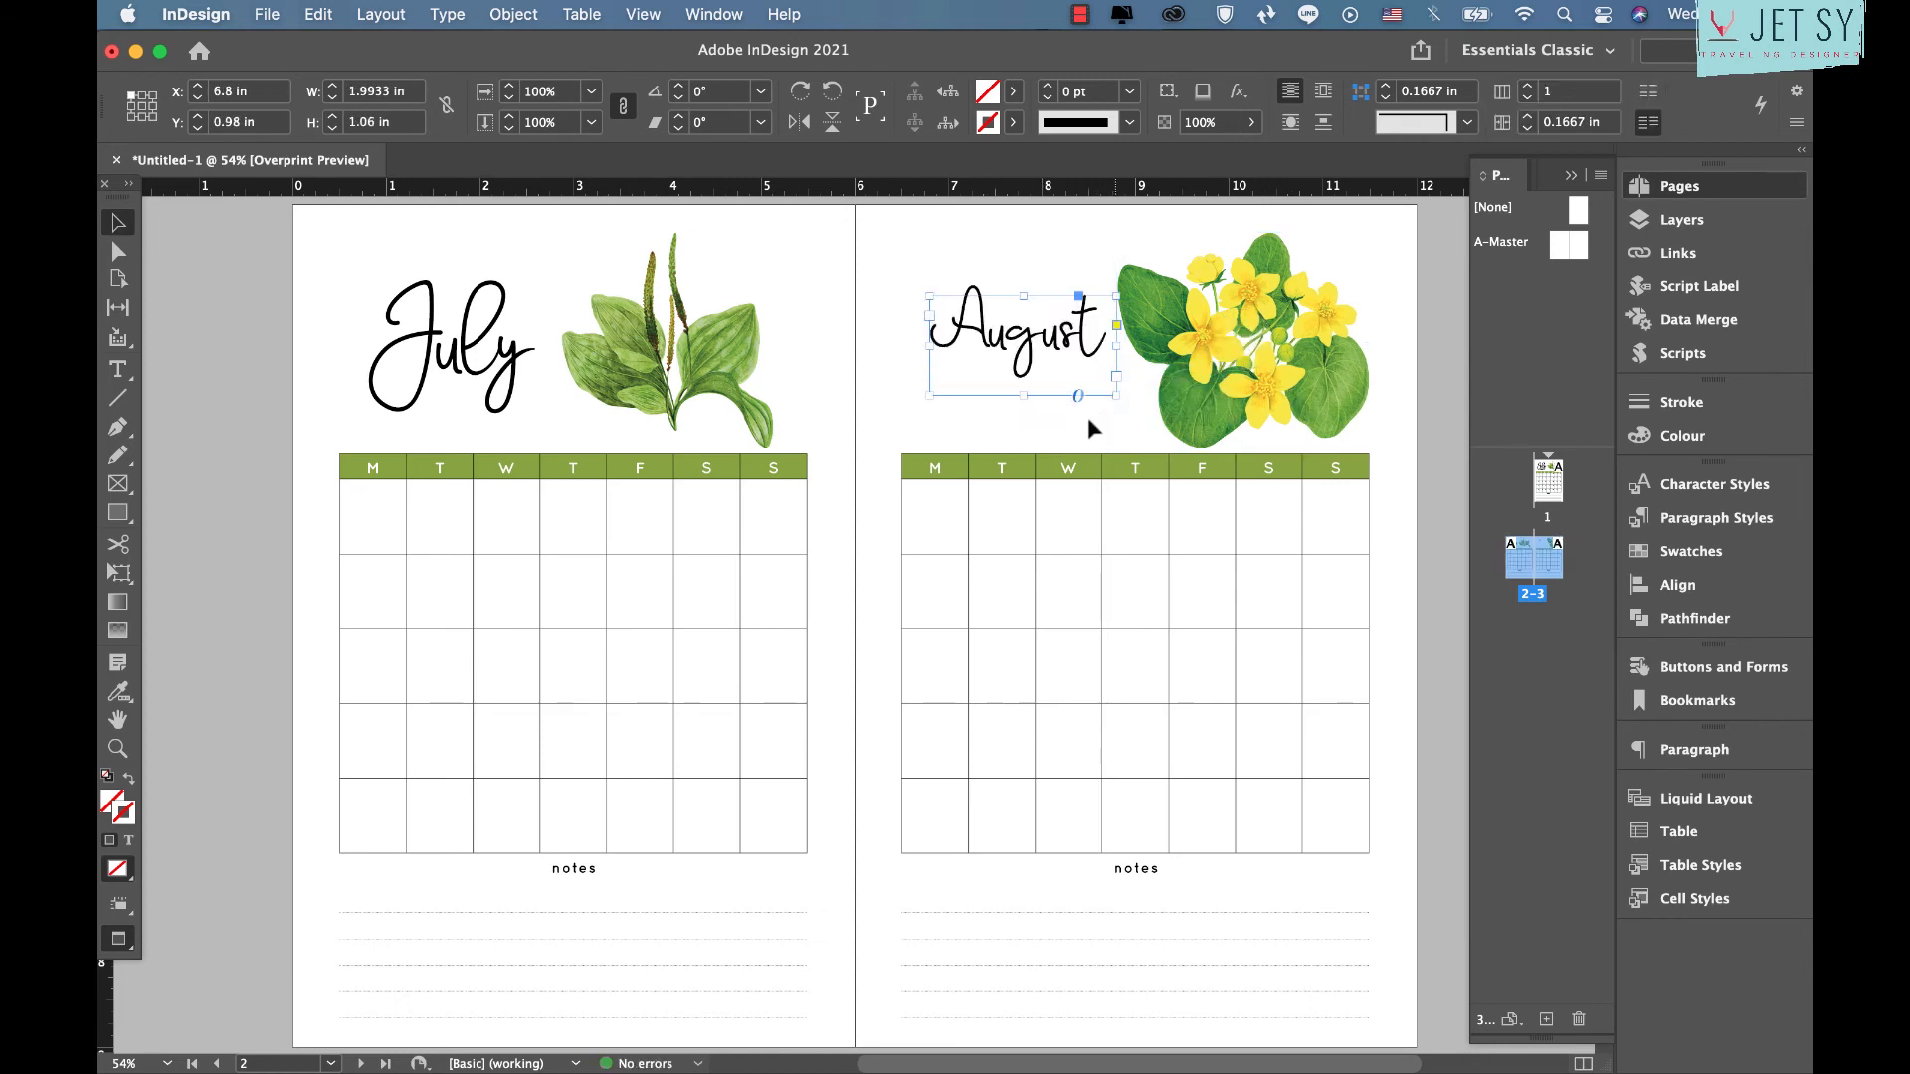
pyautogui.click(1091, 428)
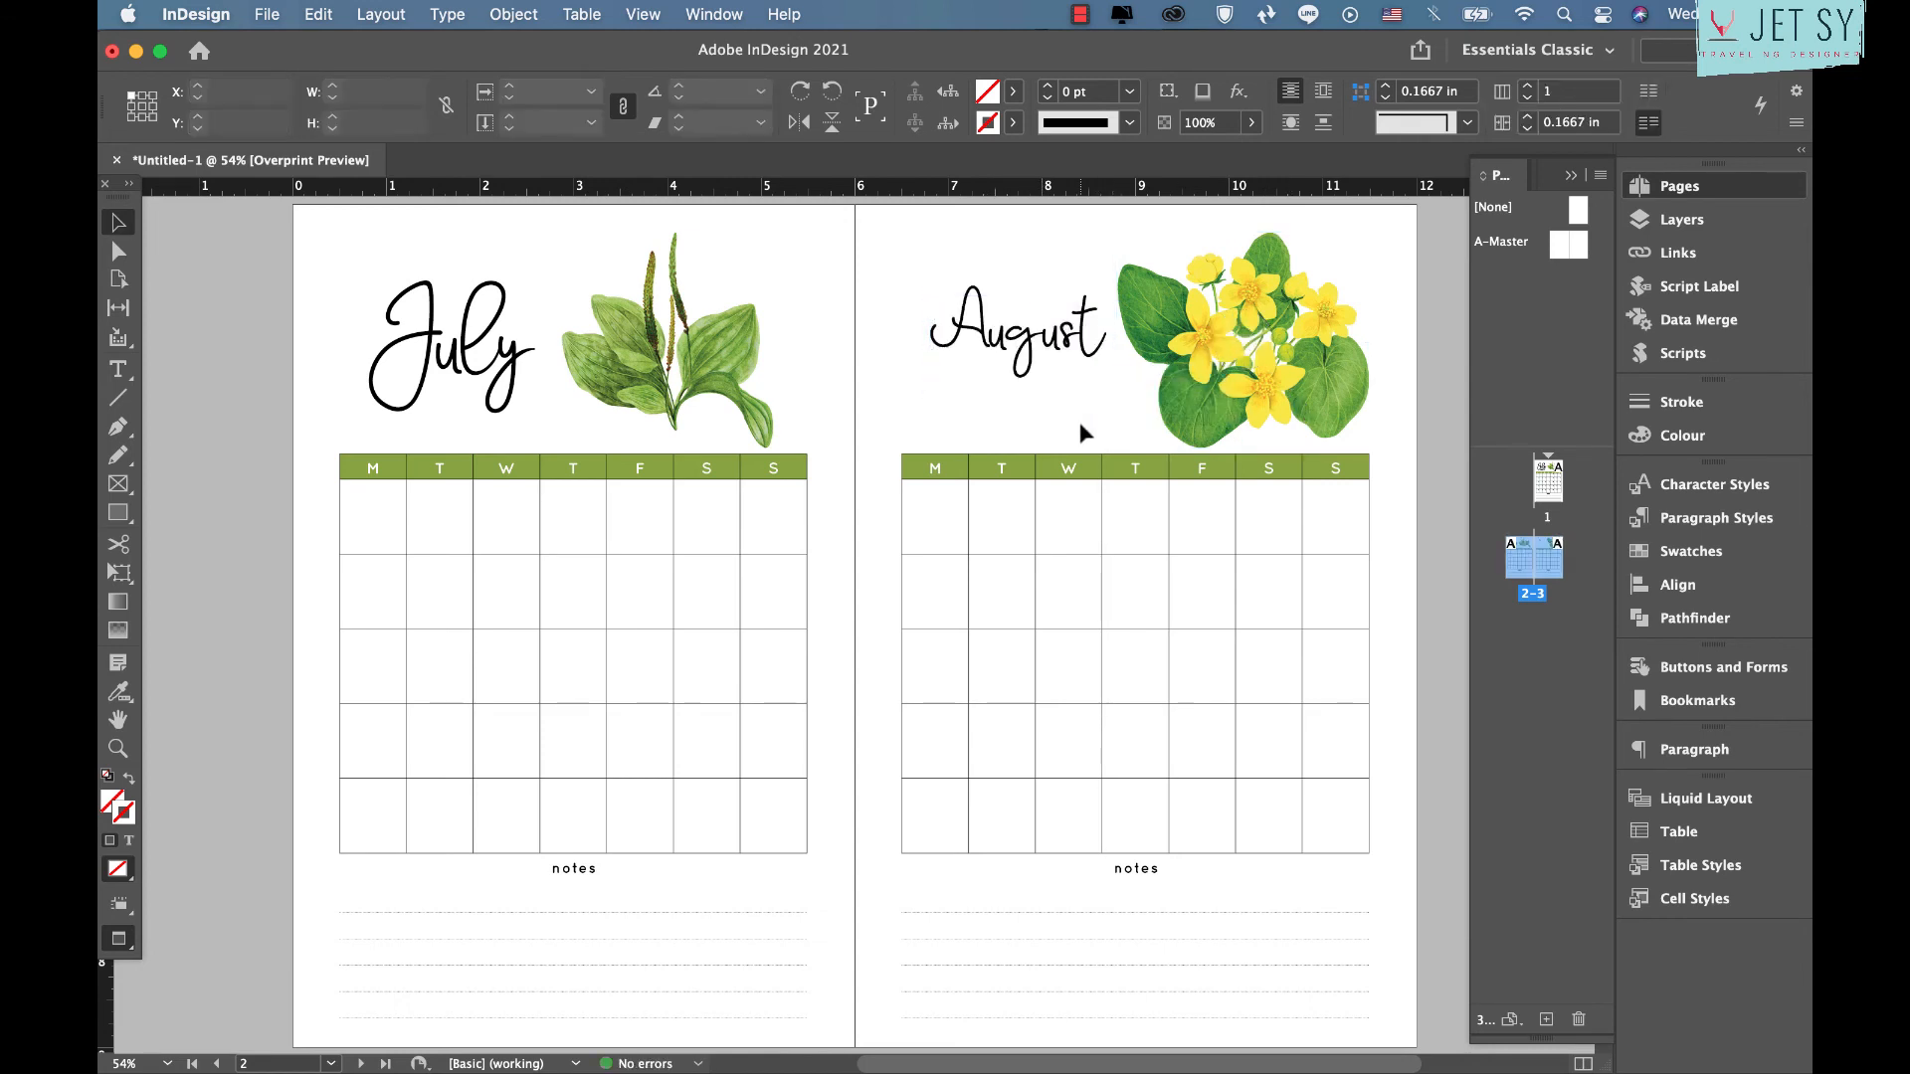
pyautogui.click(1056, 364)
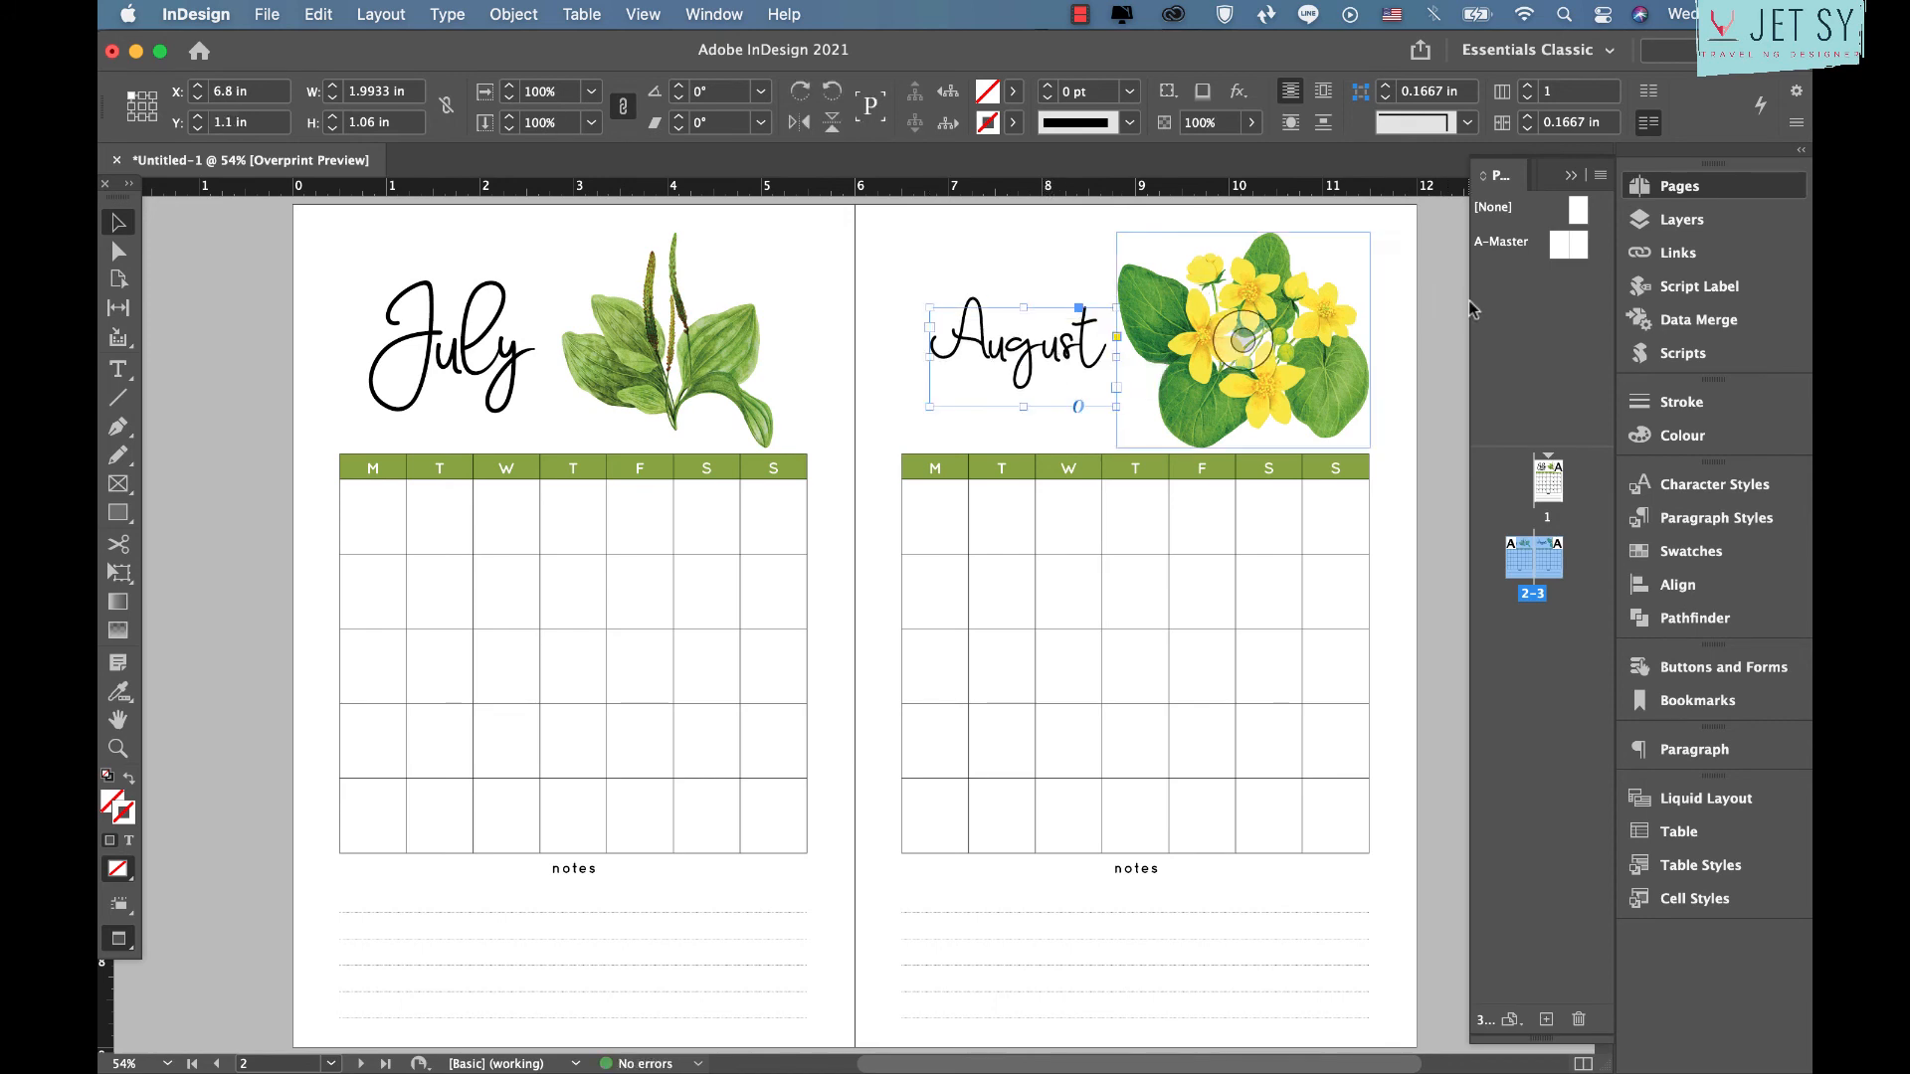
pyautogui.click(1434, 311)
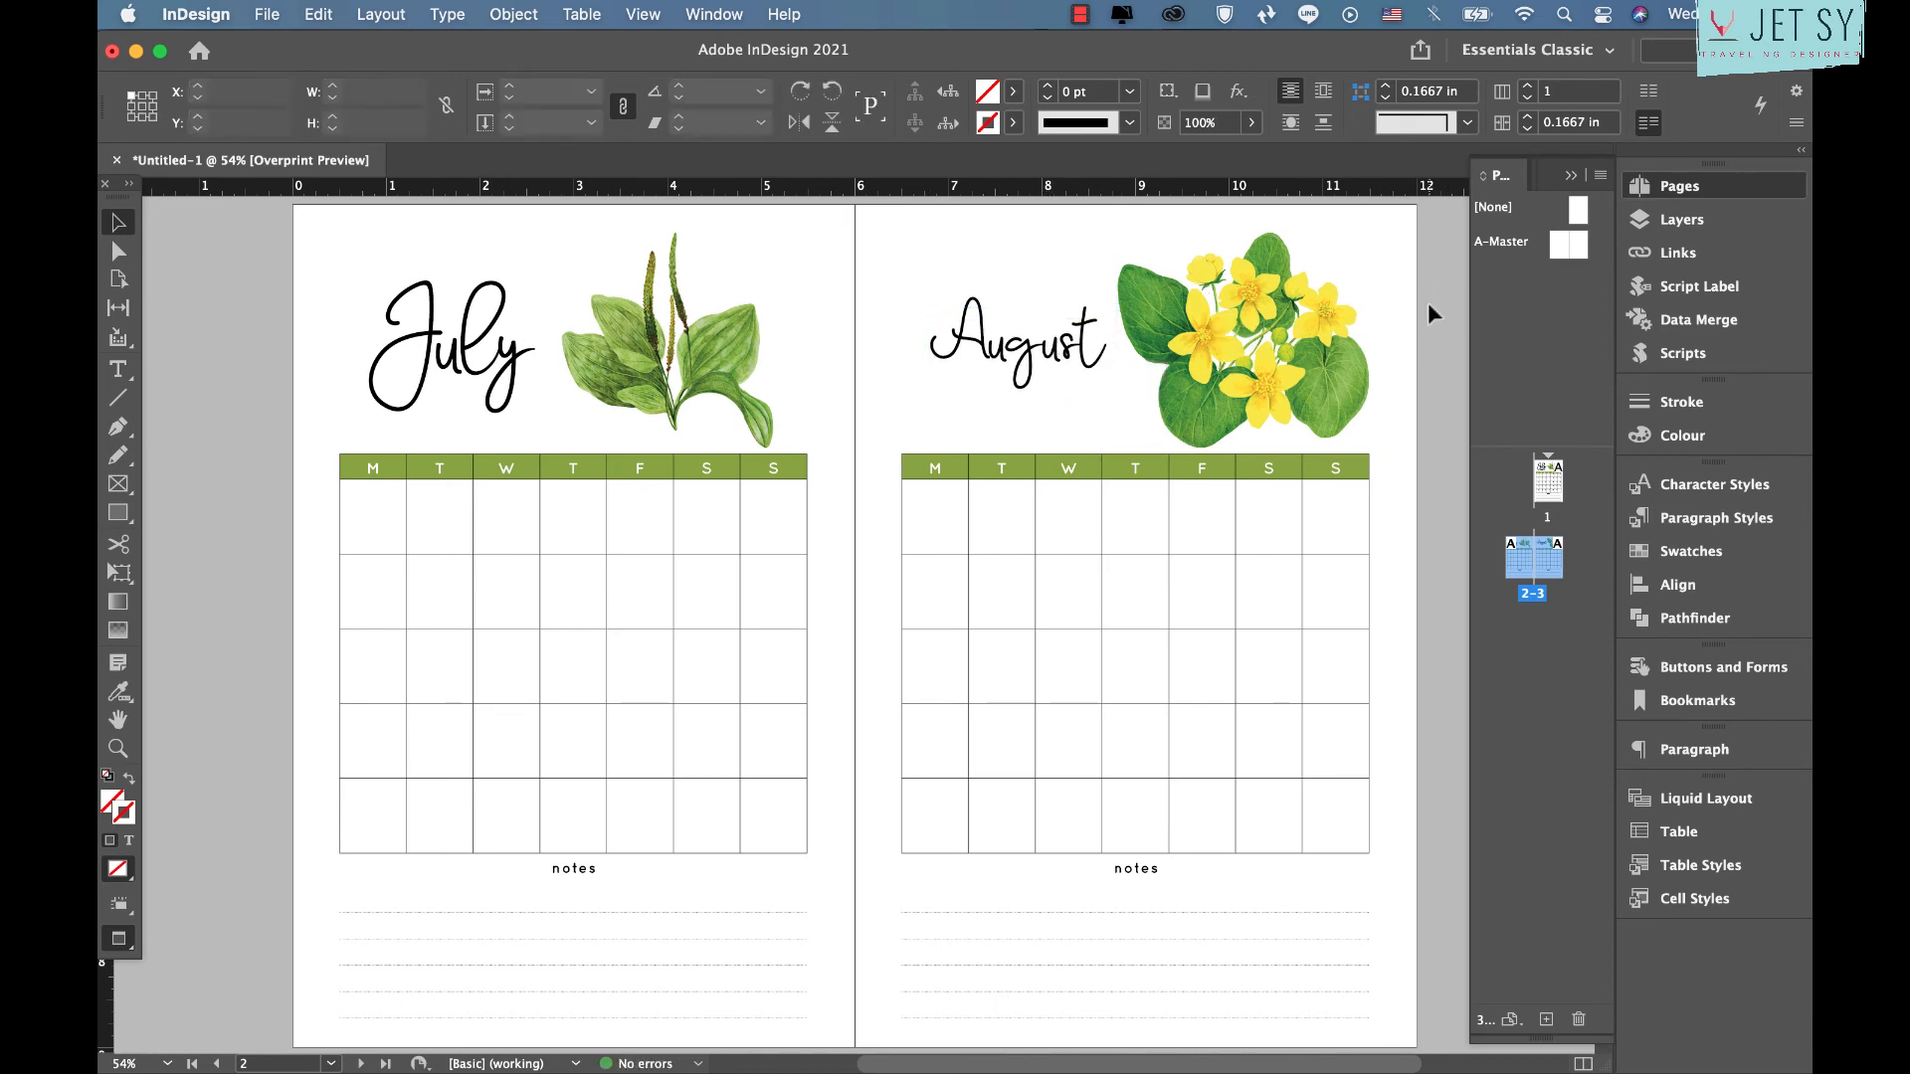
# Fill the weekday header row of the August calendar with a darker green from the Colourful_Theme swatches
pyautogui.doubleClick(910, 473)
pyautogui.click(894, 471)
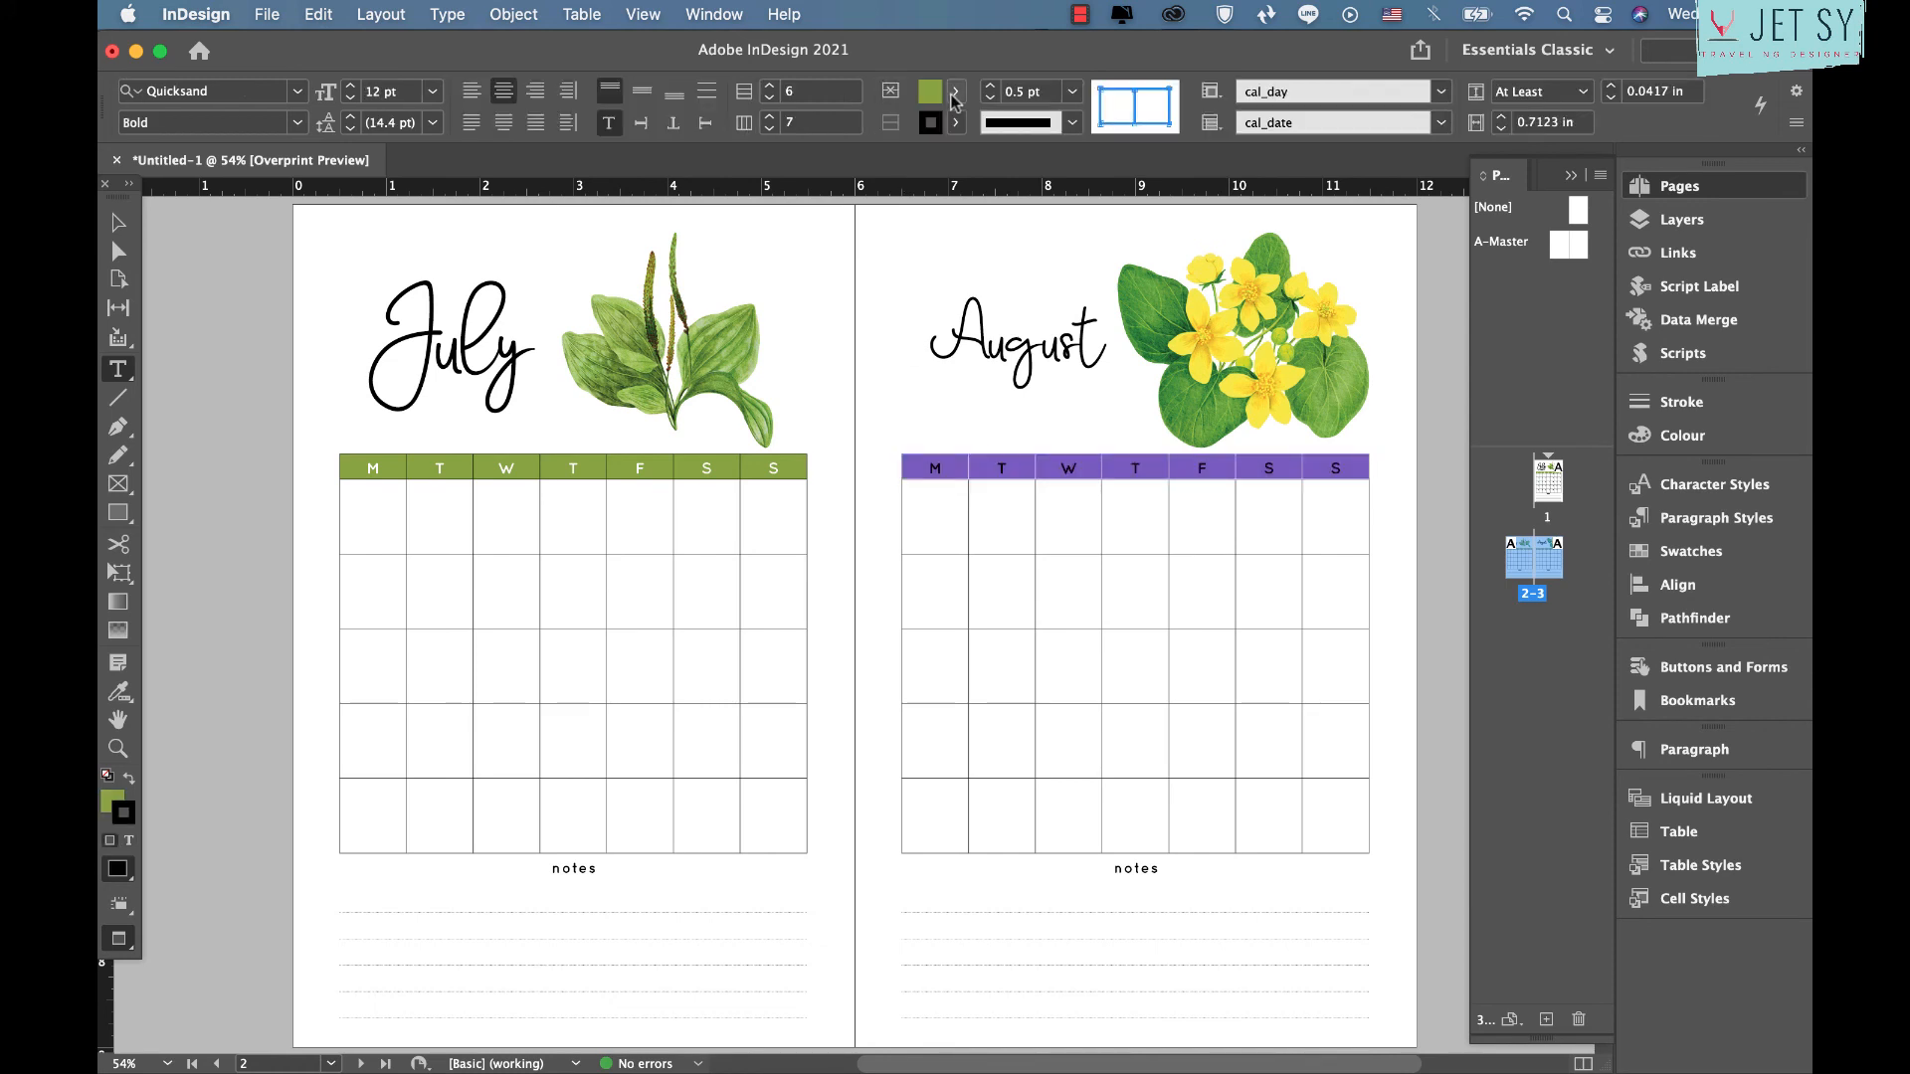
pyautogui.click(956, 90)
pyautogui.scroll(-2, 826, 311)
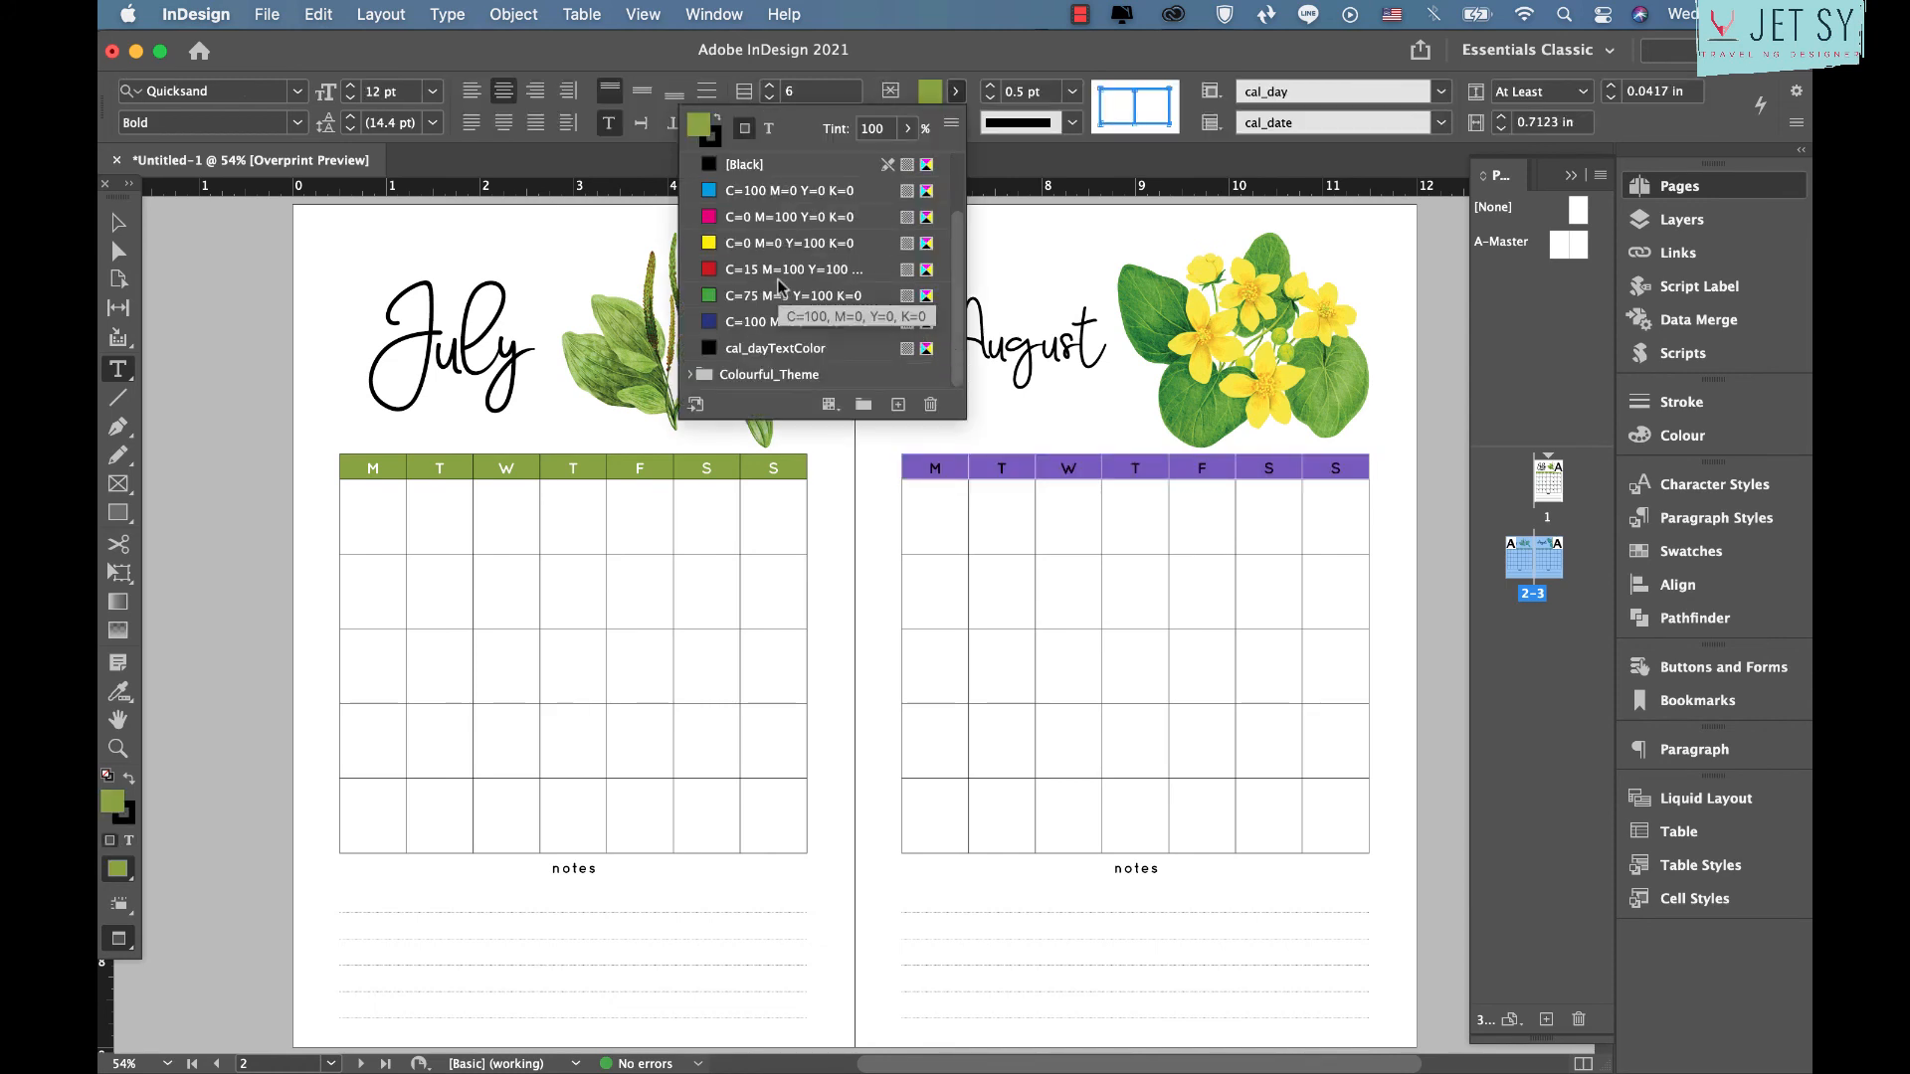
pyautogui.click(688, 375)
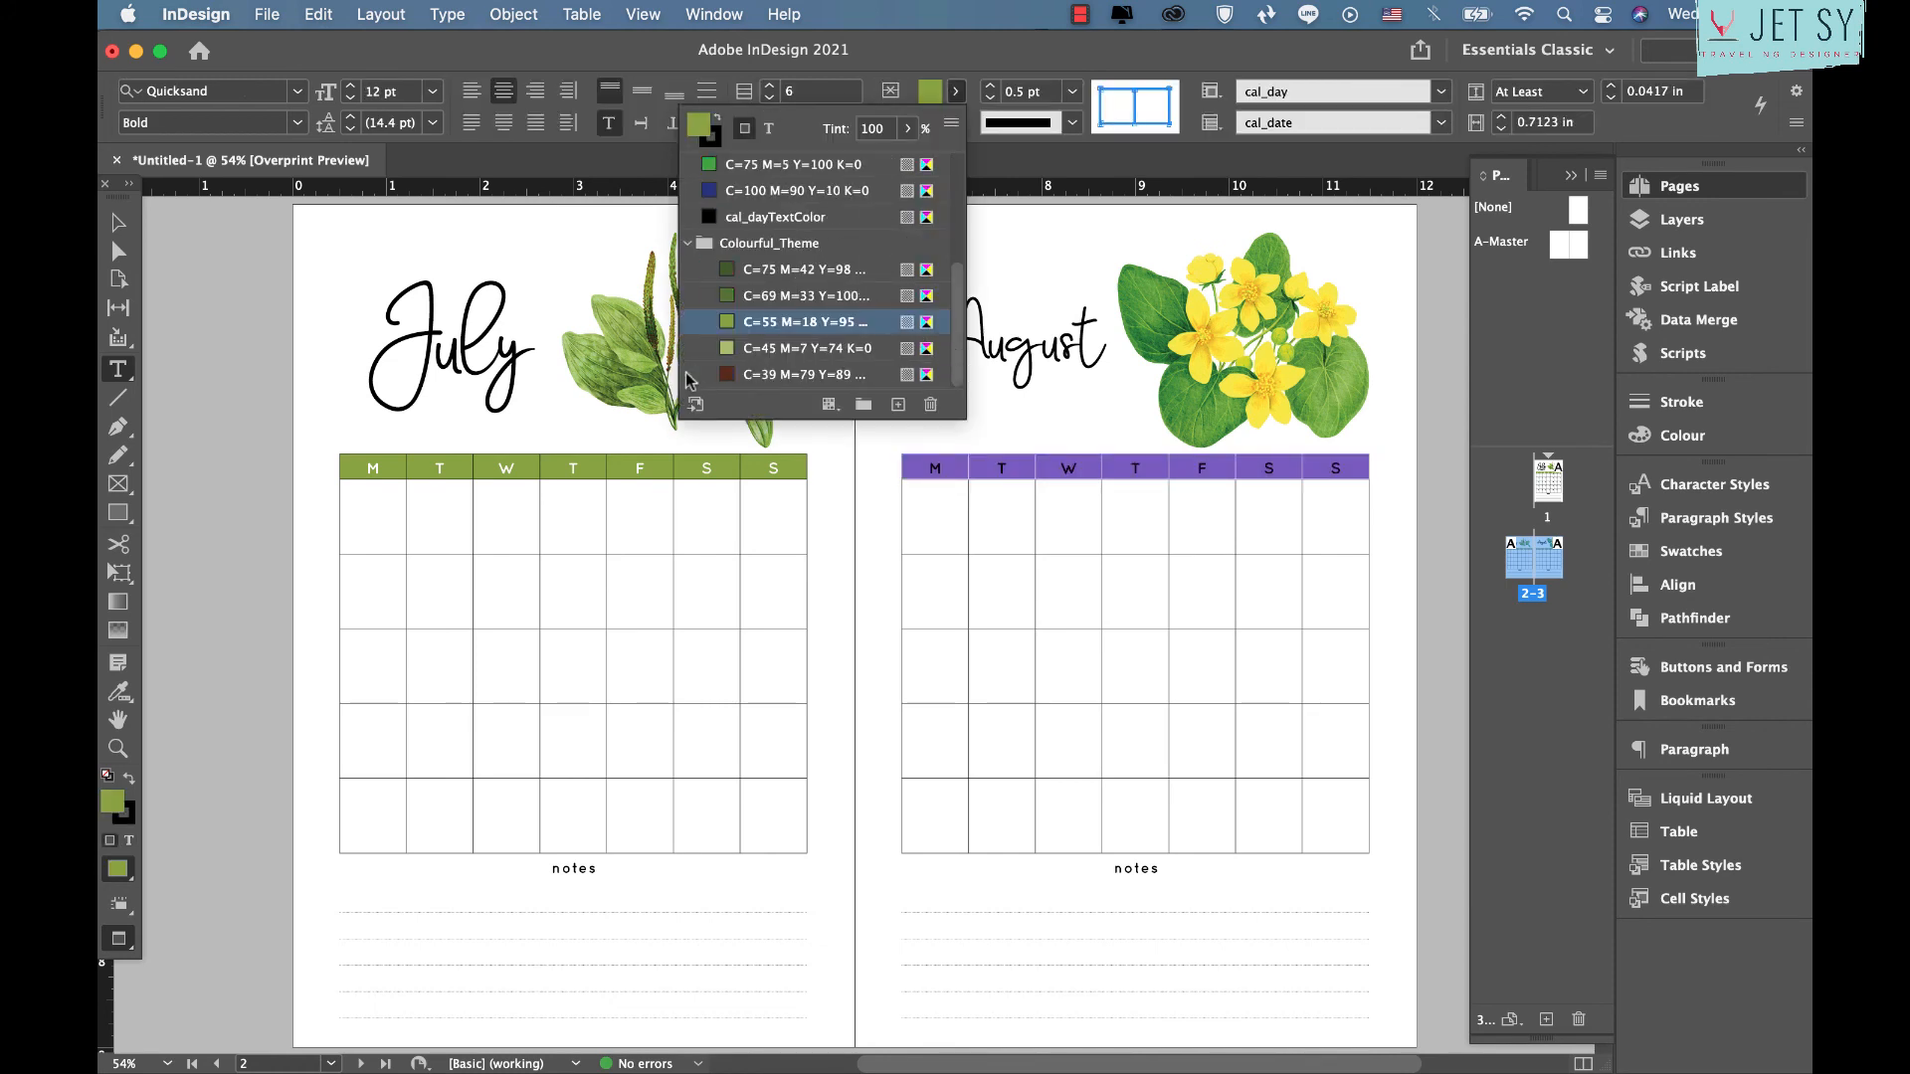
pyautogui.click(763, 310)
pyautogui.press('Escape')
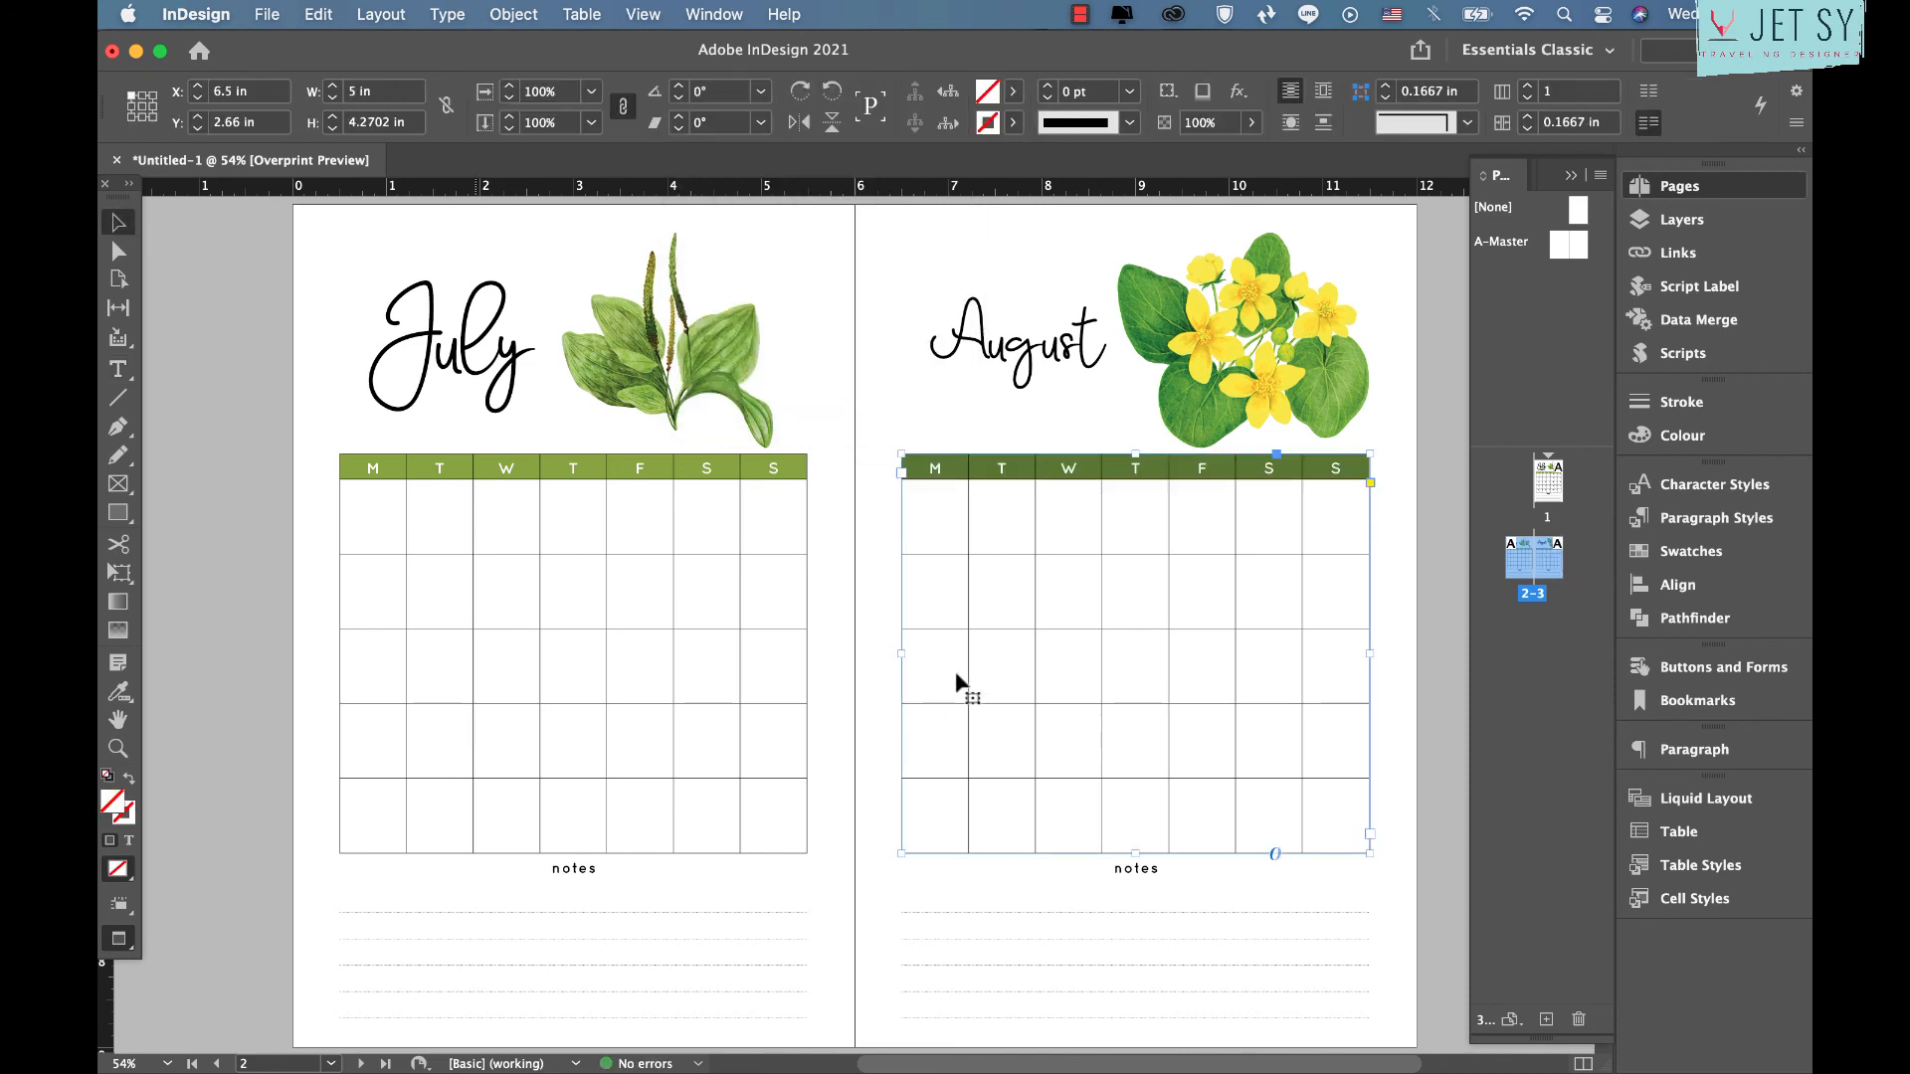
pyautogui.click(871, 615)
# Review the undated July and August pages and compare them with the dated July 2021 page
pyautogui.scroll(-3, 1203, 746)
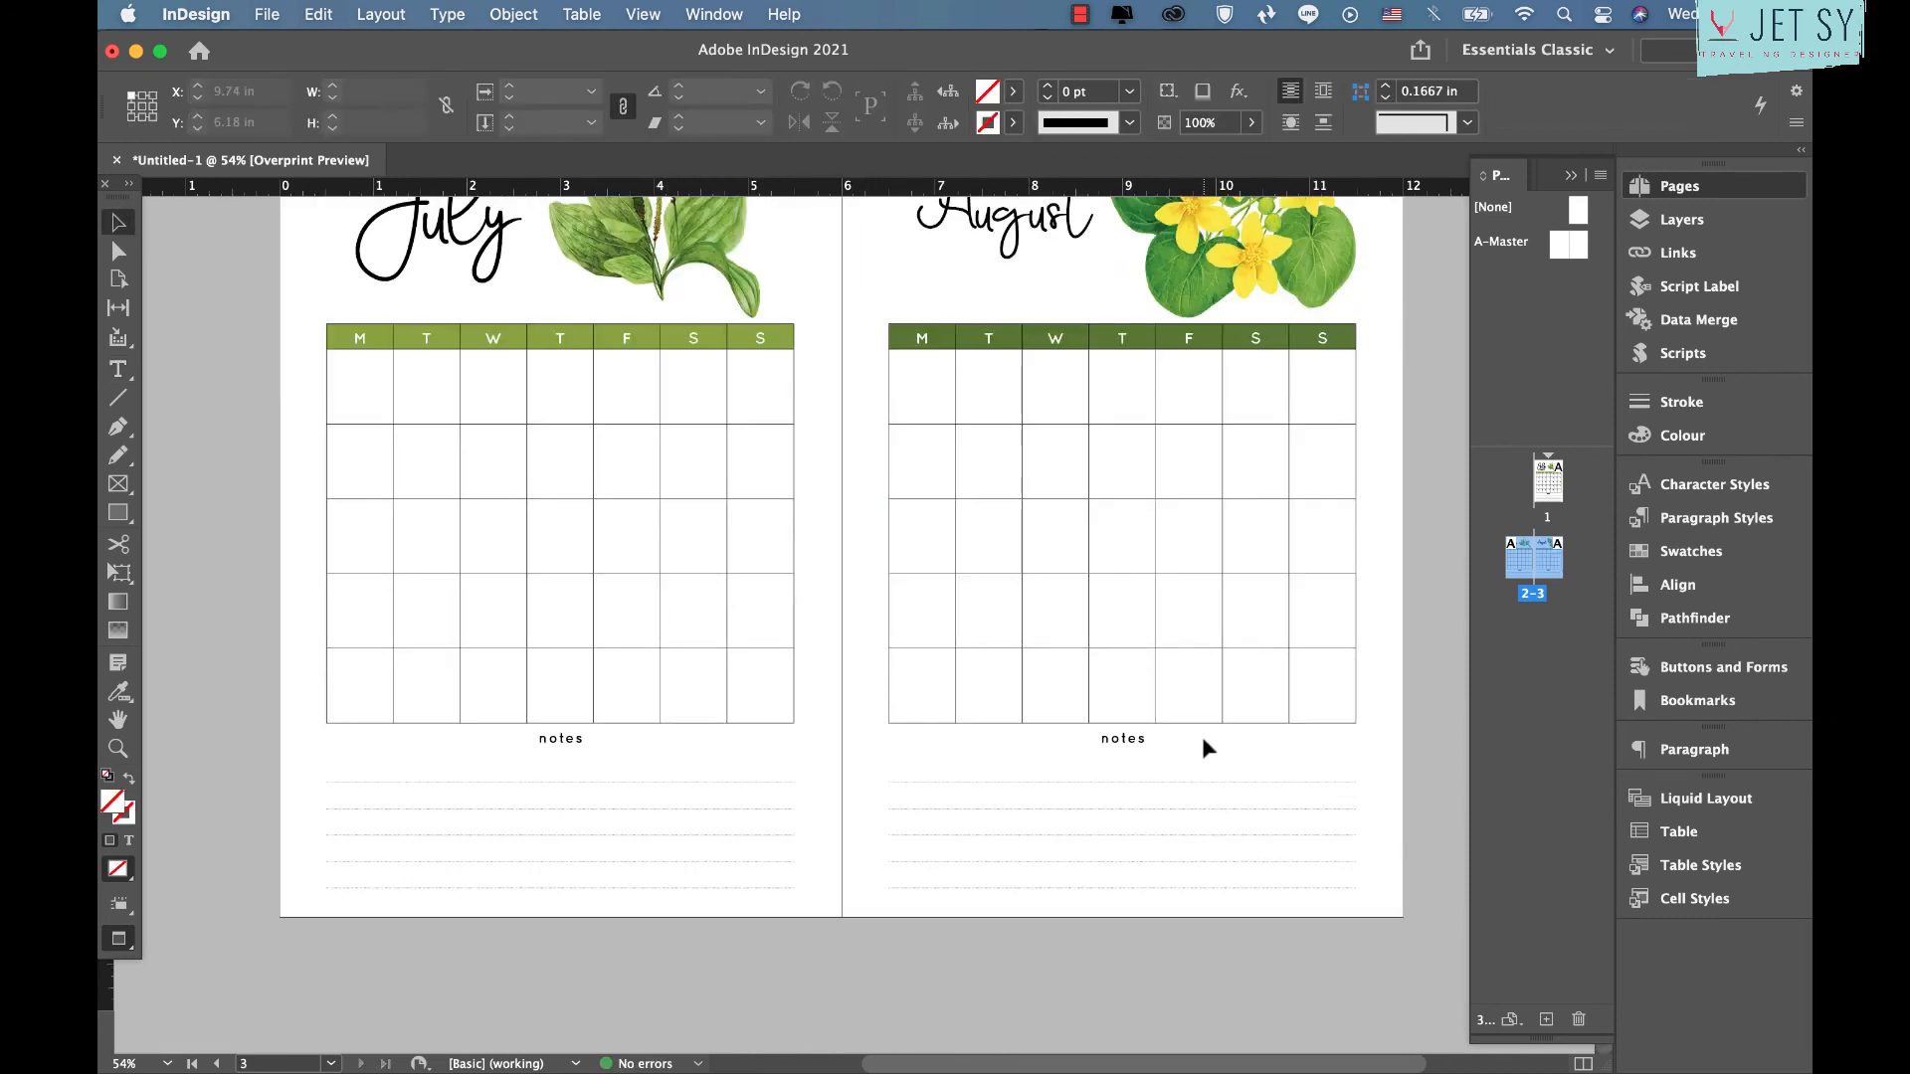
pyautogui.scroll(5, 1284, 288)
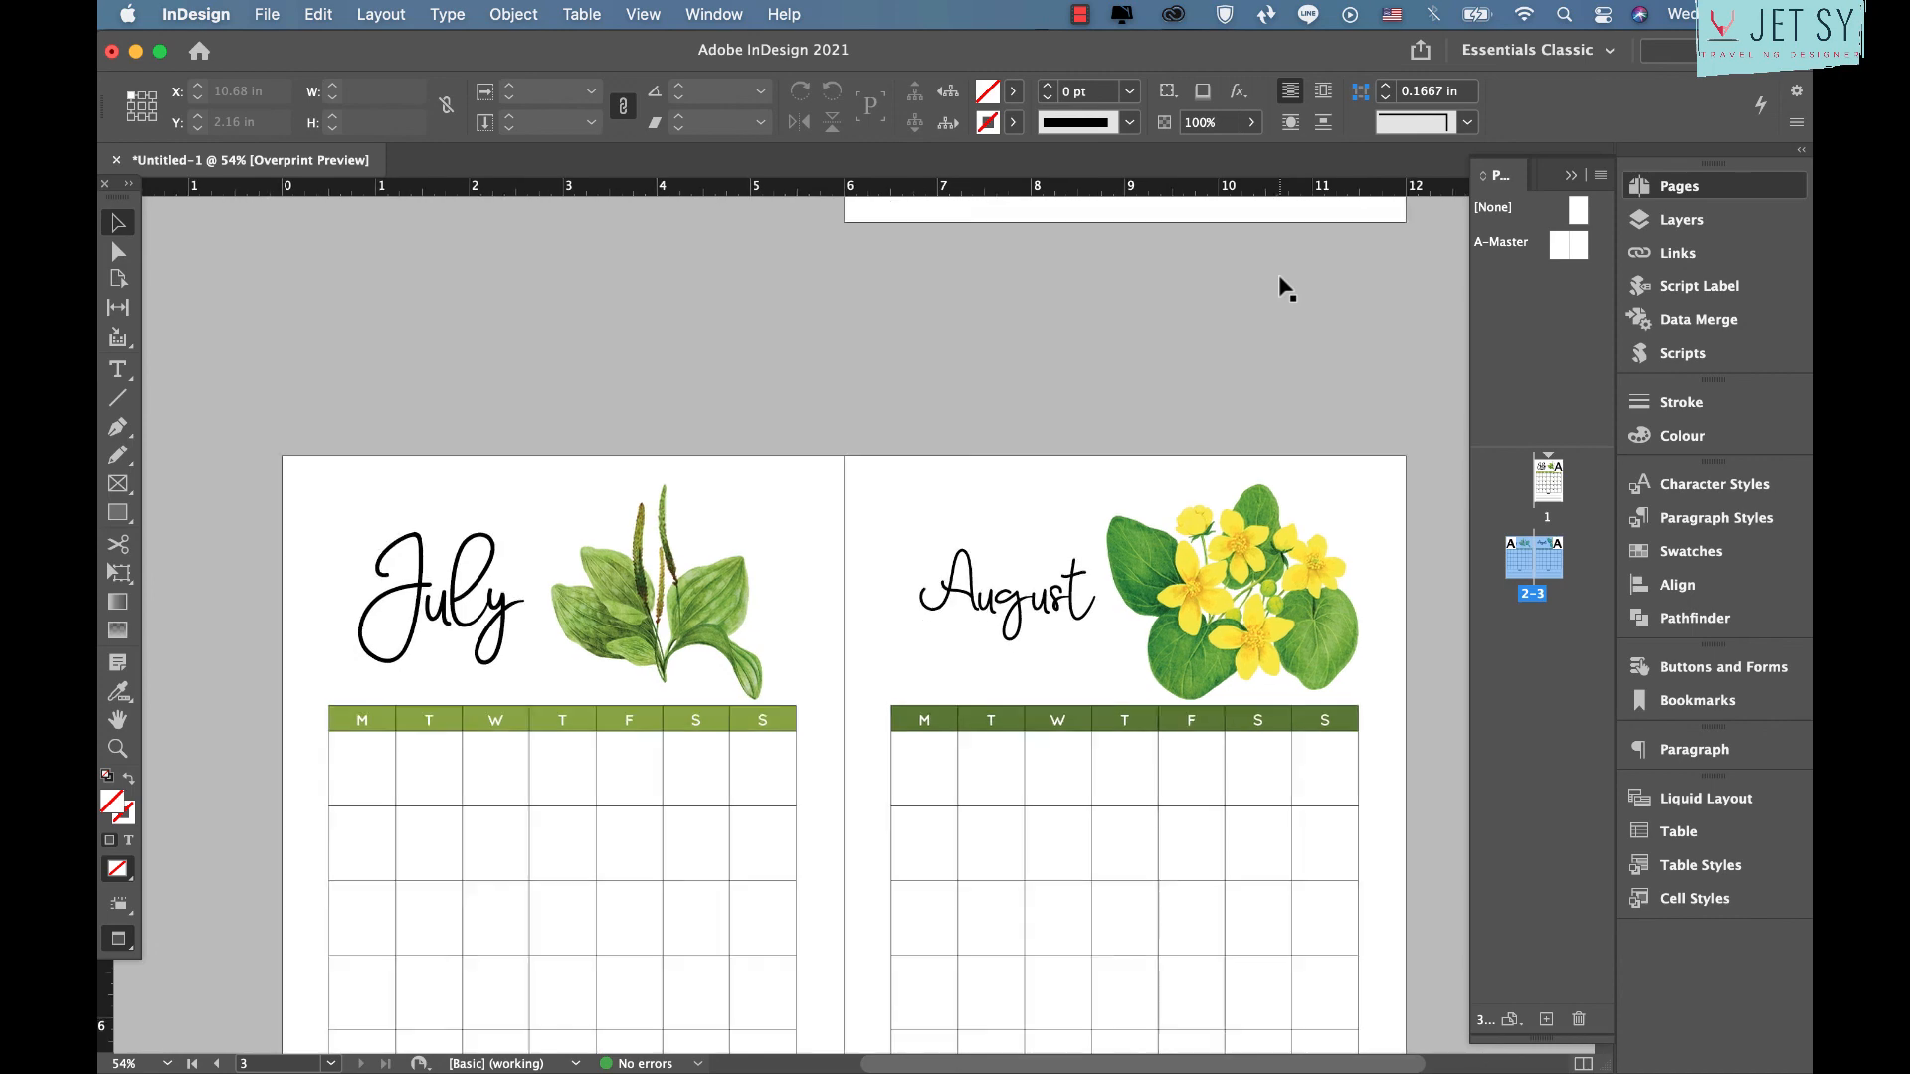
pyautogui.scroll(-2, 1284, 288)
pyautogui.scroll(10, 1284, 289)
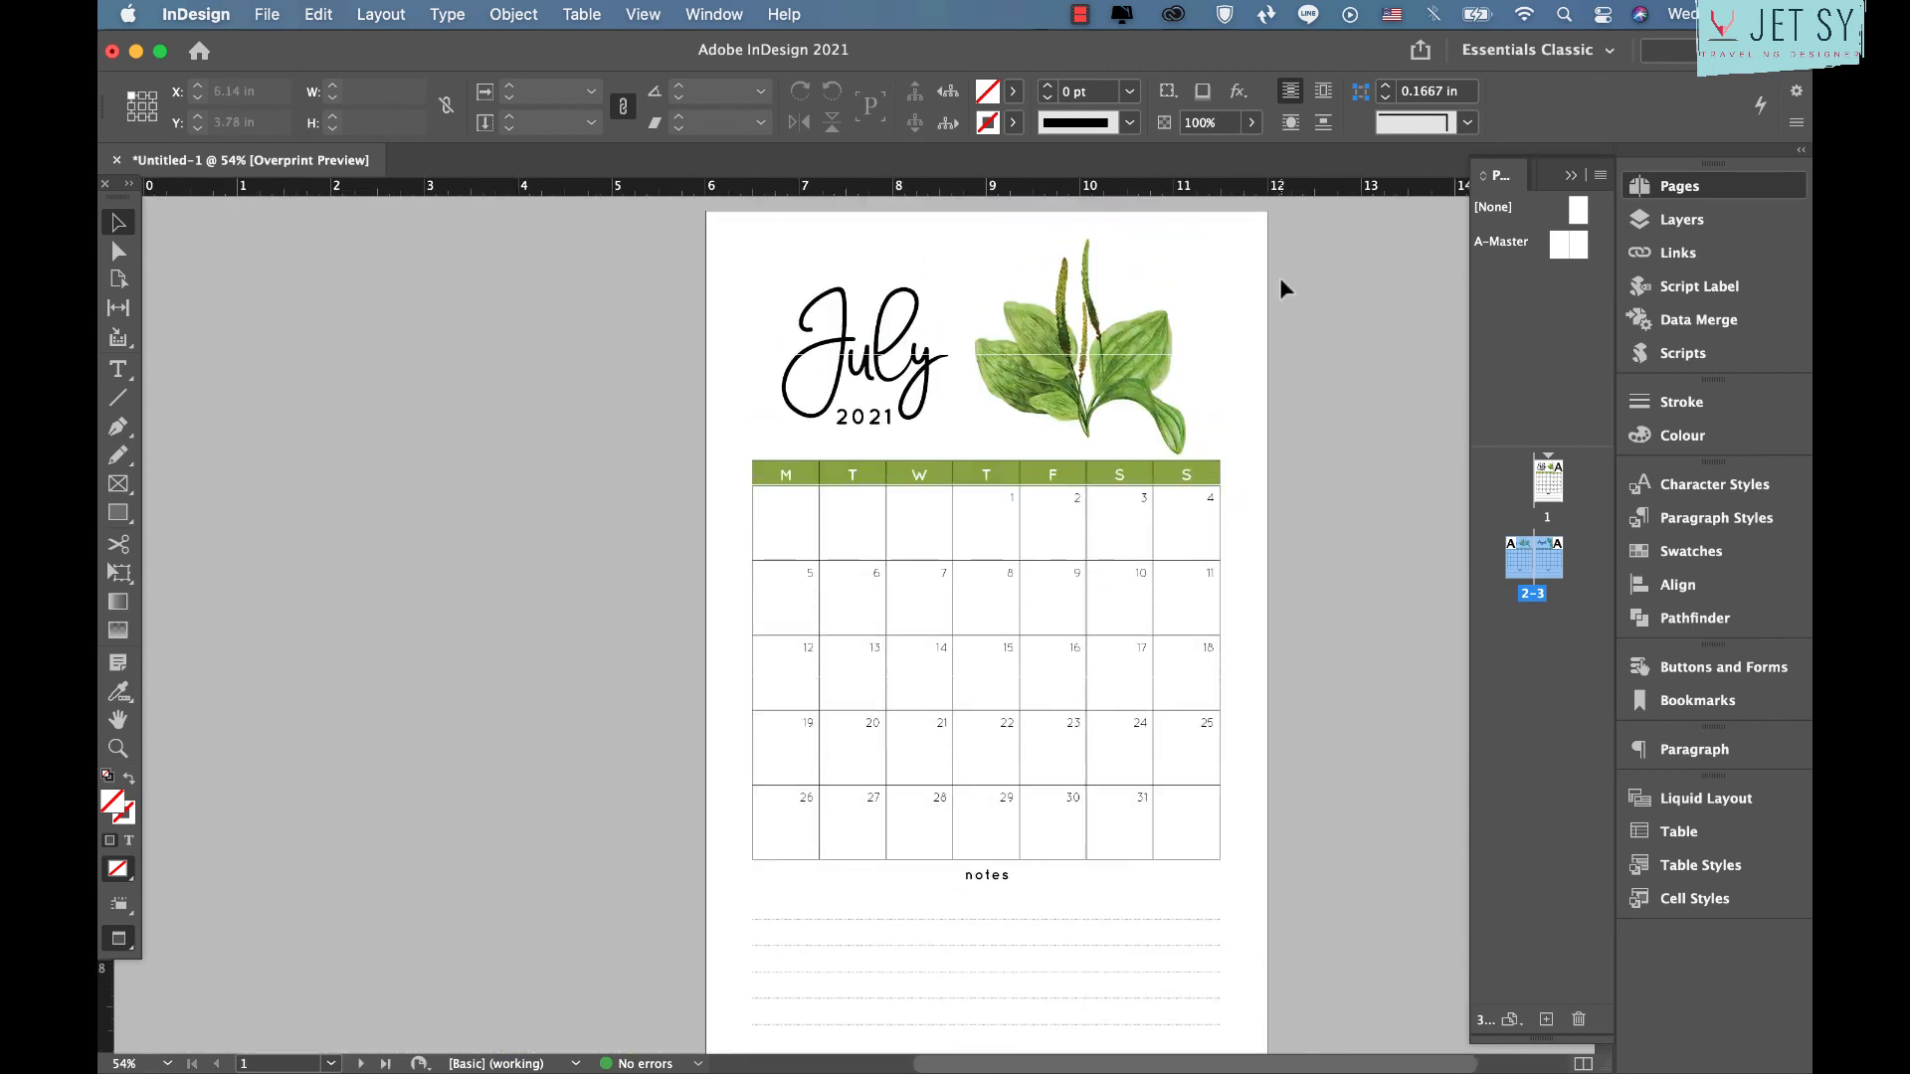